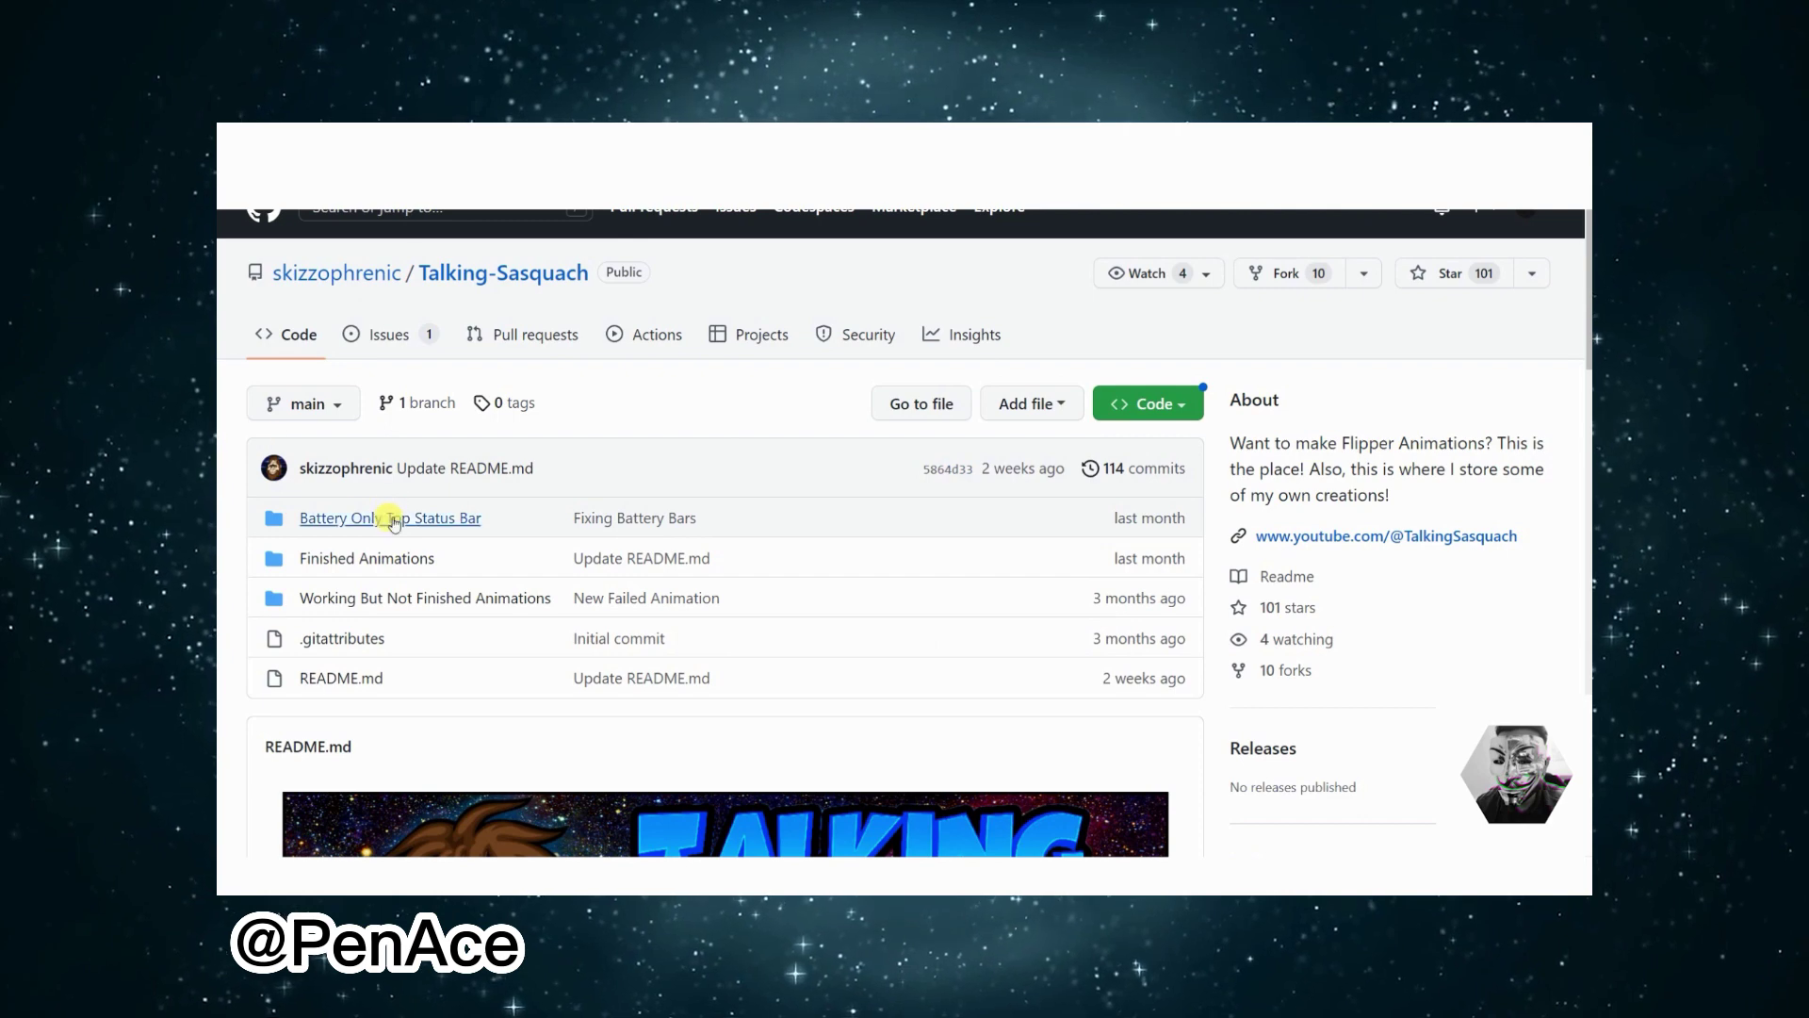
Step: Open the Battery Only Top Status Bar folder and review the battery bar previews in its README
click(445, 520)
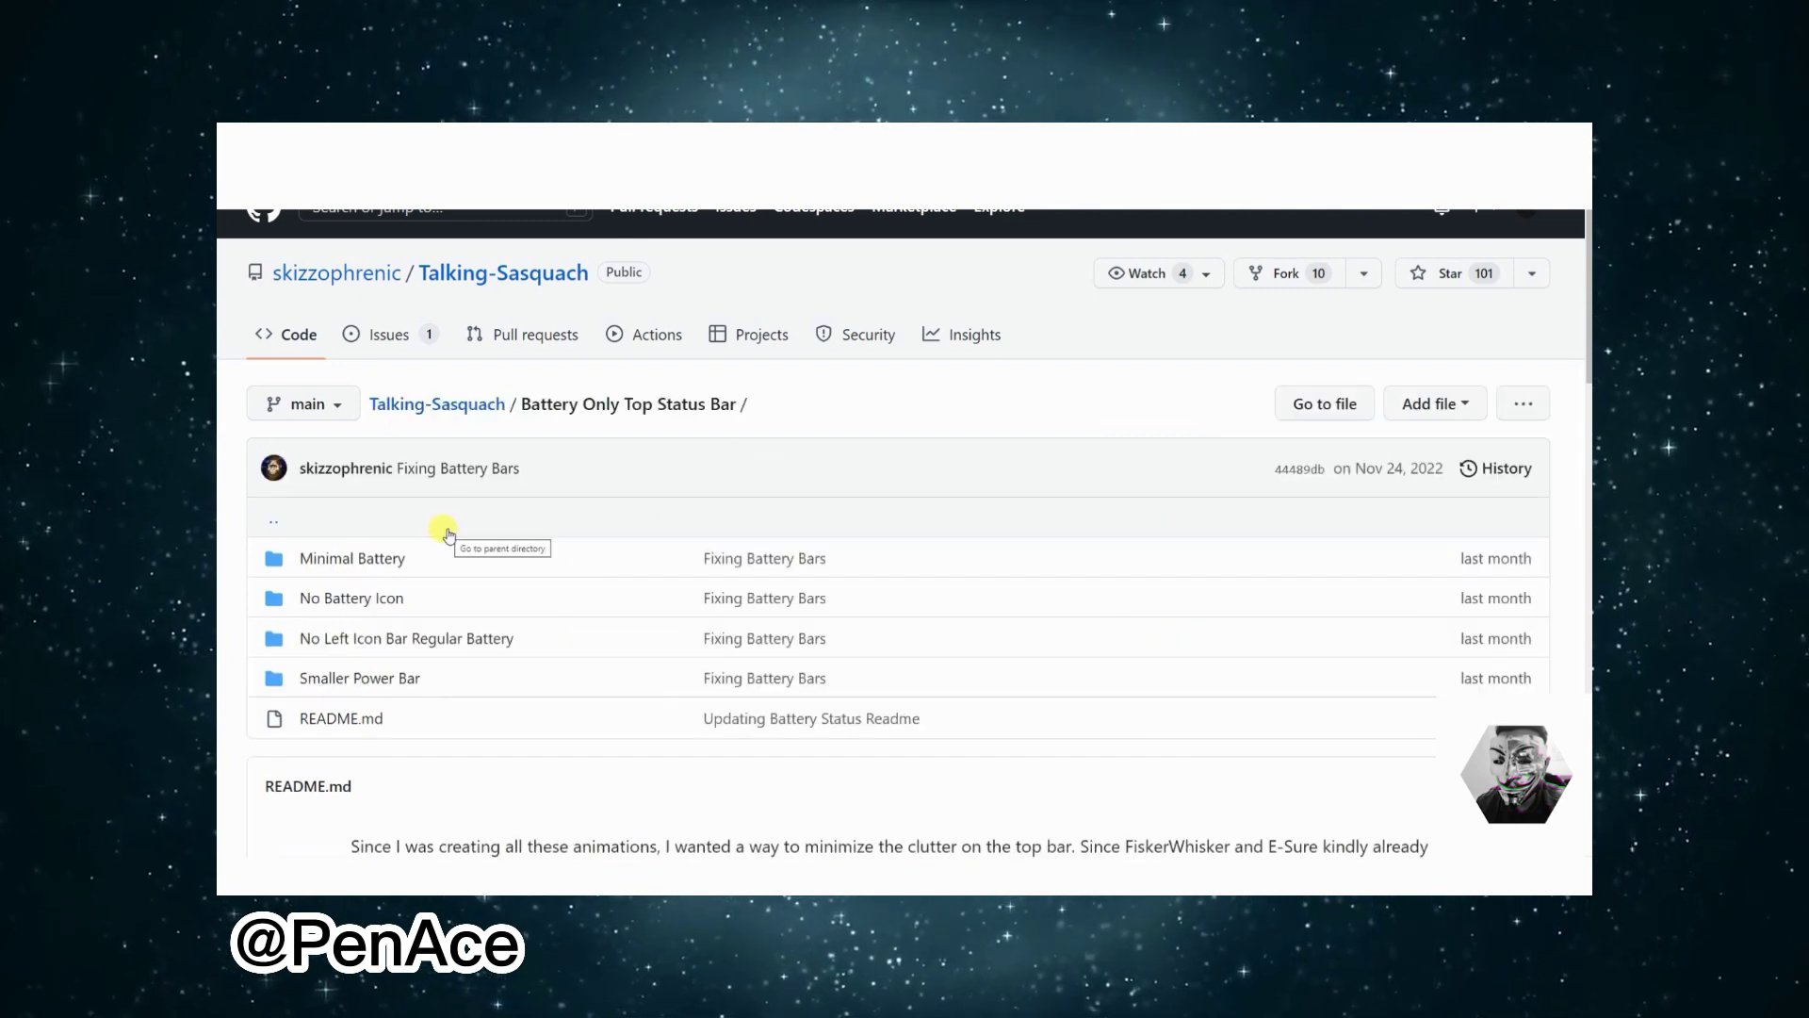
scroll(678, 566, down, 1)
scroll(679, 565, down, 5)
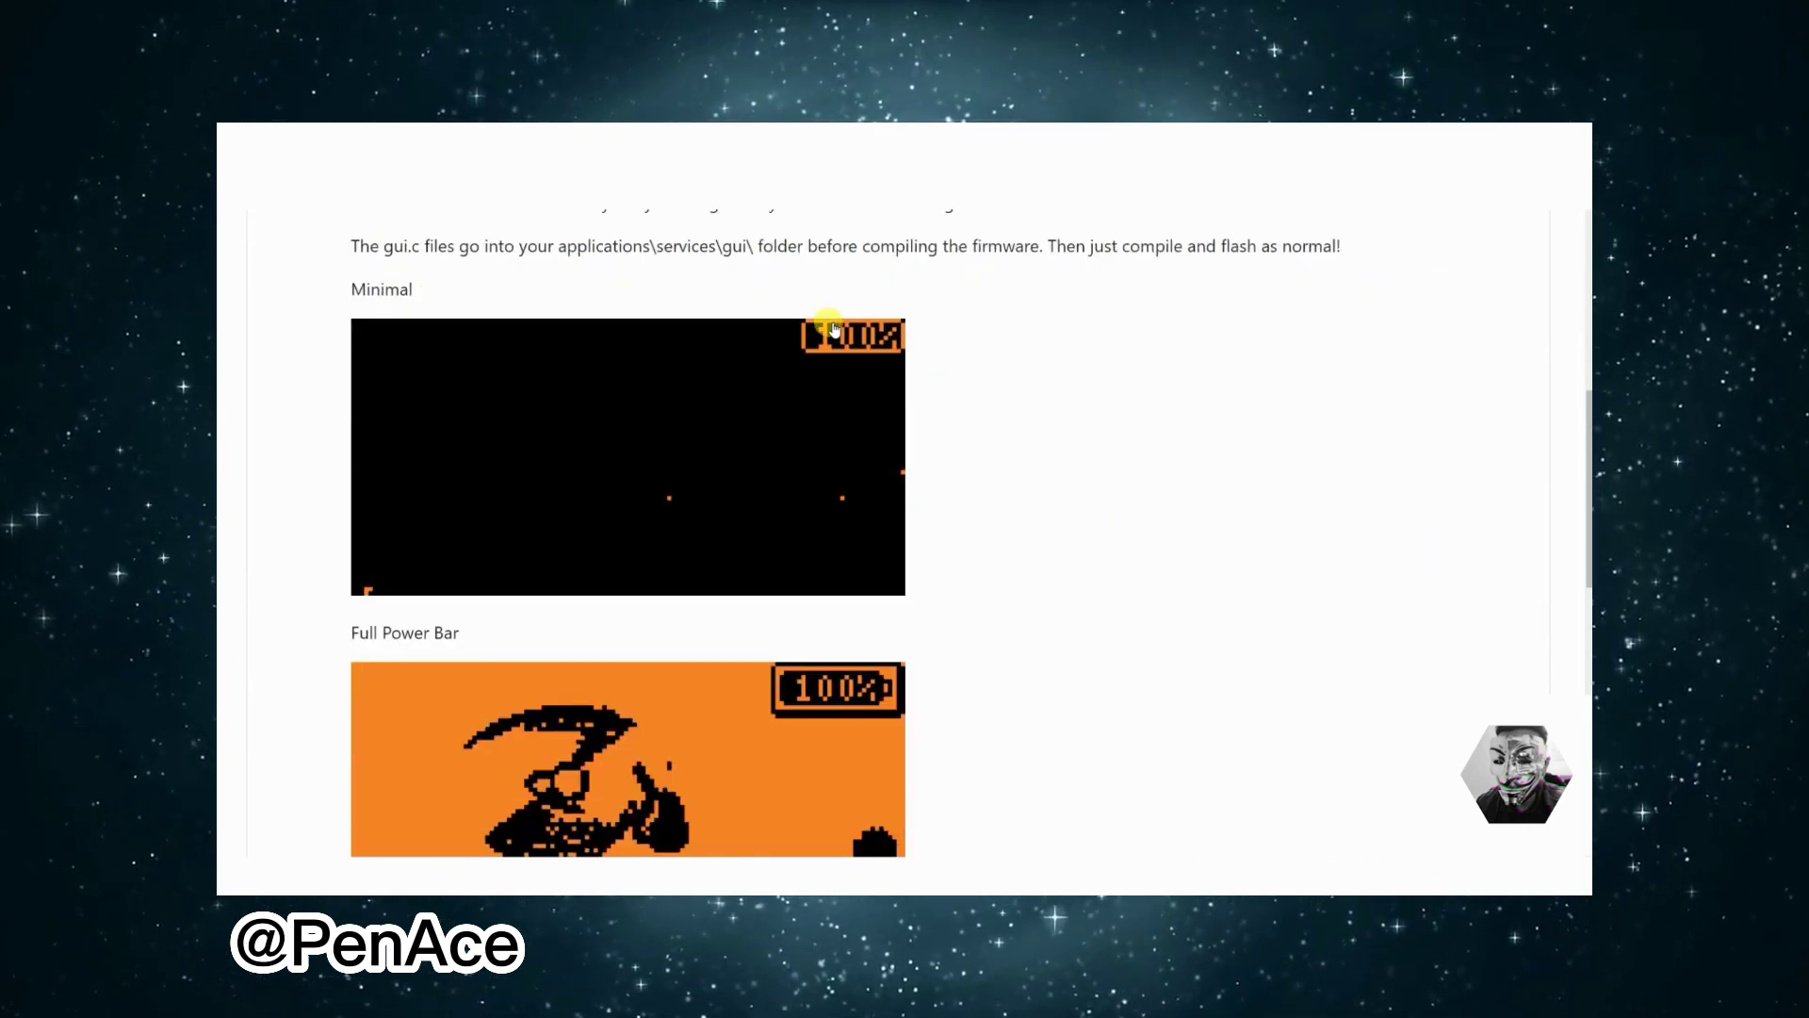
scroll(881, 459, down, 1)
scroll(881, 460, down, 6)
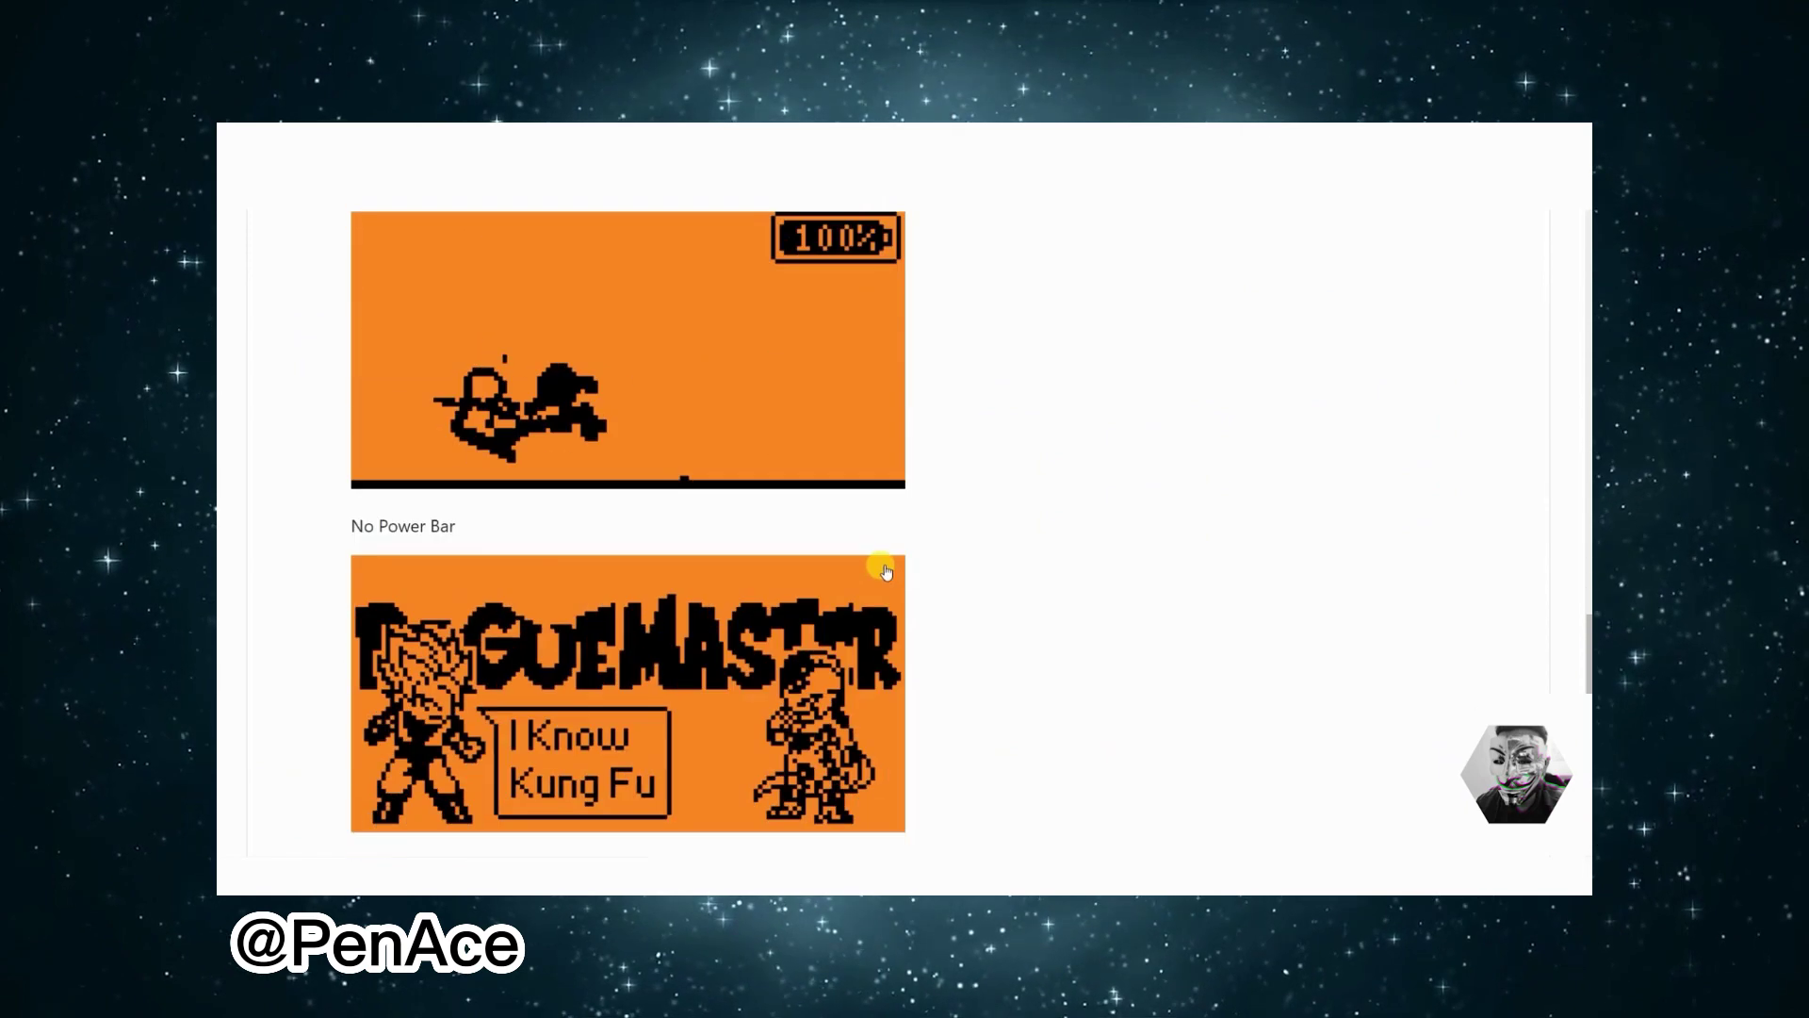
drag(341, 534, 606, 533)
scroll(726, 666, down, 1)
scroll(727, 666, up, 10)
scroll(896, 751, down, 2)
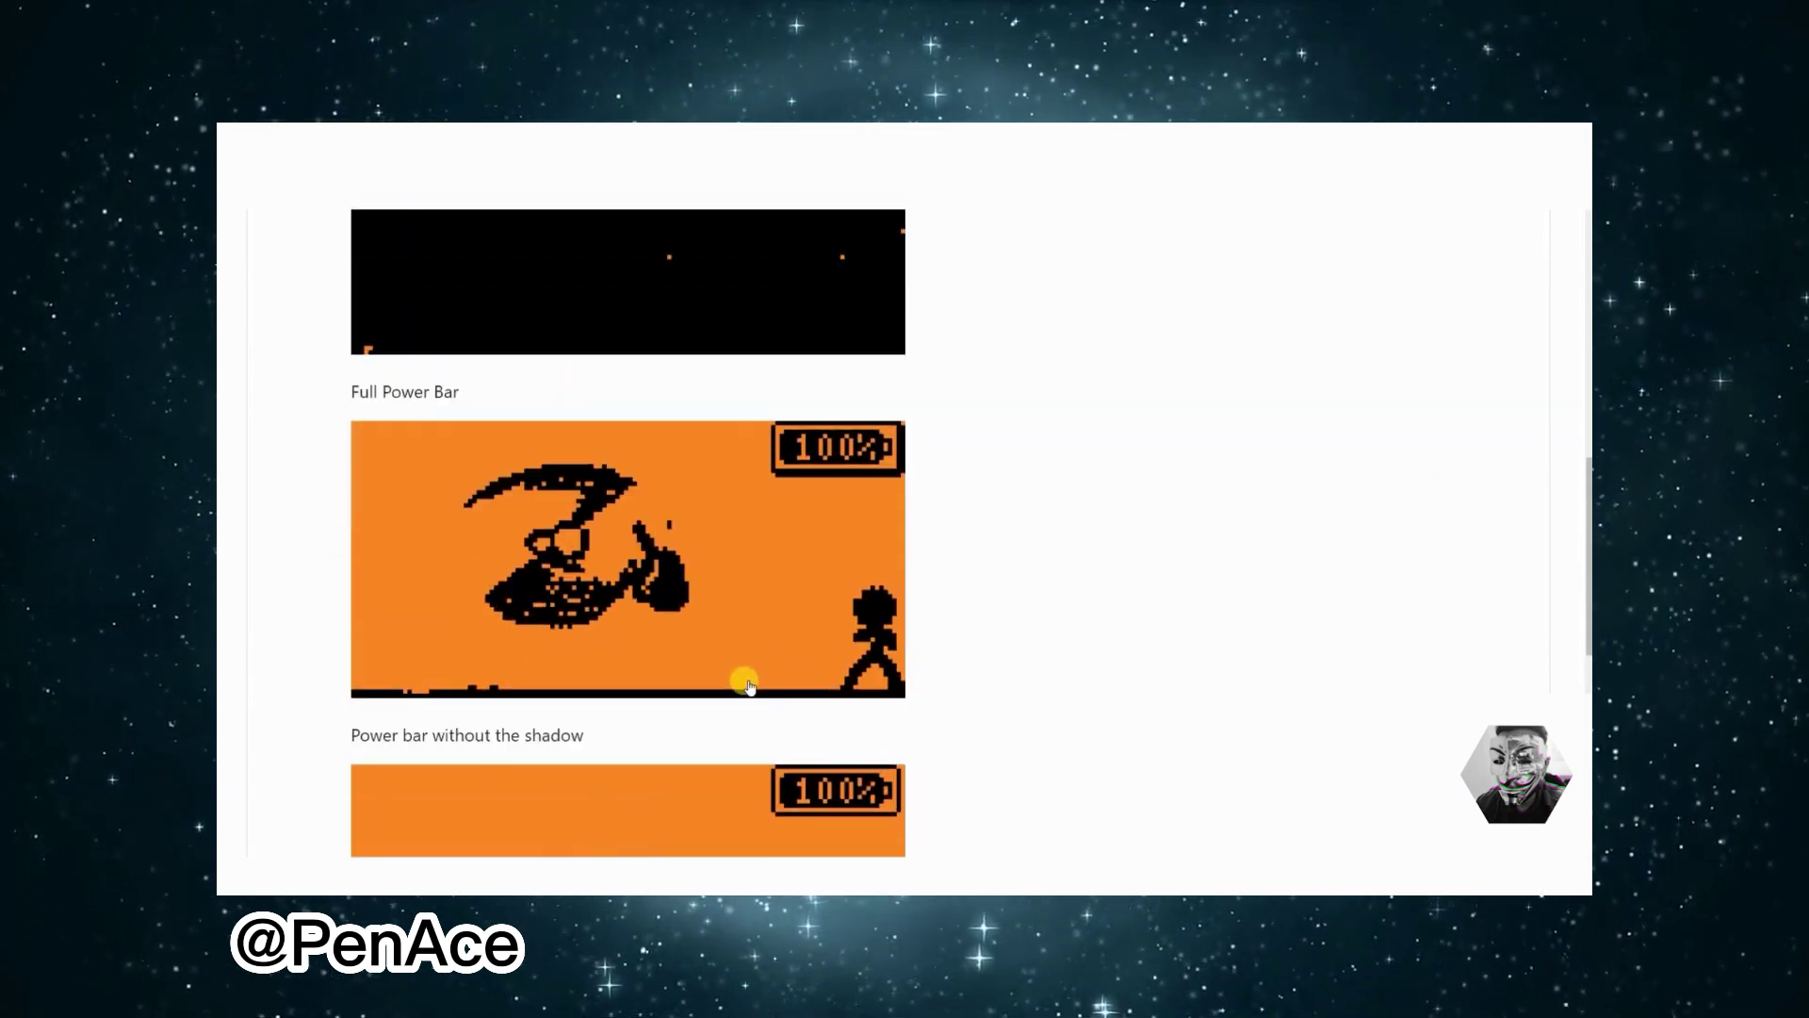
scroll(739, 675, up, 5)
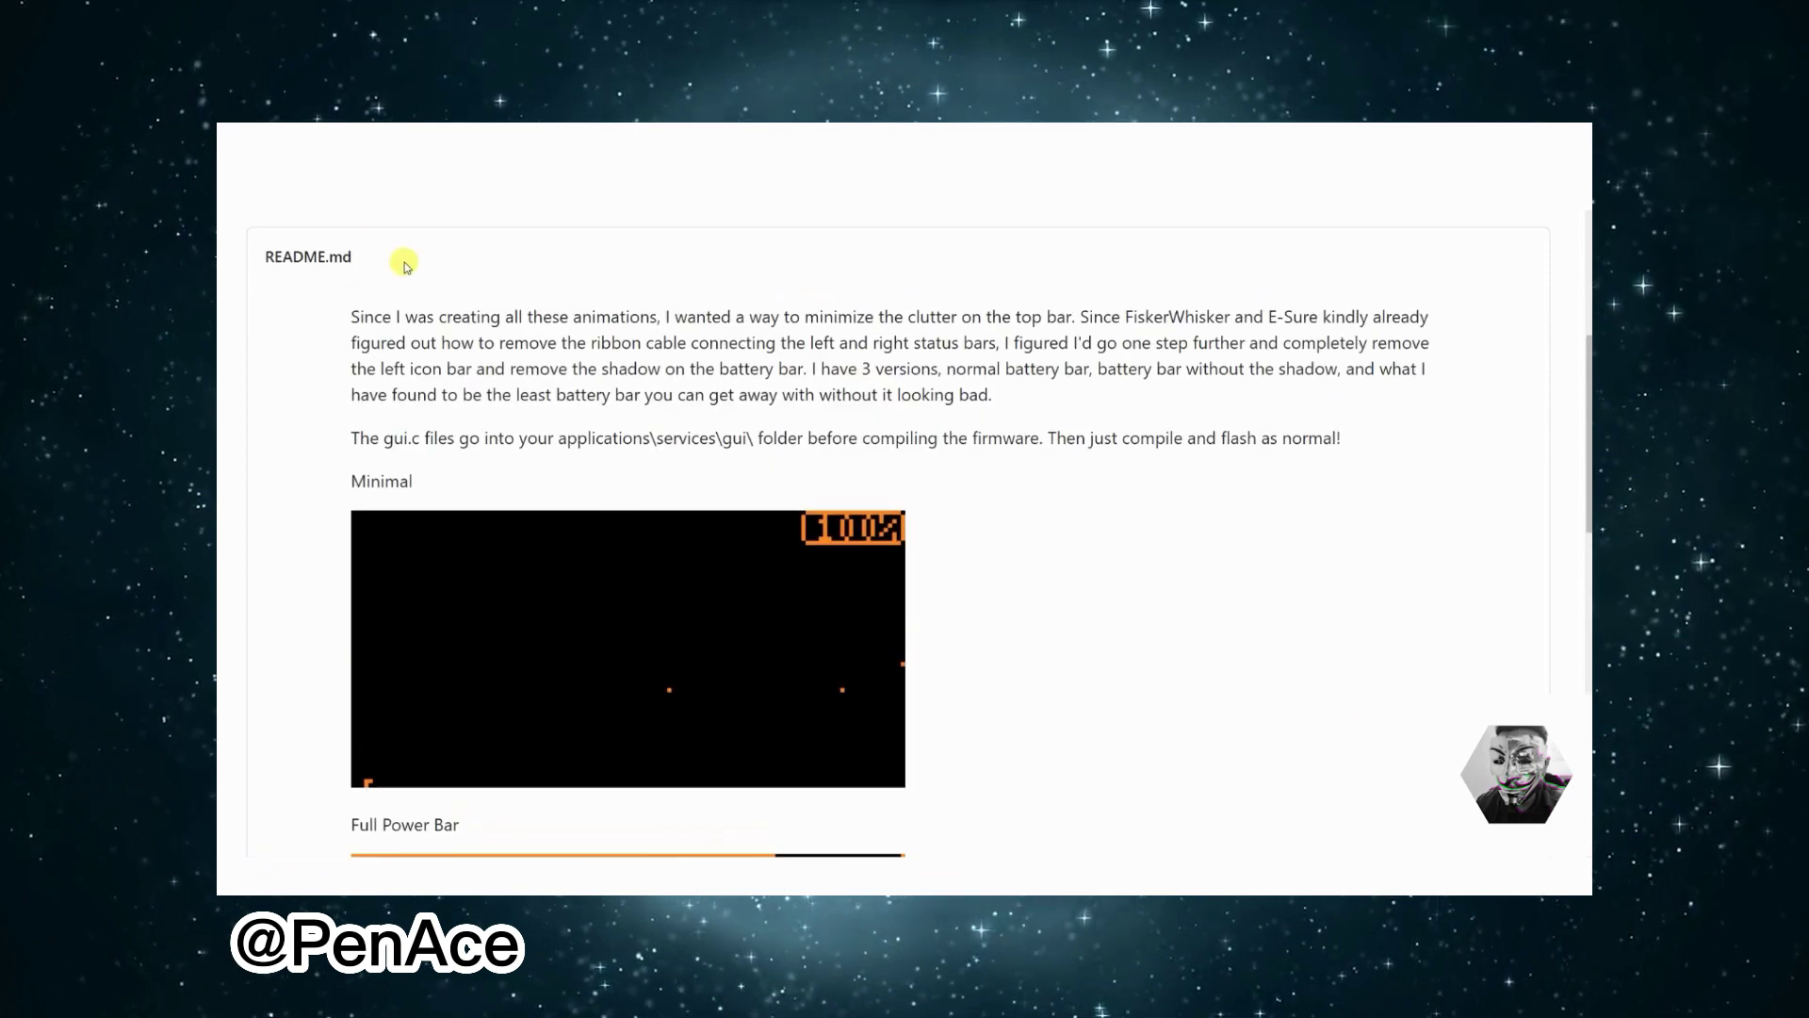
scroll(462, 293, up, 5)
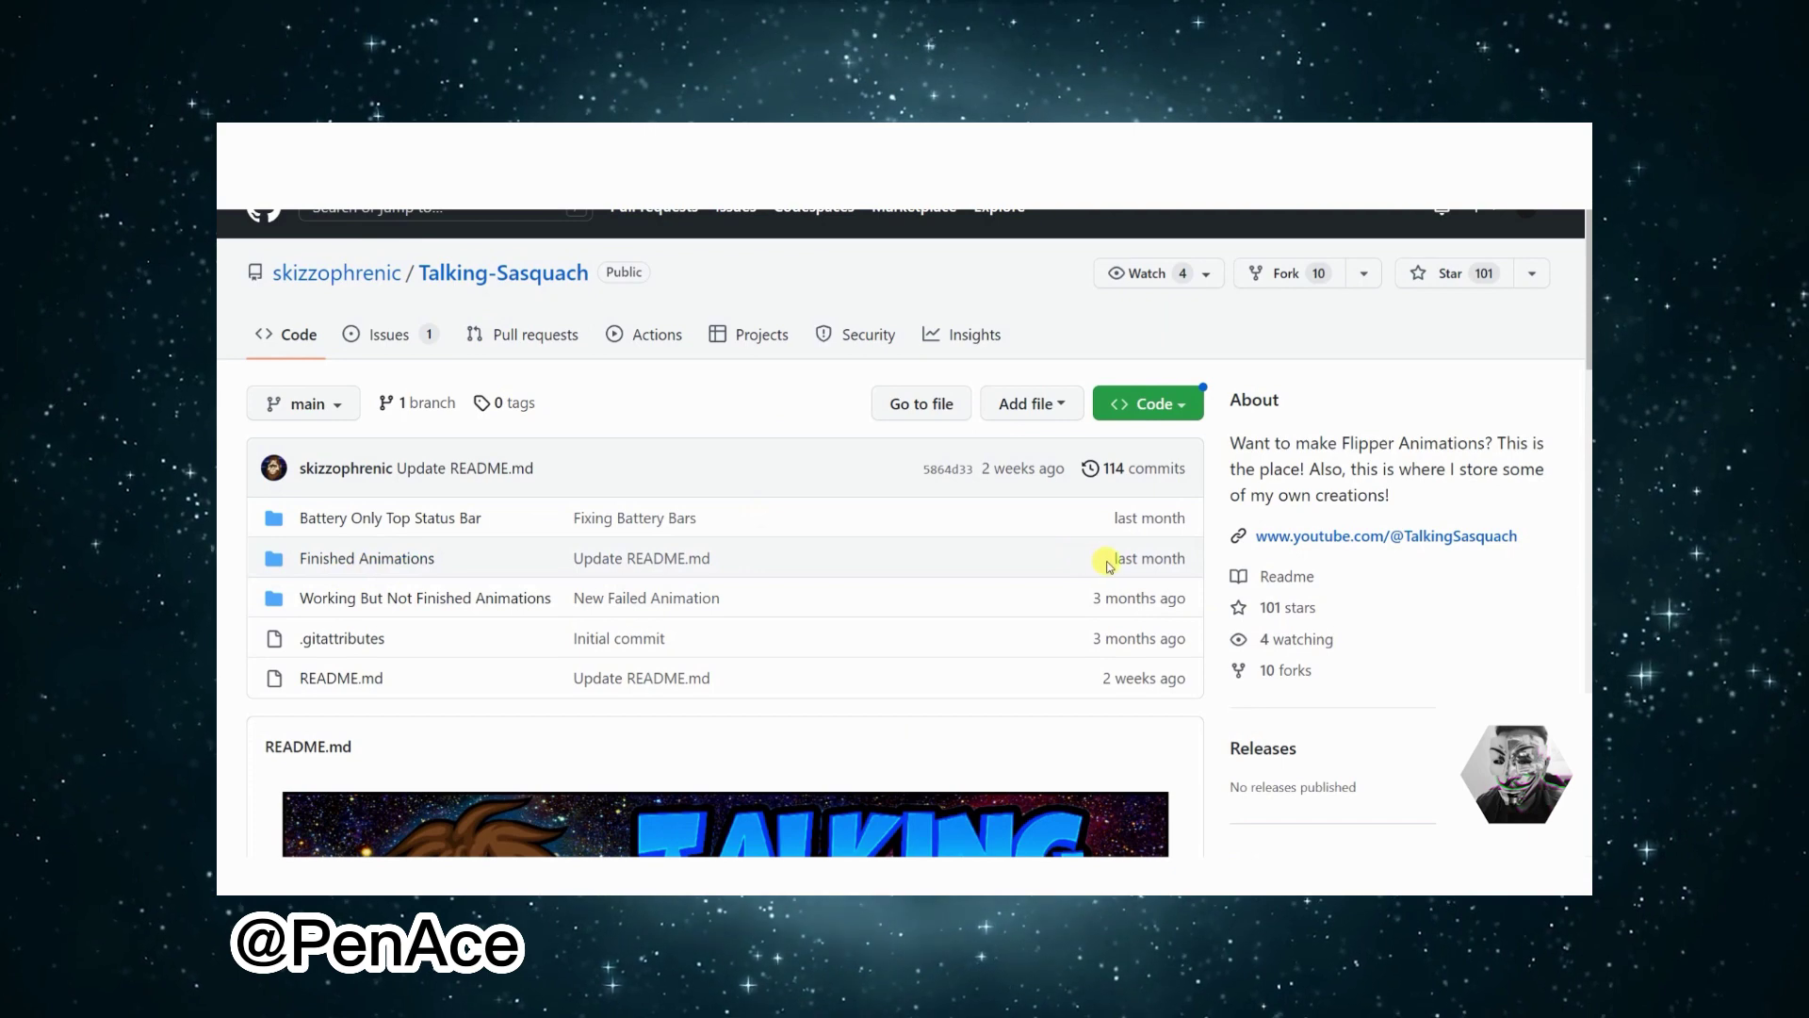
Step: Open the Finished Animations folder, review the README's animation previews and play the Sasquach_CloudGoku.mp4 clip
drag(1109, 563, 1184, 562)
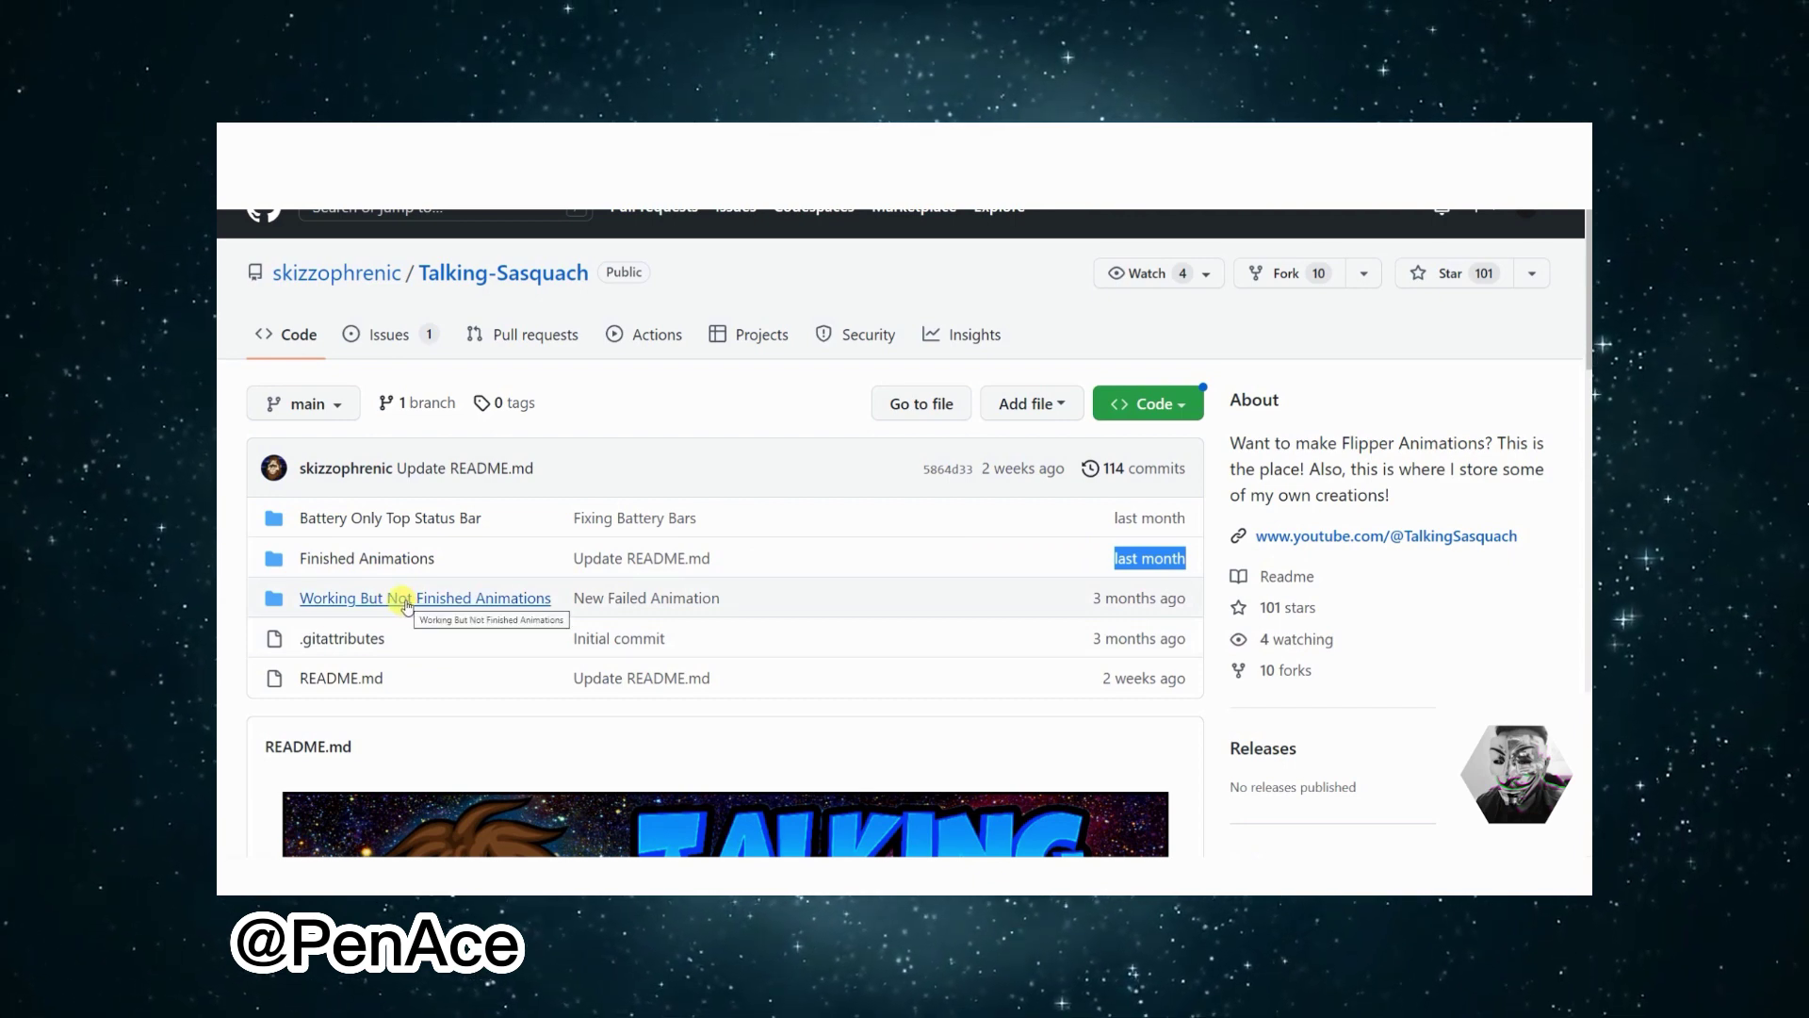
click(375, 563)
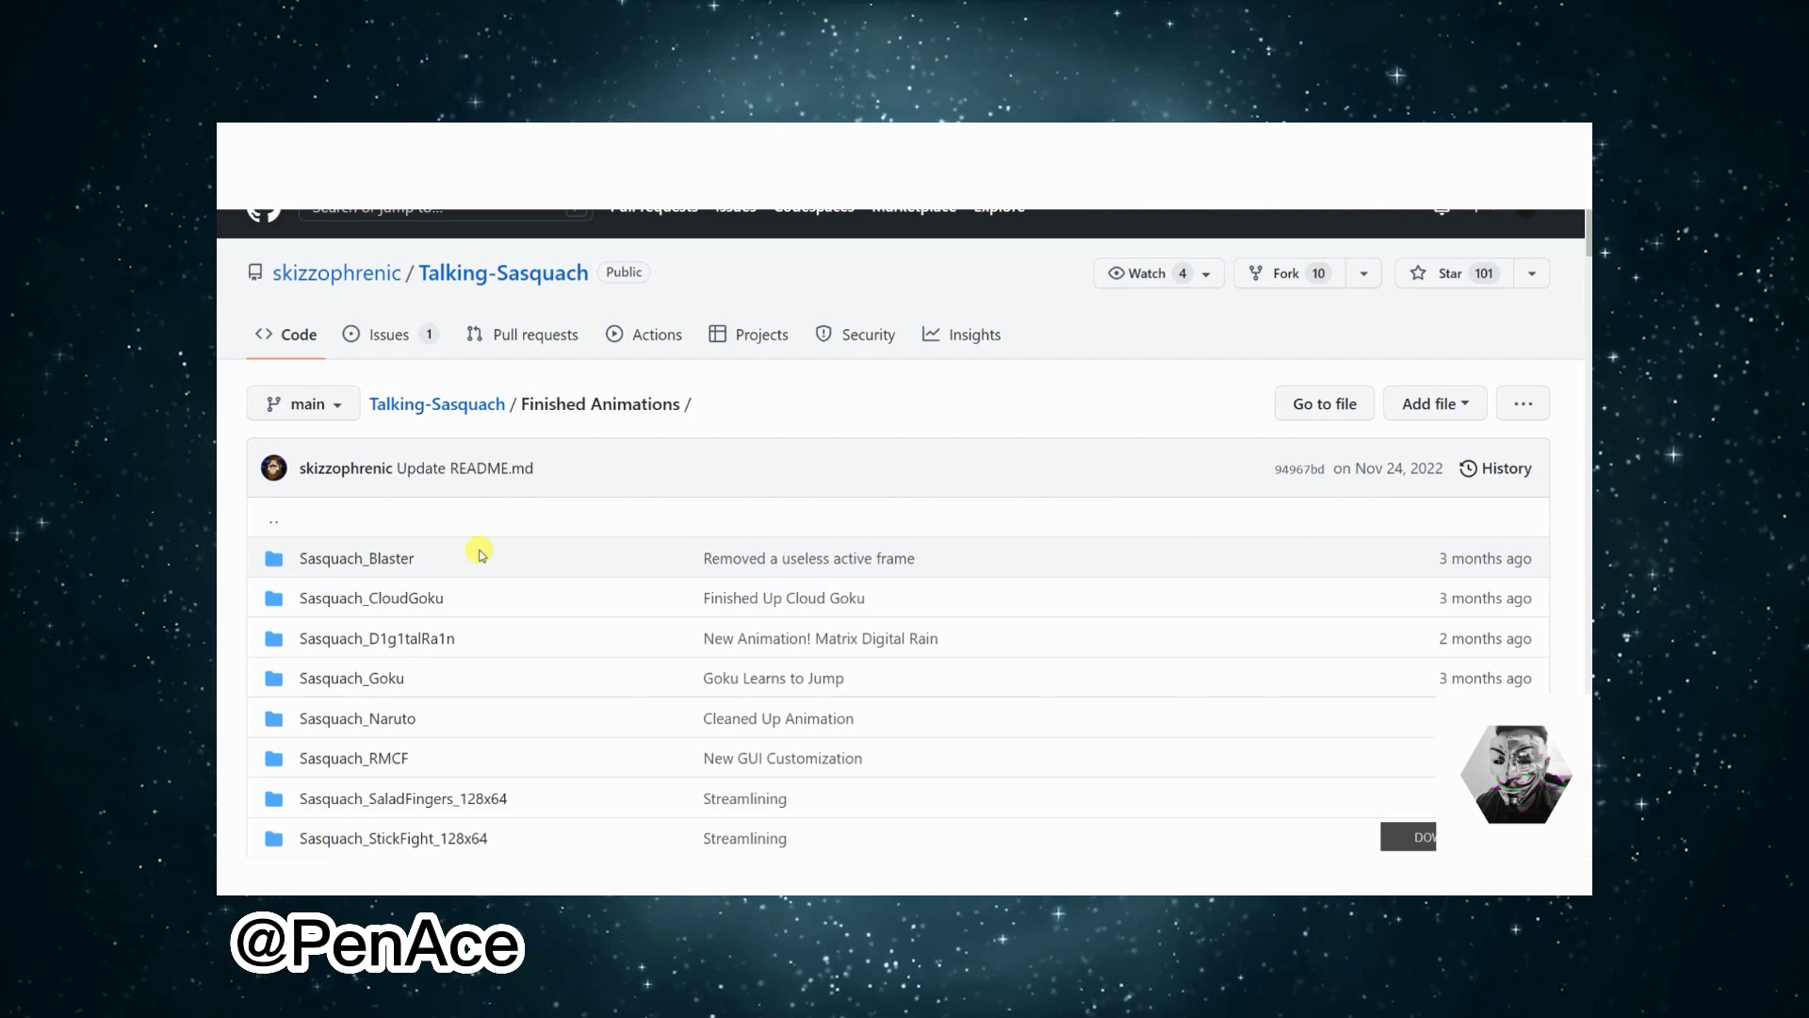
scroll(481, 554, down, 8)
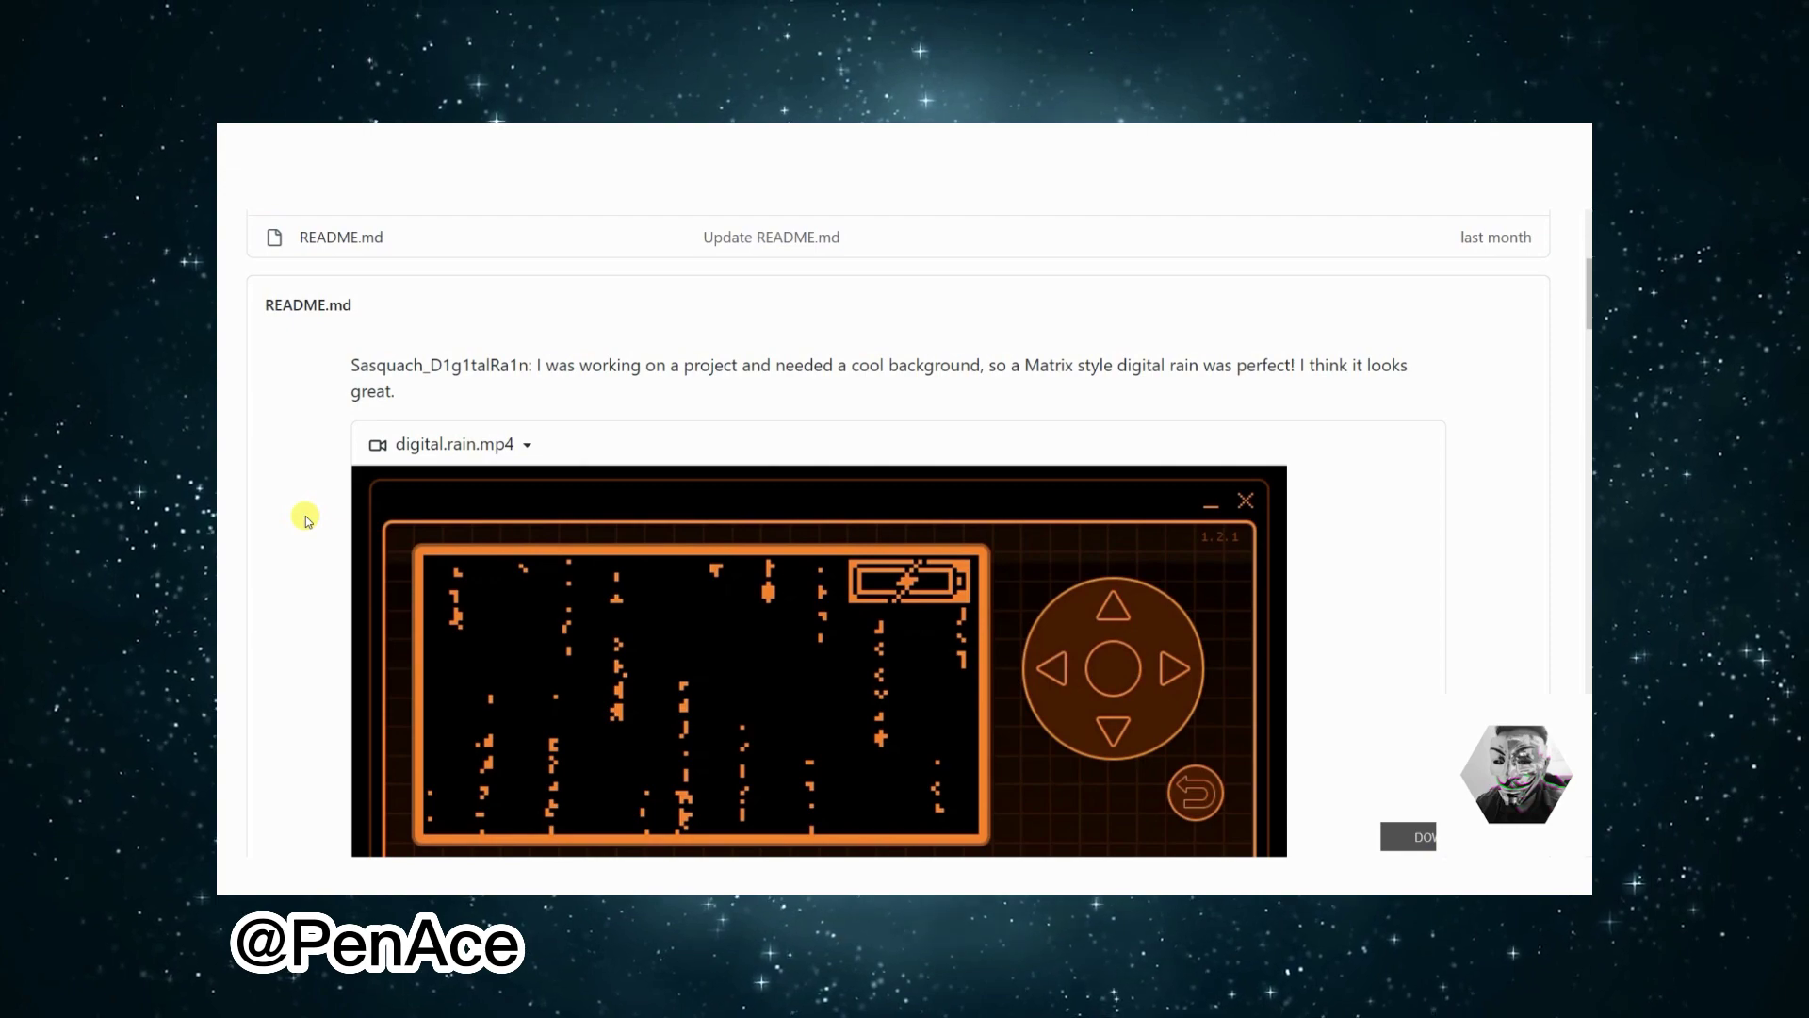
scroll(304, 519, down, 10)
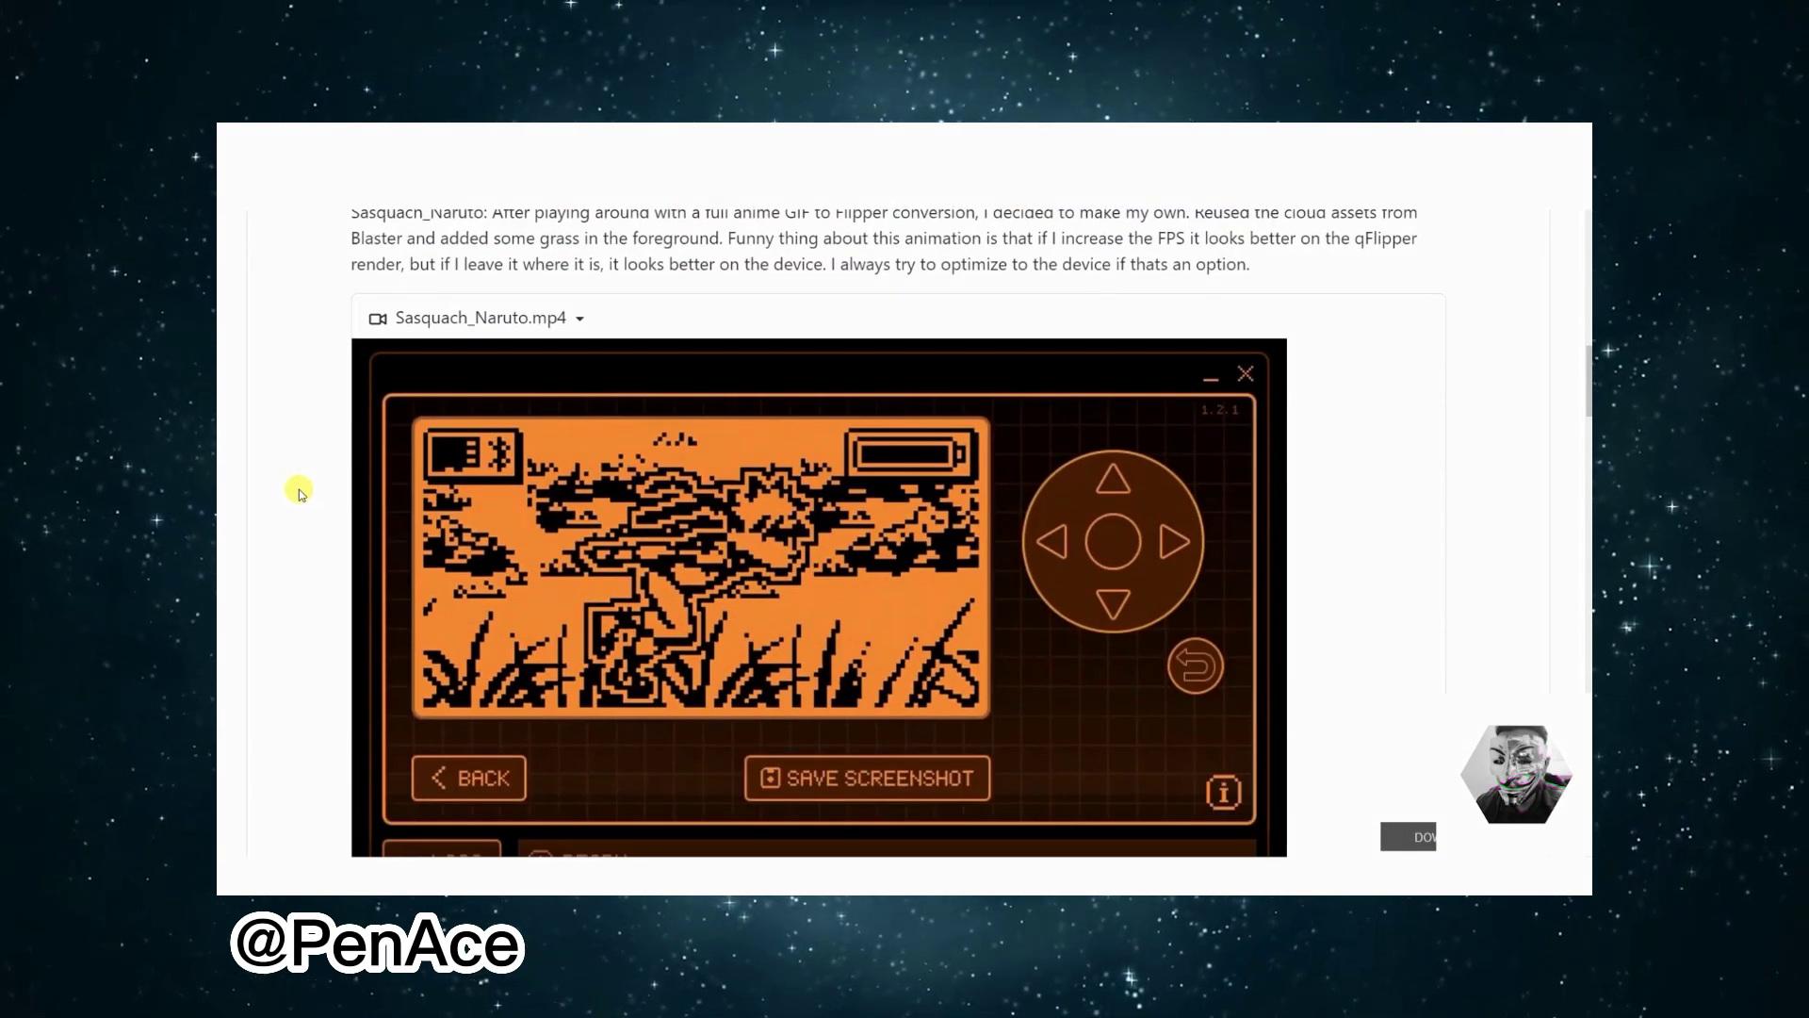
scroll(299, 492, down, 7)
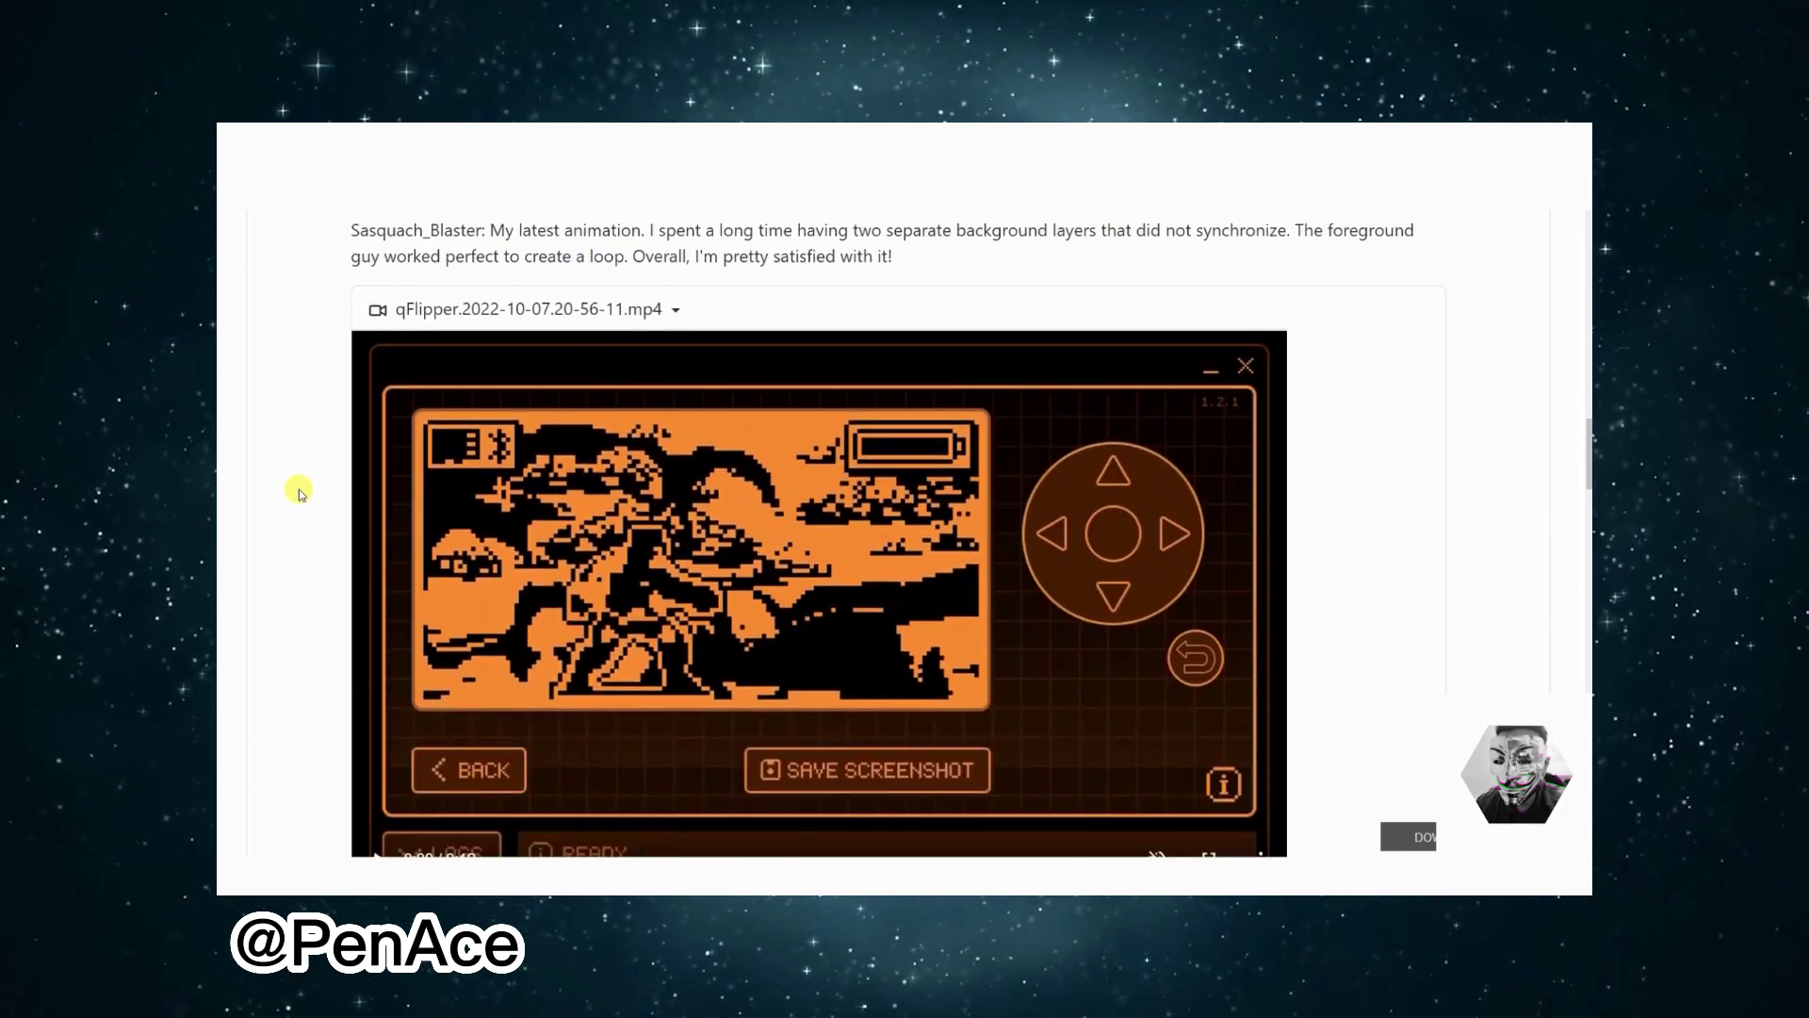
scroll(299, 492, down, 7)
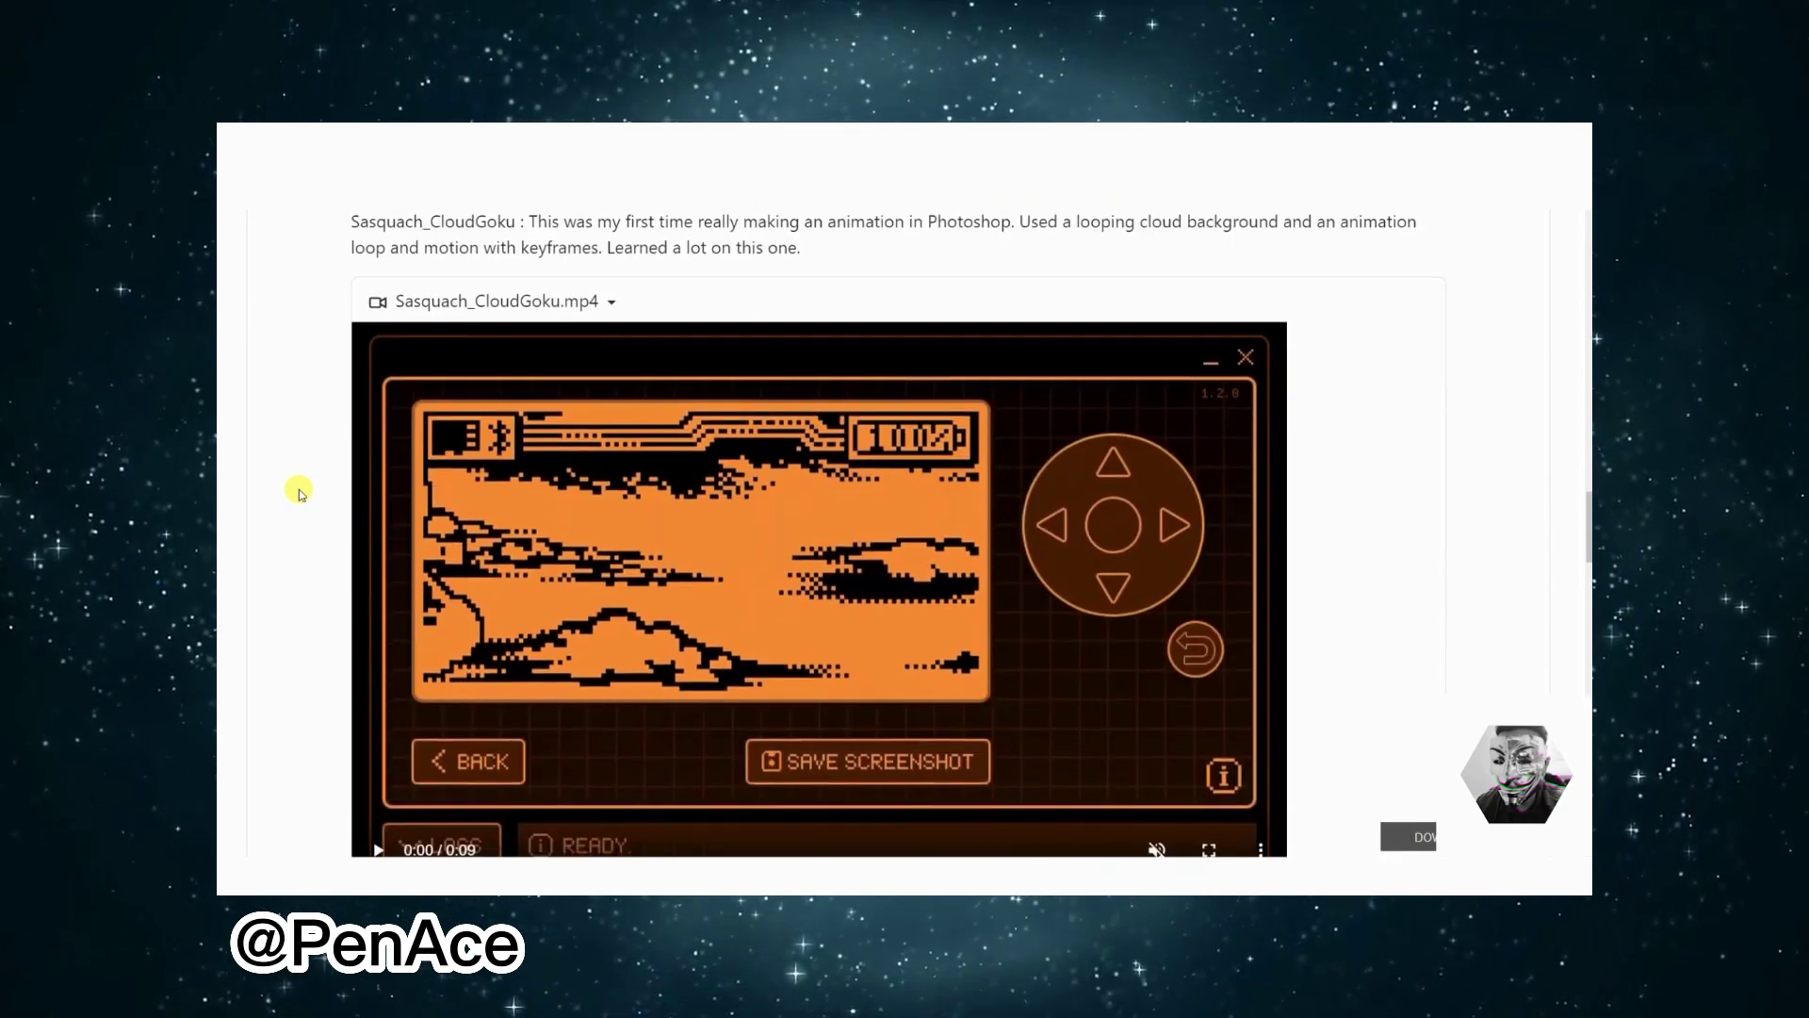
scroll(298, 492, down, 1)
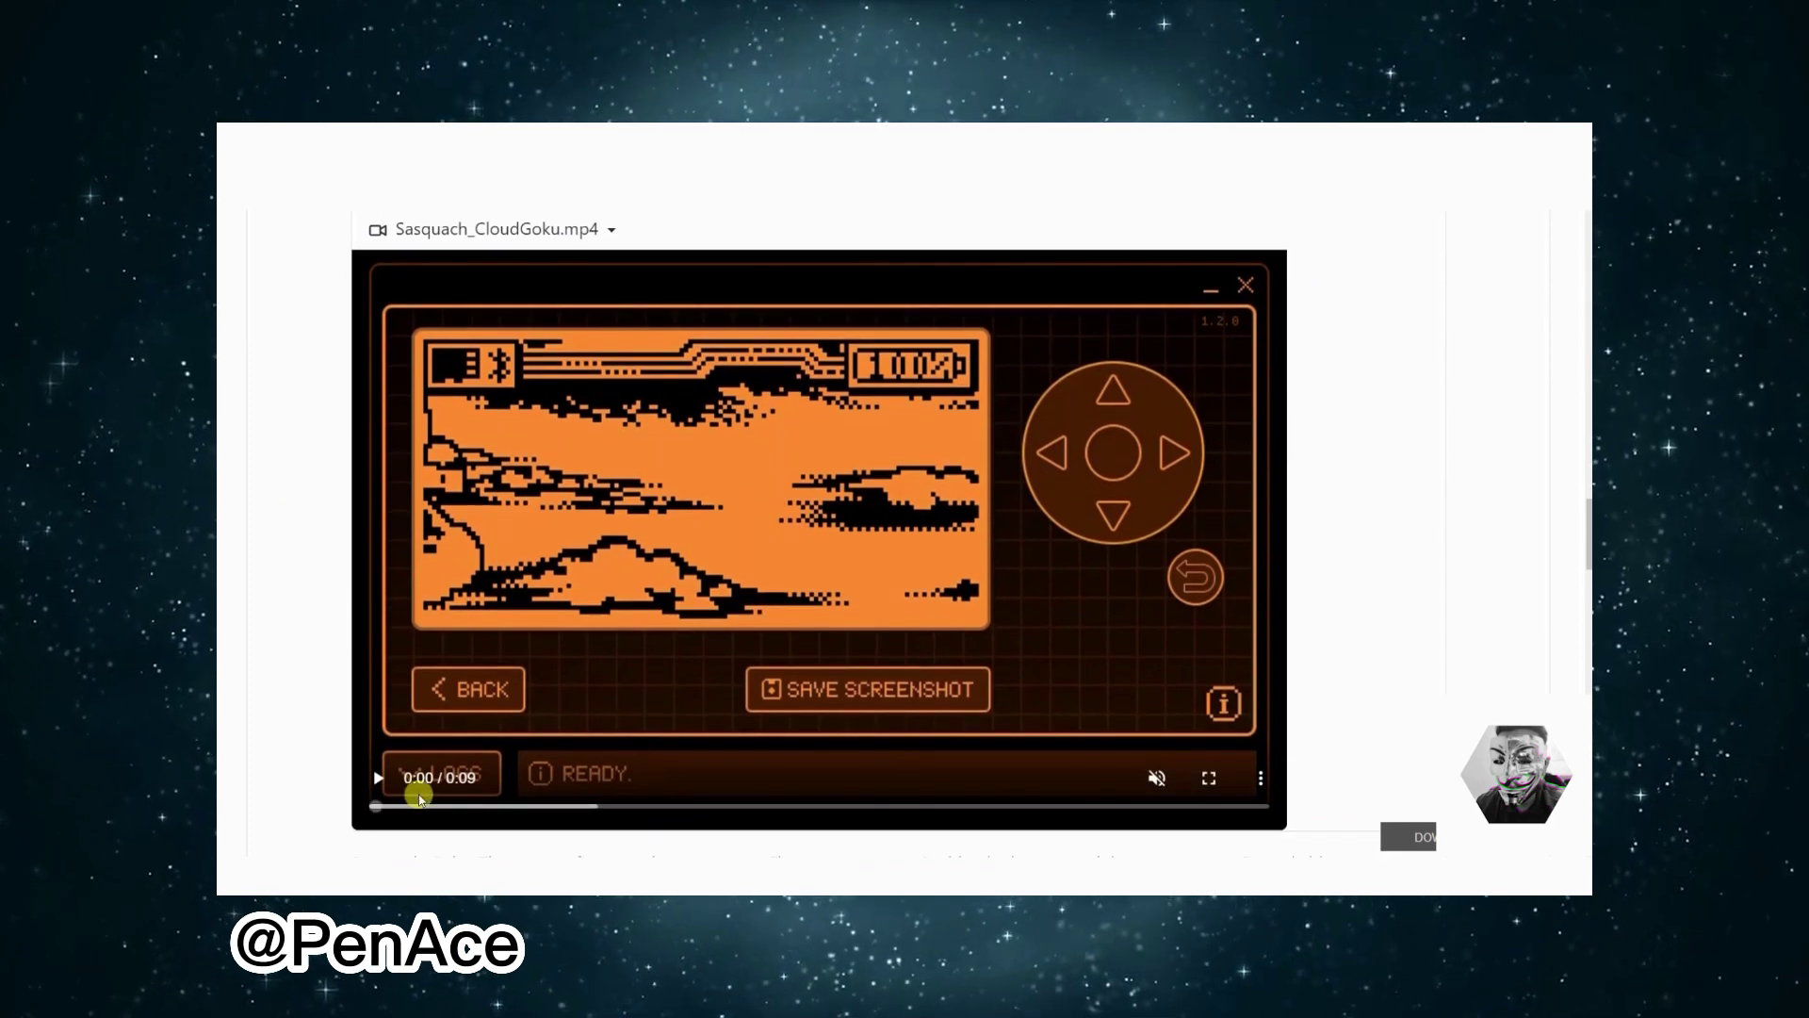
click(377, 777)
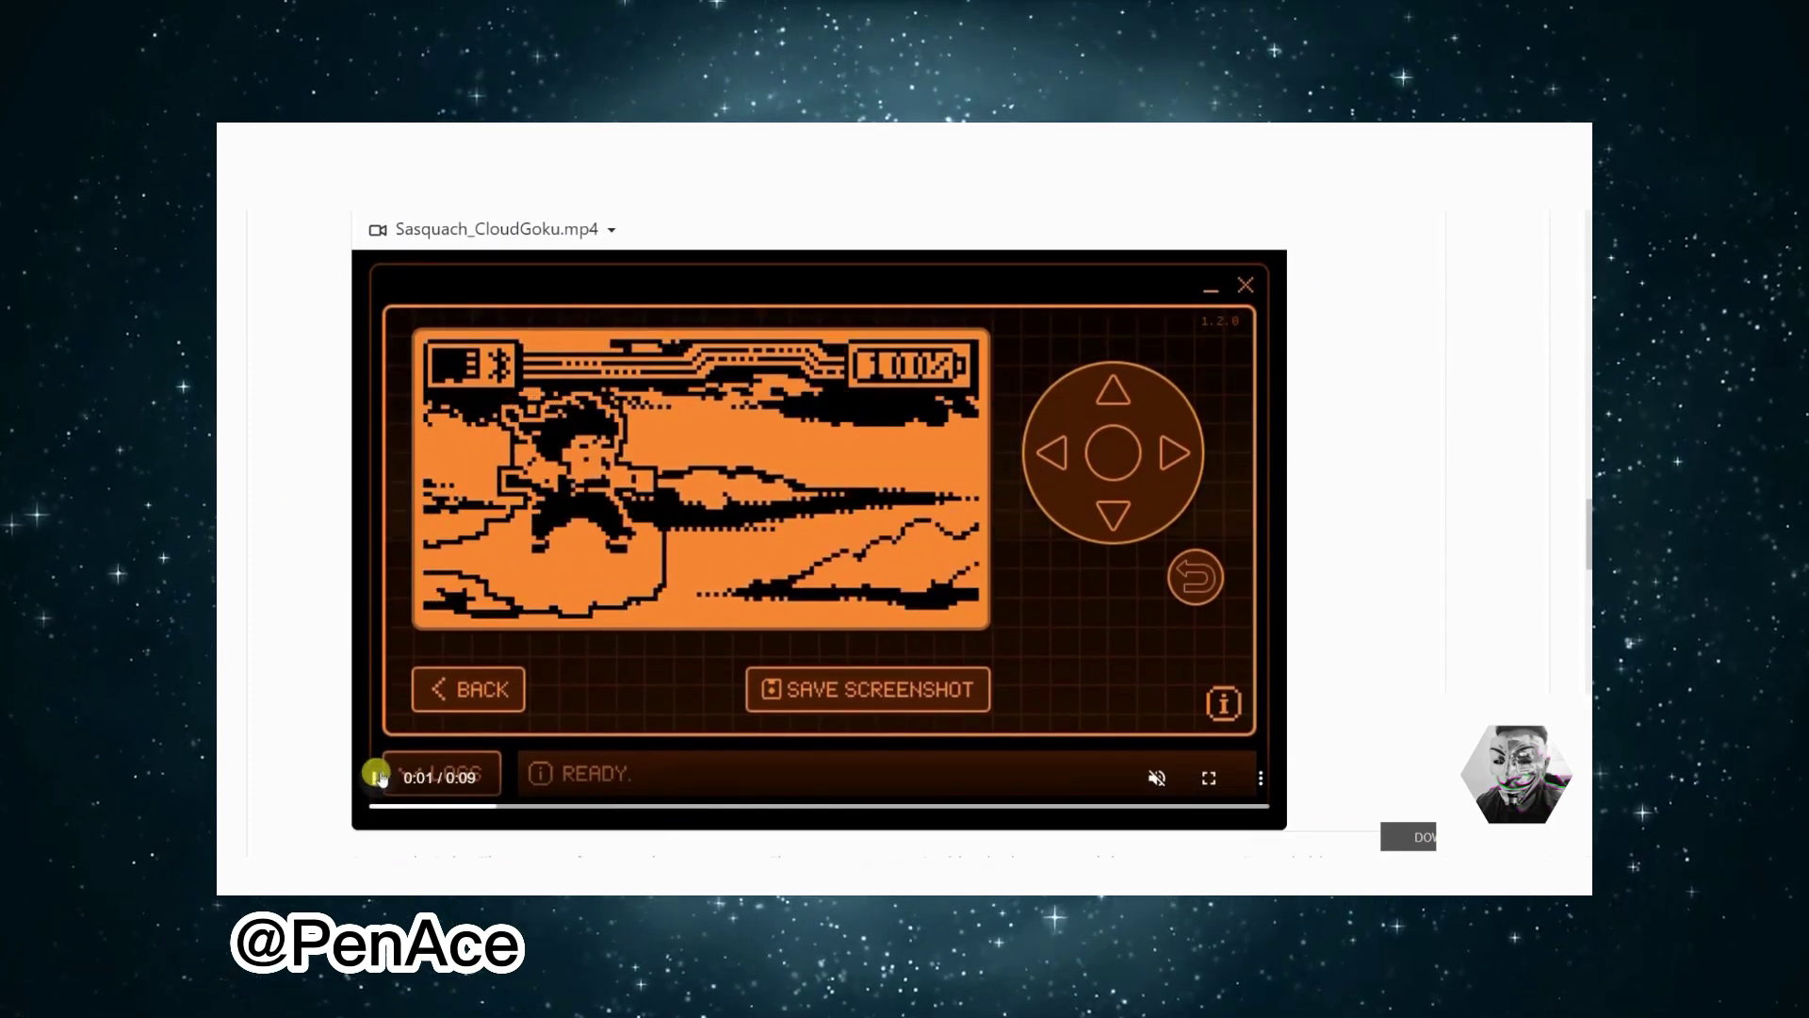
Step: Play the Sasquach_Goku.mp4 and Sasquach_Fight_128x64.mp4 clips, reviewing the animation previews between them
scroll(315, 625, down, 6)
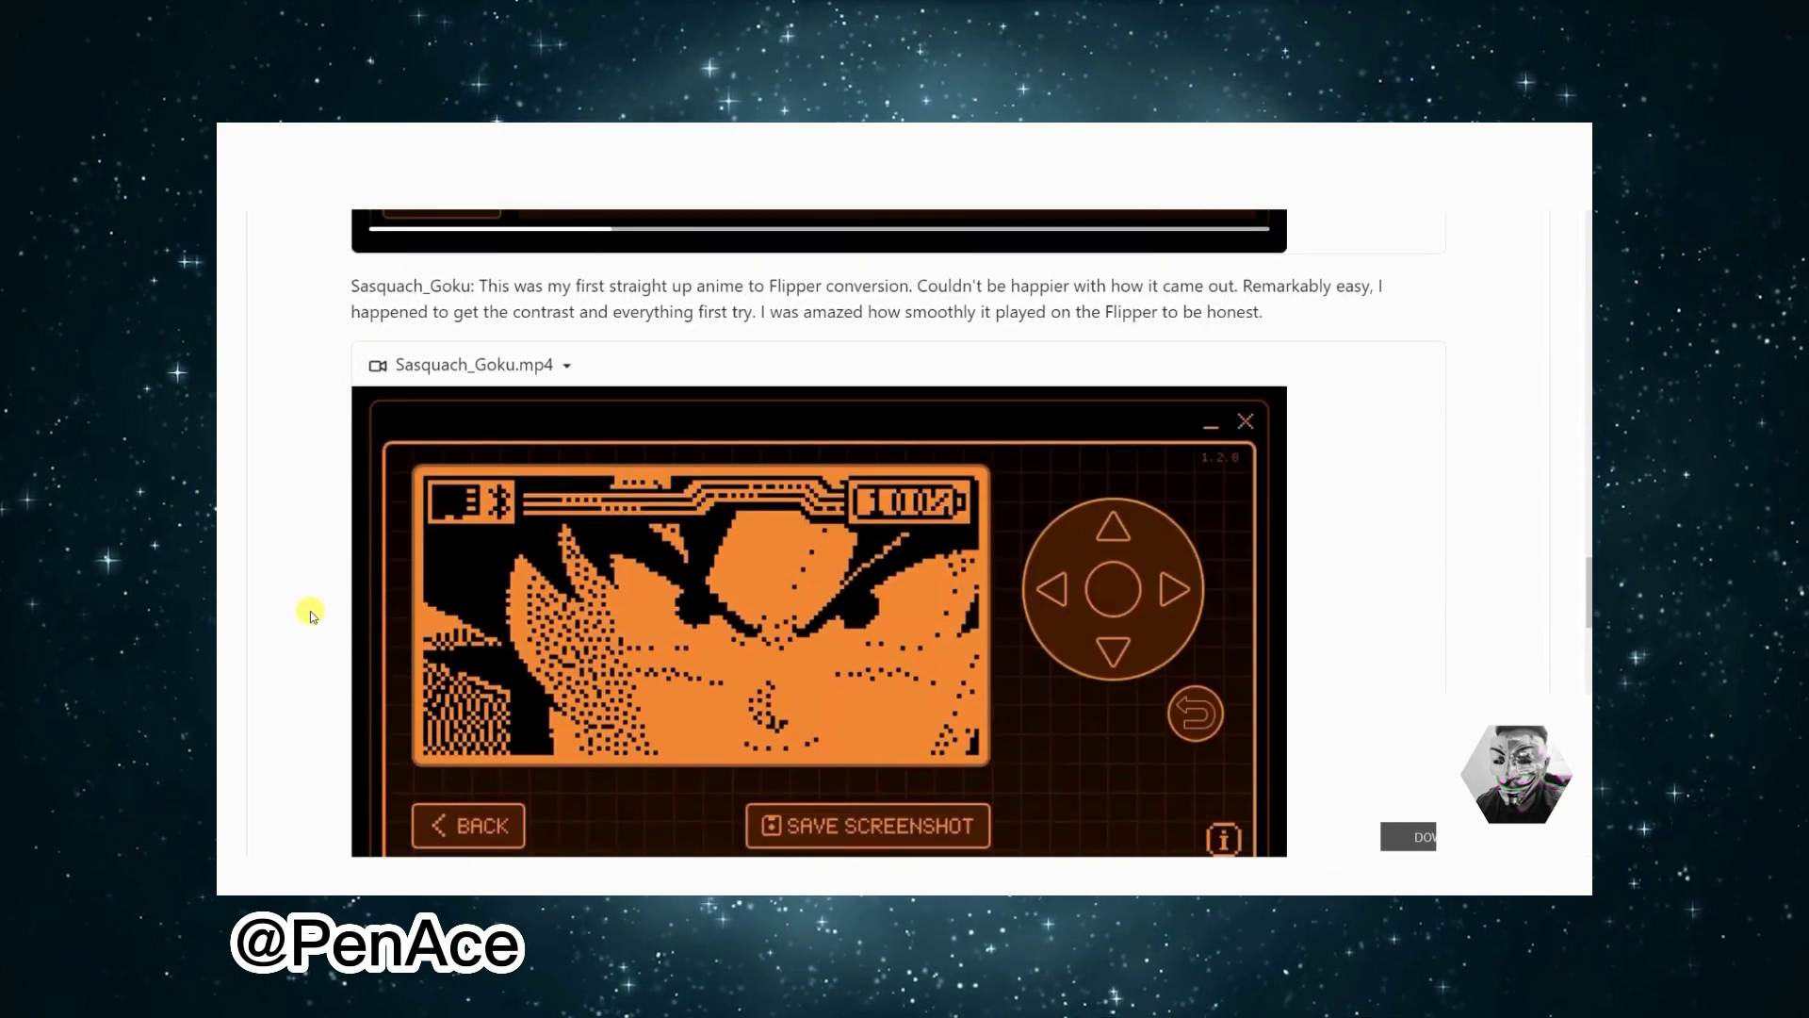
scroll(309, 613, down, 2)
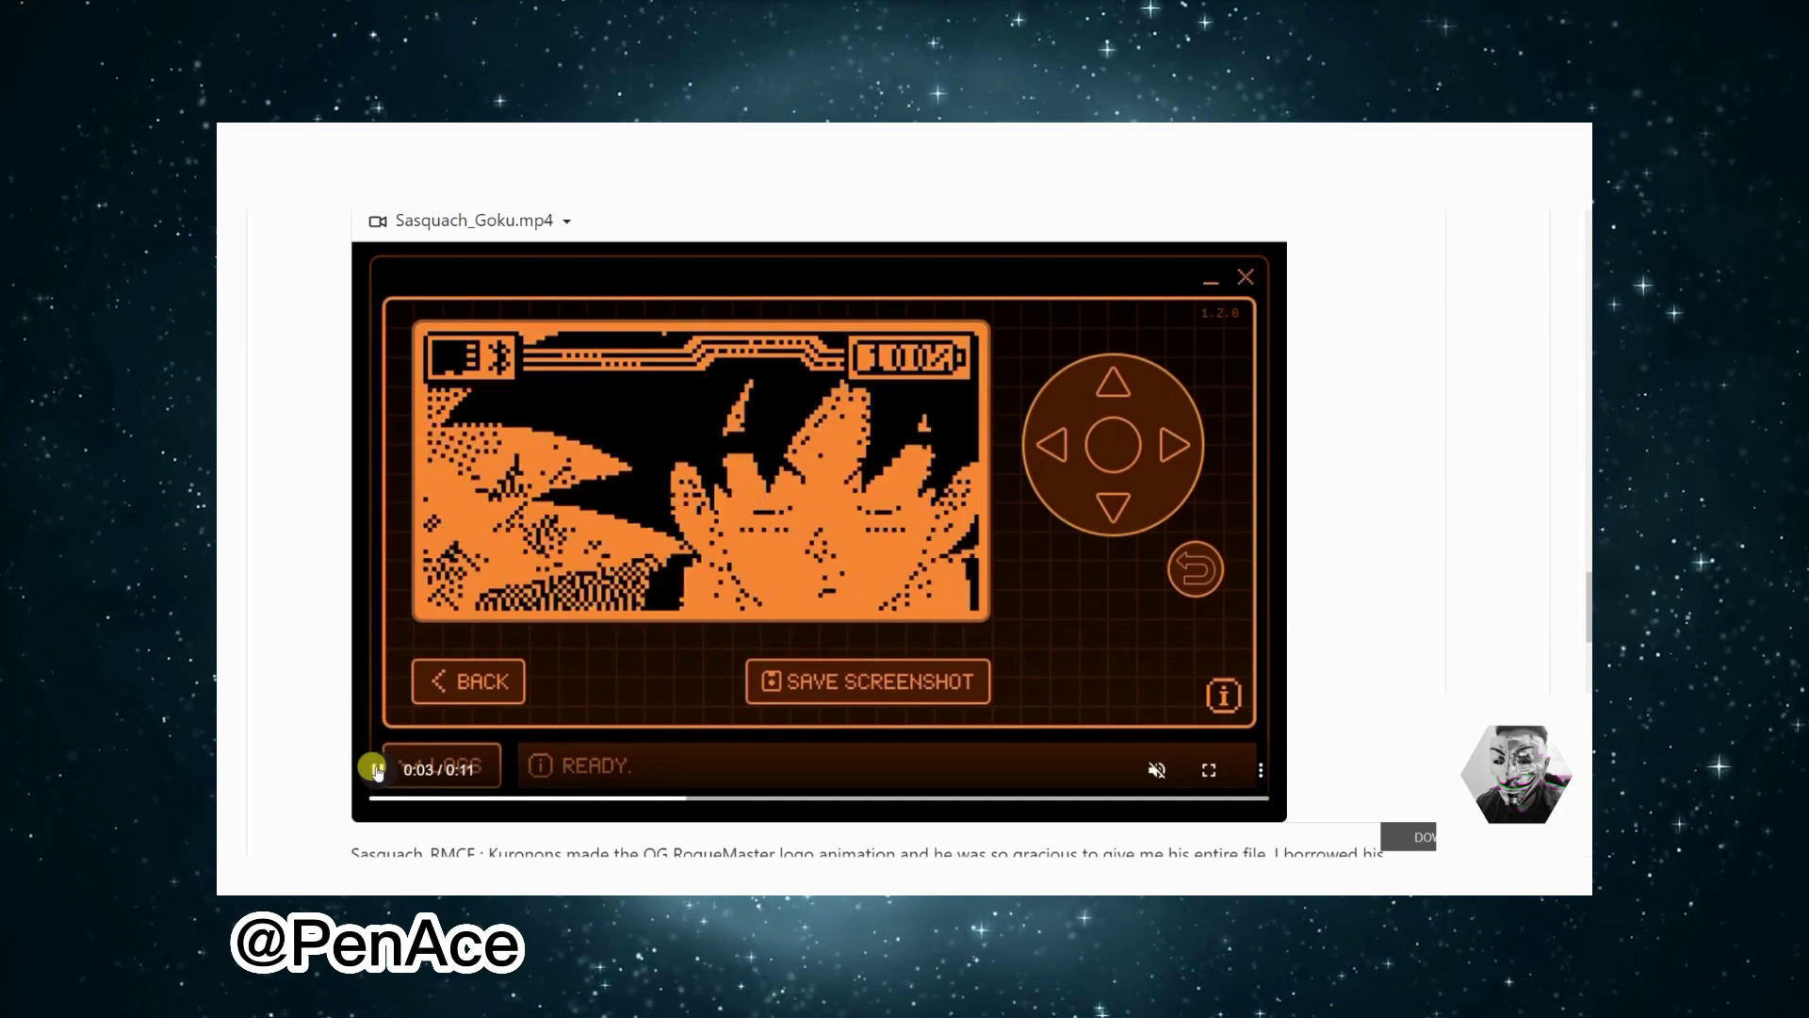
scroll(319, 647, down, 8)
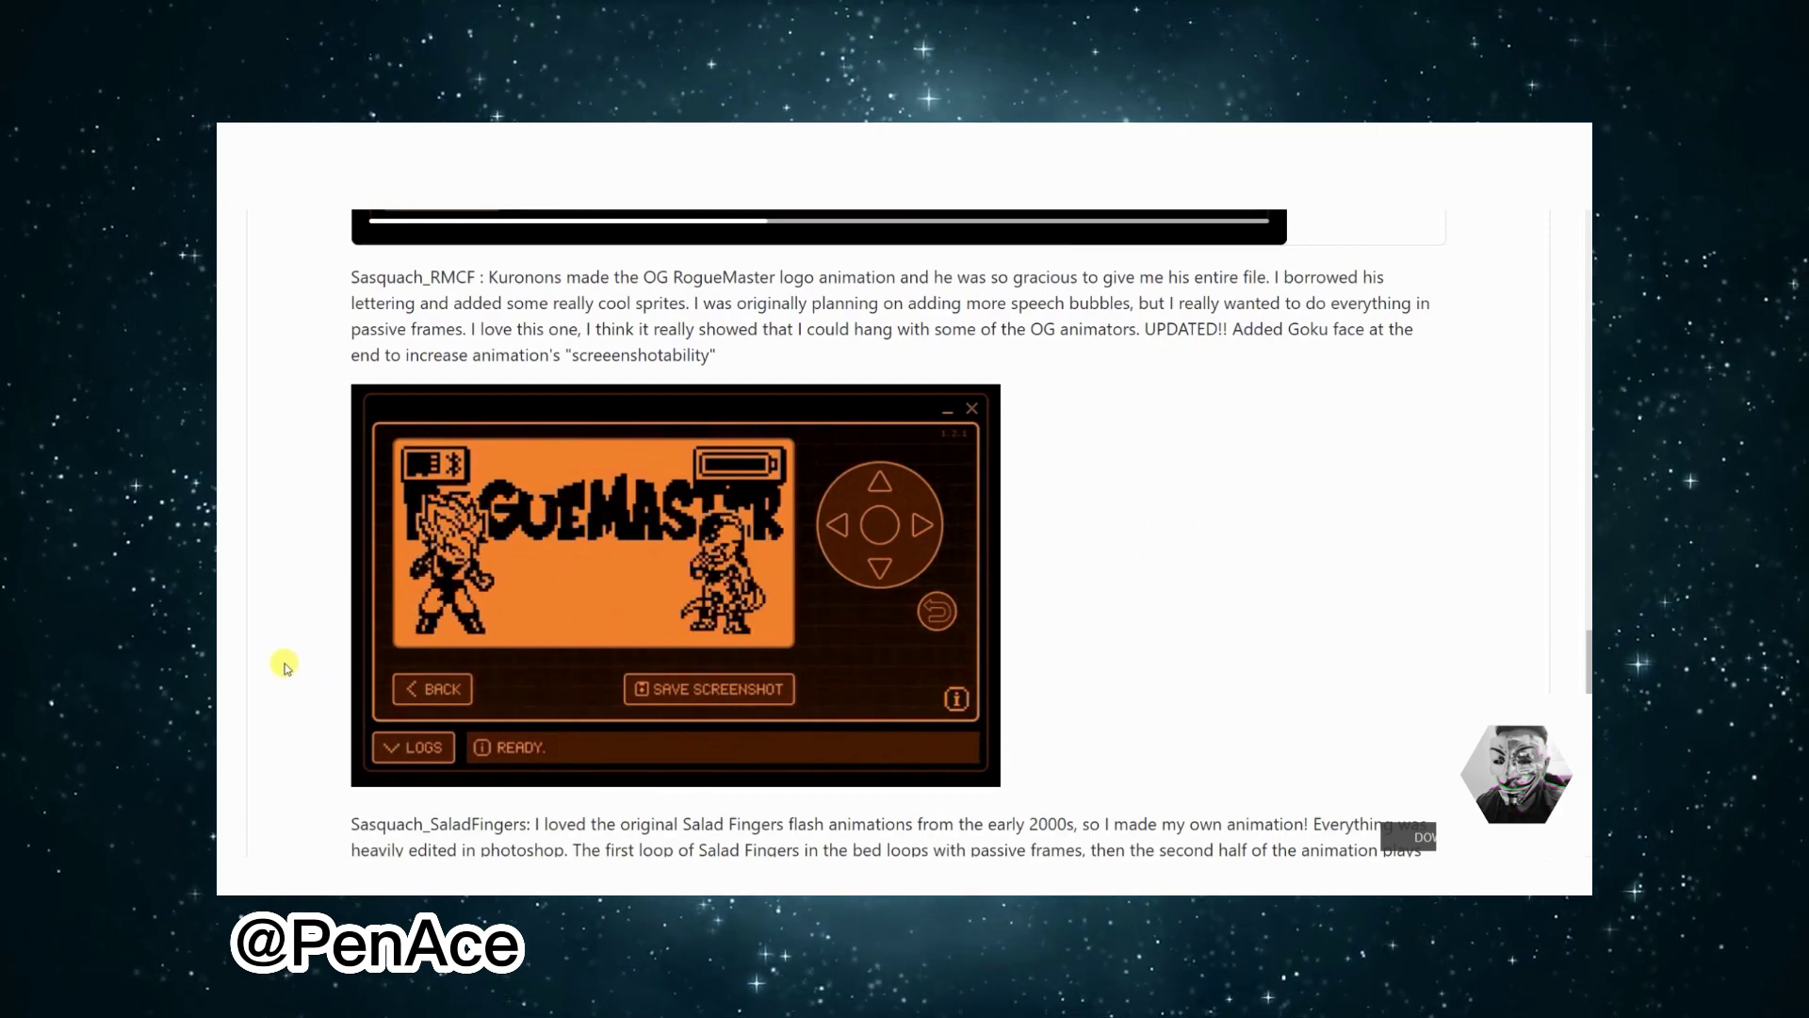
scroll(287, 667, down, 5)
scroll(286, 667, down, 2)
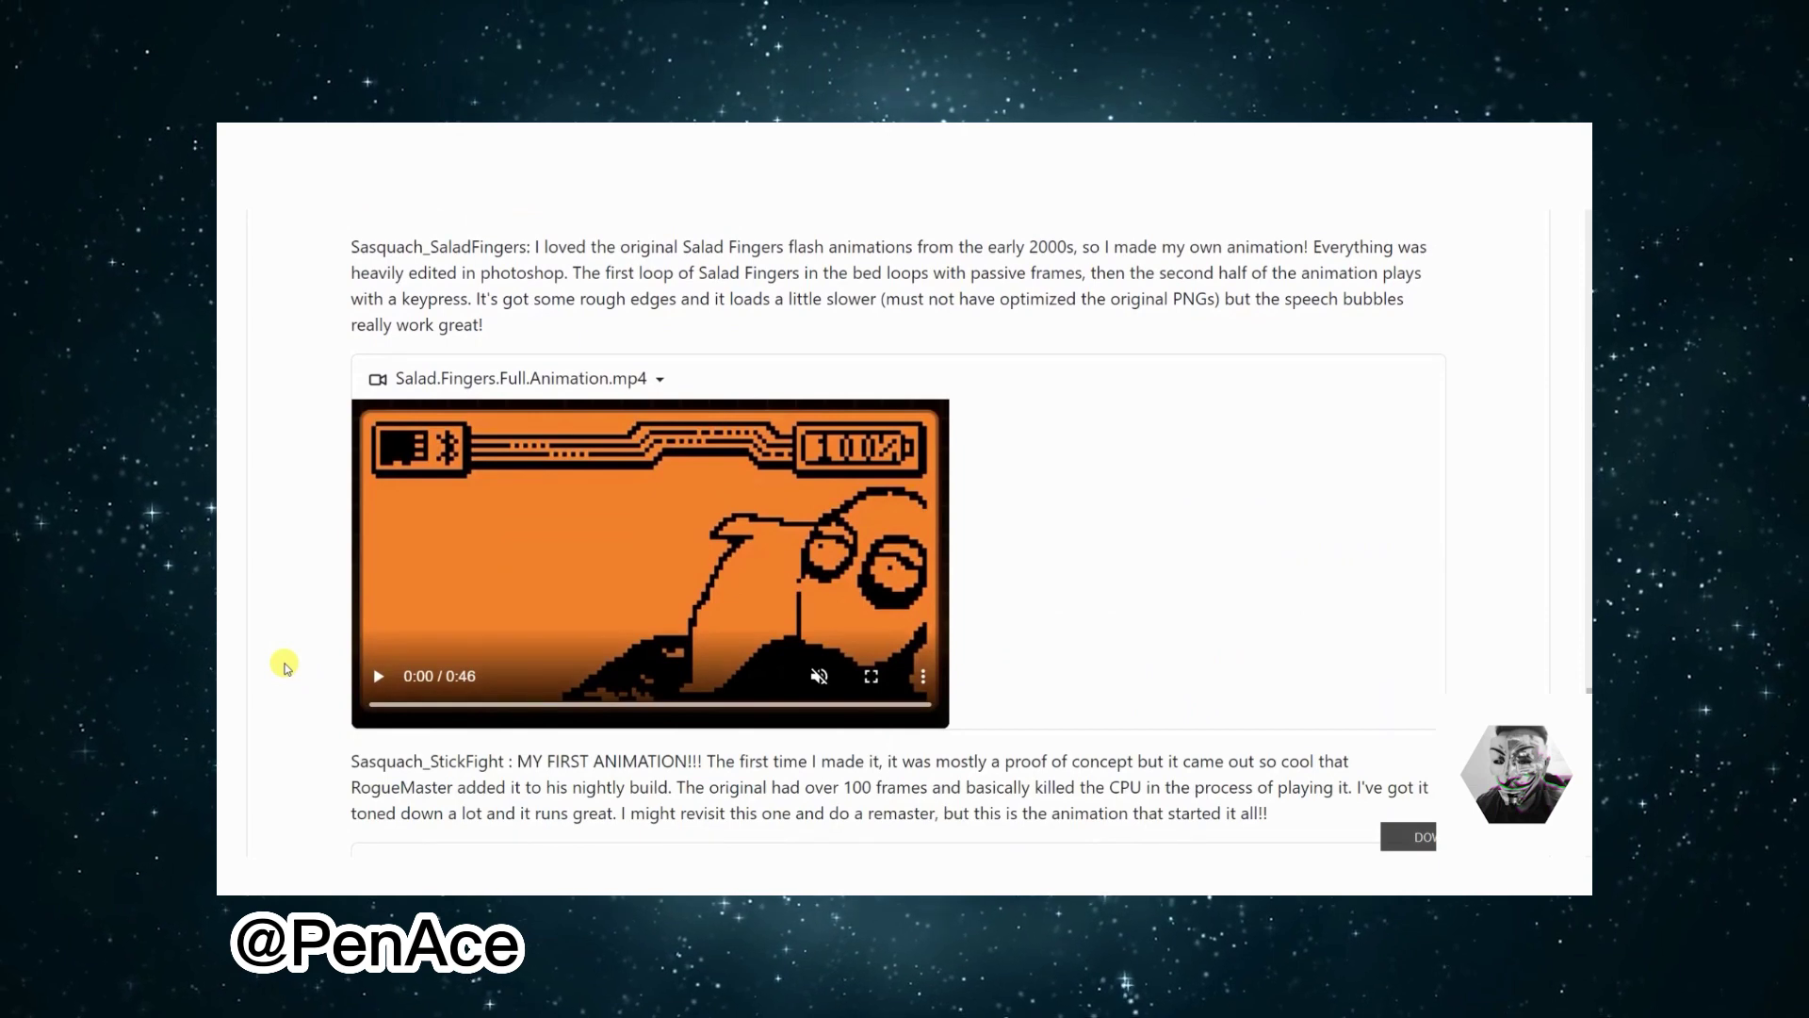
scroll(287, 667, down, 1)
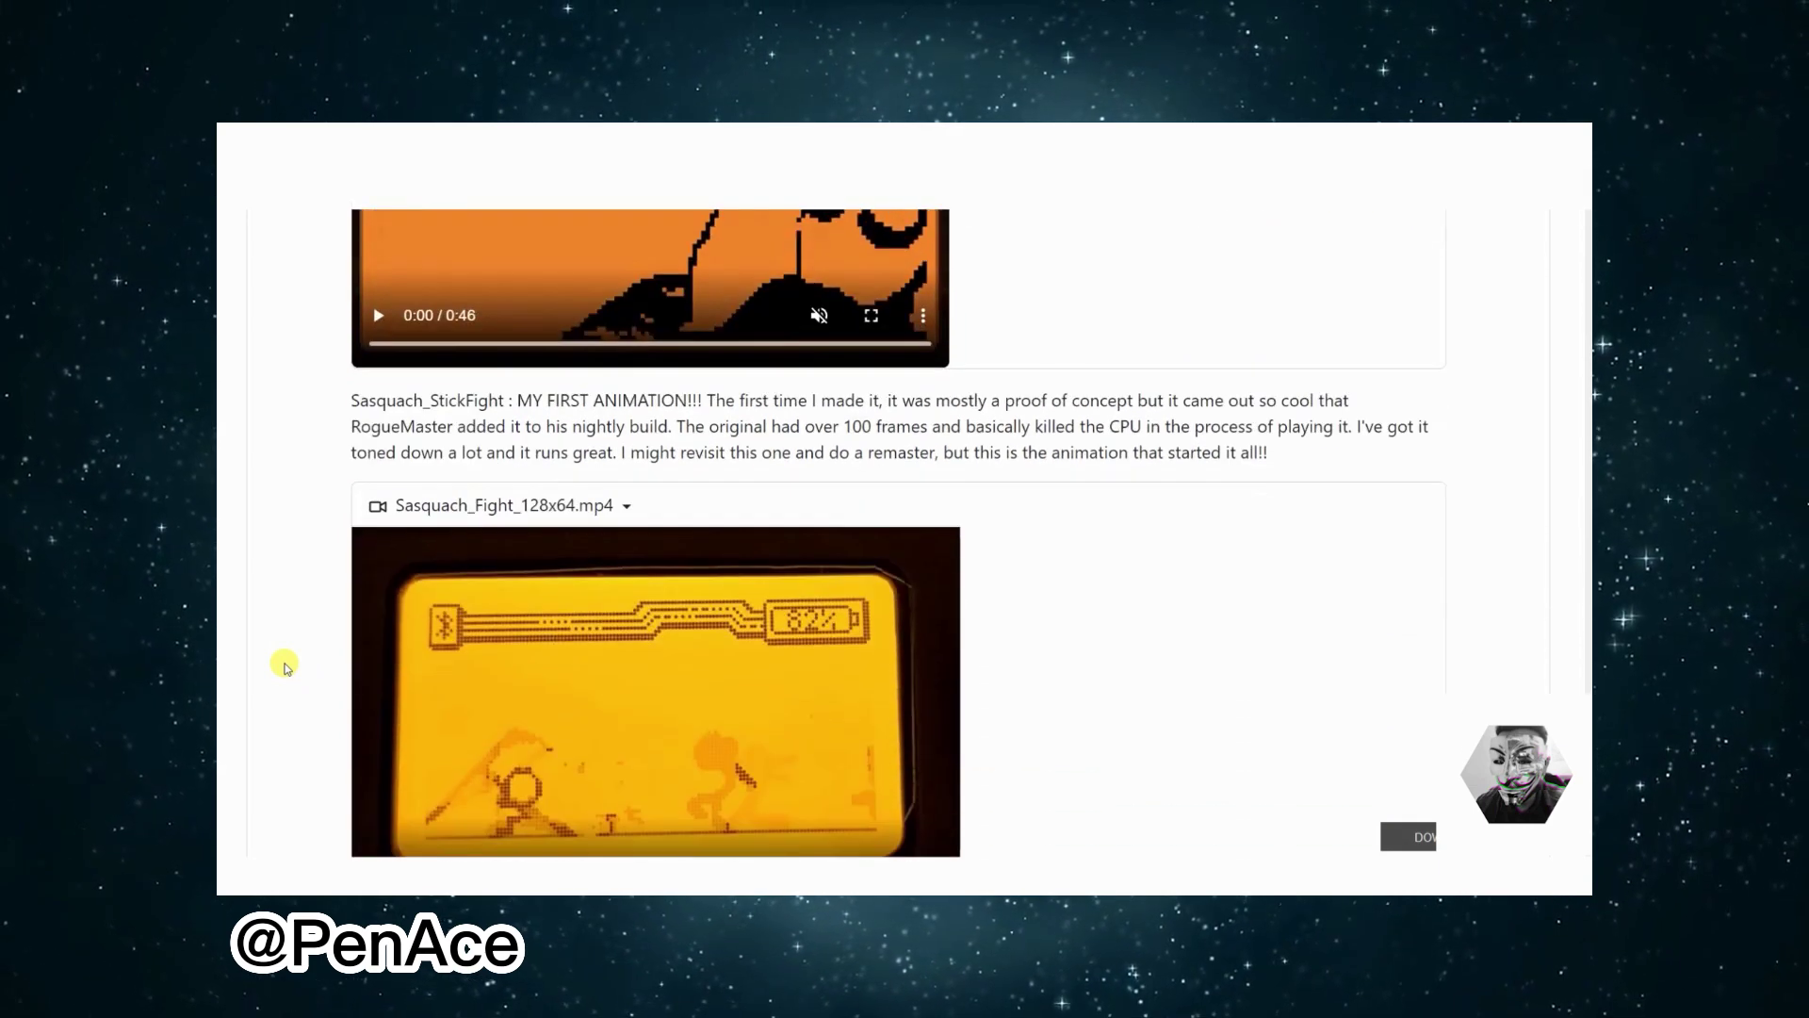
scroll(284, 663, down, 3)
click(377, 578)
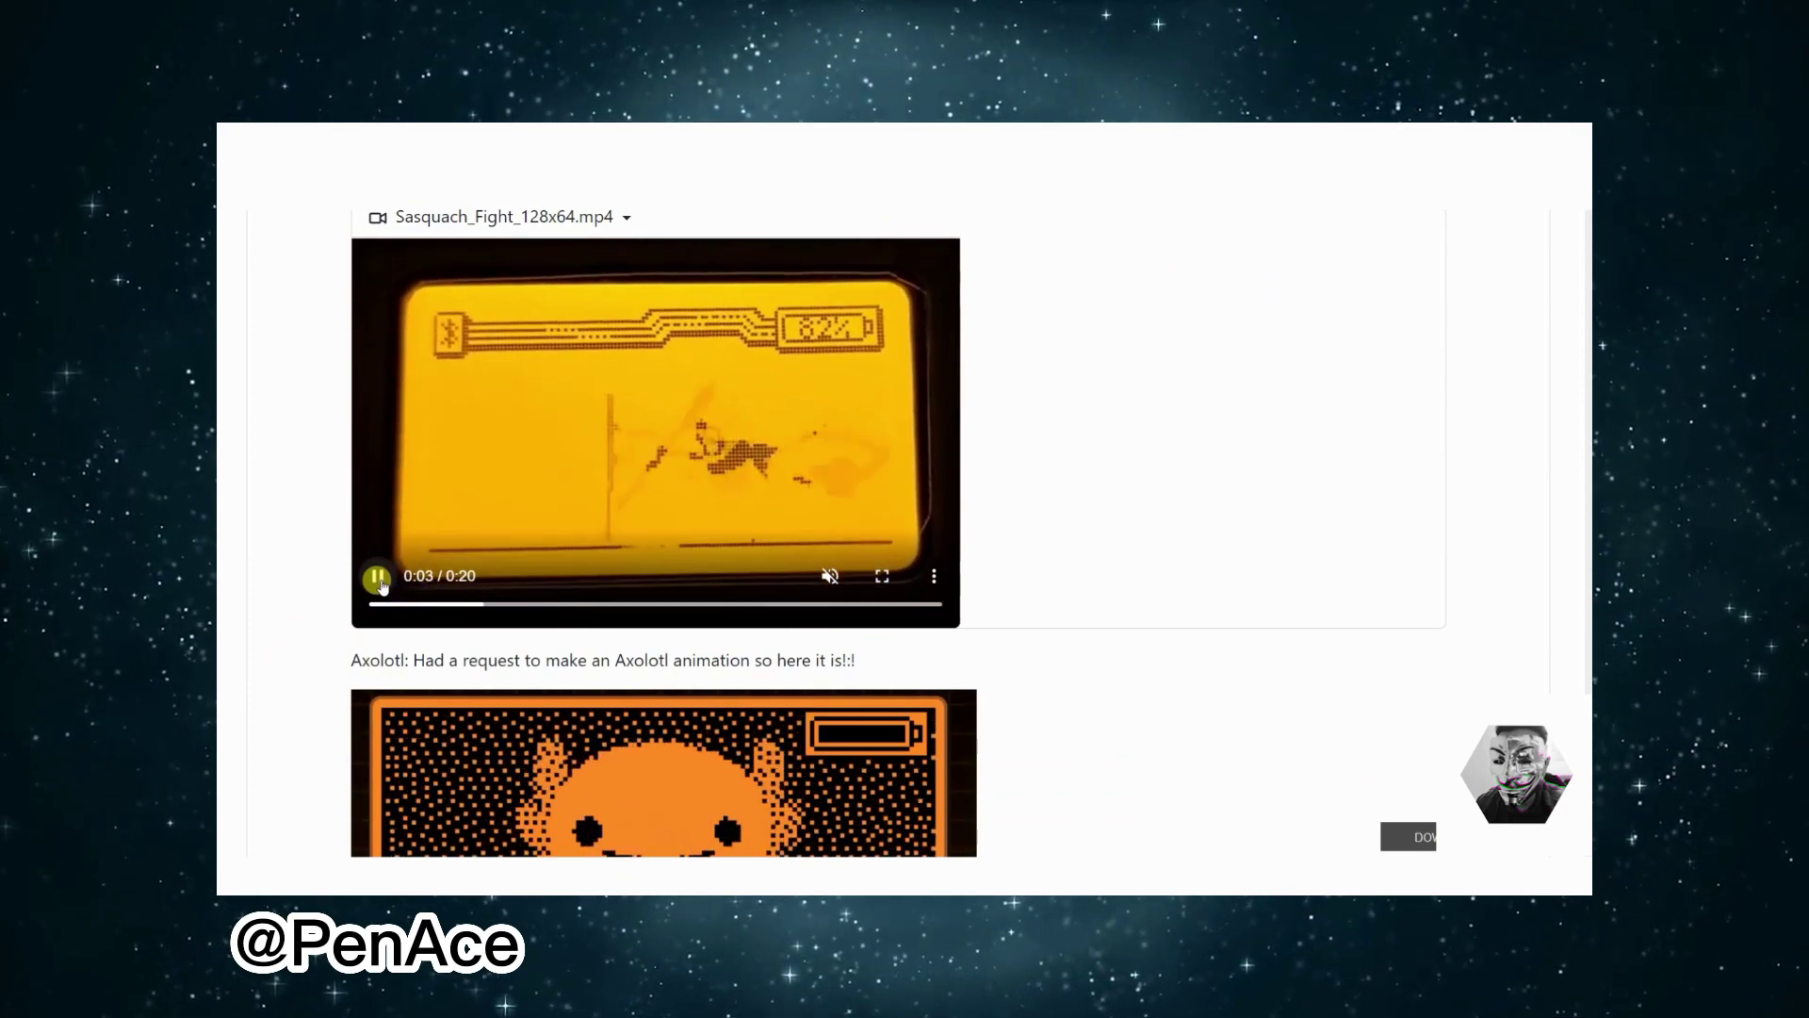
Step: Open the repository owner's profile and go to the SquachWare-CFW repository
scroll(301, 614, up, 20)
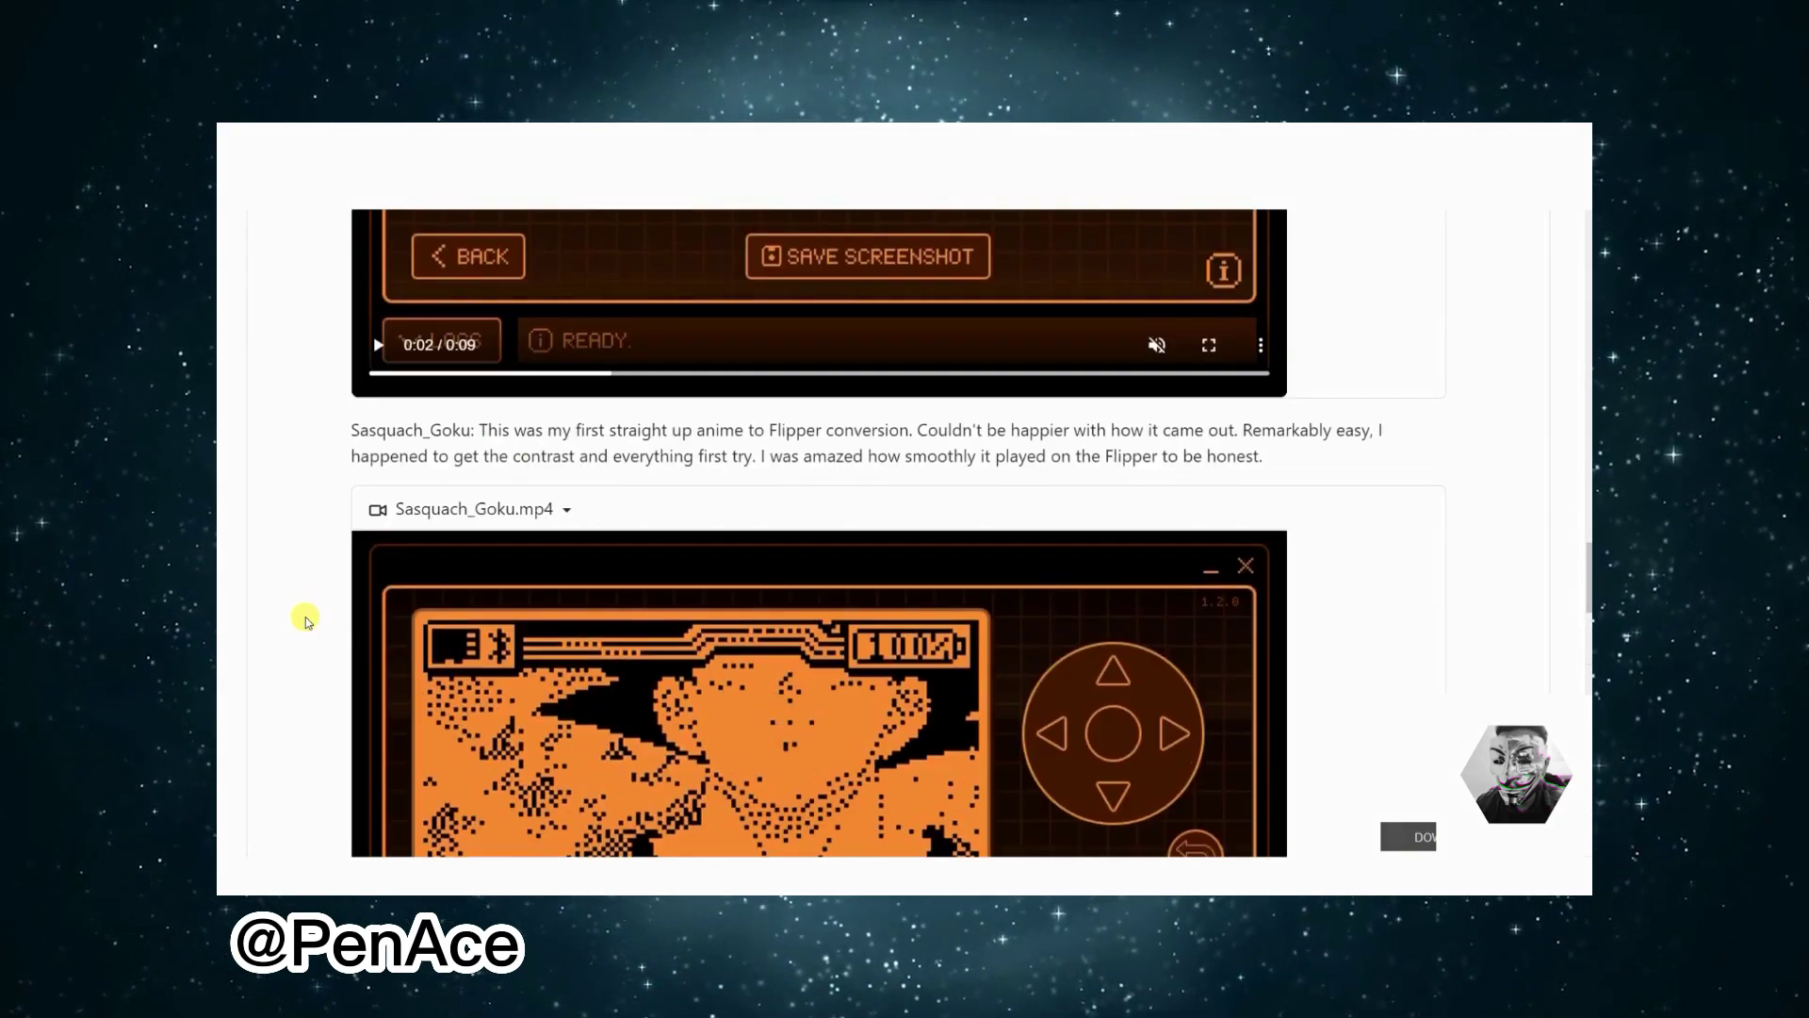
scroll(305, 619, up, 20)
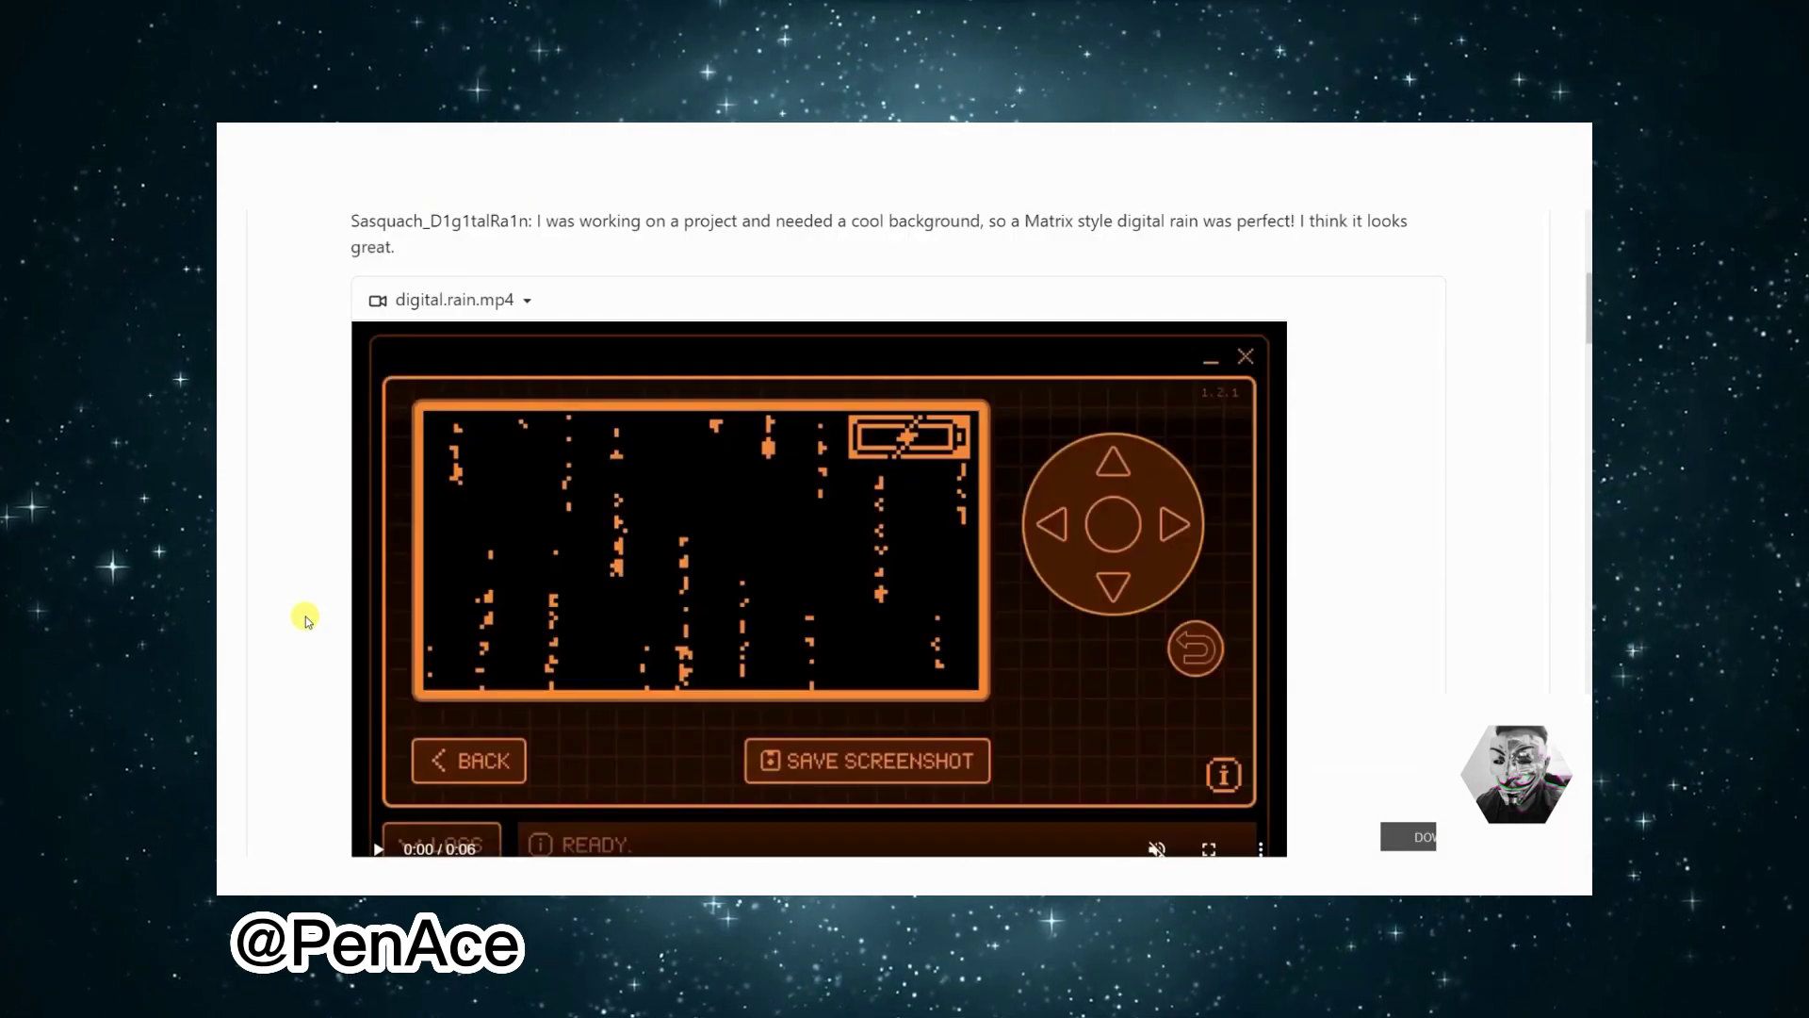
scroll(305, 618, up, 5)
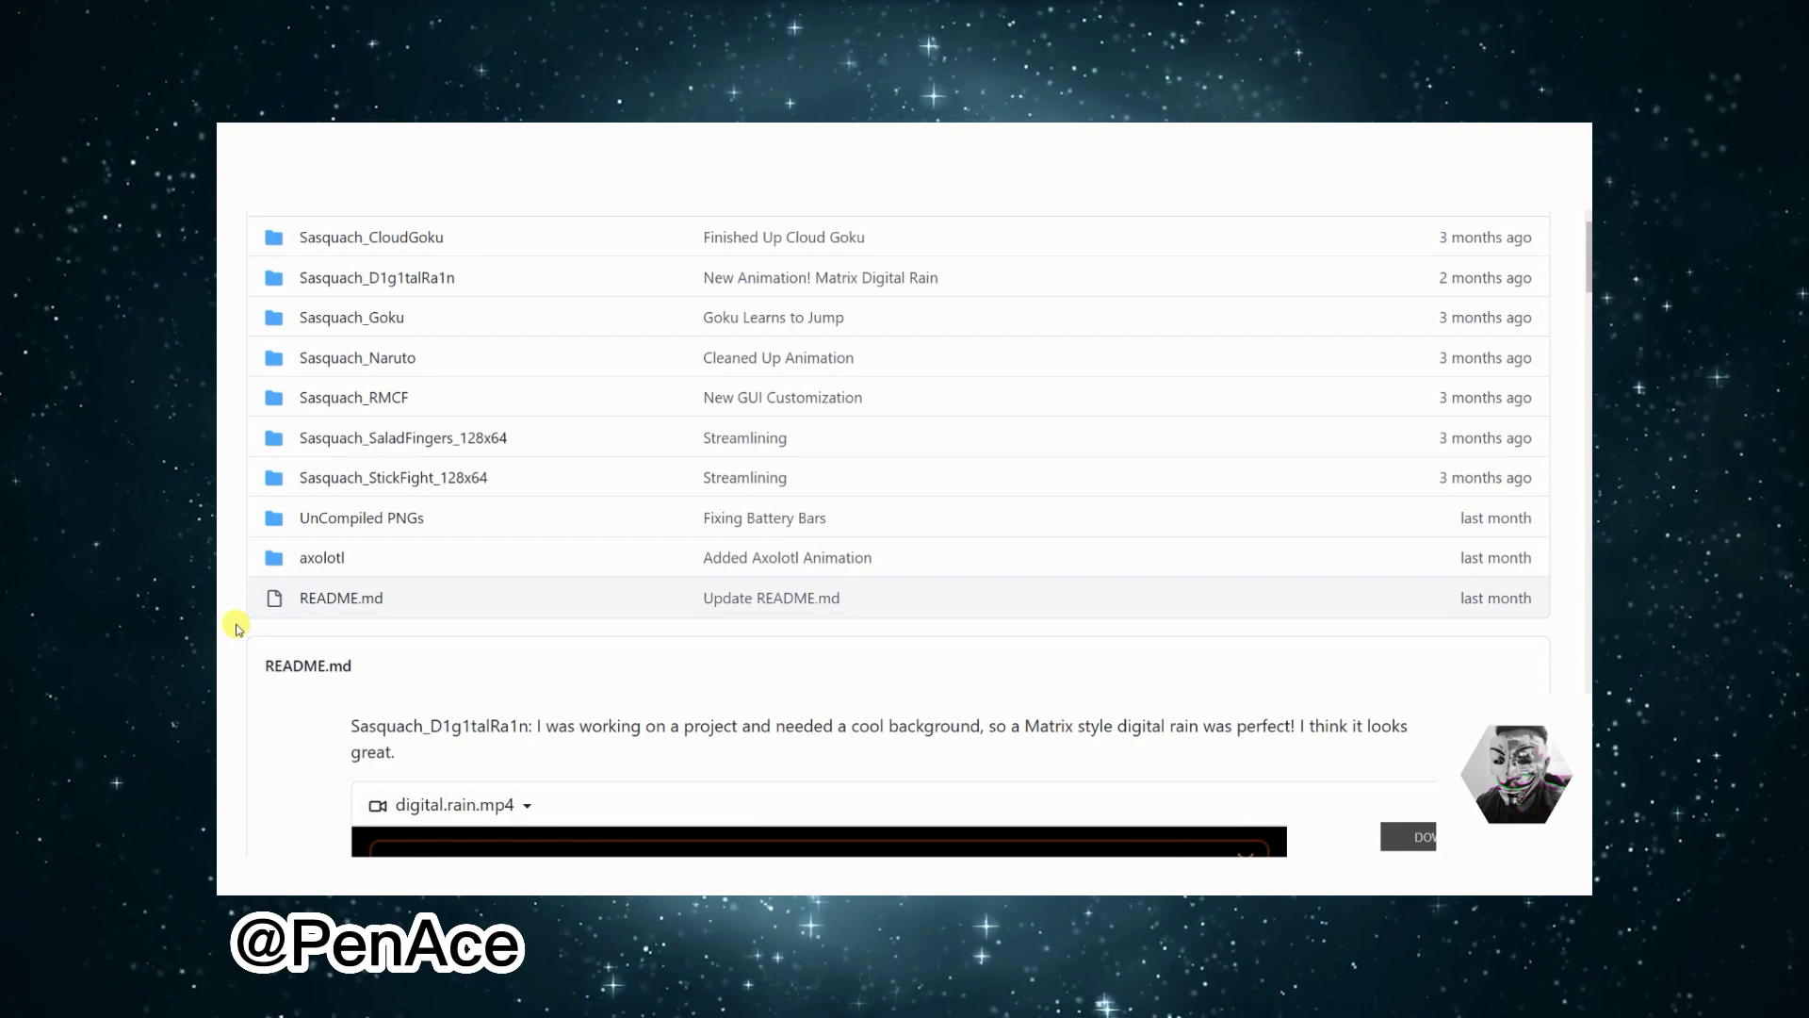
scroll(237, 627, up, 4)
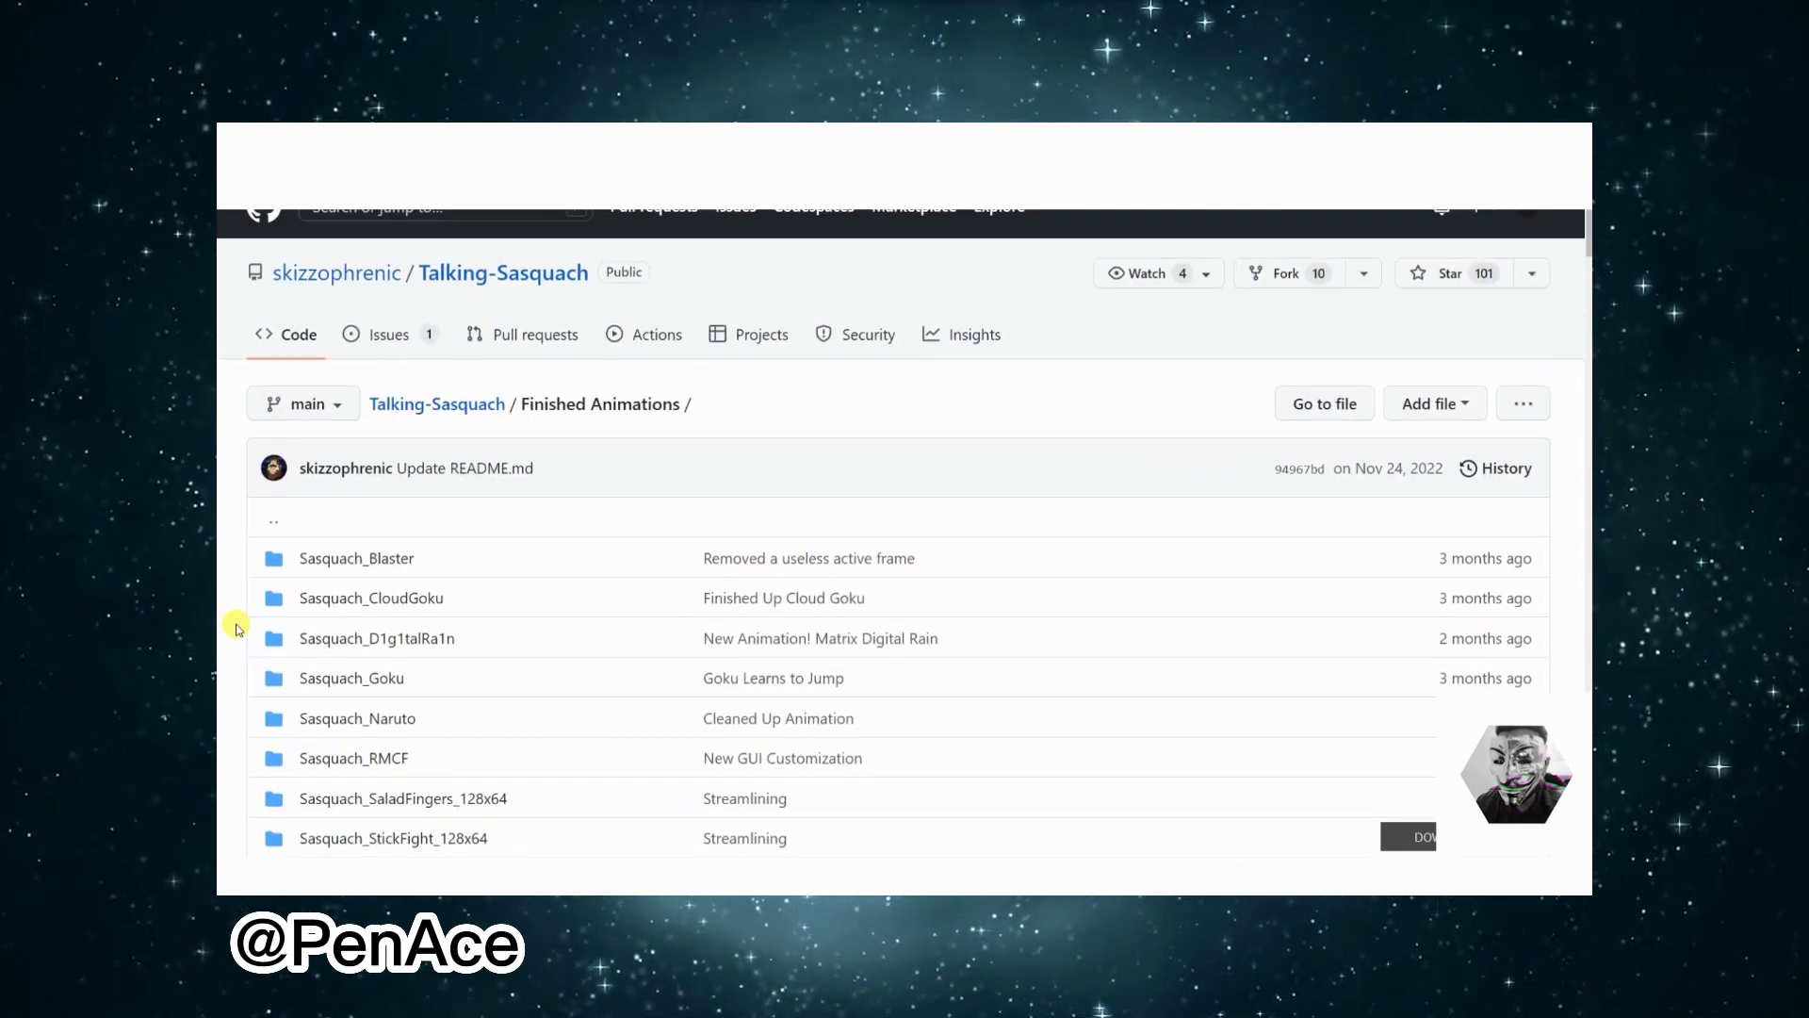
click(375, 283)
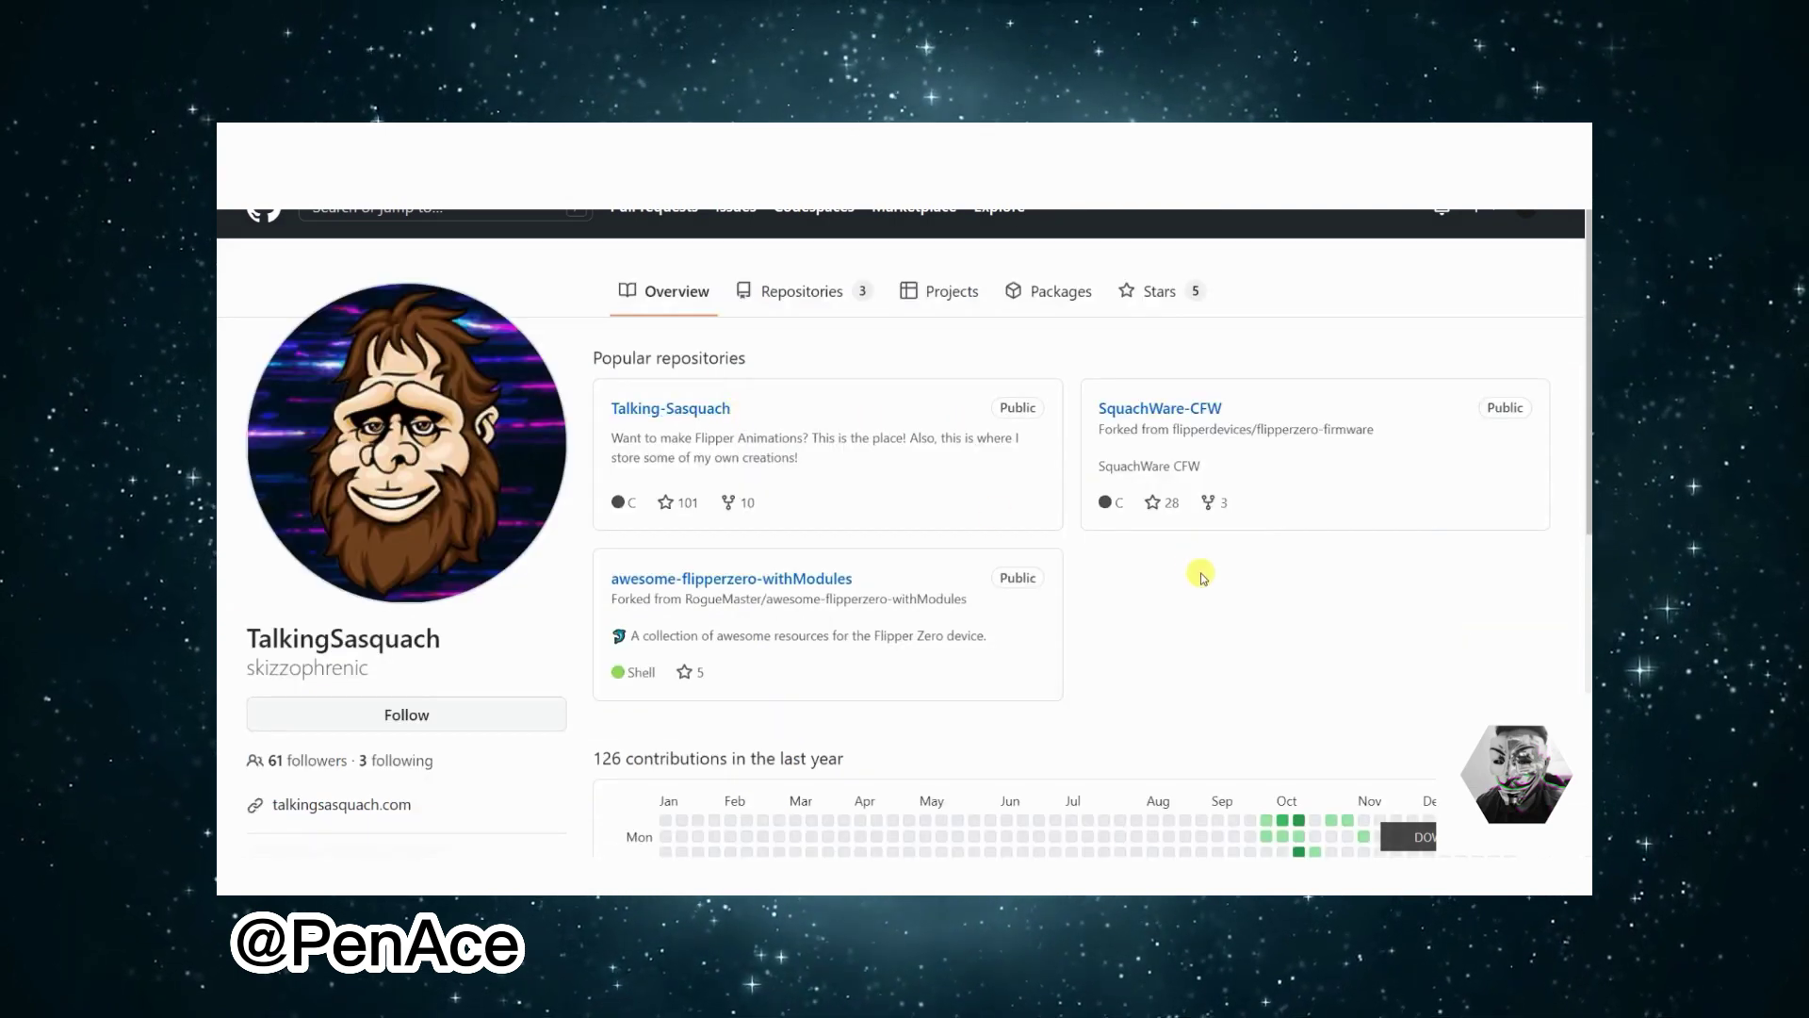
click(1200, 576)
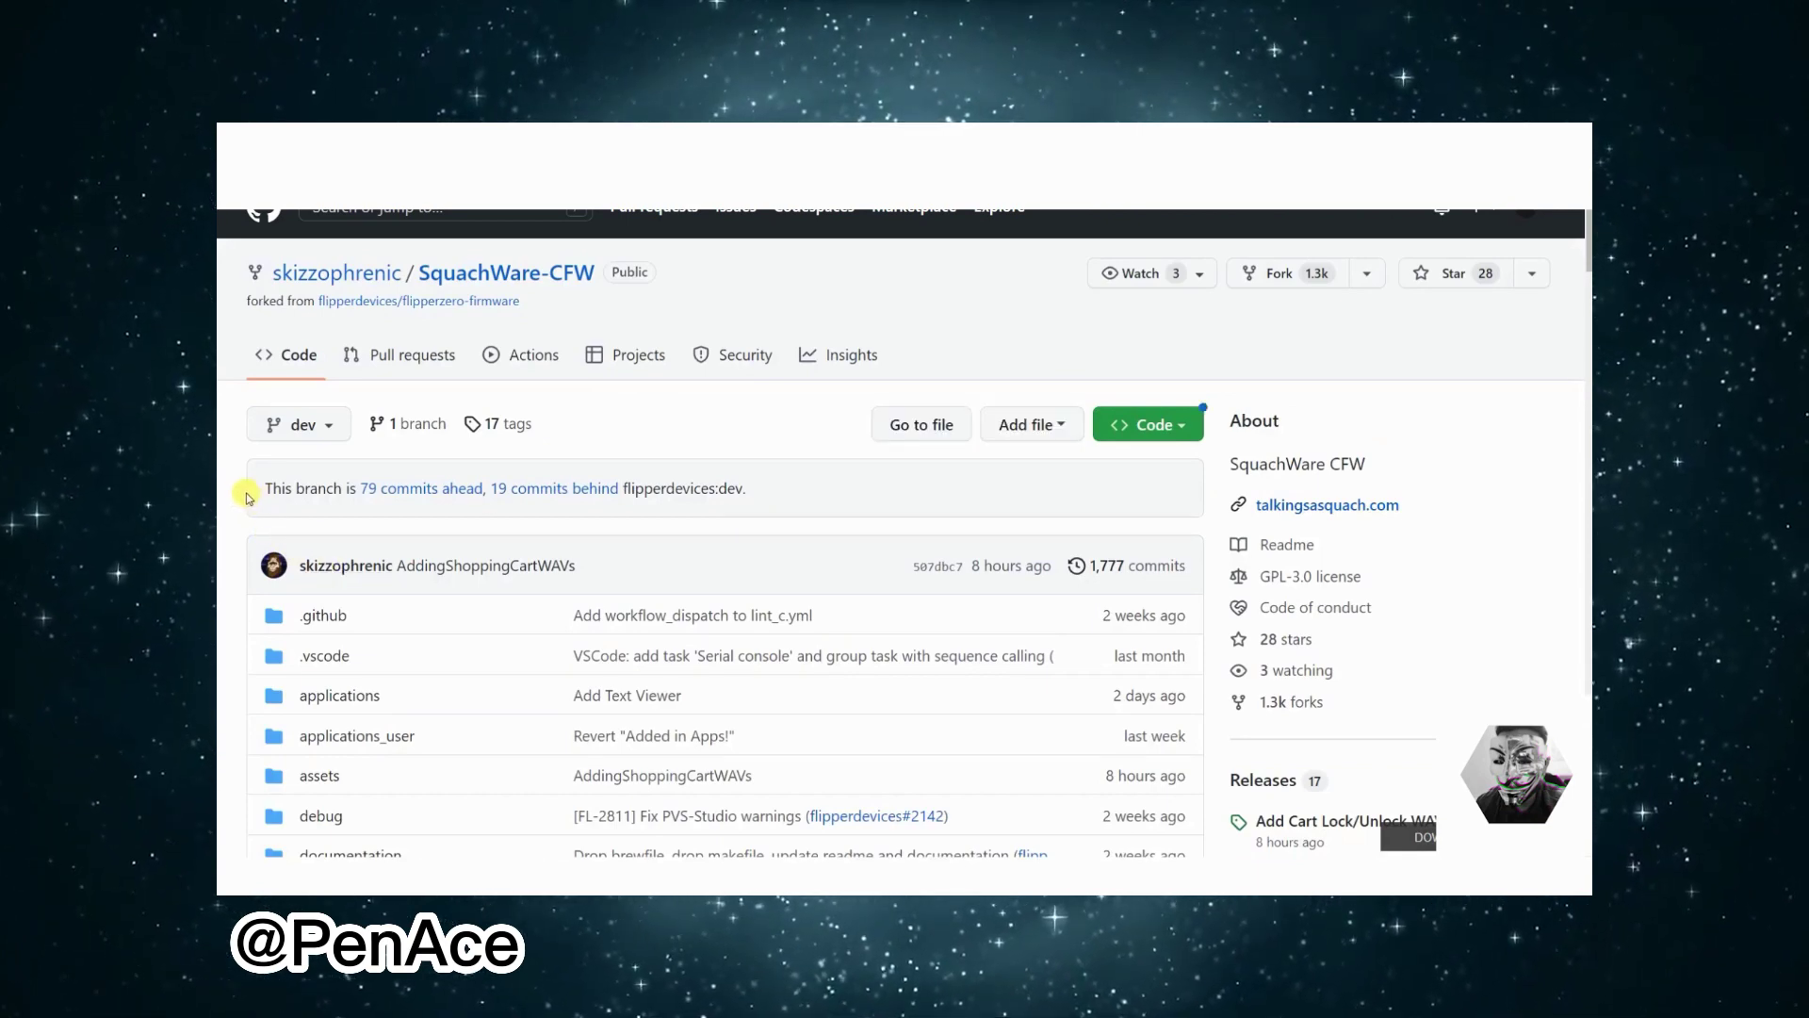
Step: Check when the applications and assets folders were last updated, and view the SquachWare Community Firmware ReadMe
scroll(248, 497, down, 2)
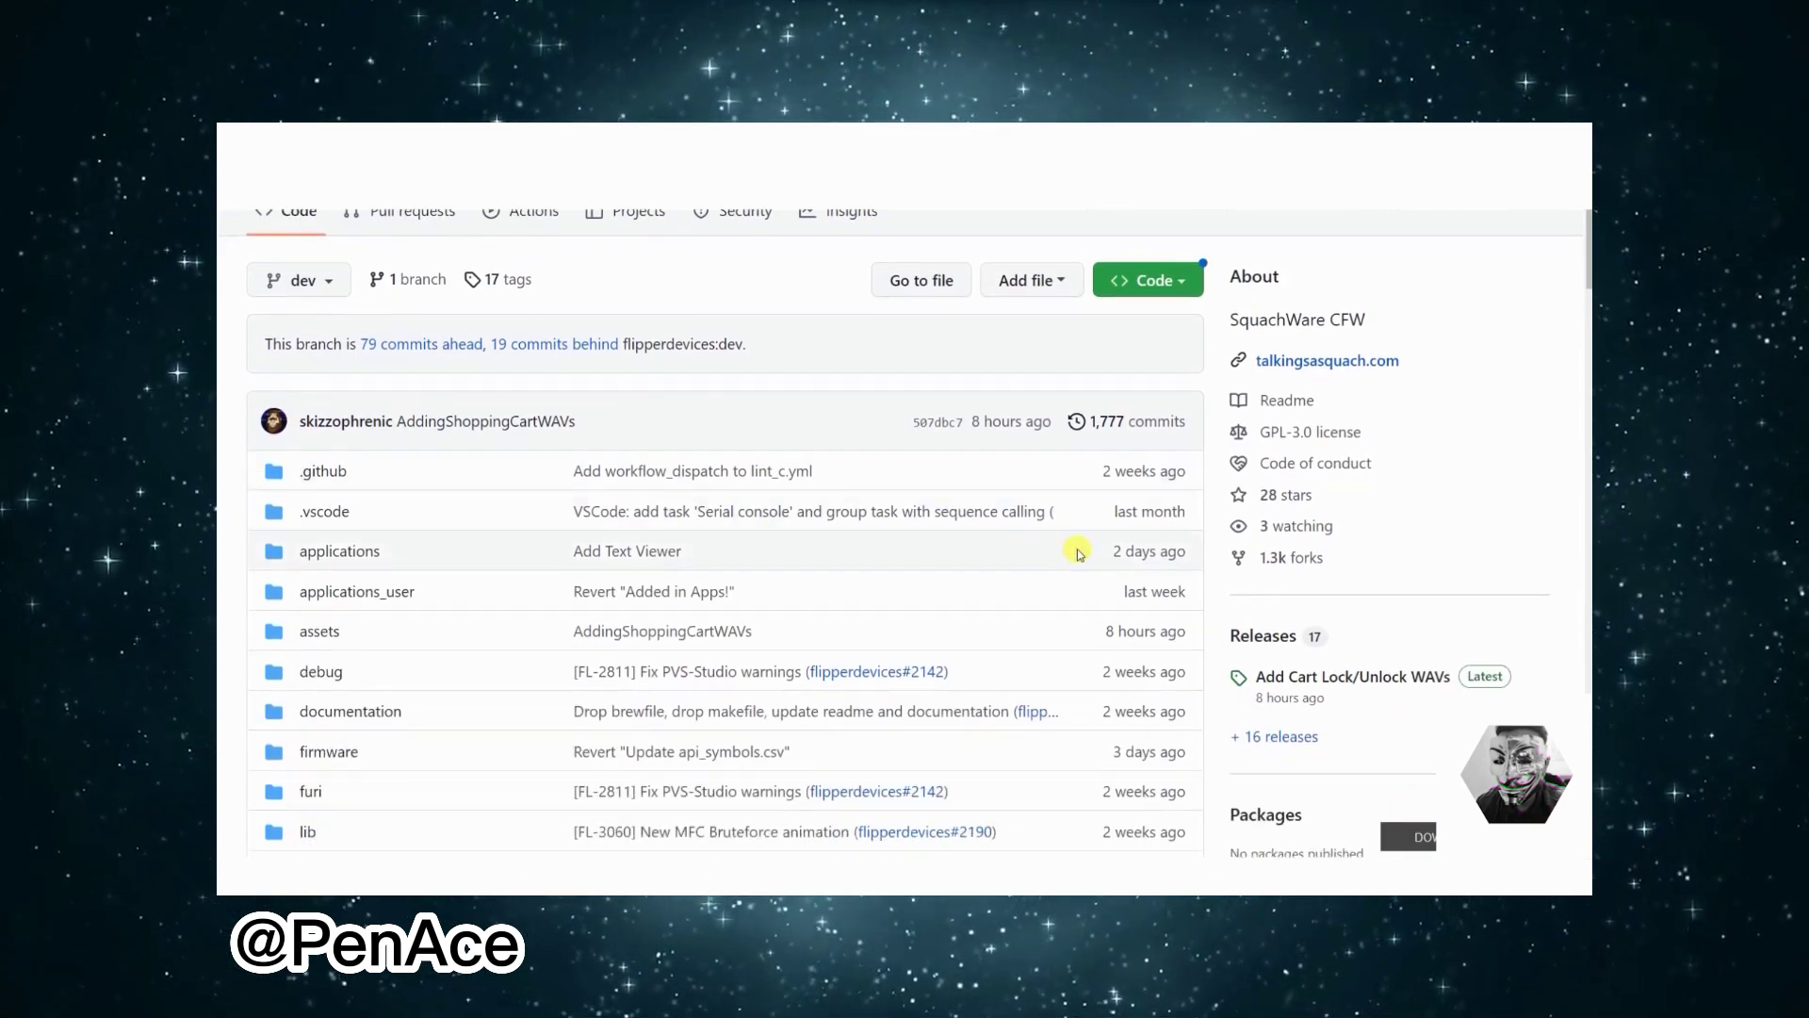
drag(1110, 551, 1178, 552)
drag(1116, 626, 1186, 630)
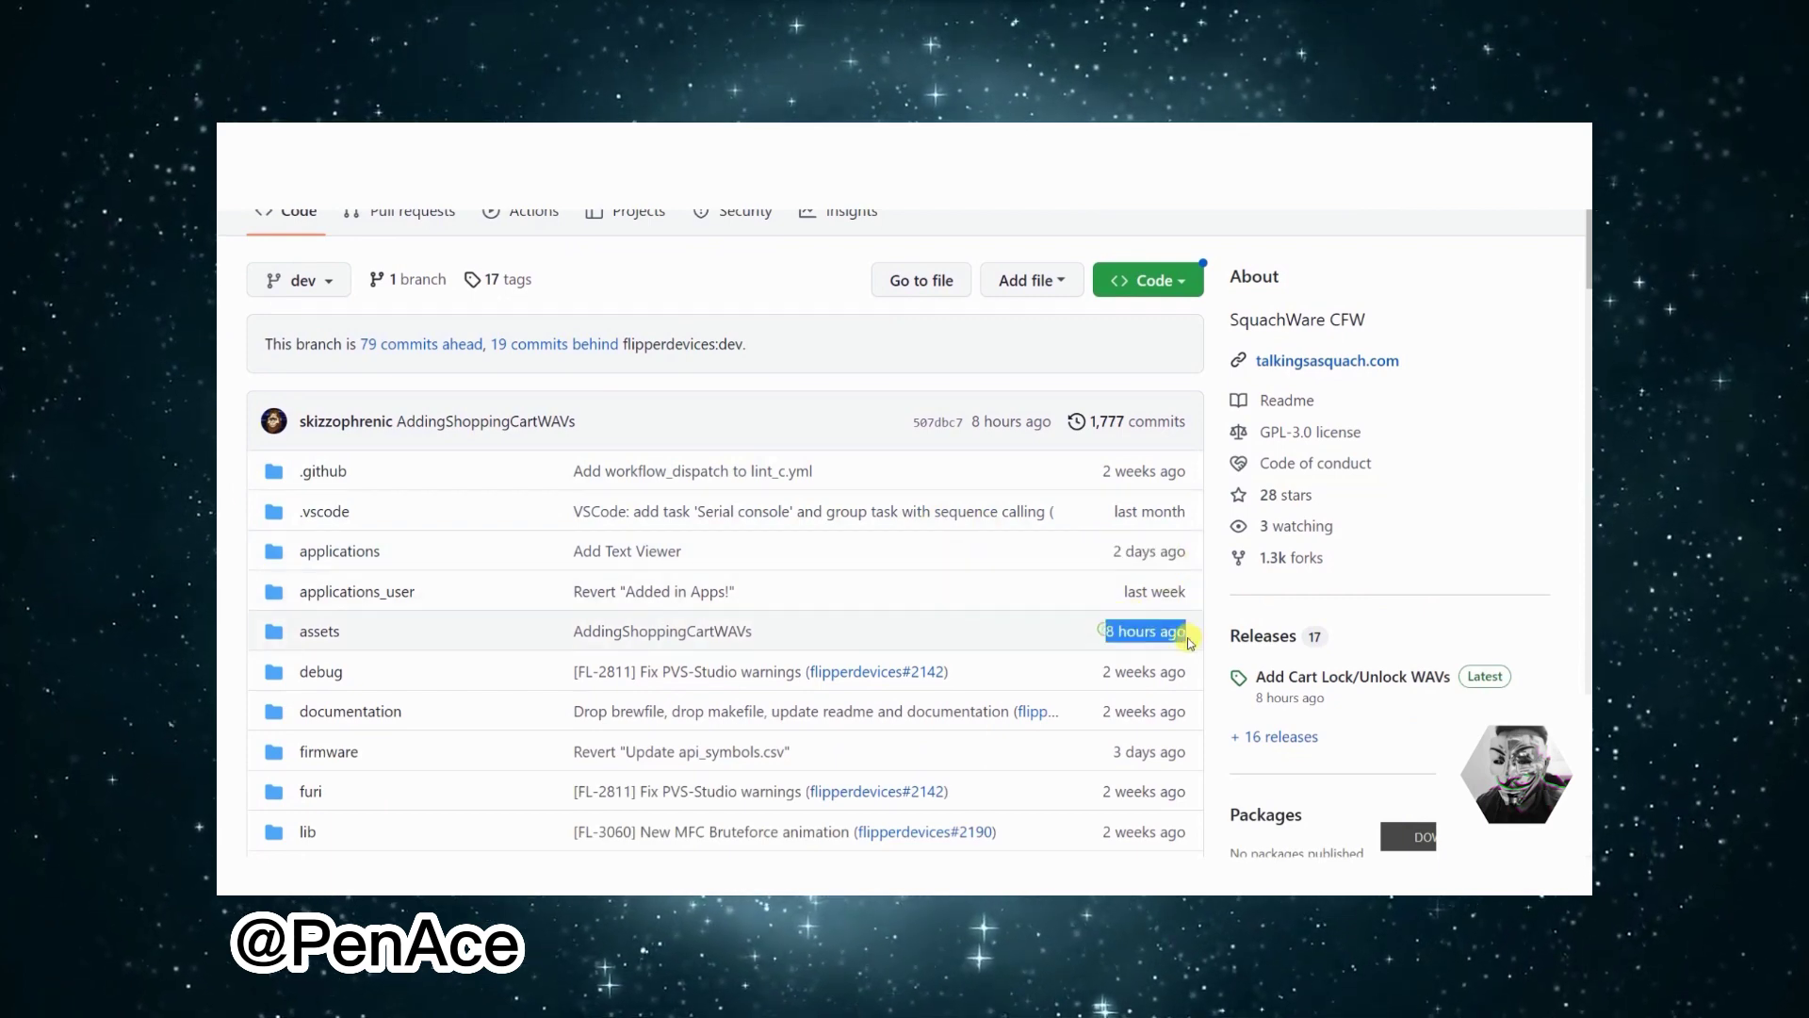
drag(1168, 552, 1122, 552)
click(219, 469)
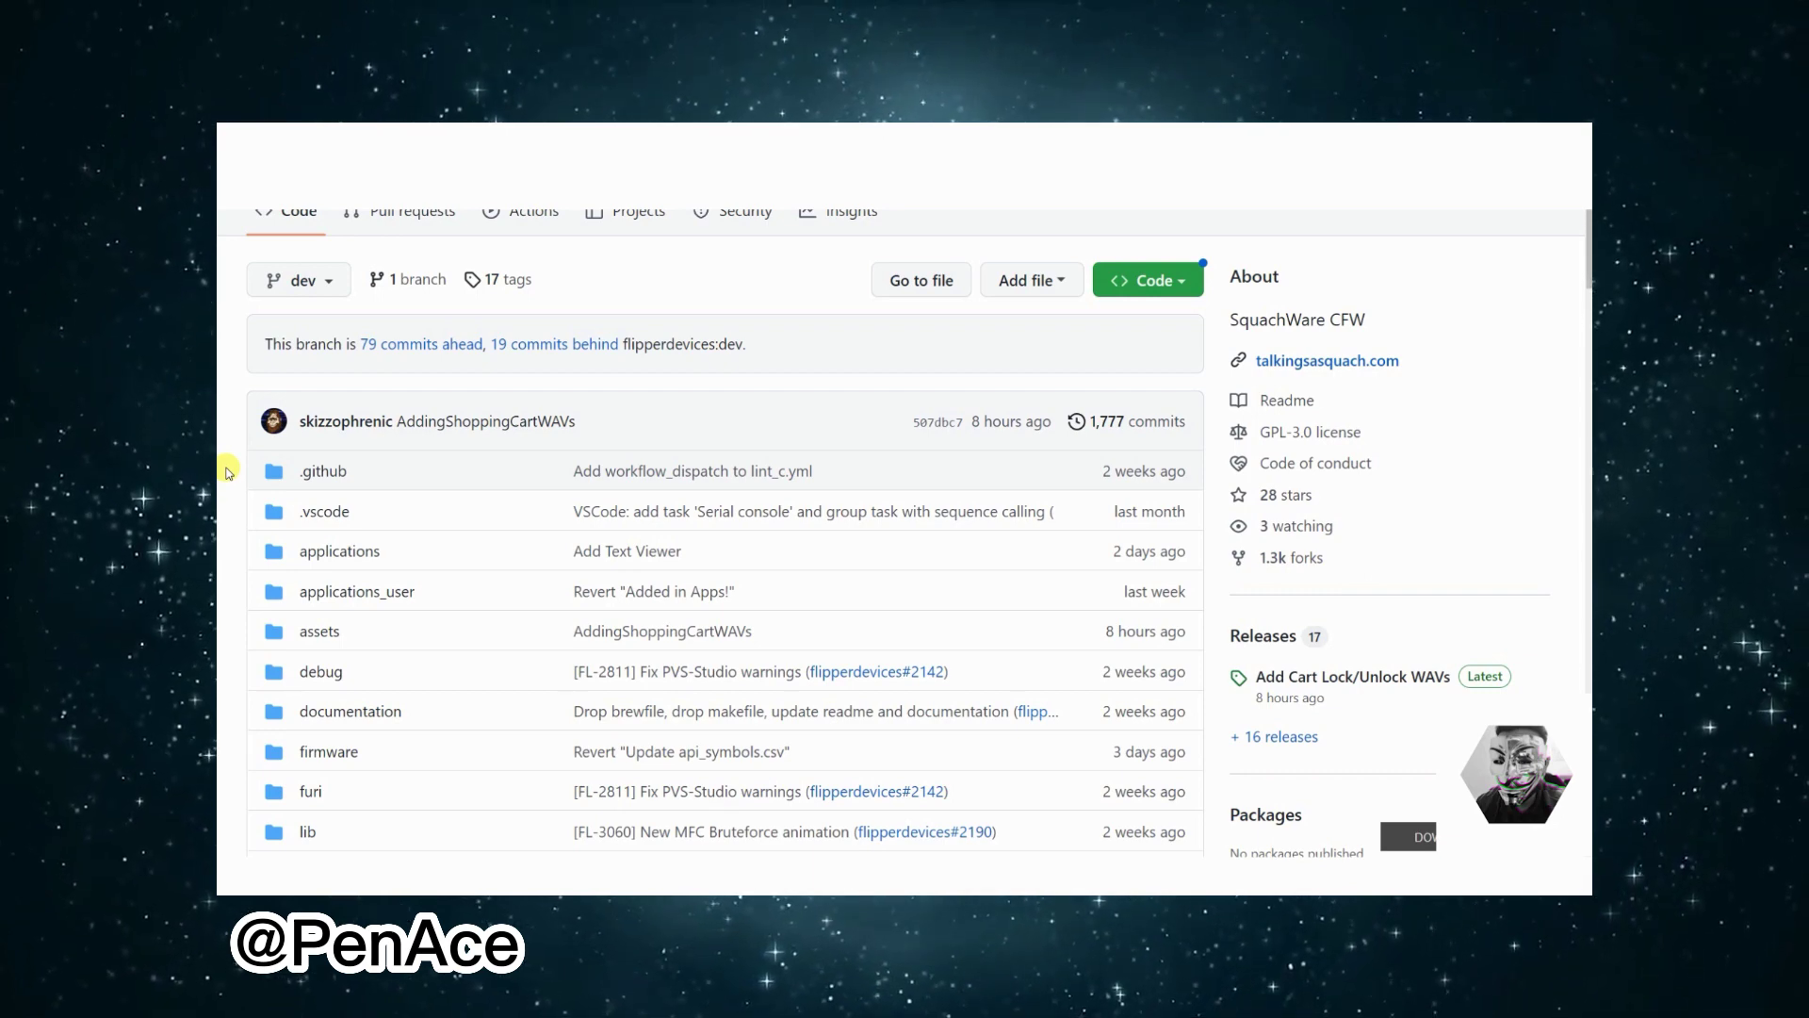
scroll(227, 470, down, 5)
scroll(227, 470, down, 4)
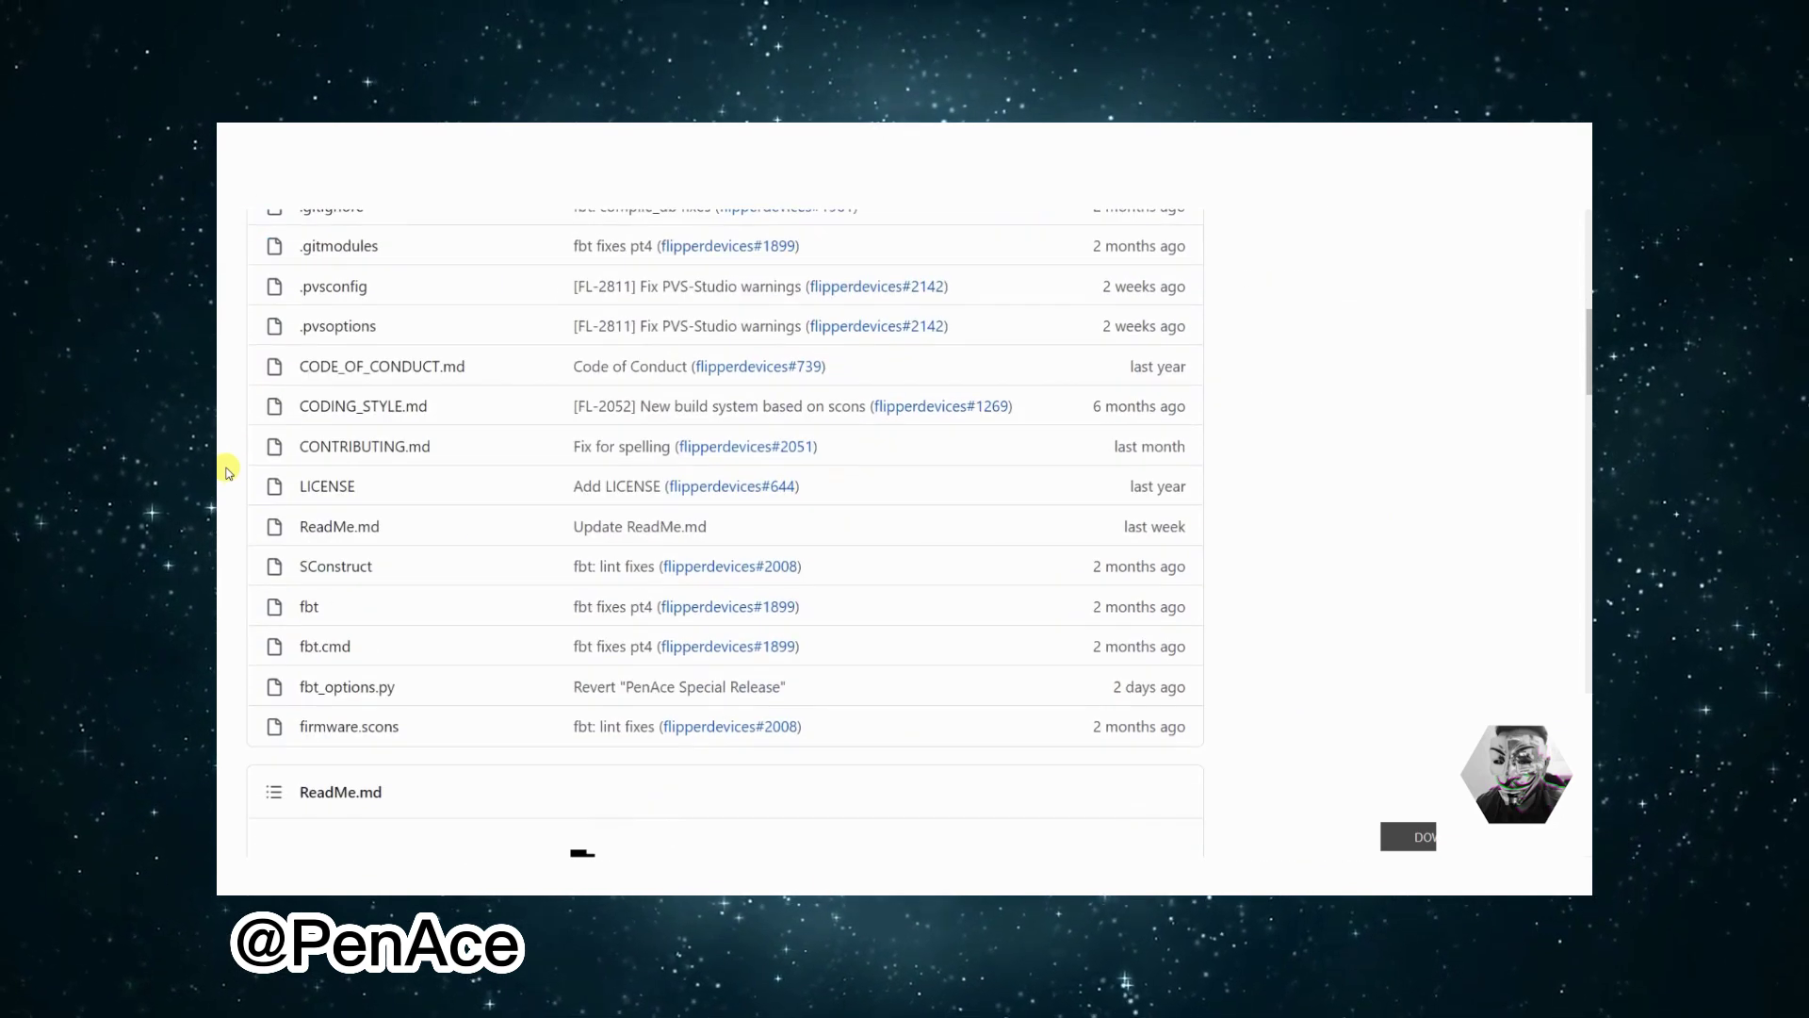
scroll(227, 471, down, 5)
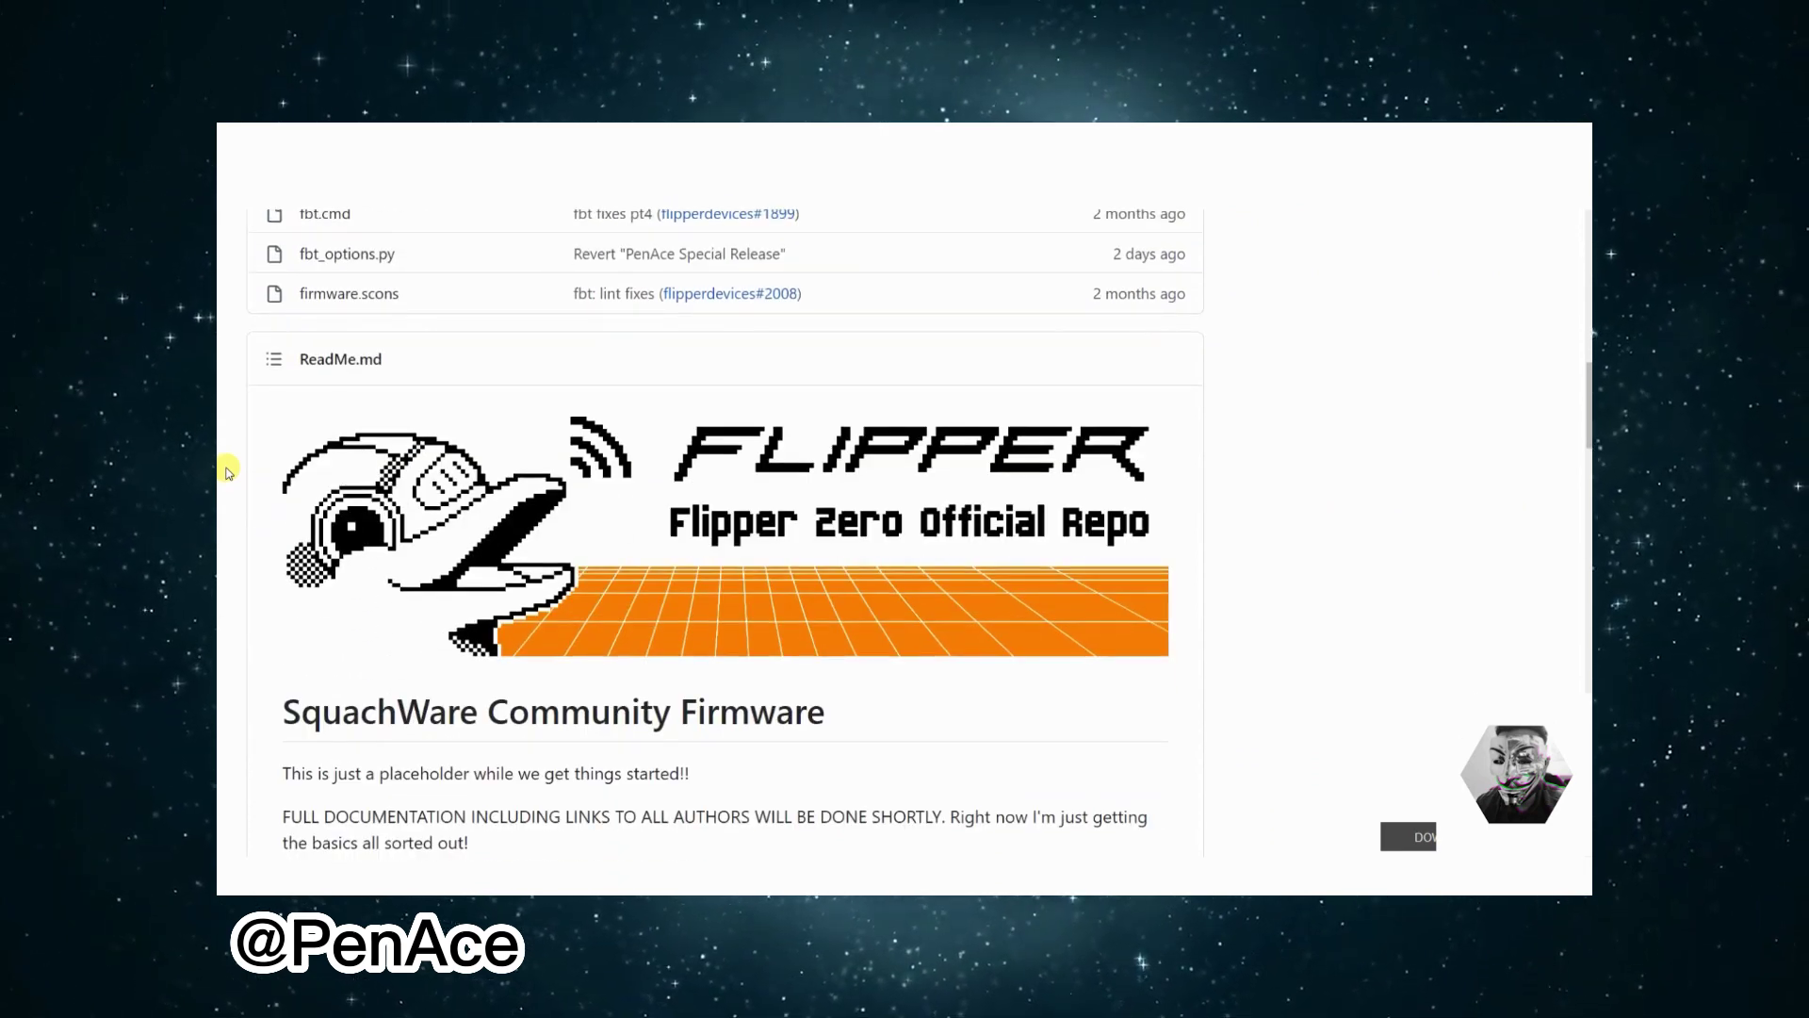
Step: Open the latest SquachWare-CFW release, Add Cart Lock/Unlock WAVs, and locate the flipper-z-f7-update-SquachWare.tgz file among its assets
scroll(227, 470, up, 12)
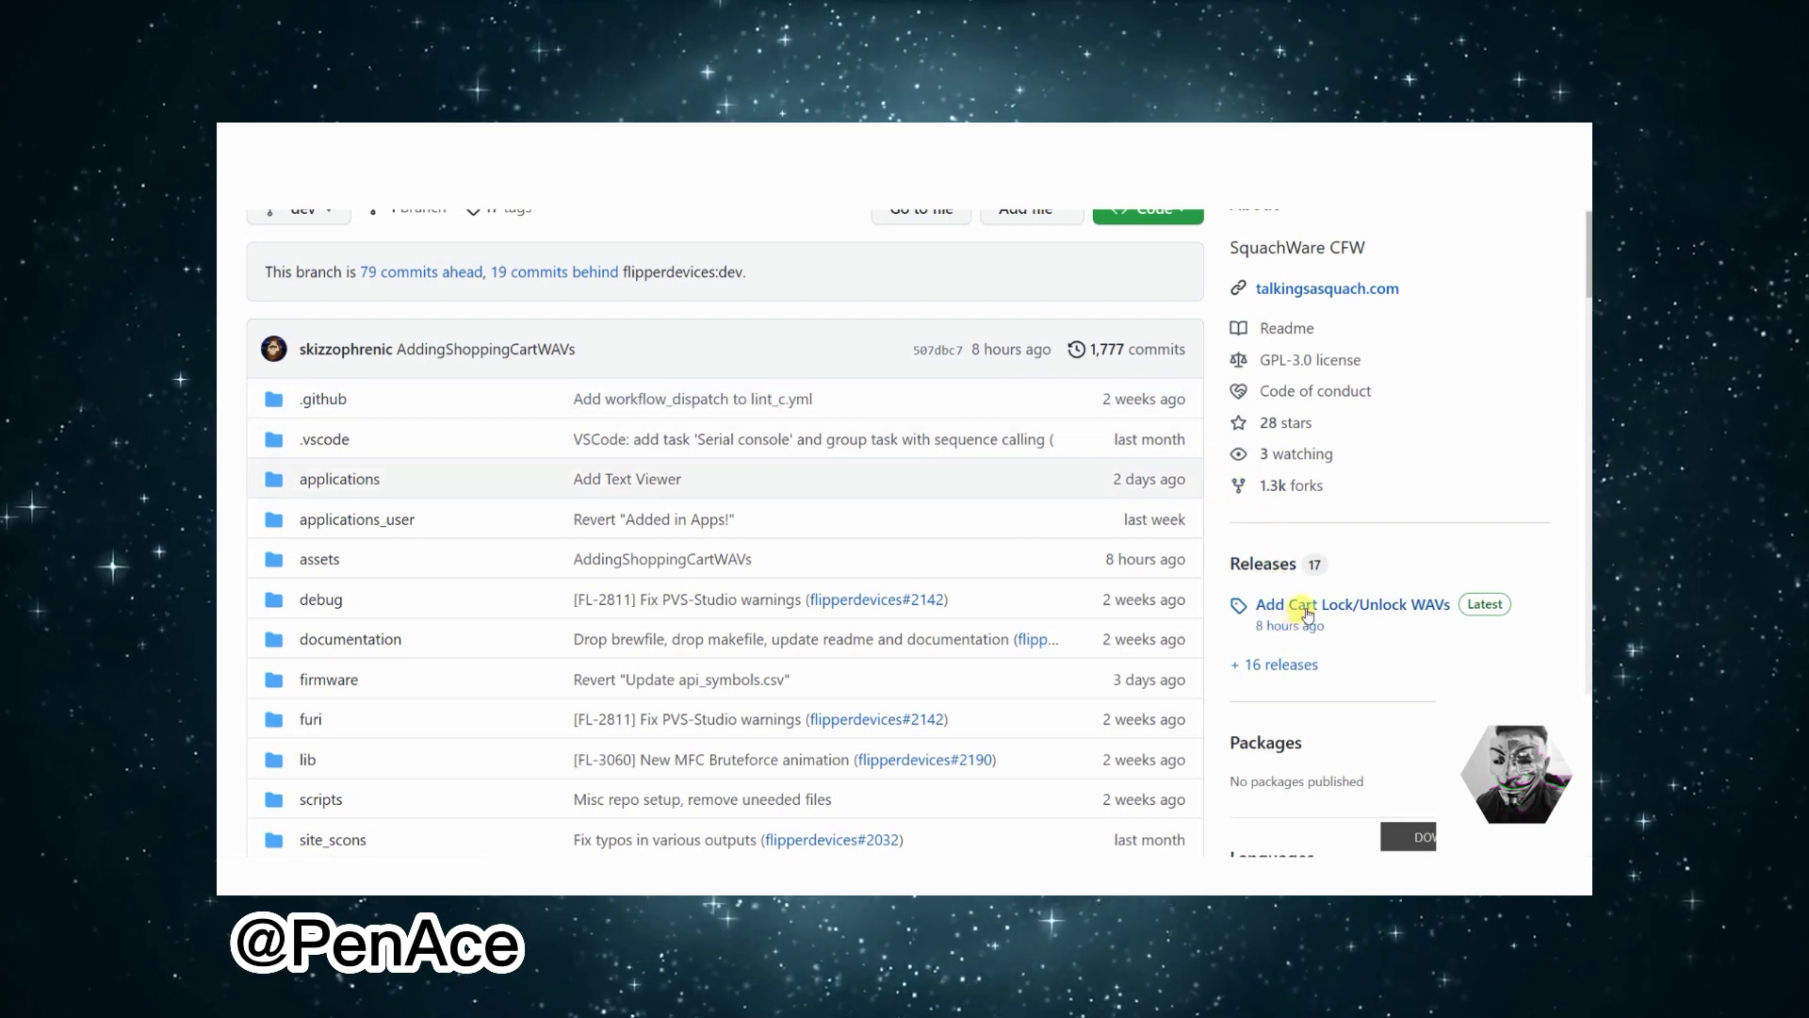
click(1305, 608)
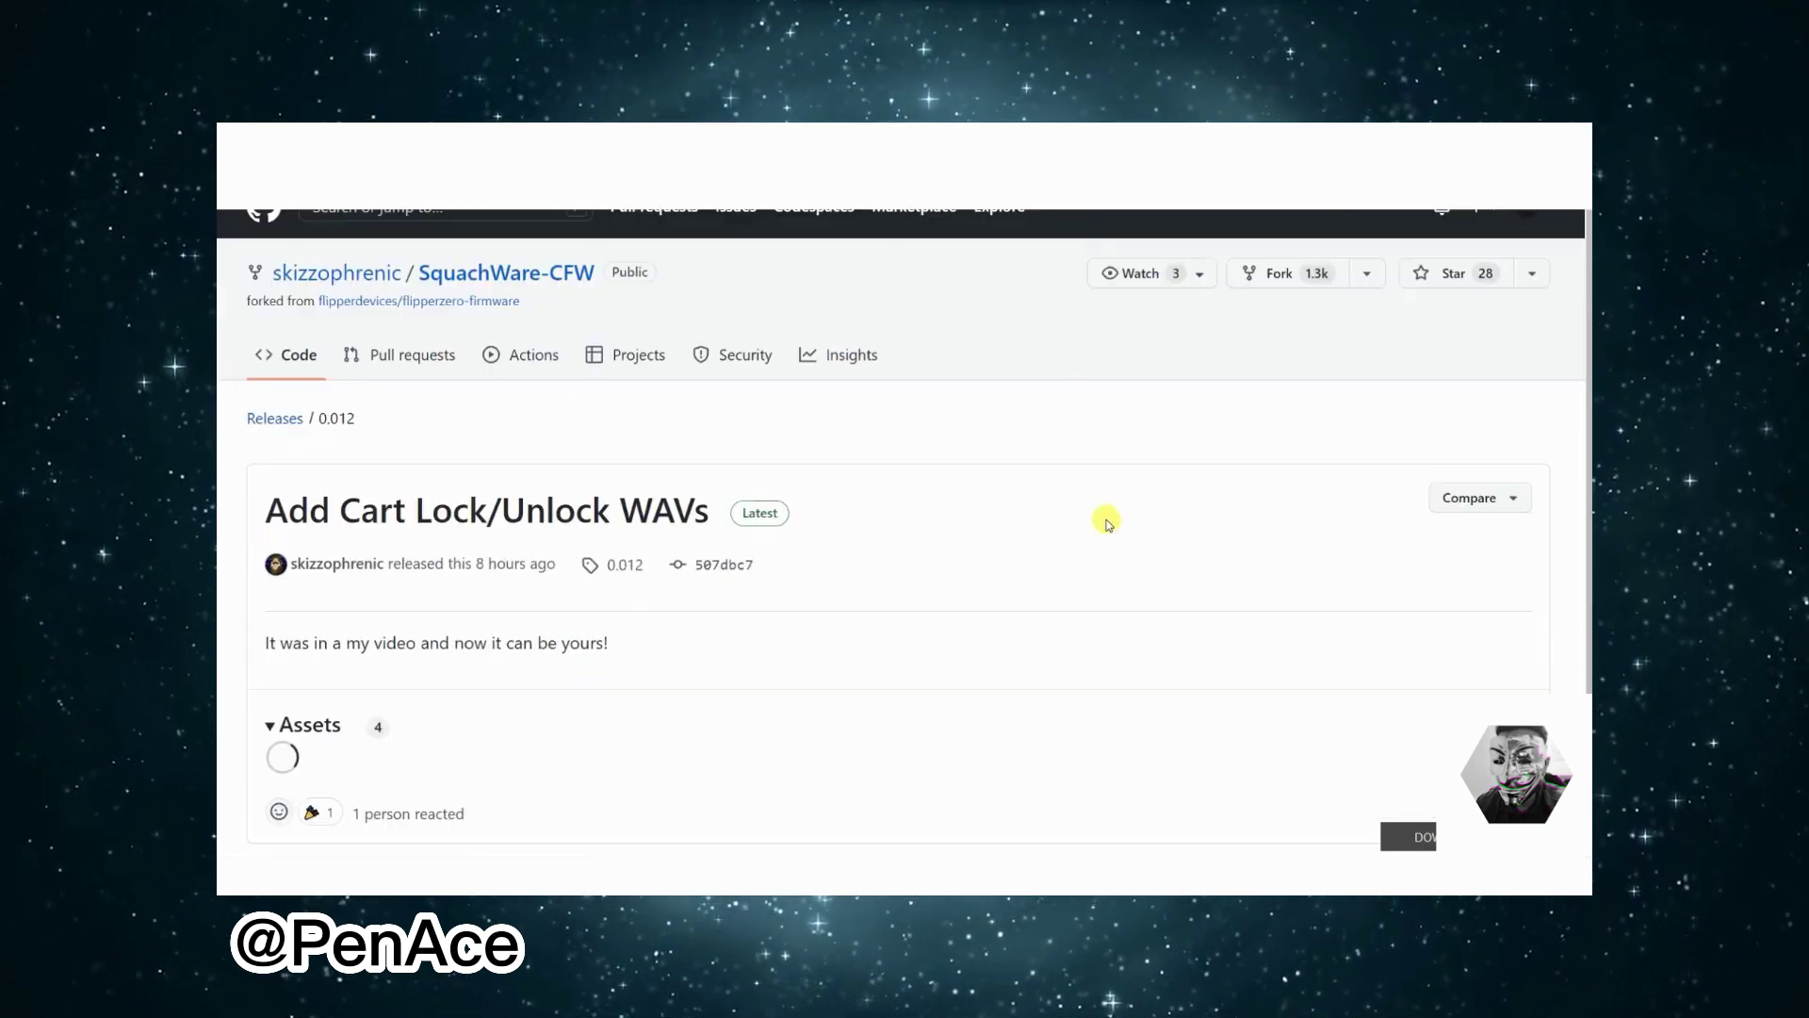
scroll(547, 474, down, 1)
scroll(548, 474, down, 2)
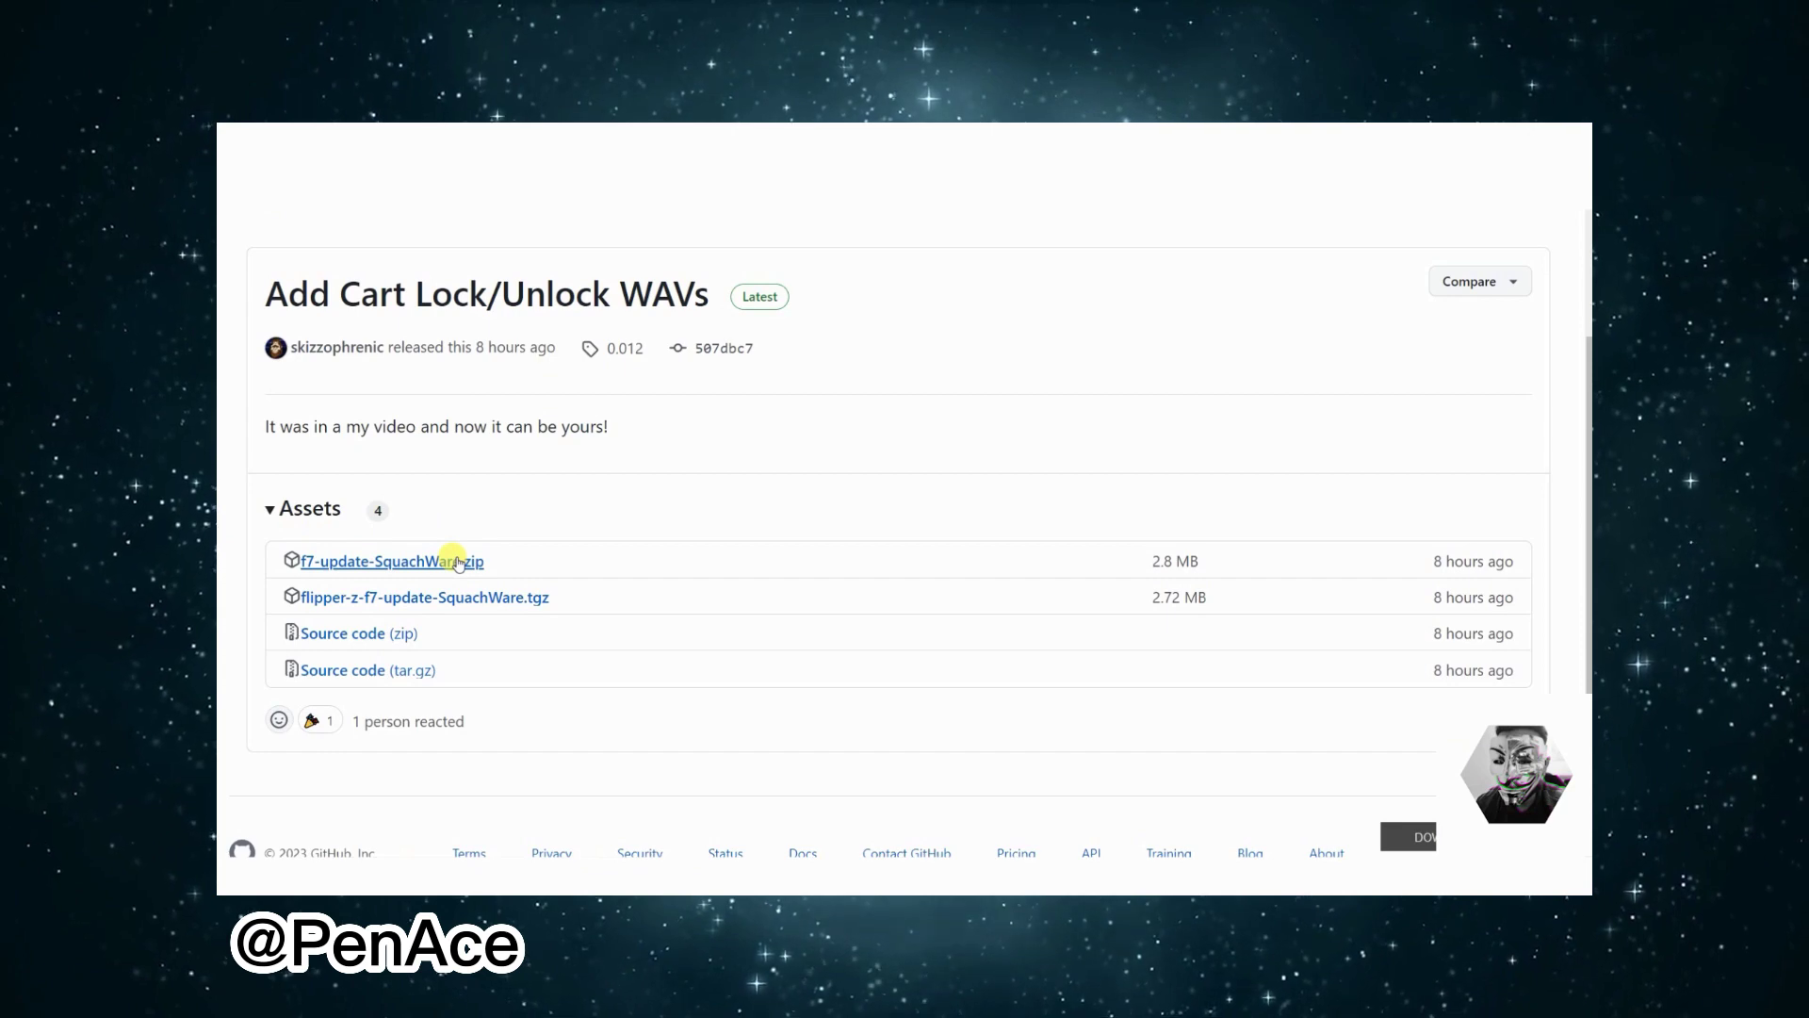
click(596, 601)
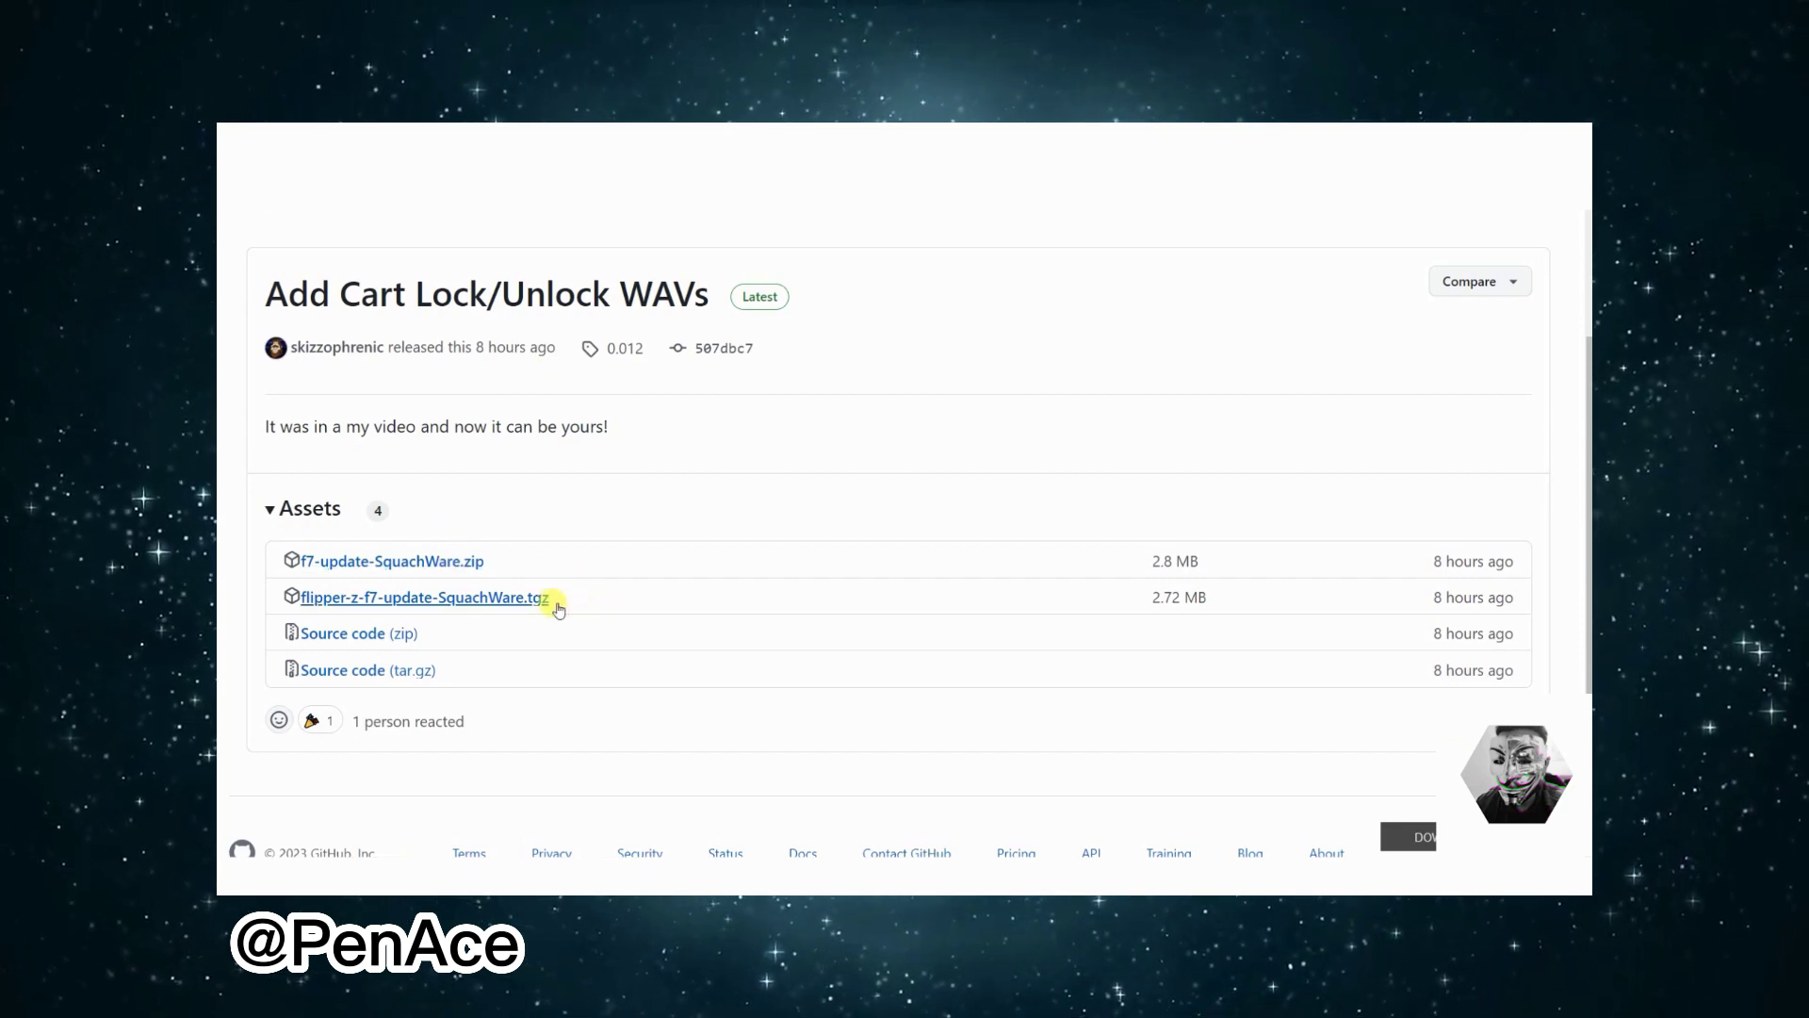
Step: Download the f7-update-SquachWare.zip asset from the release
click(375, 558)
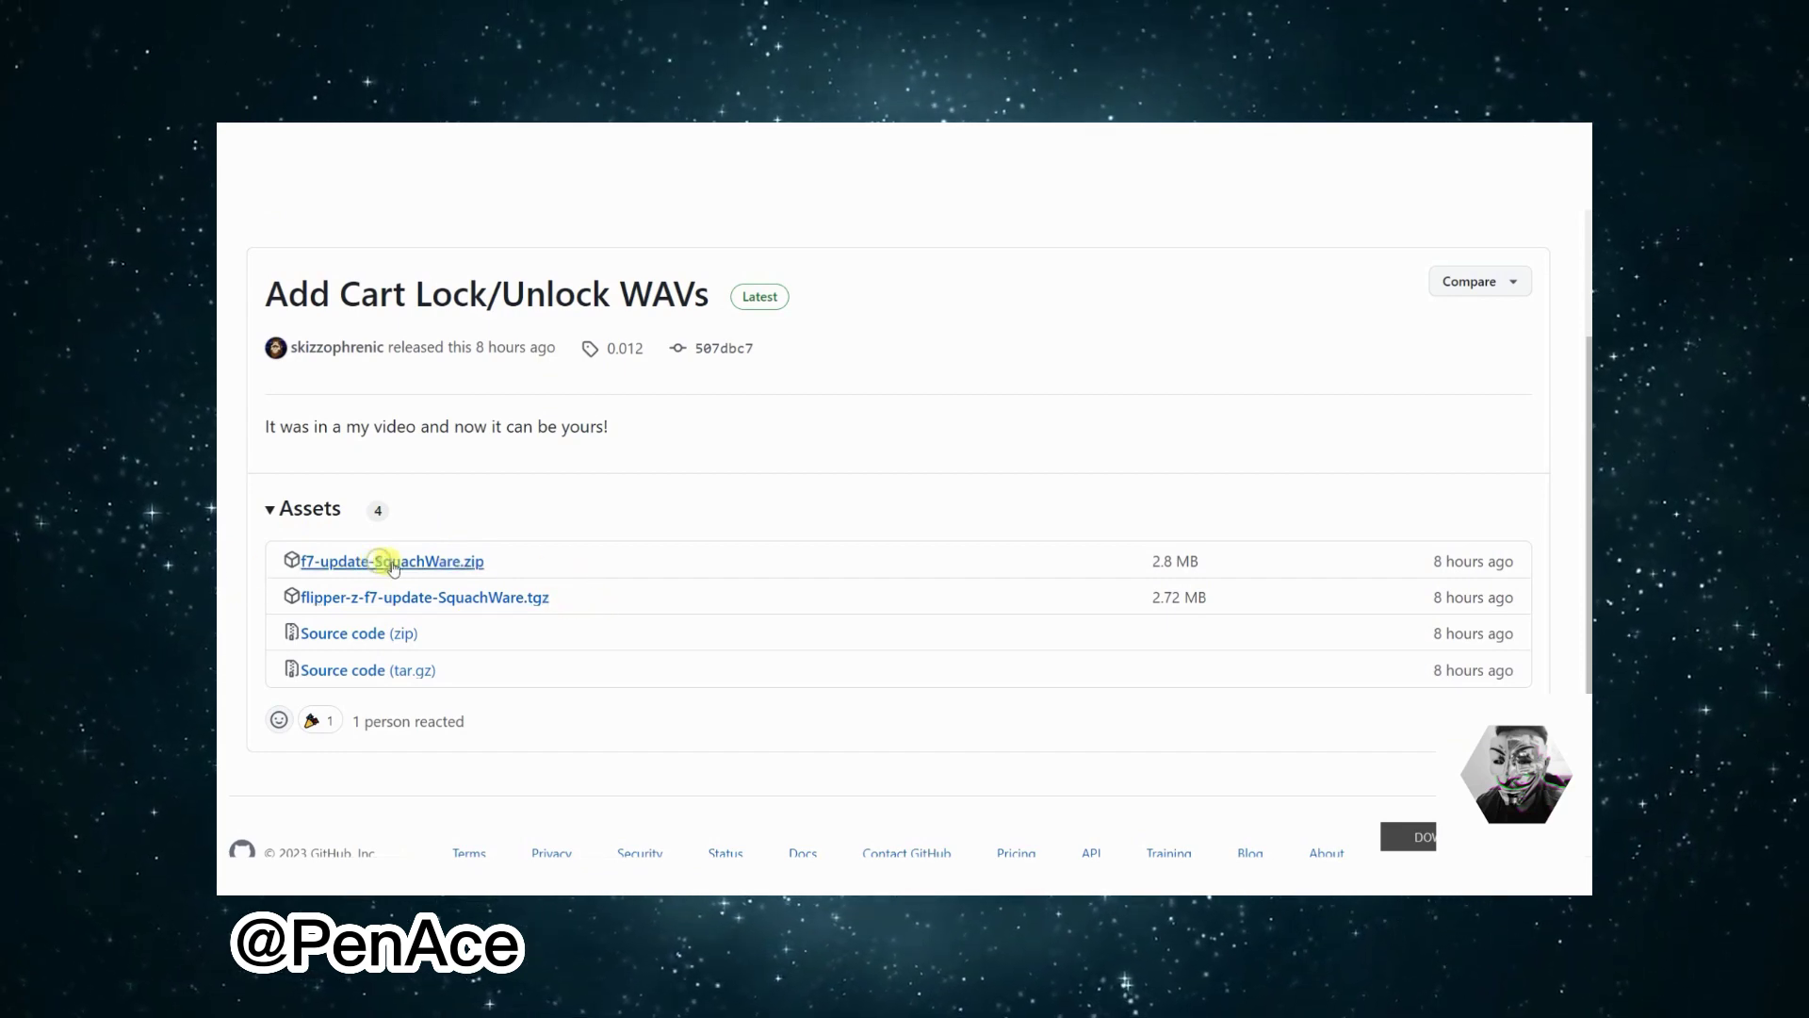
click(890, 553)
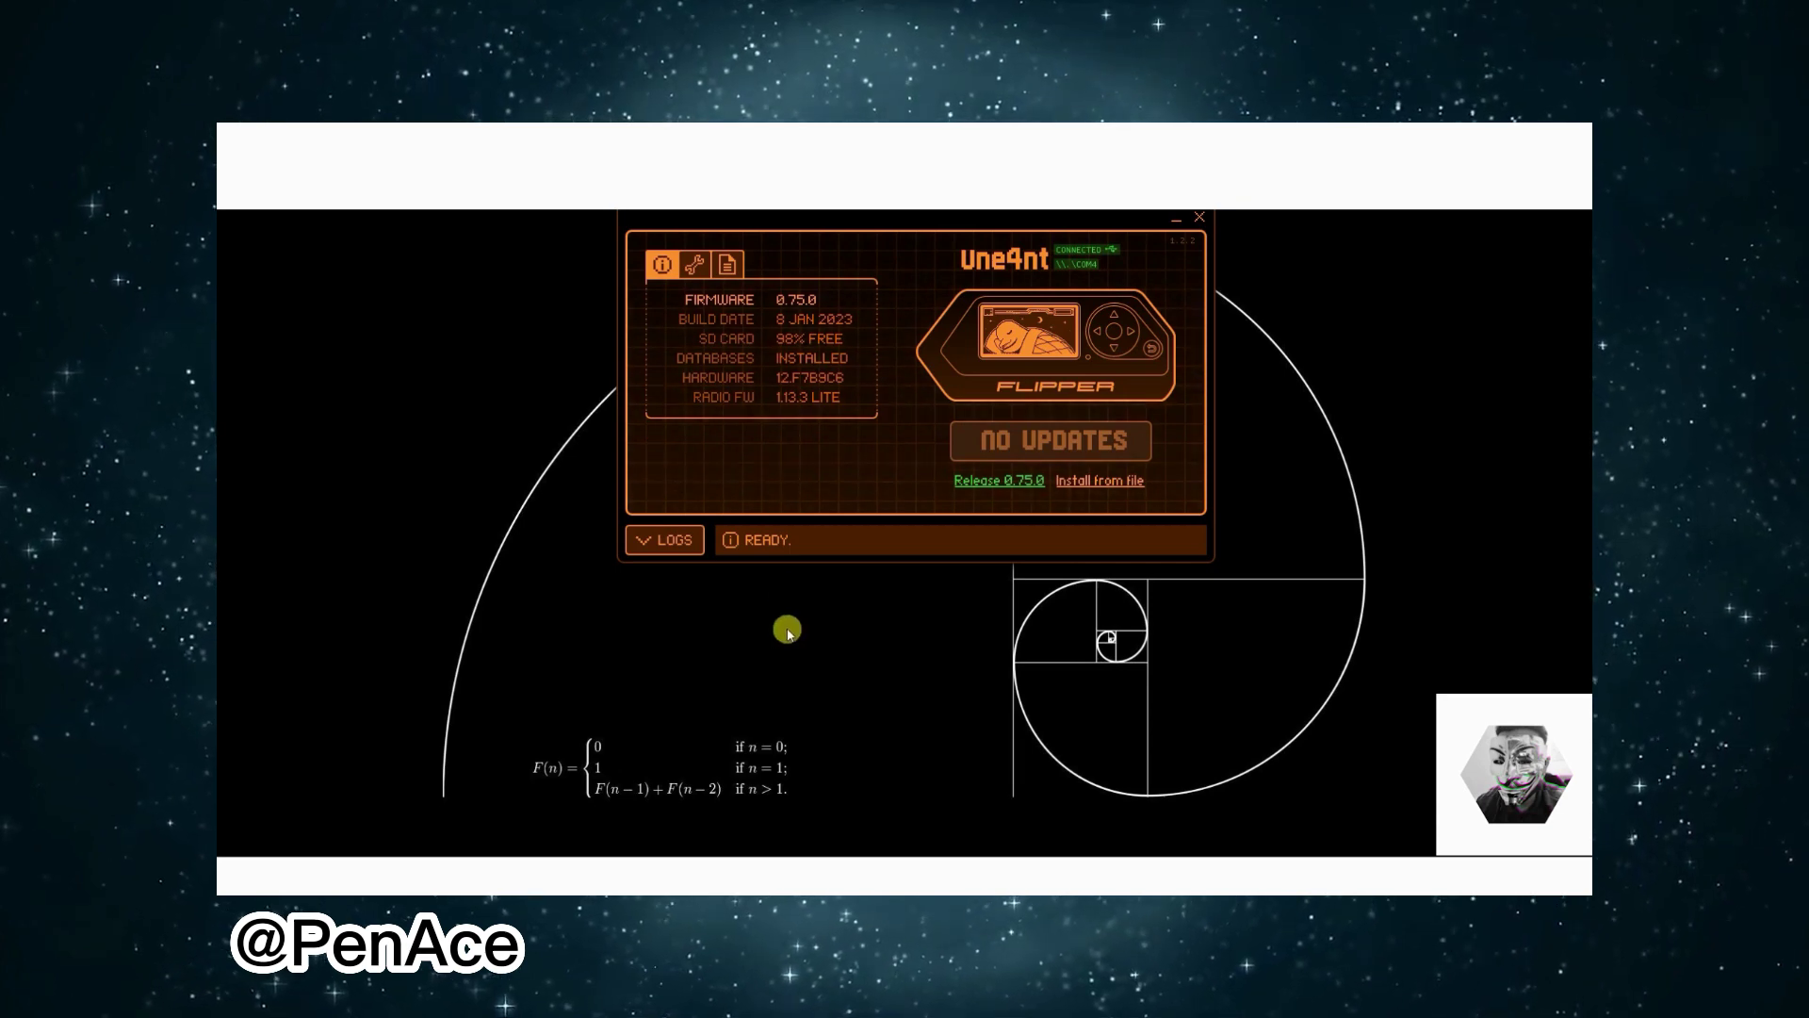
Step: In qFlipper, upload the SquachWare-PenAce firmware folder into the update folder on the Flipper's SD card
click(728, 267)
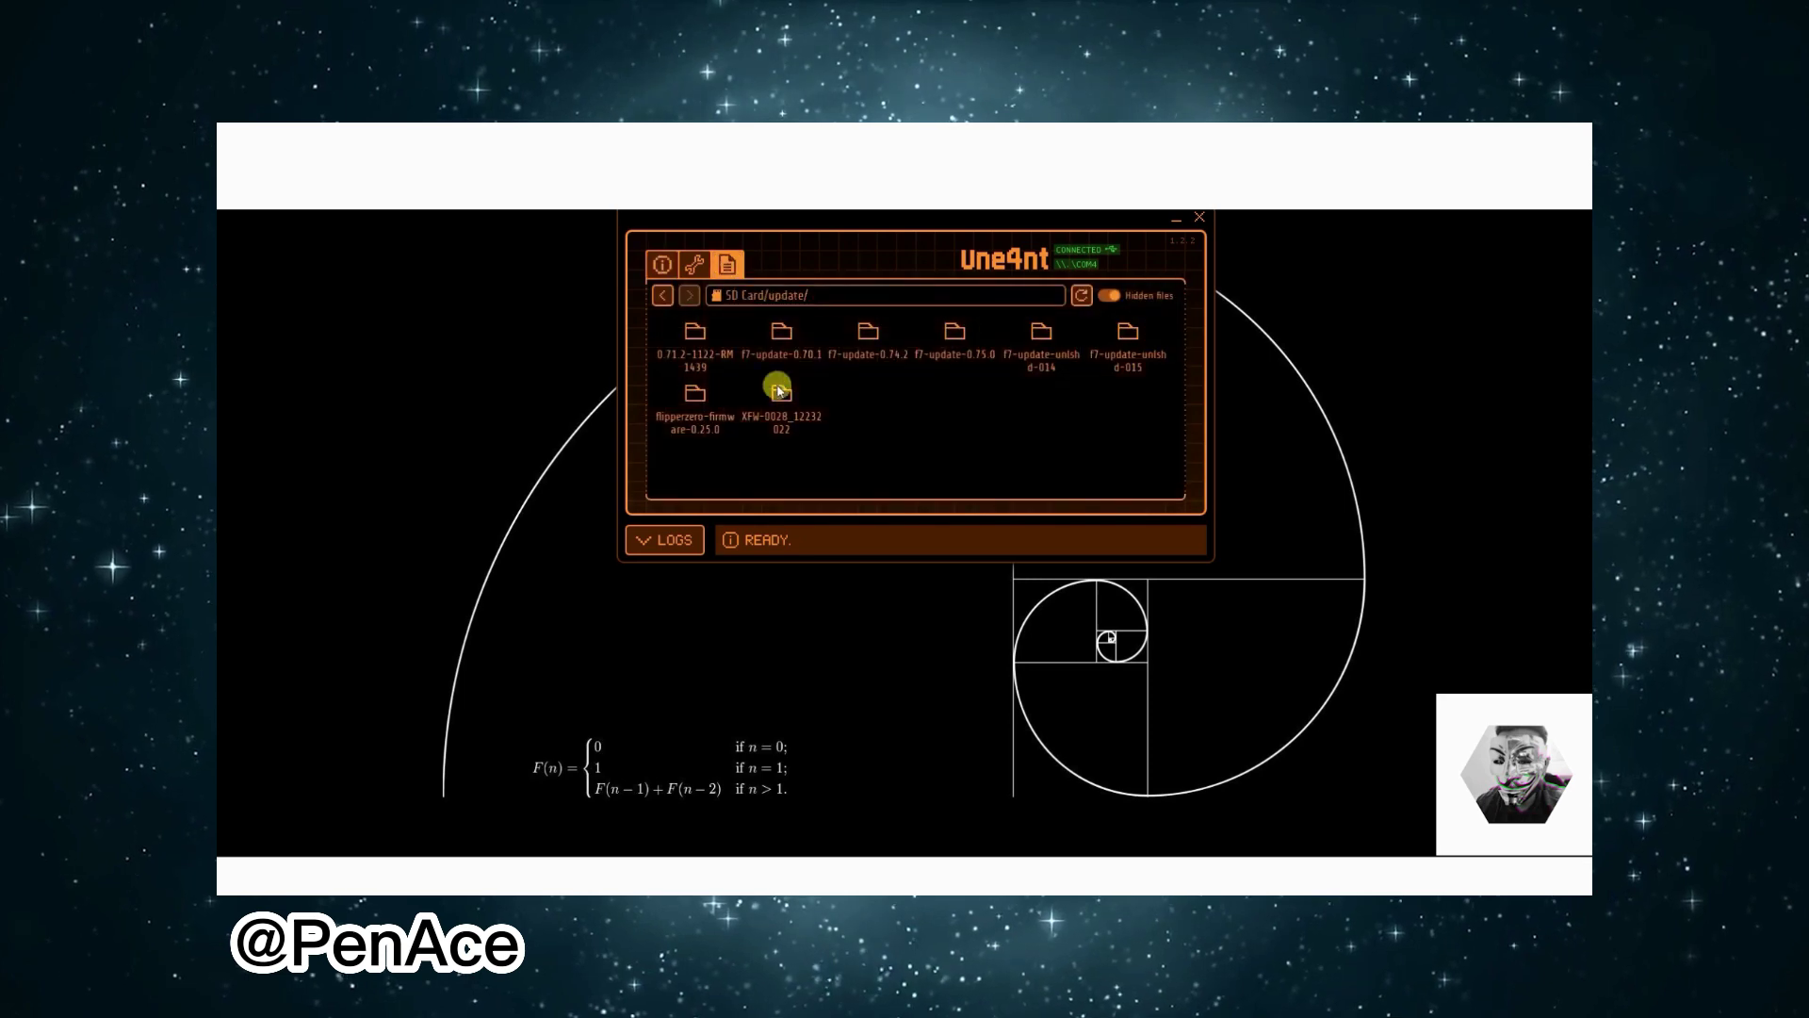
click(663, 295)
scroll(954, 462, down, 3)
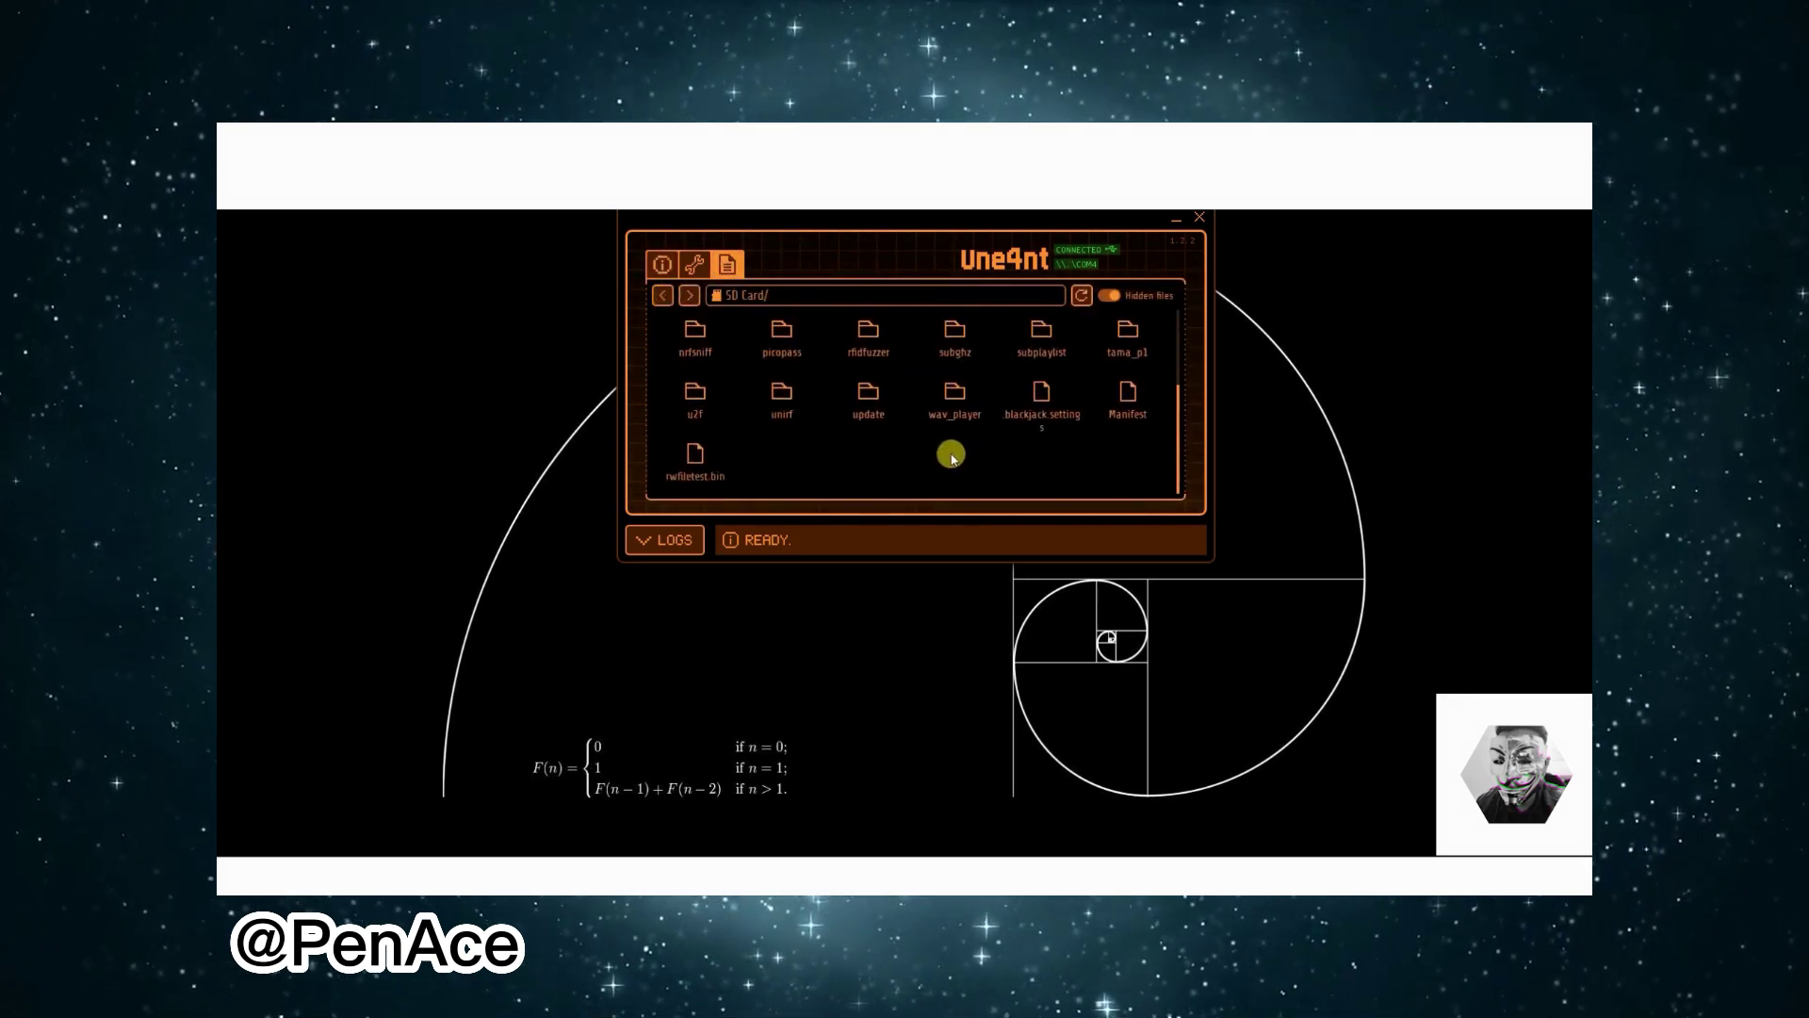
double_click(867, 391)
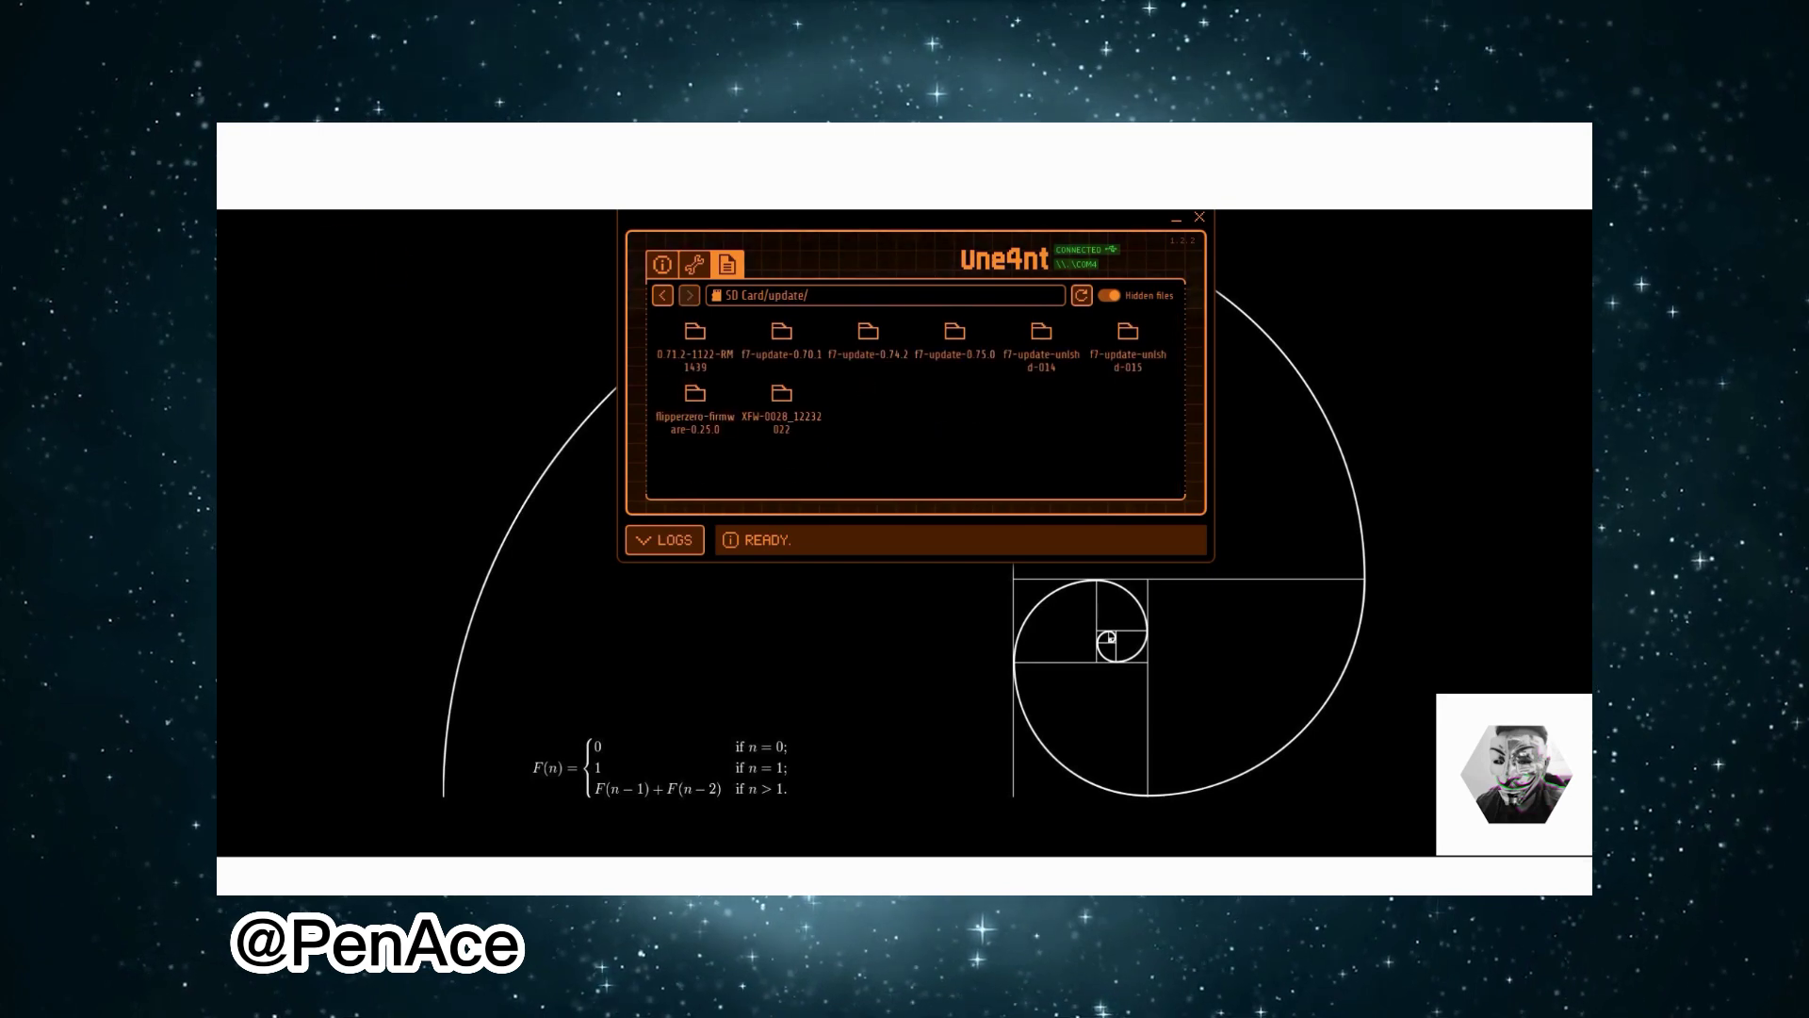
drag(566, 353, 860, 401)
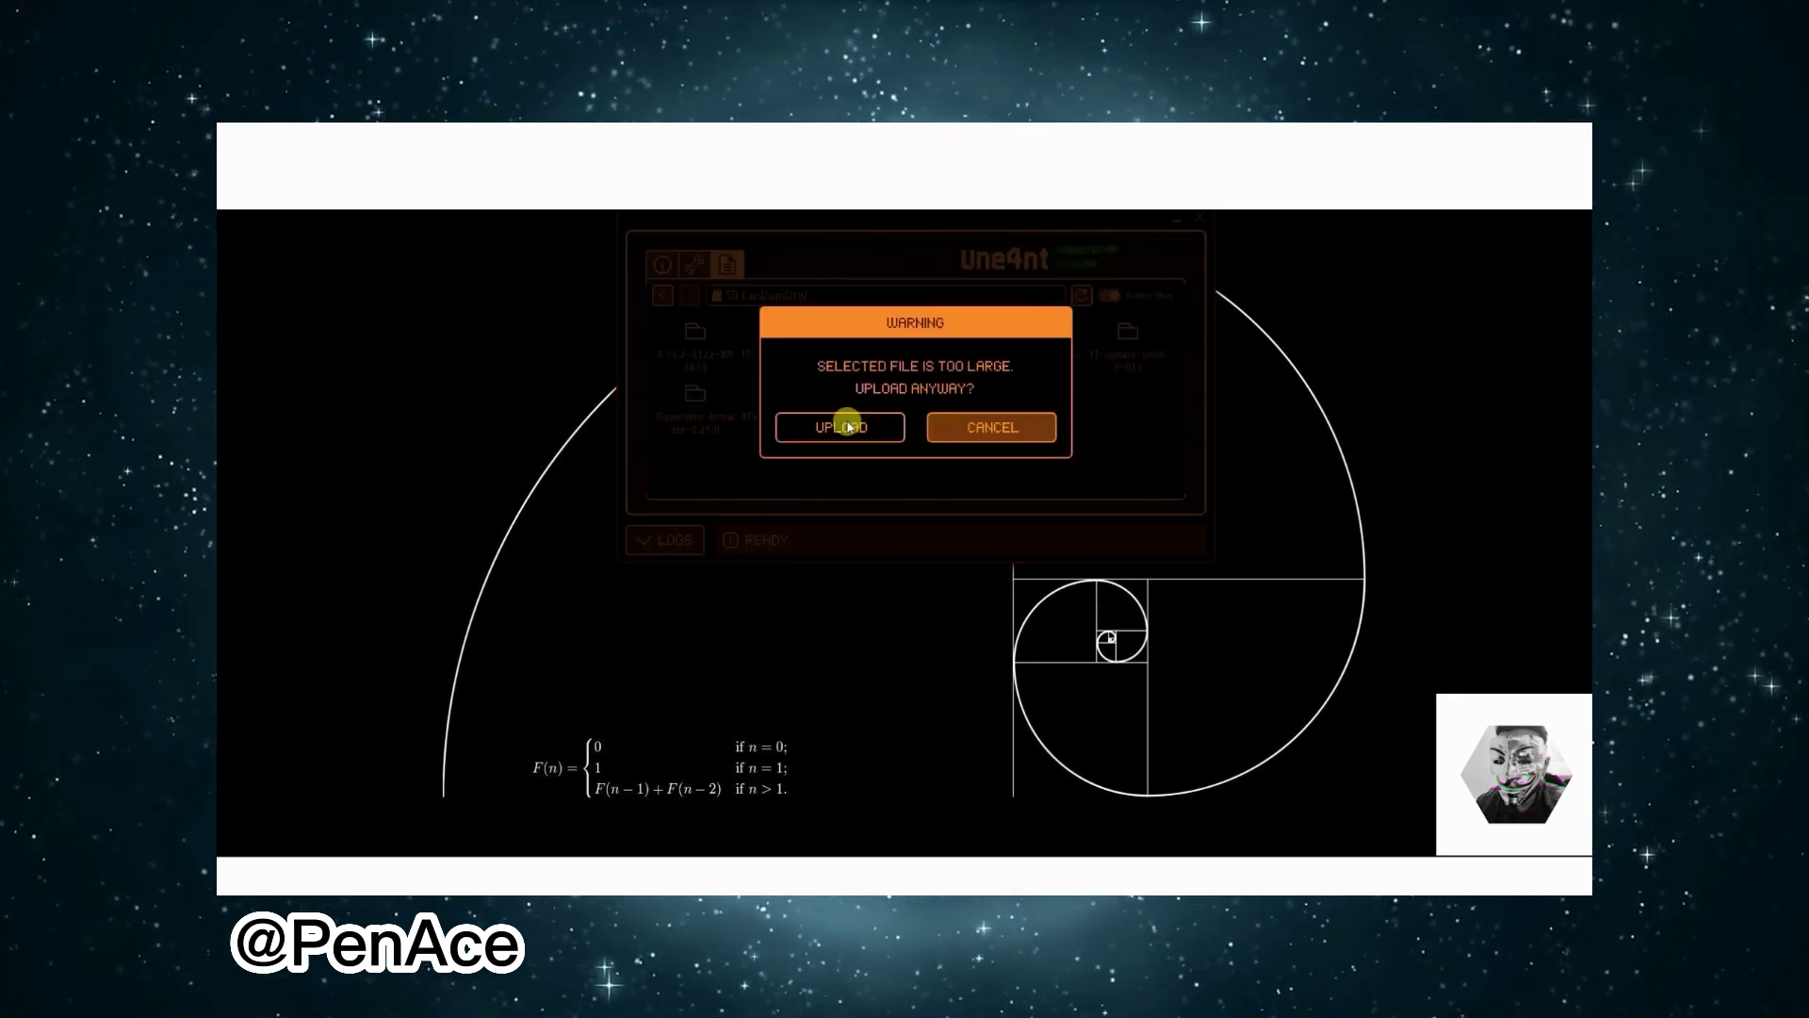
click(838, 425)
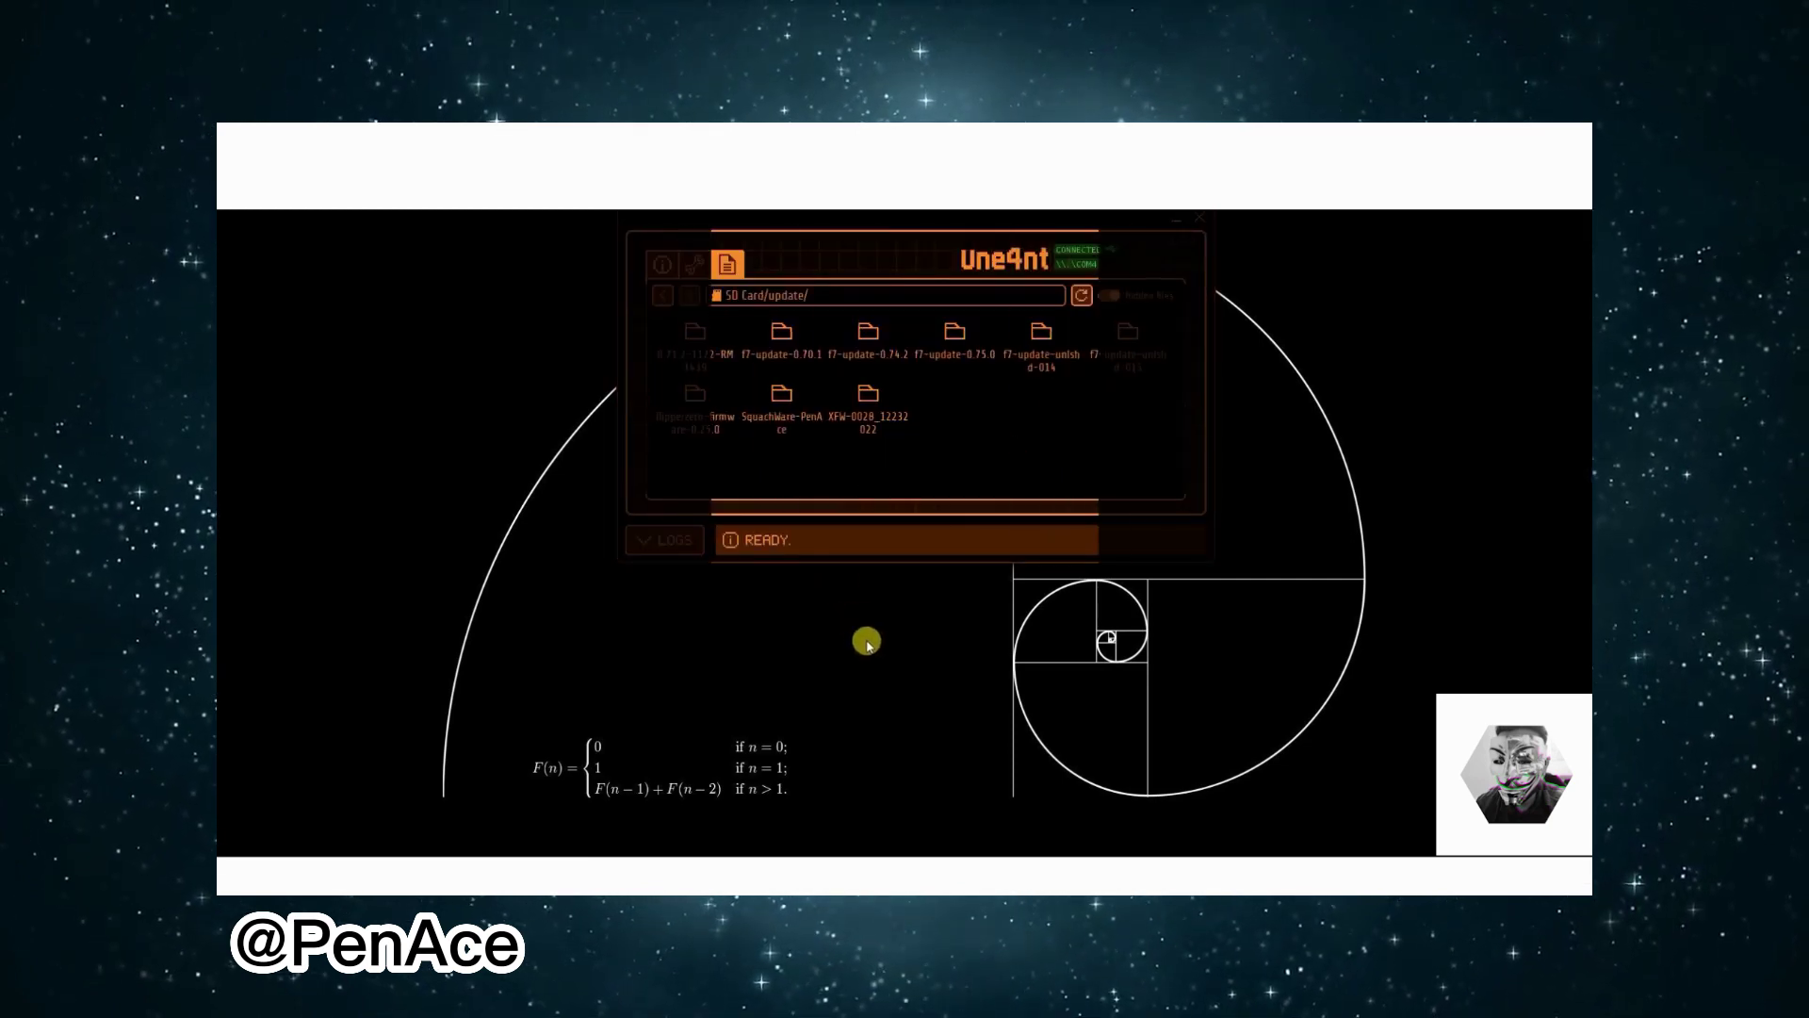
Step: Open the Flipper's remote screen view and go to the SD card's update folder in the device's file browser
click(664, 266)
click(1034, 343)
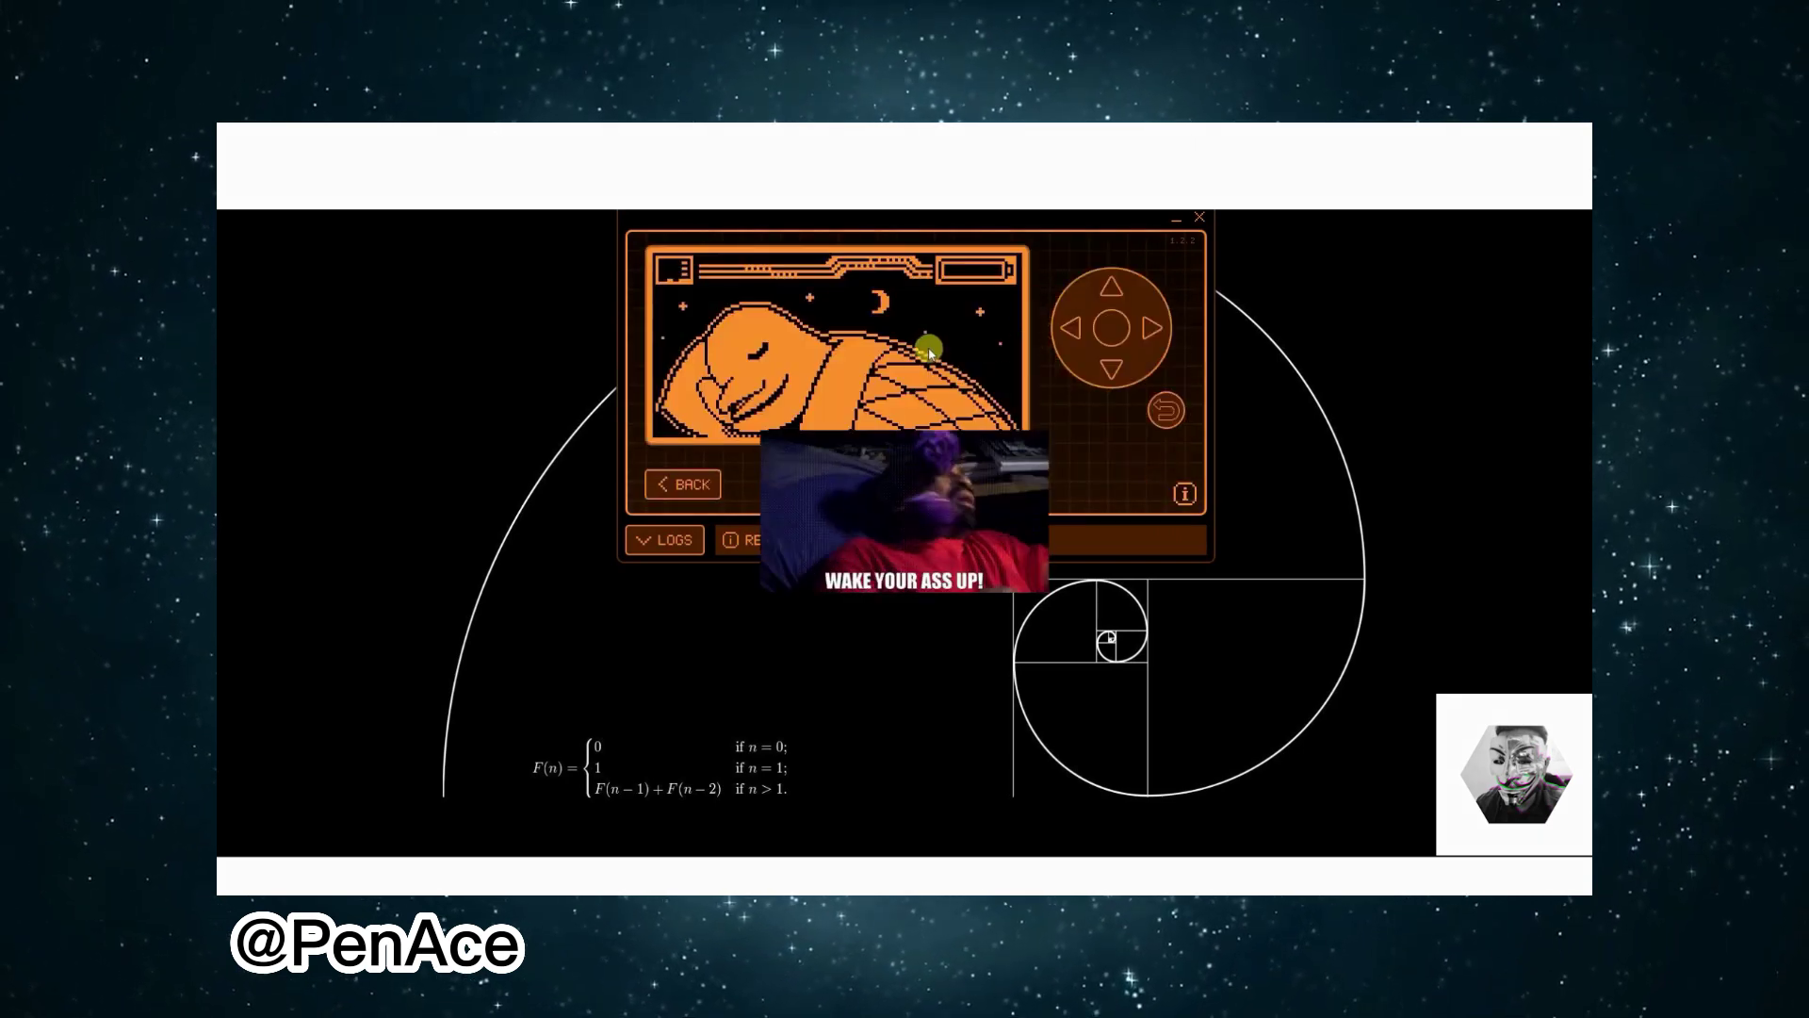
click(1110, 368)
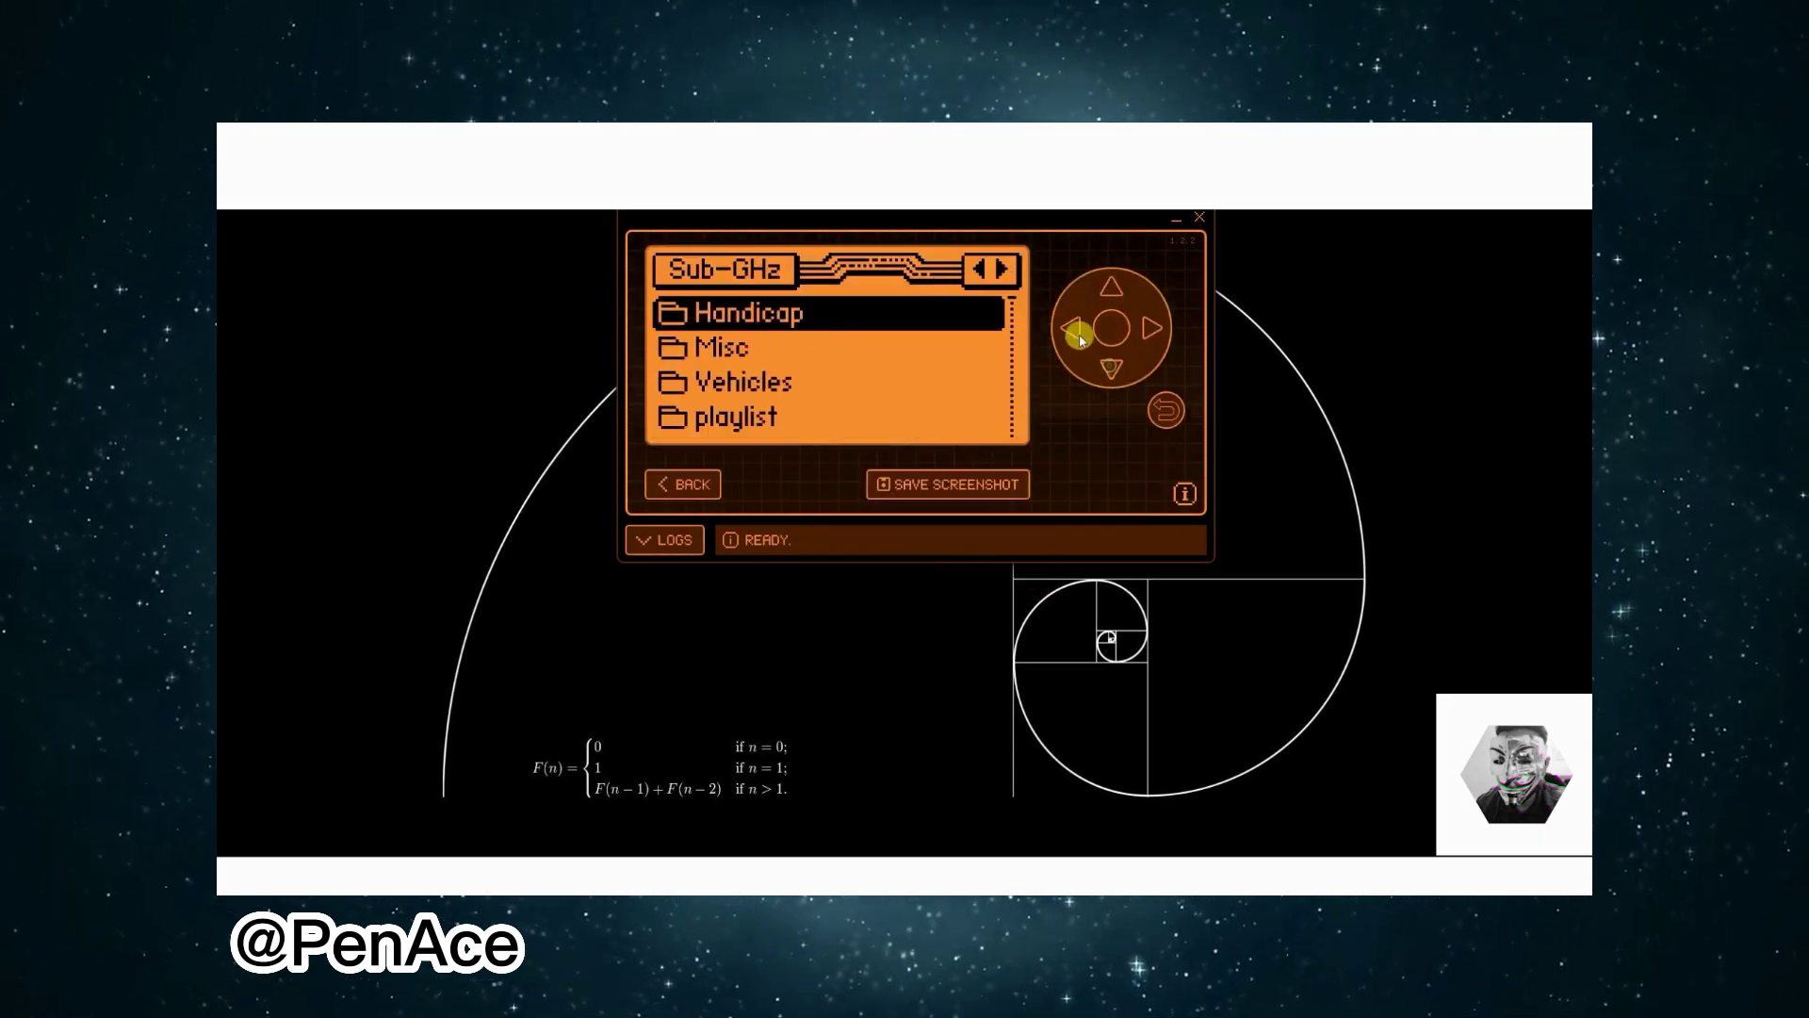
click(1072, 328)
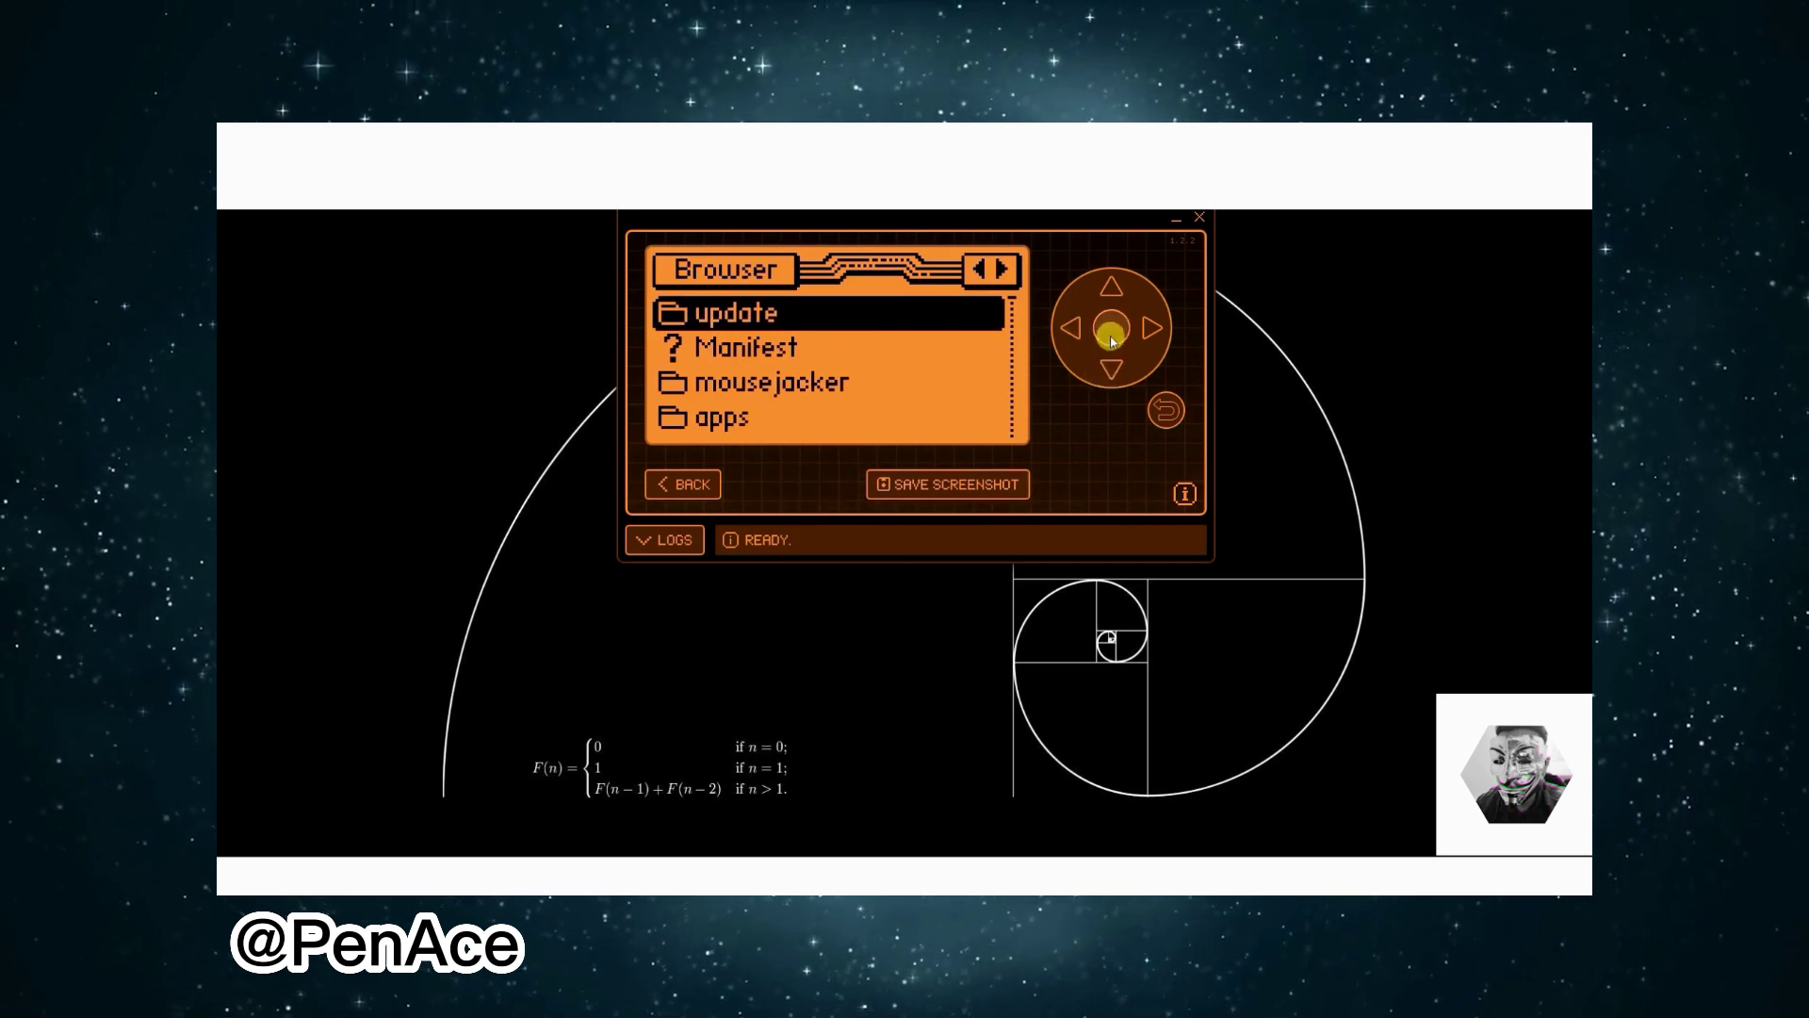
click(1112, 329)
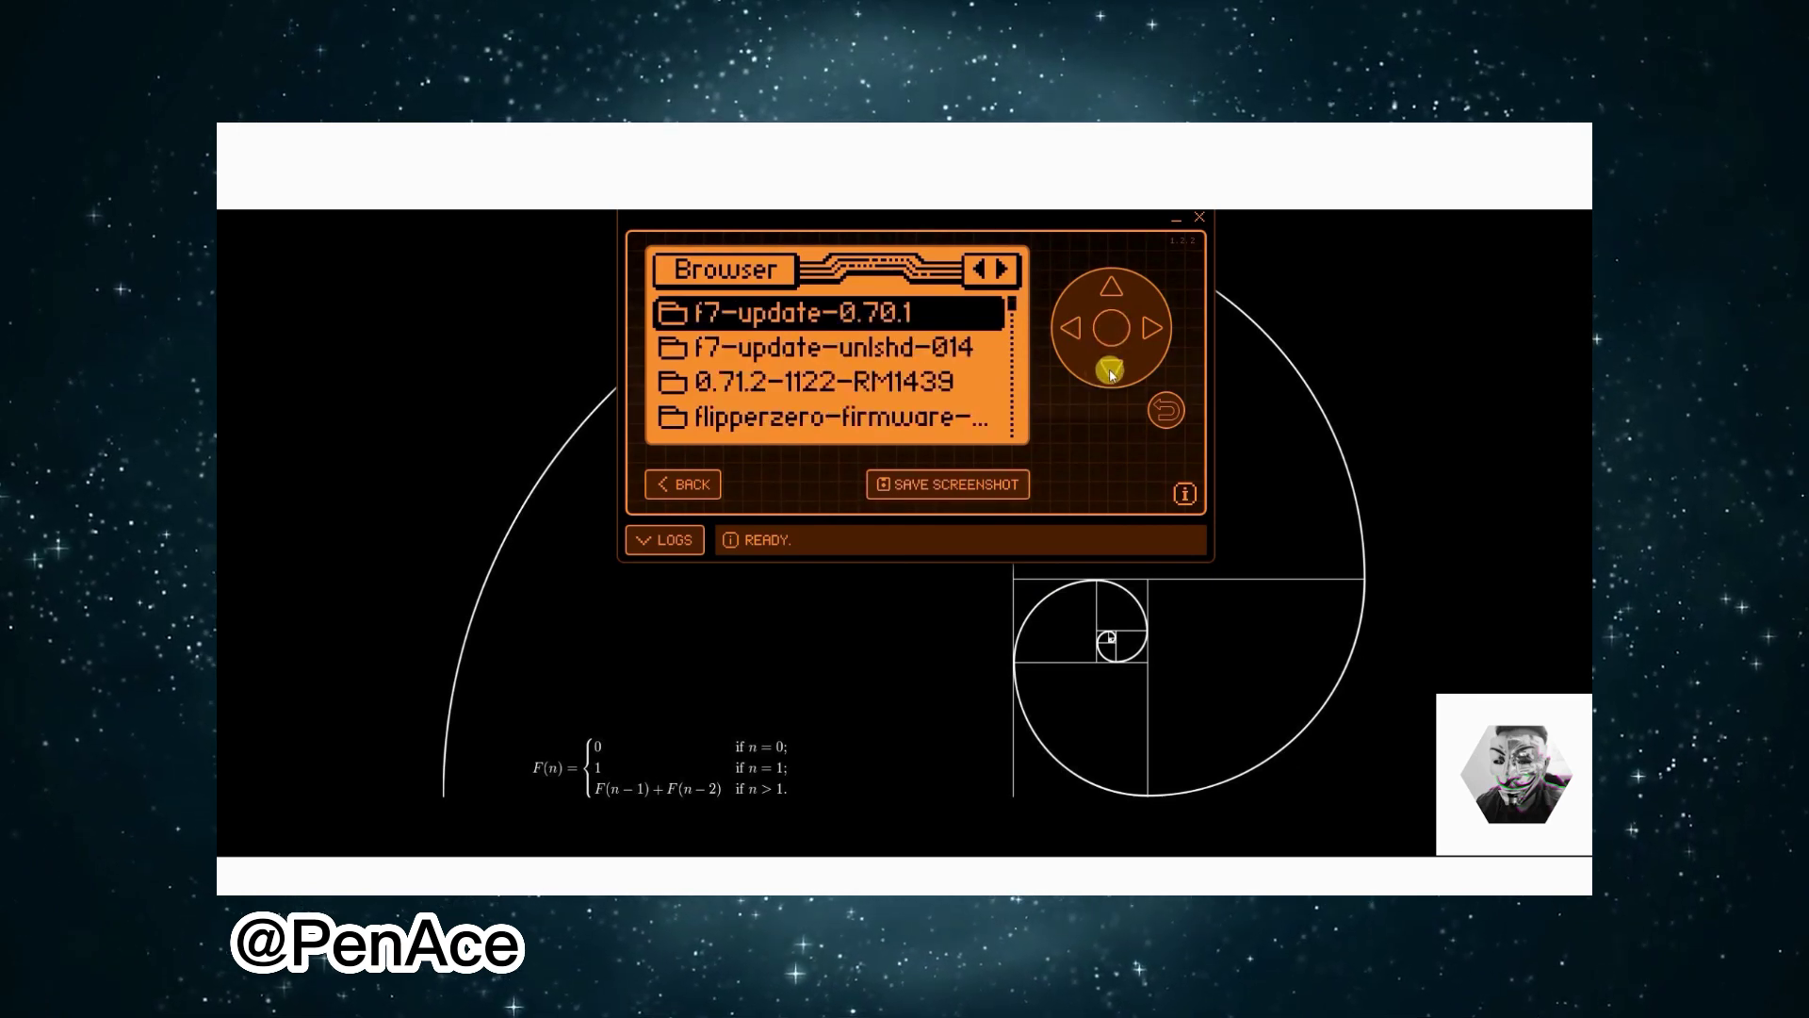
Step: Open the SquachWare-PenAce folder and the firmware update folder inside it
click(1110, 370)
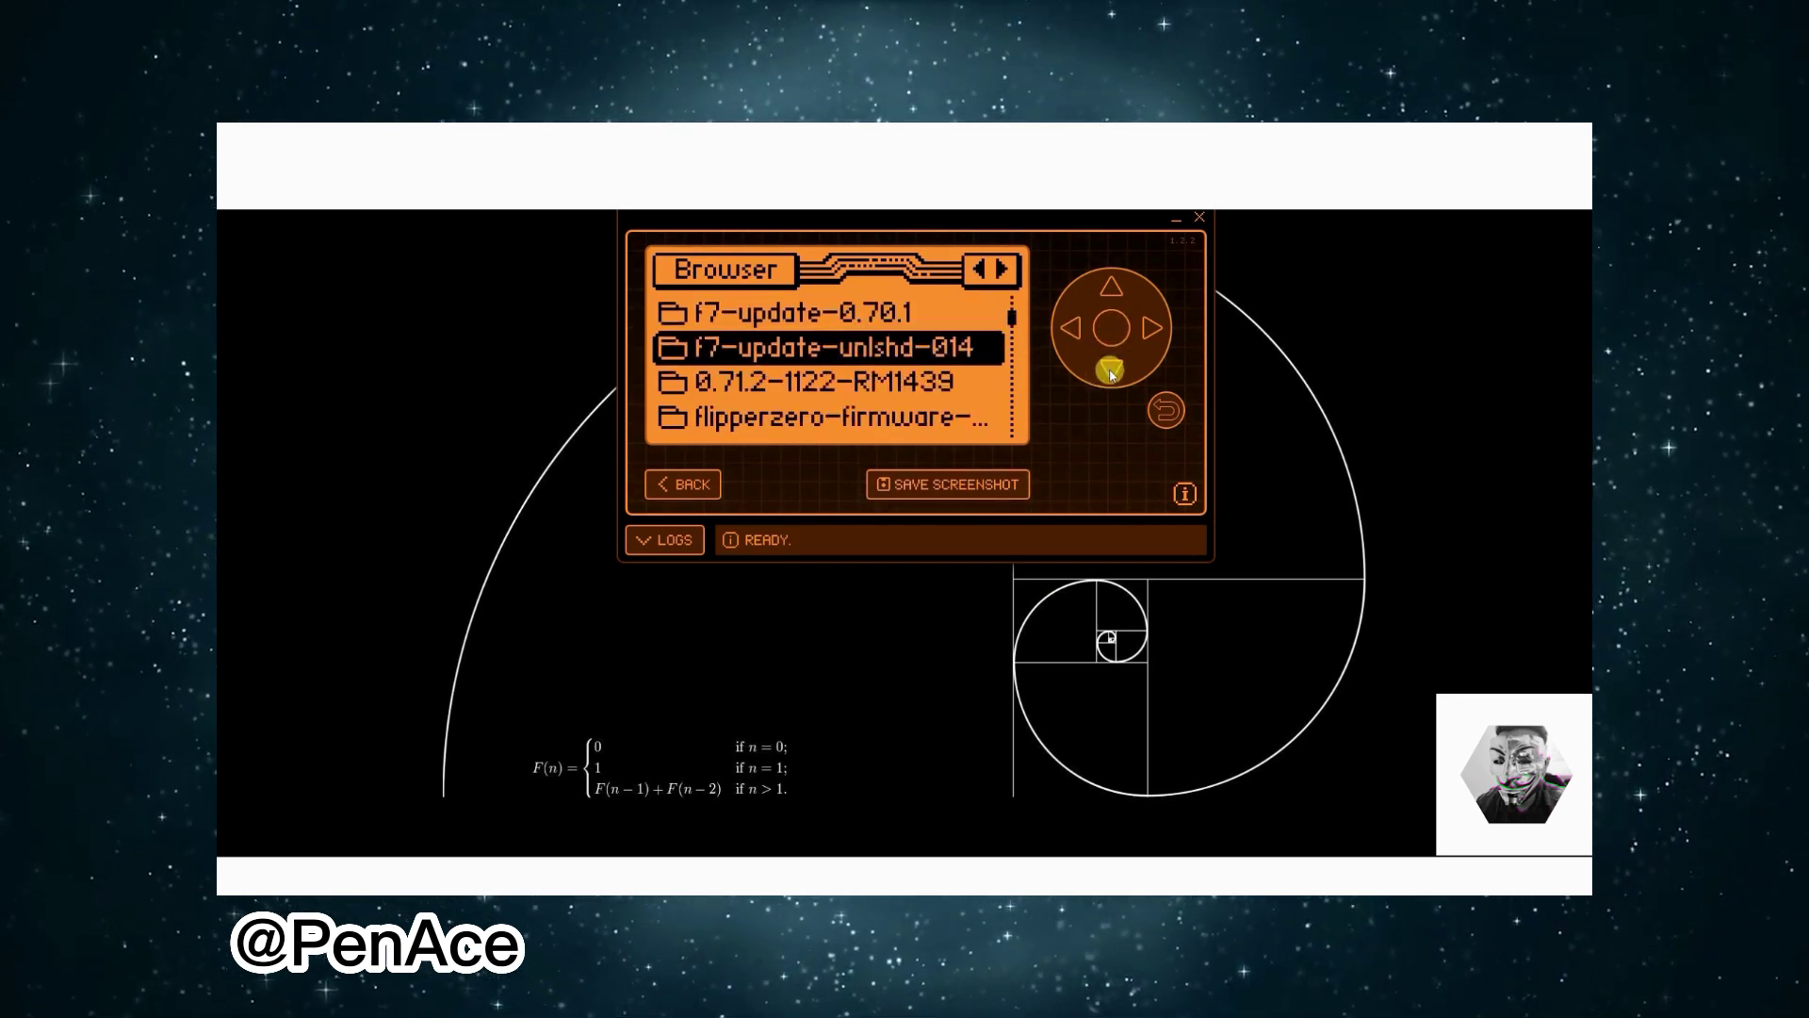
click(1111, 370)
click(1111, 370)
click(1111, 371)
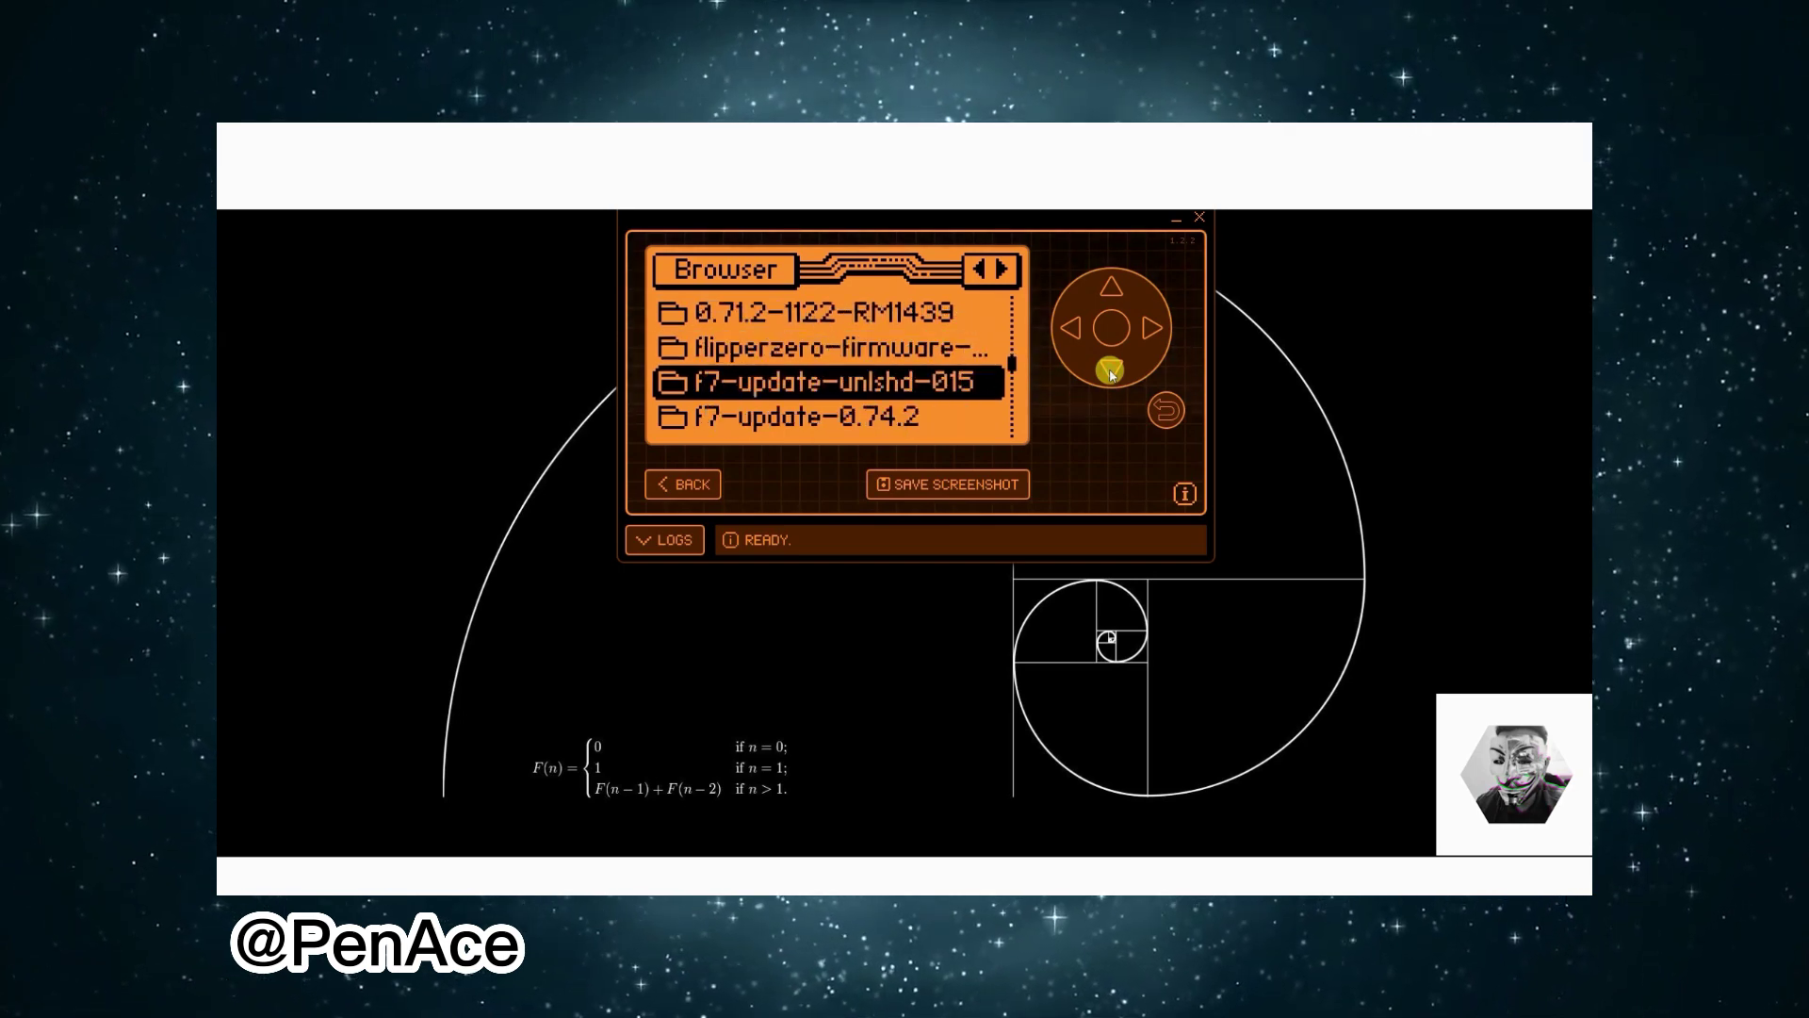
click(1111, 371)
click(1111, 370)
click(1111, 370)
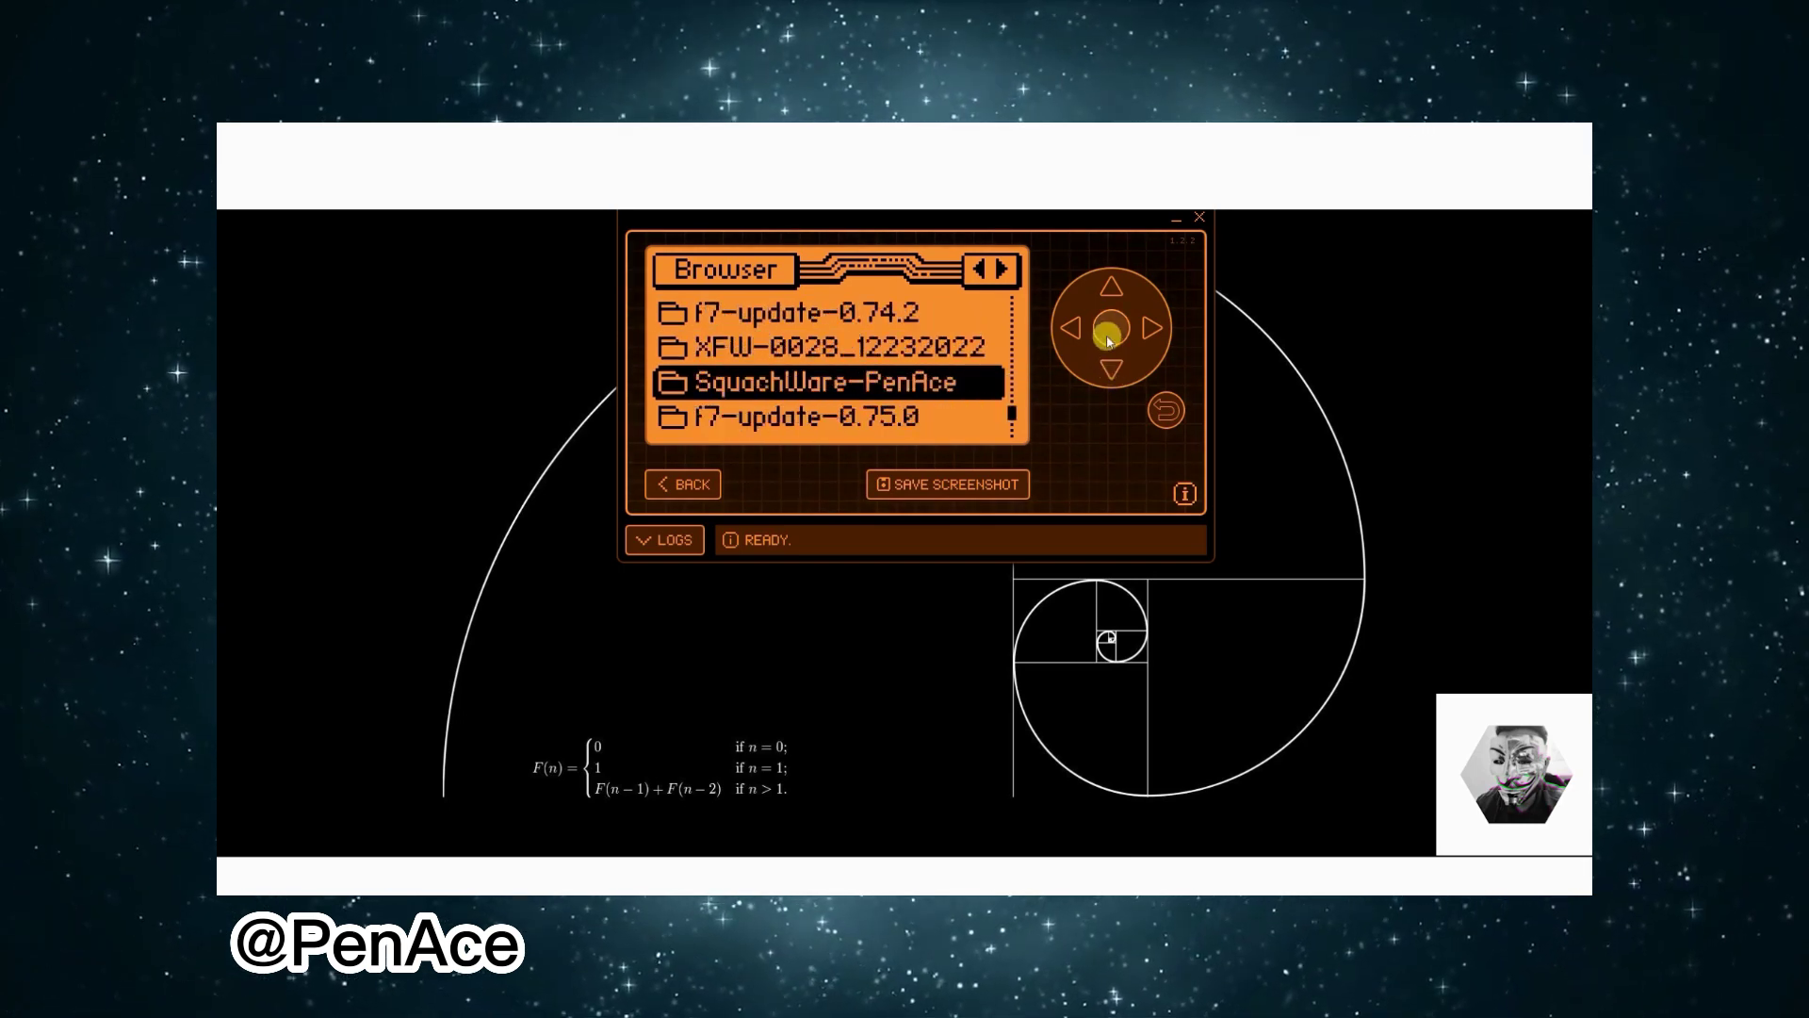
click(1112, 329)
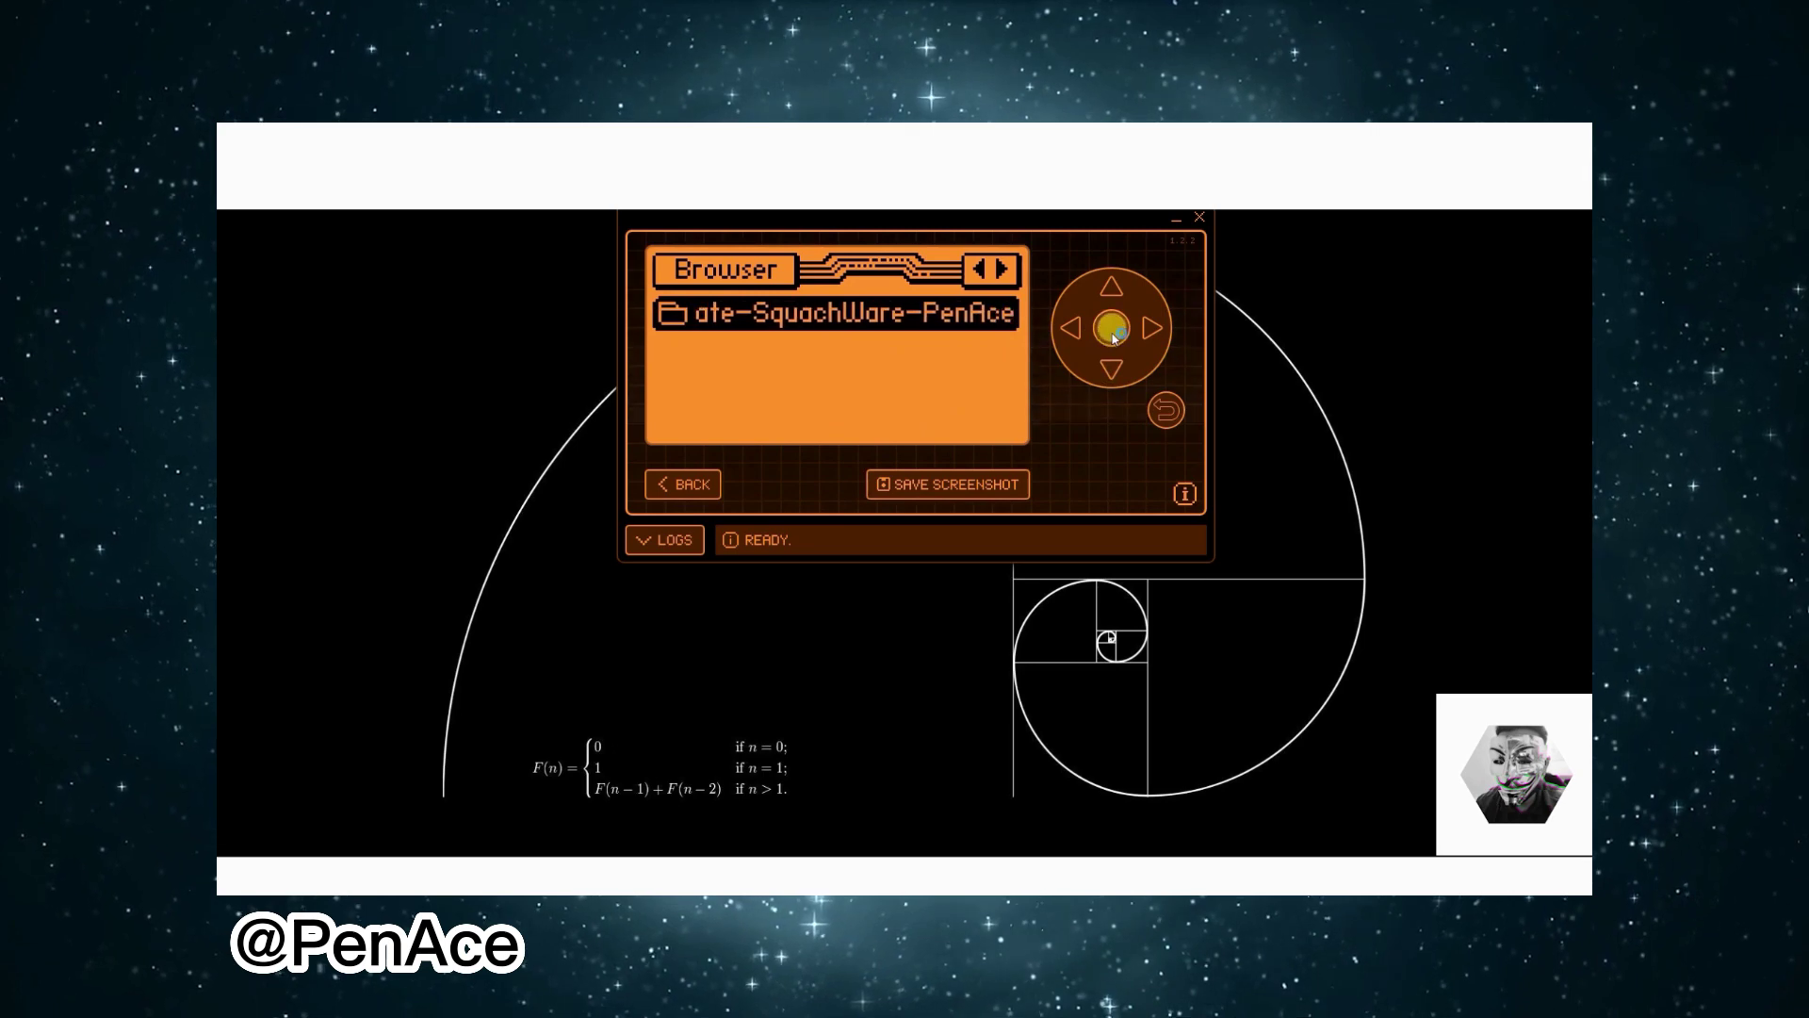
click(1111, 330)
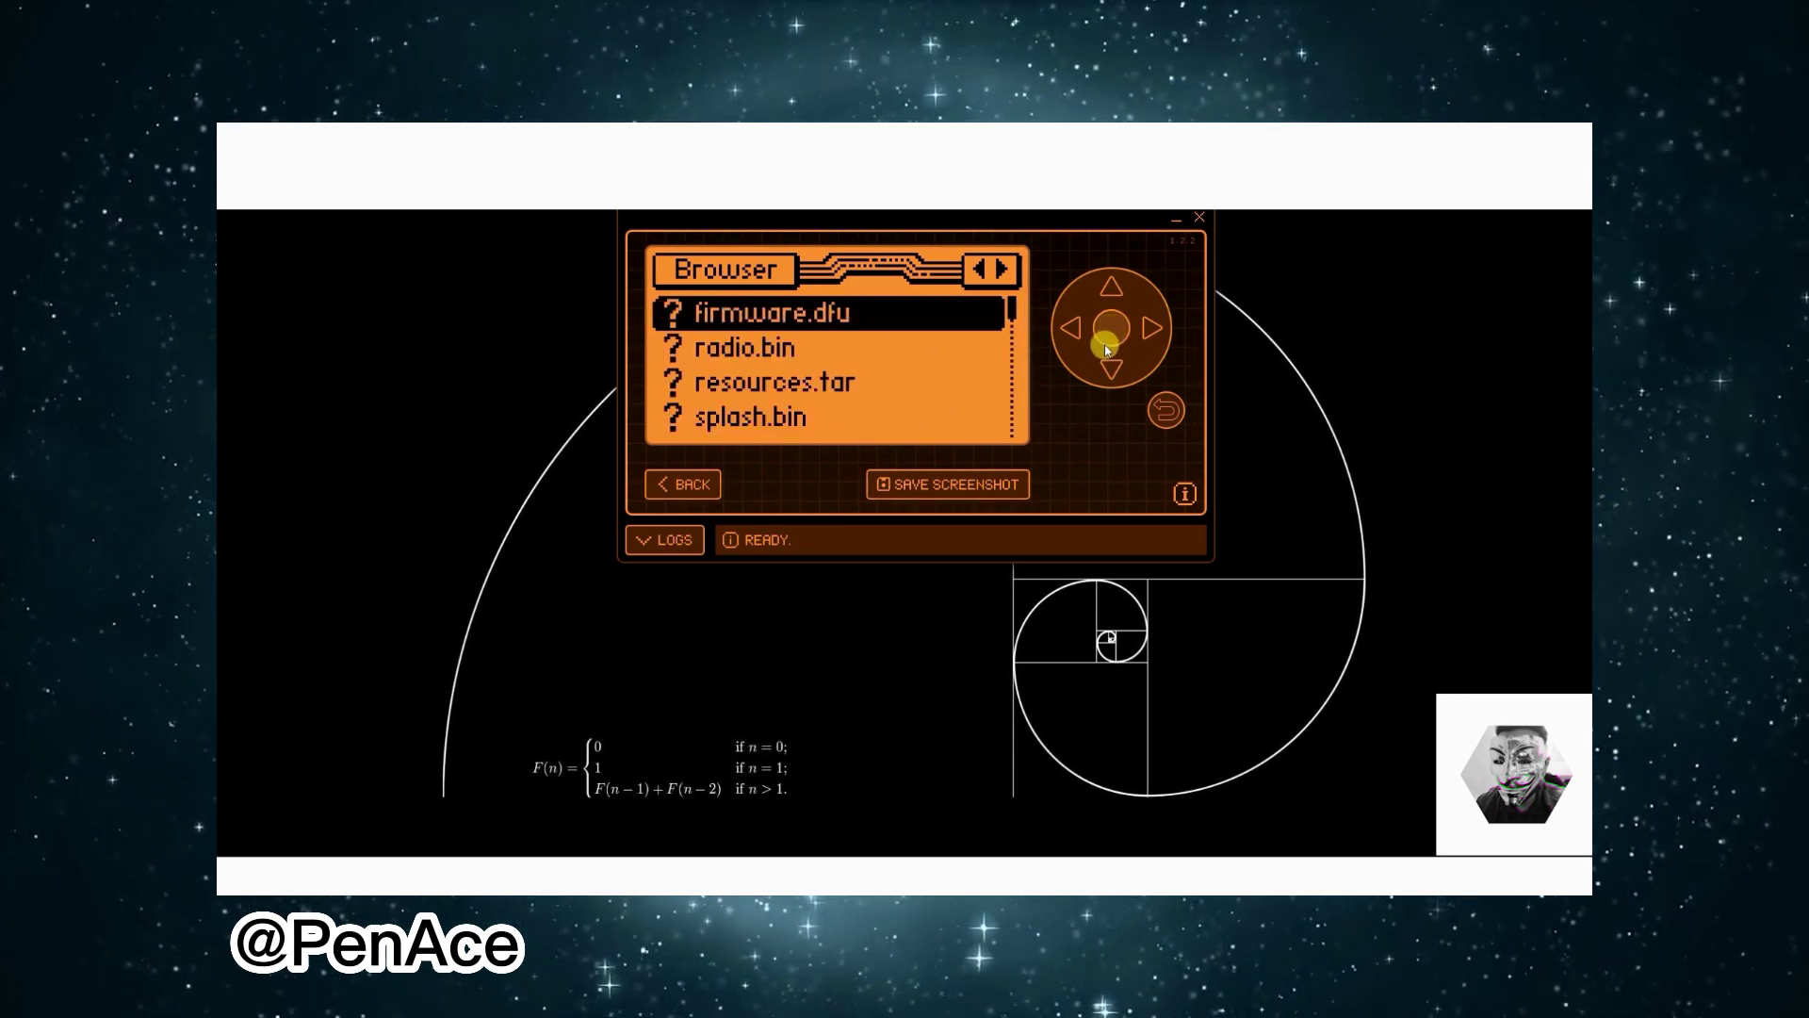
Step: Run the update file in the app and install the SquachWare-PenAce firmware
click(1112, 287)
click(1112, 286)
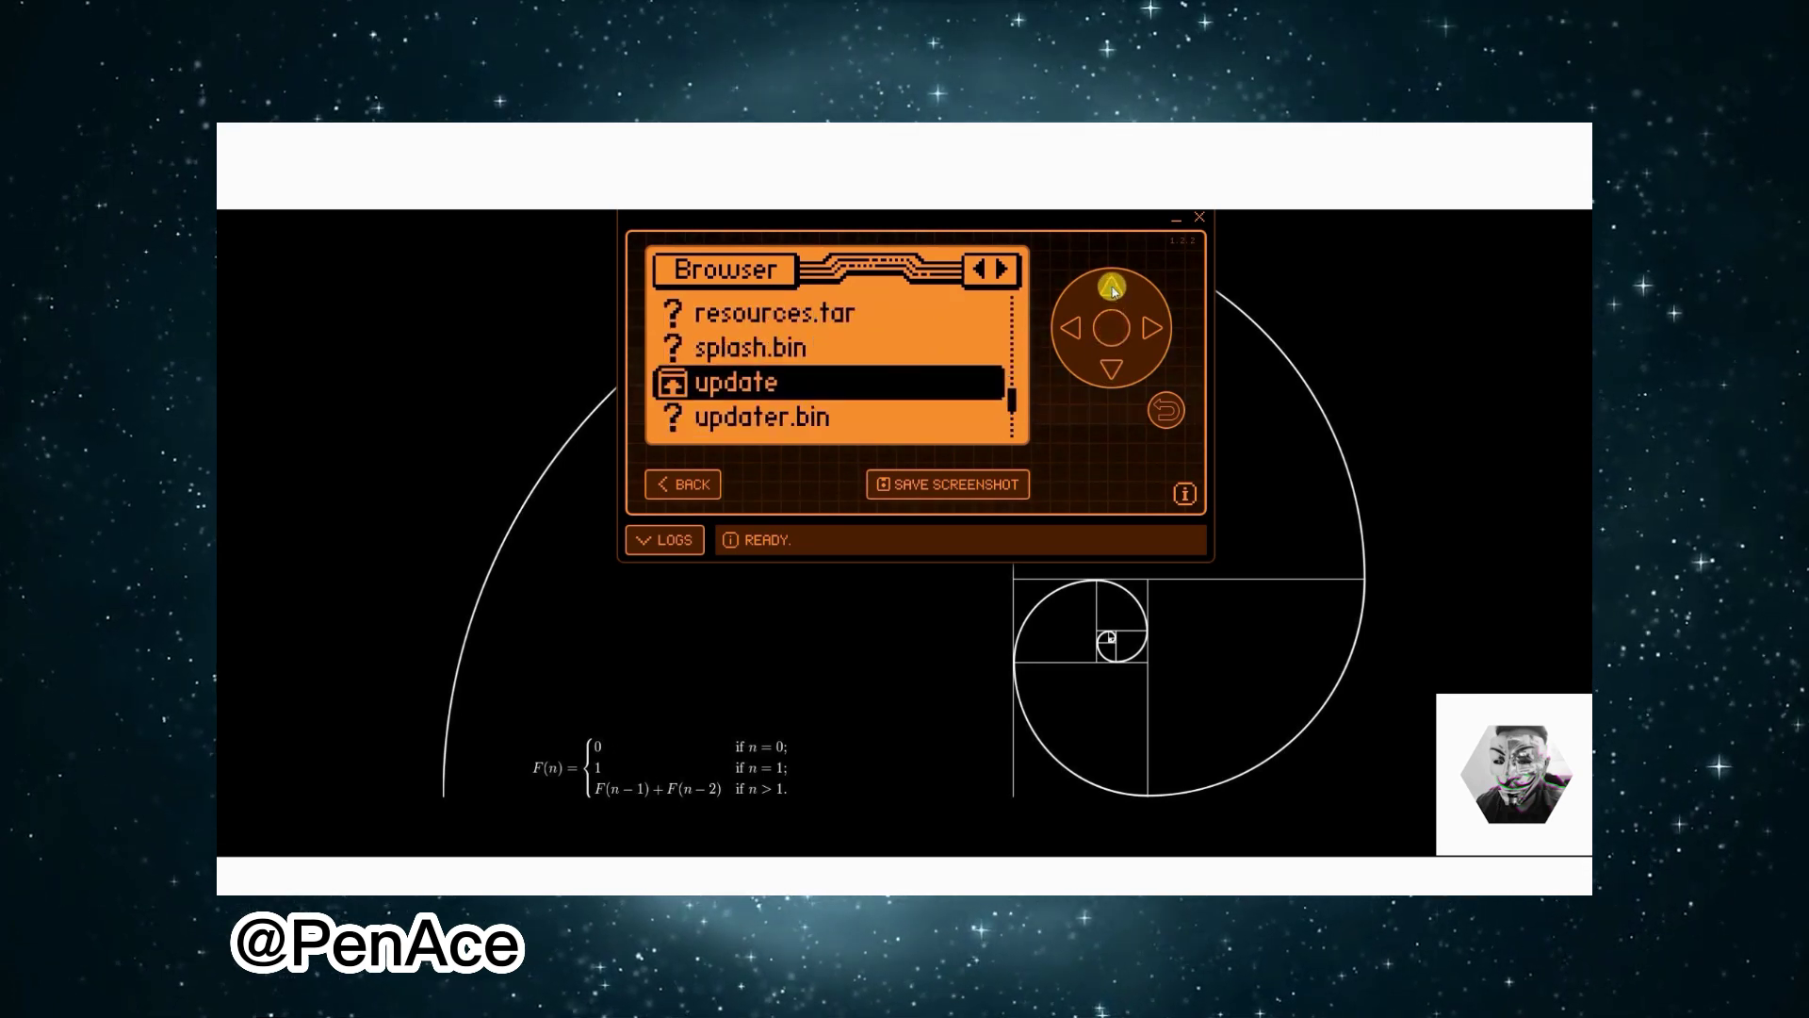
click(1113, 334)
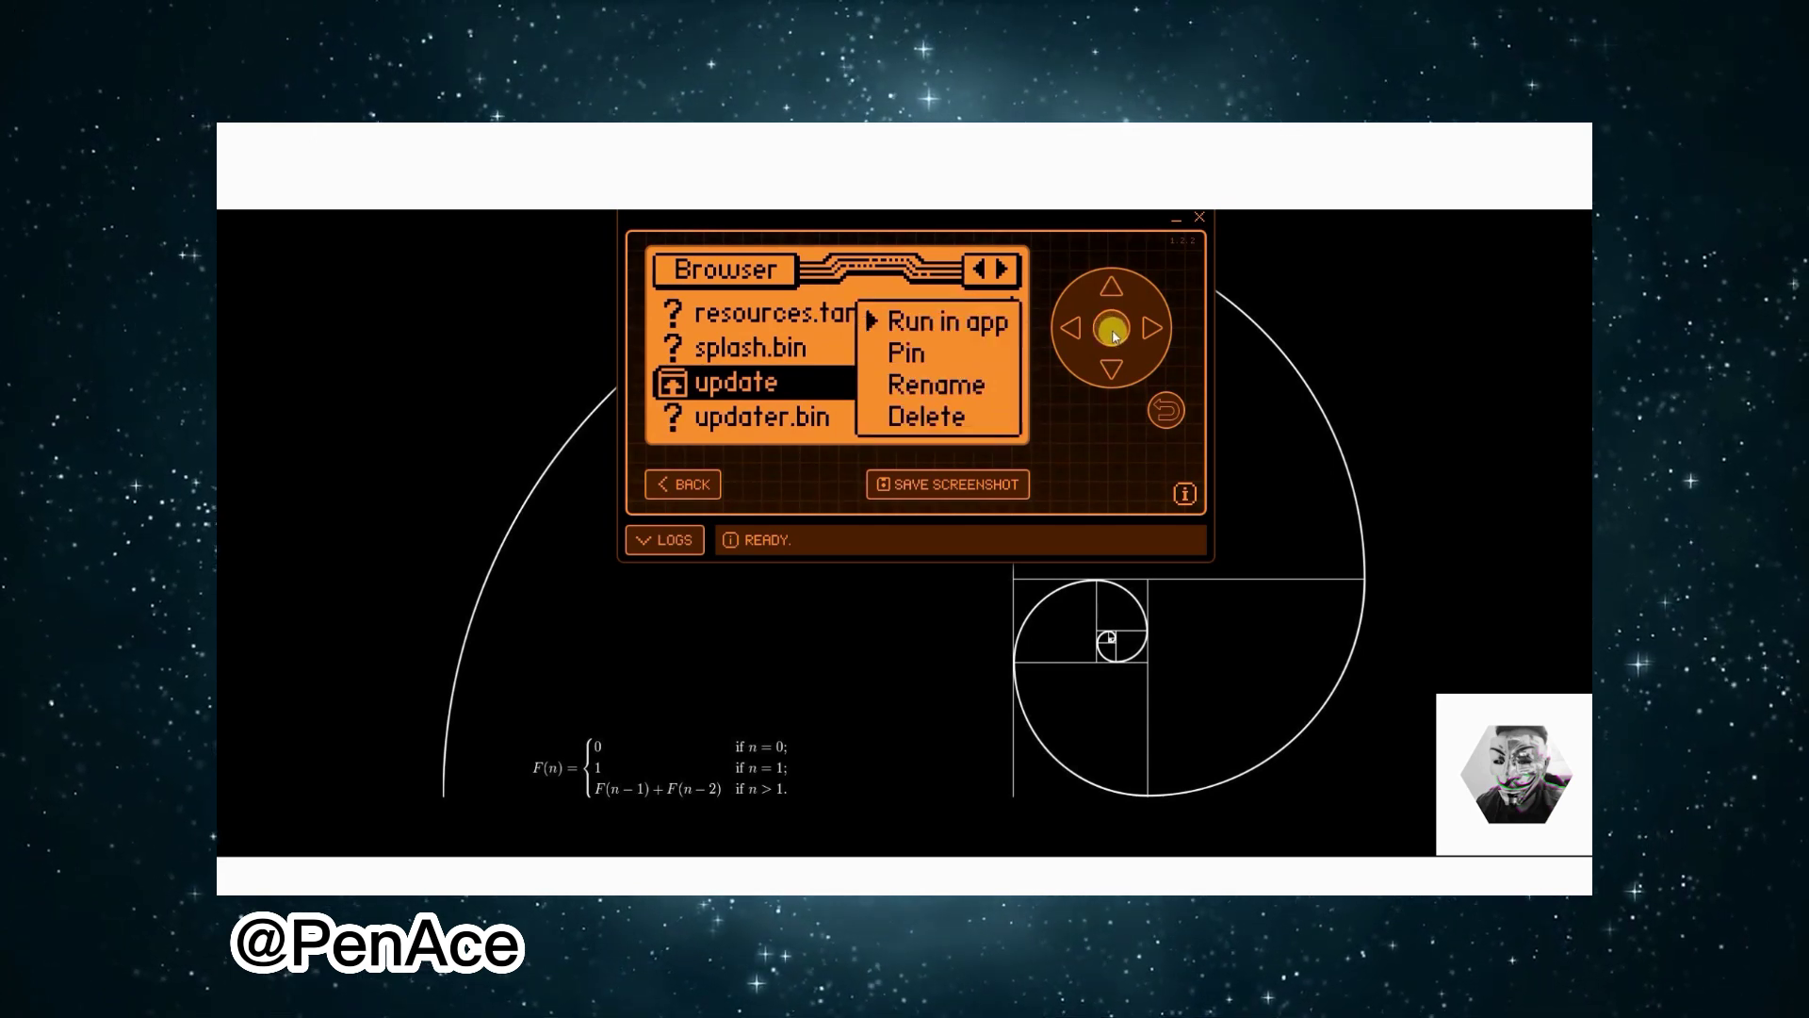
click(1113, 334)
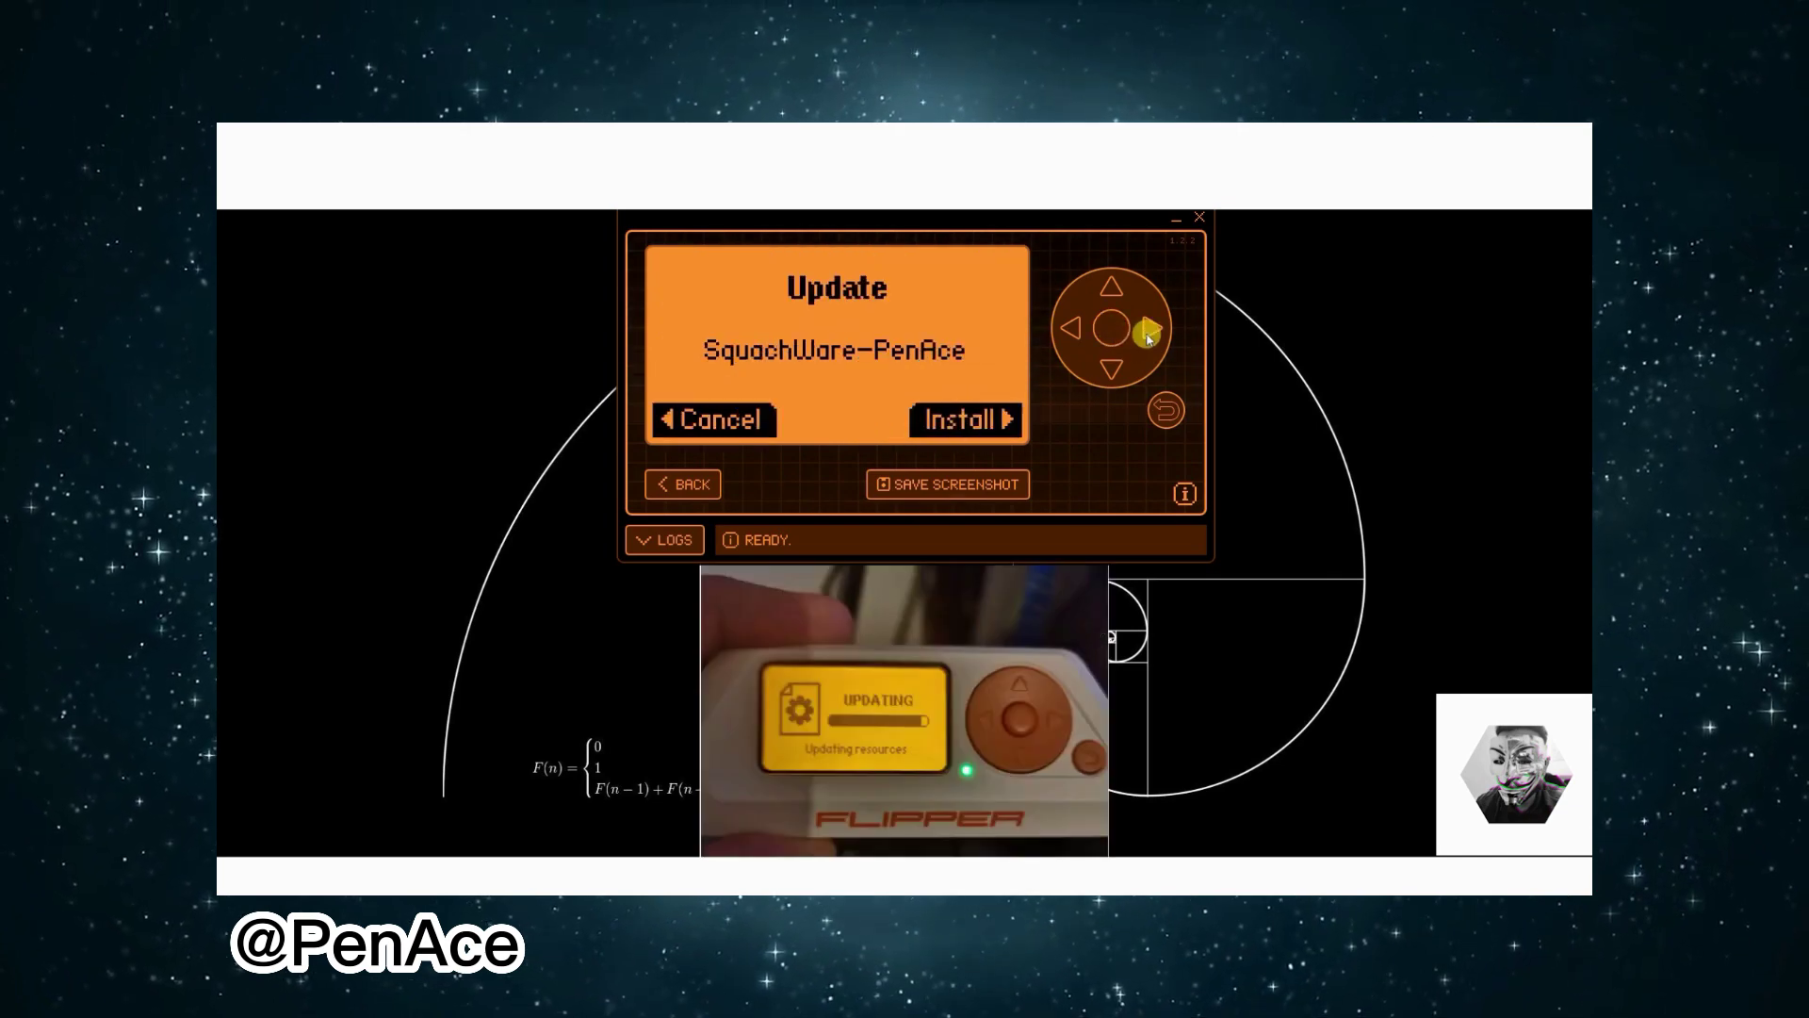
click(1147, 331)
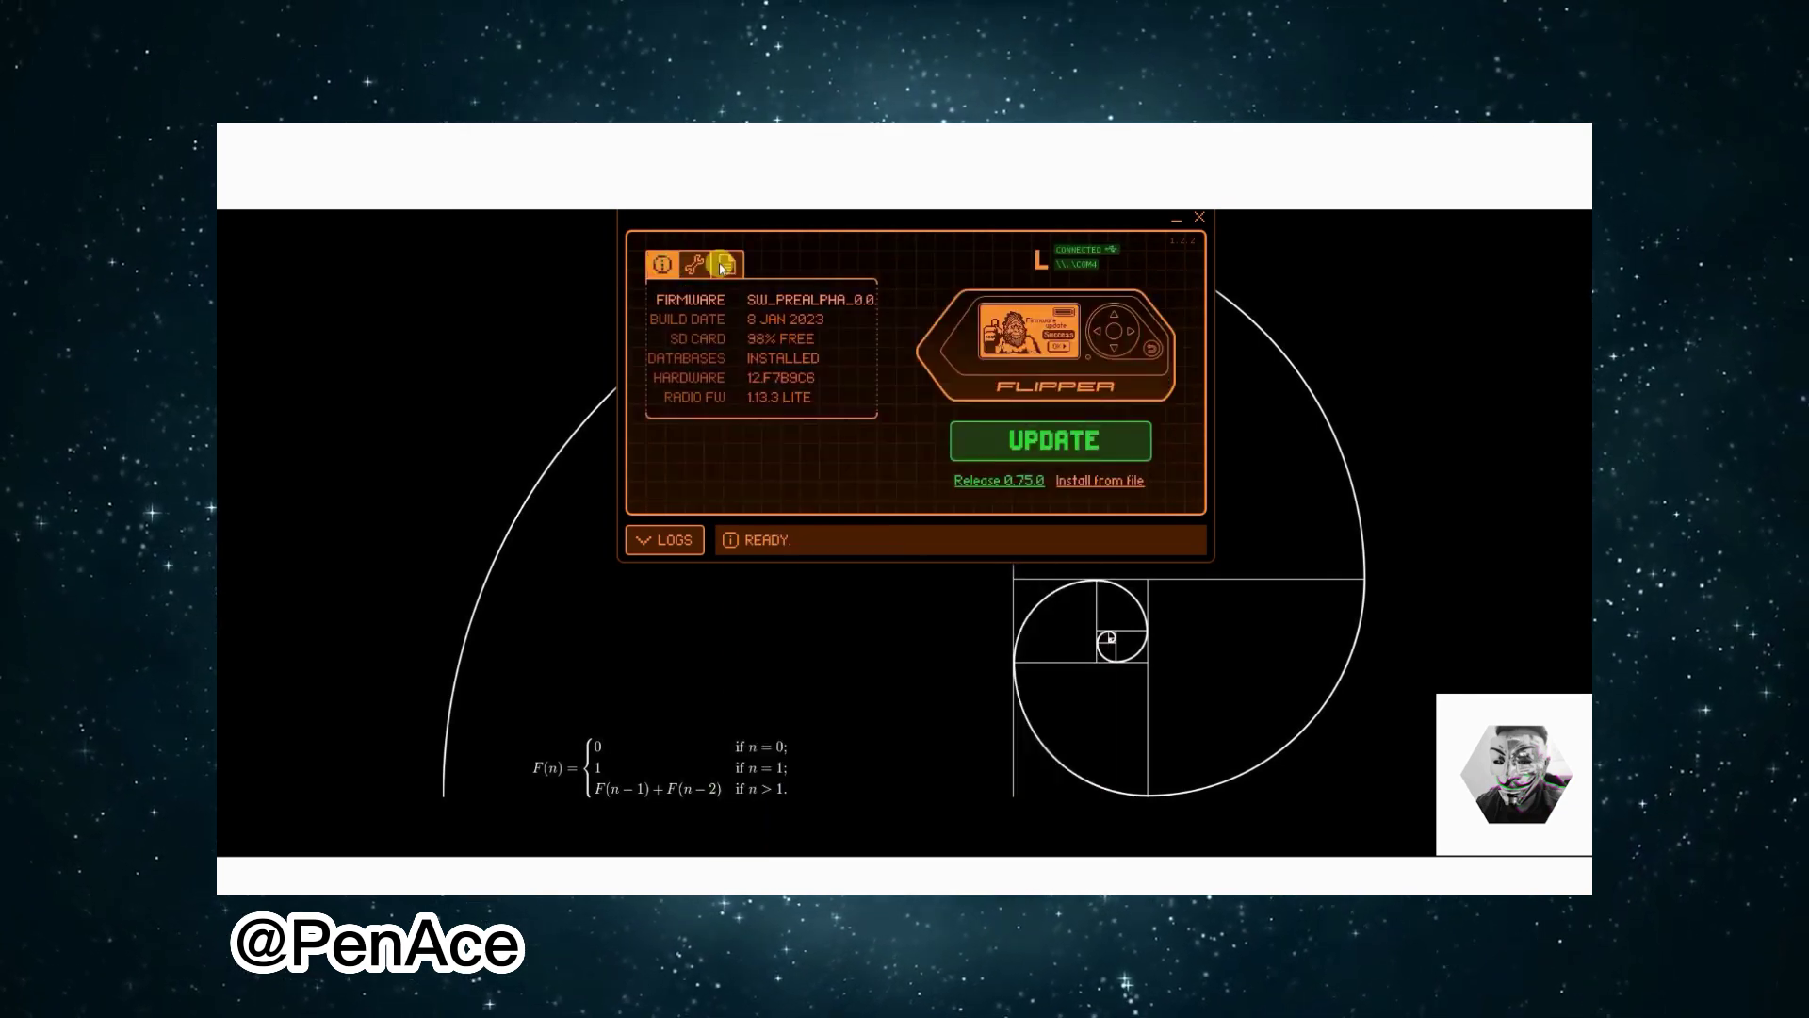
Step: Browse the SD card files in qFlipper to the subghz/assets folder
click(724, 266)
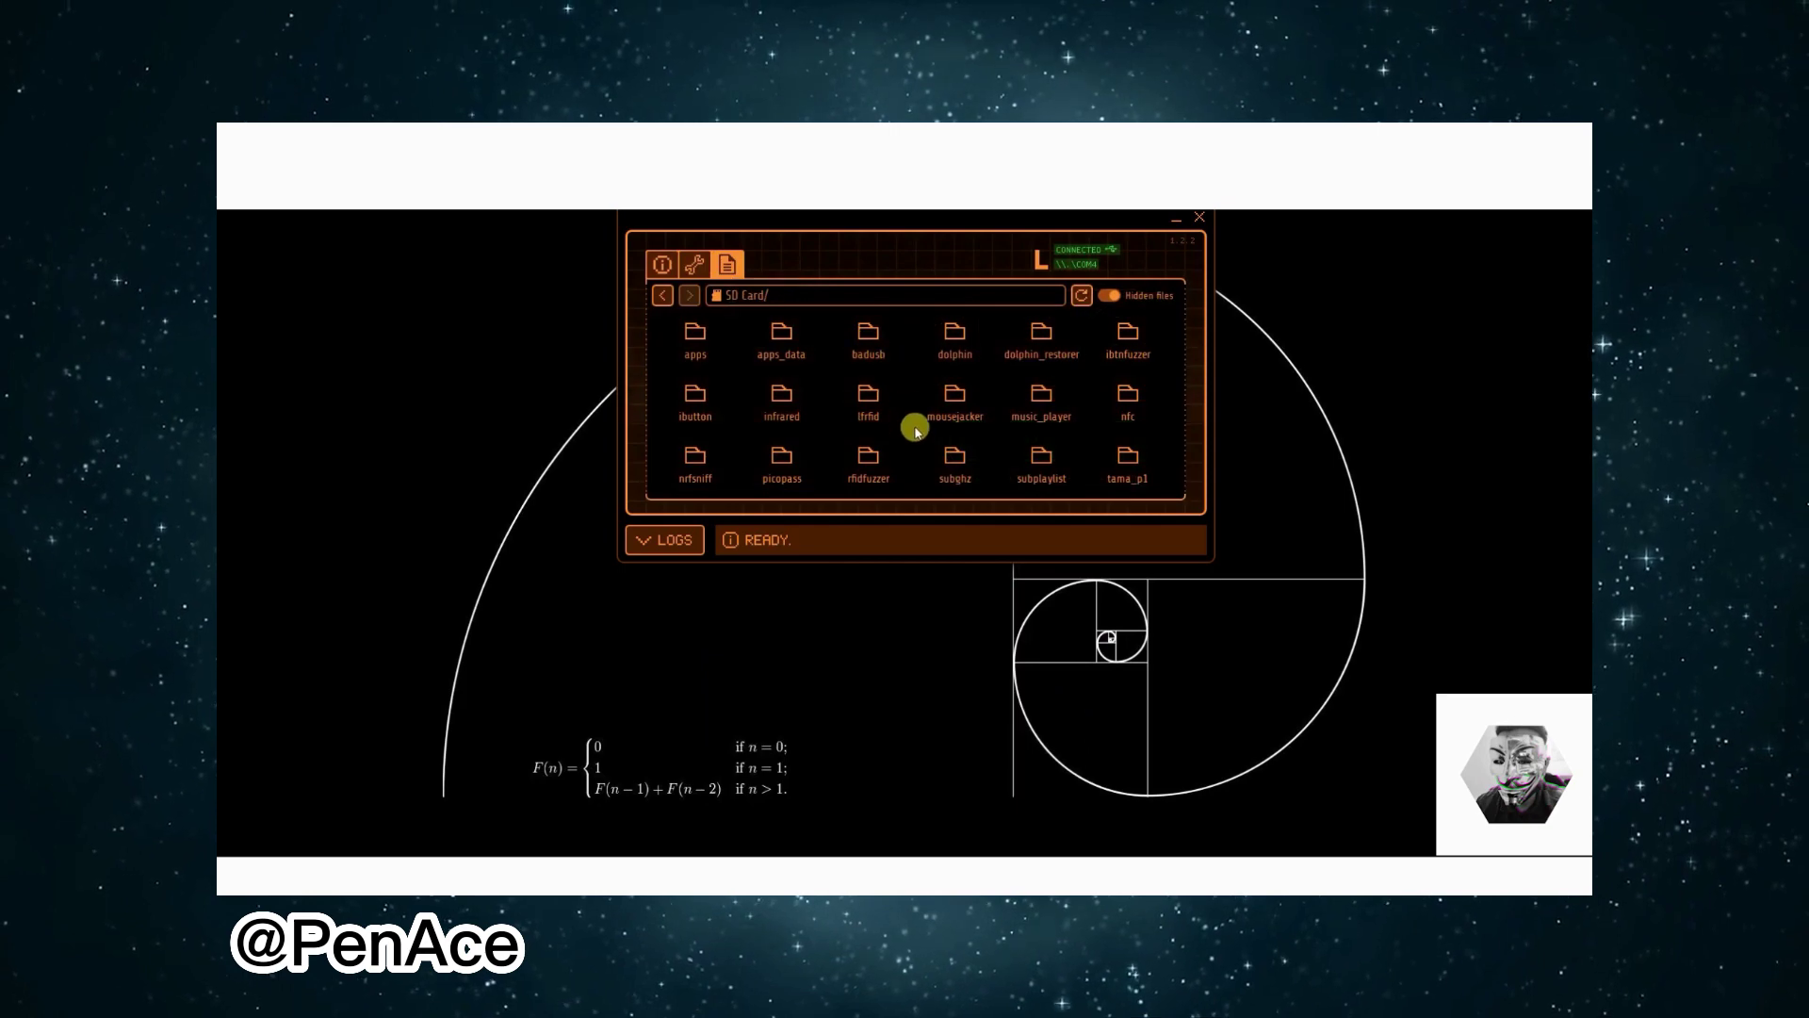
scroll(915, 430, down, 3)
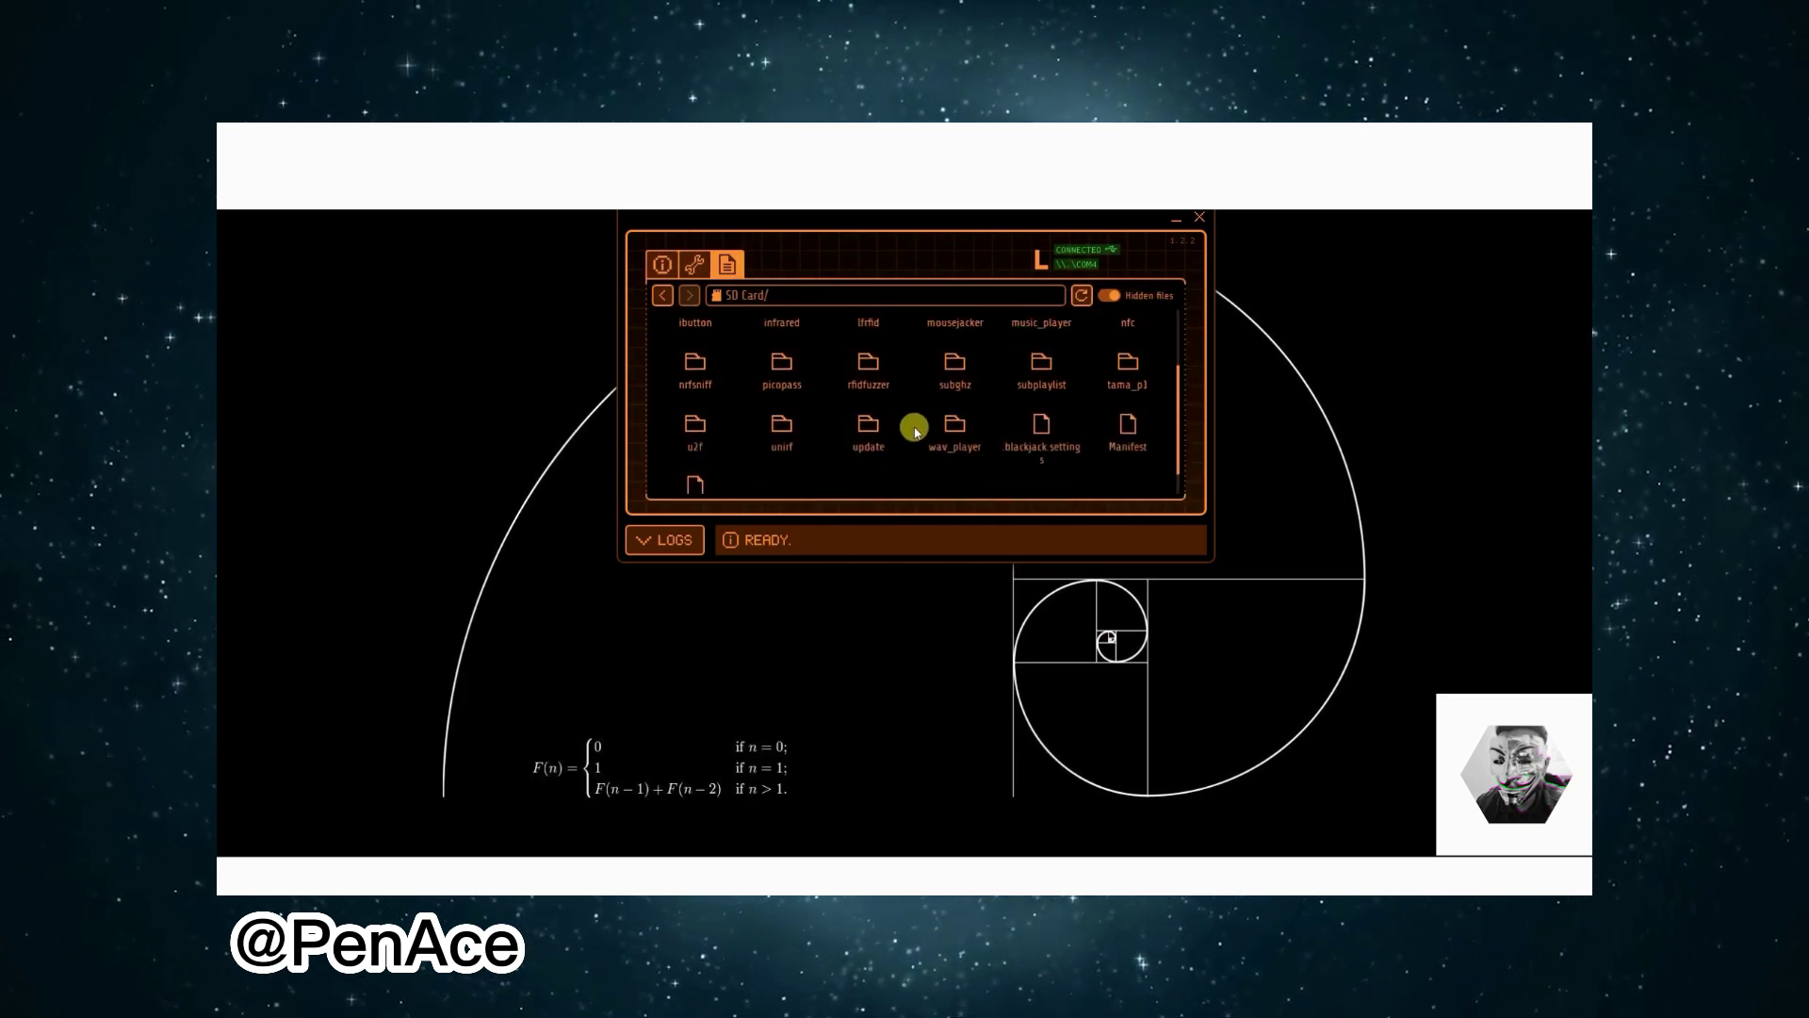
double_click(955, 362)
double_click(695, 332)
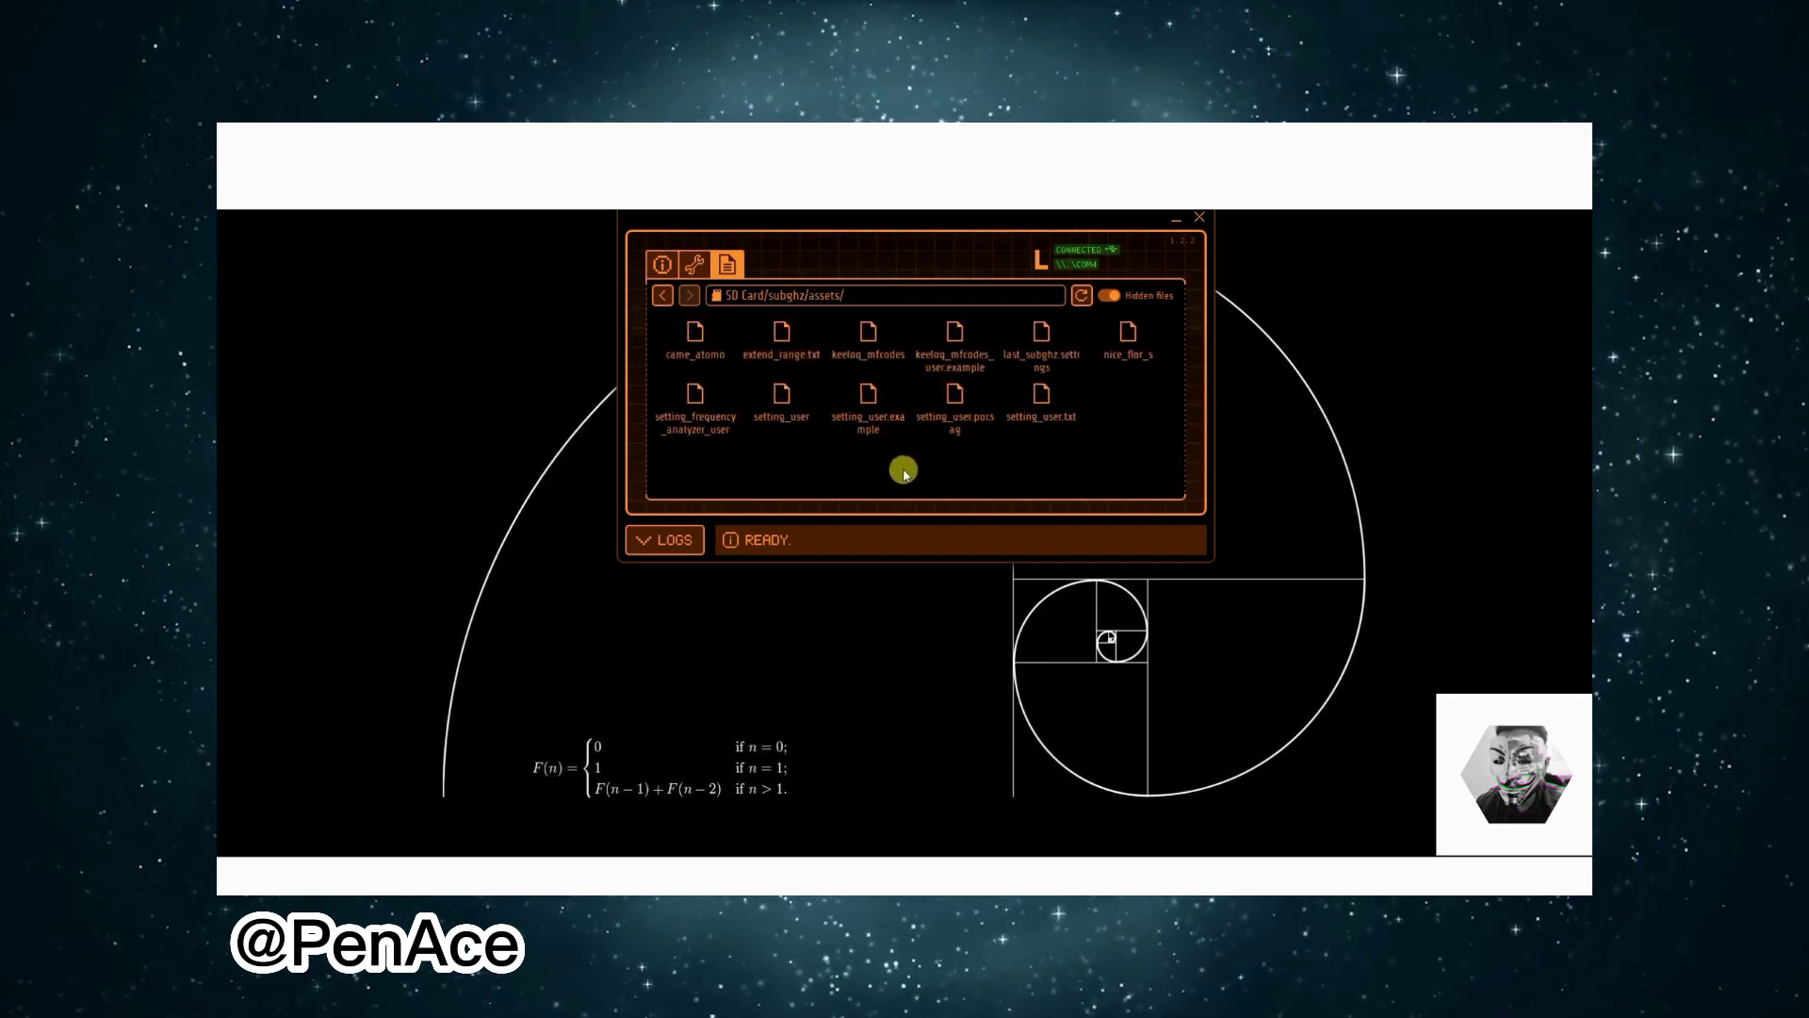
Step: Look over the setting_user files in subghz/assets and delete extend_range.txt
click(784, 404)
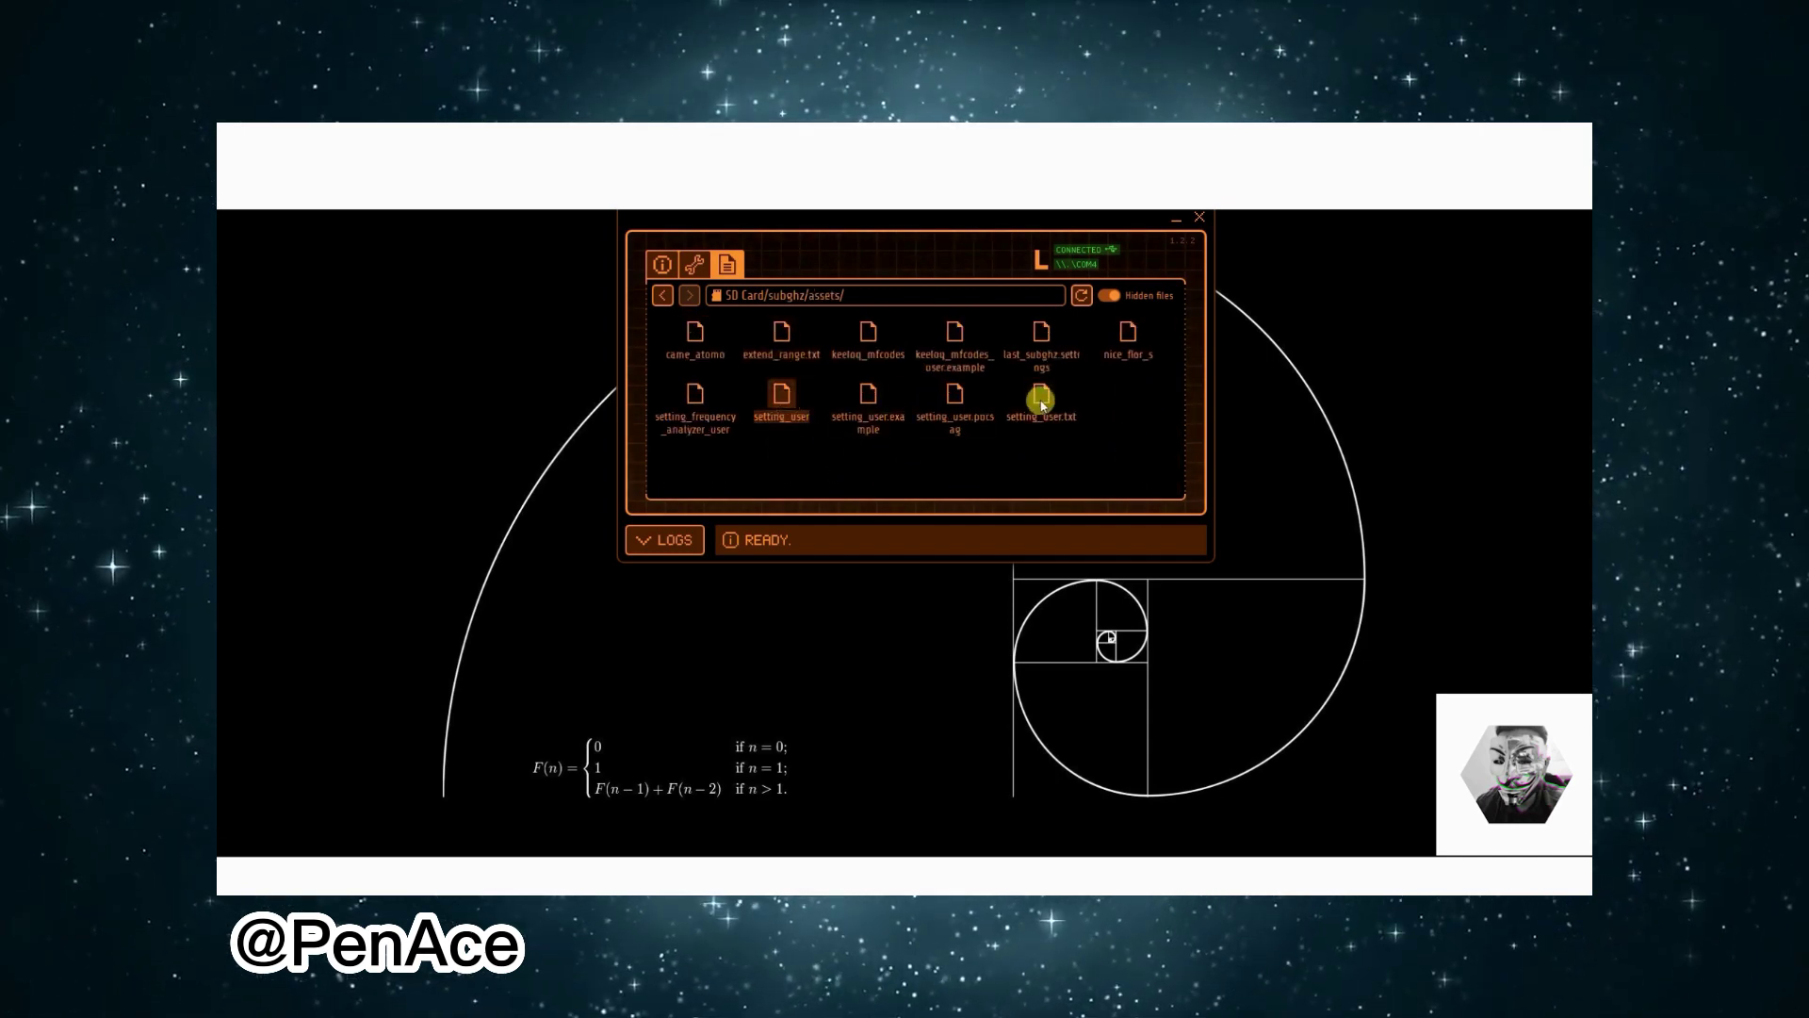
click(868, 400)
click(781, 335)
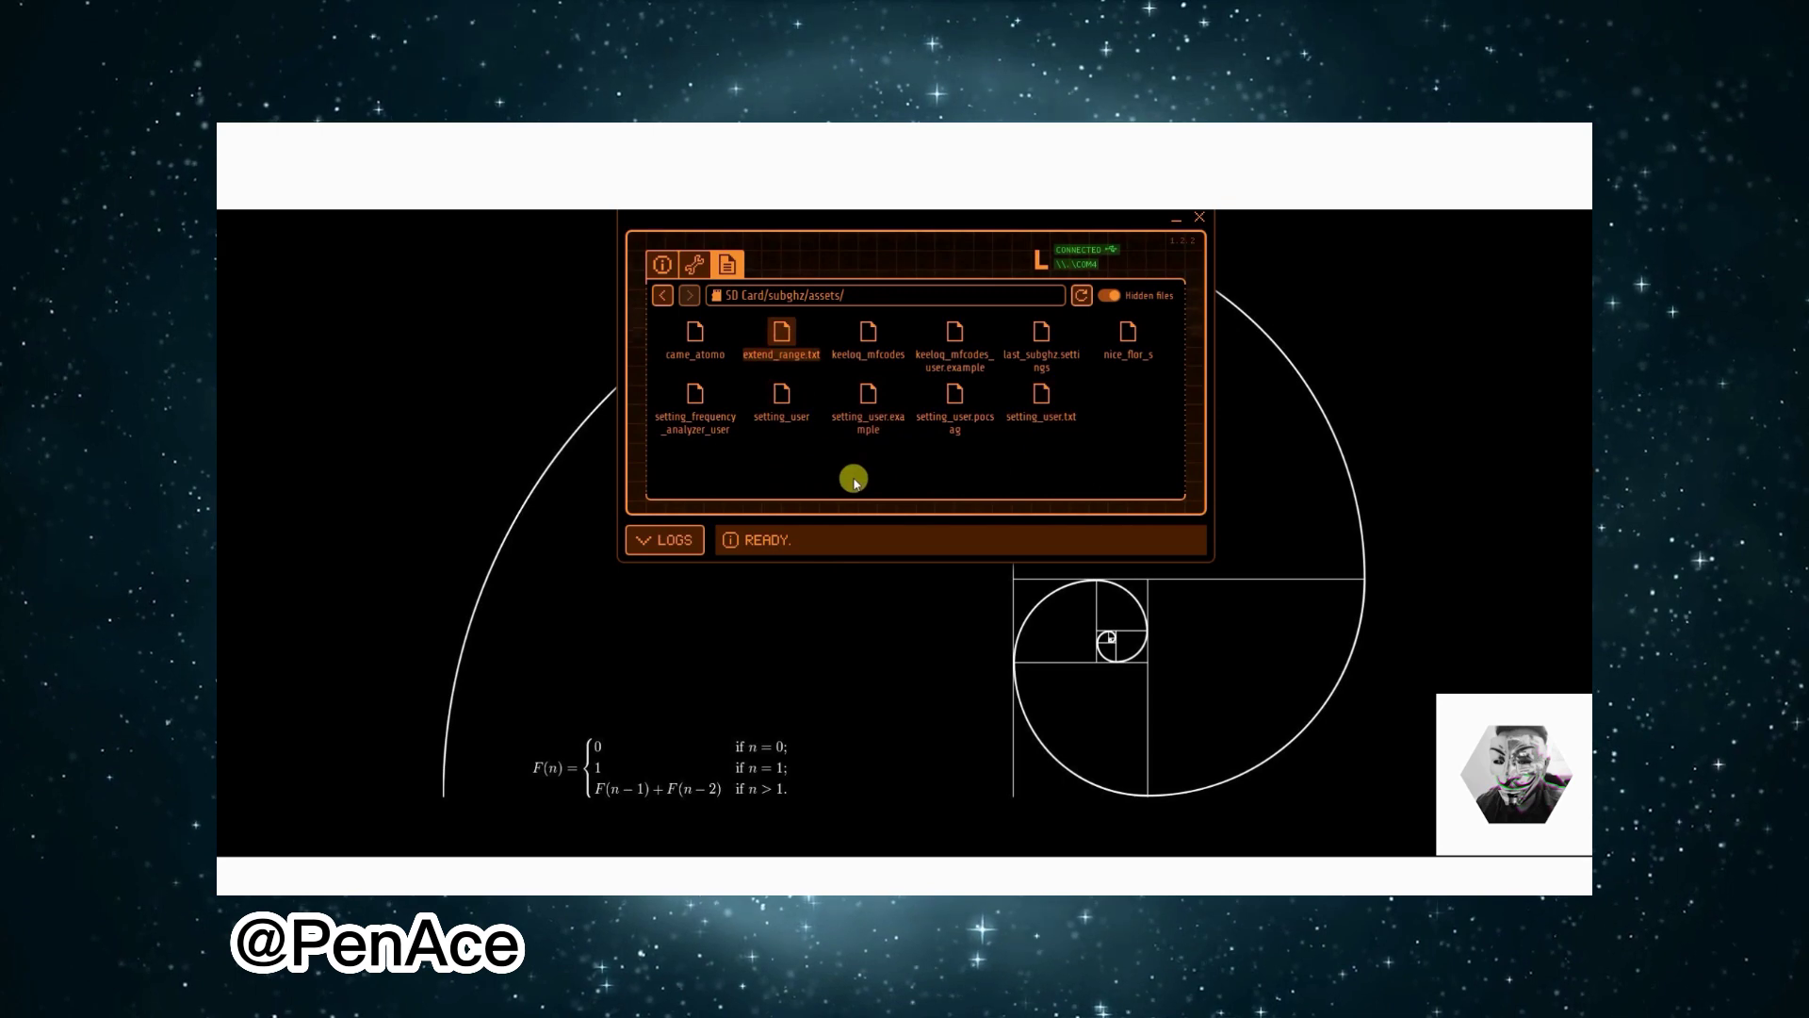
right_click(781, 335)
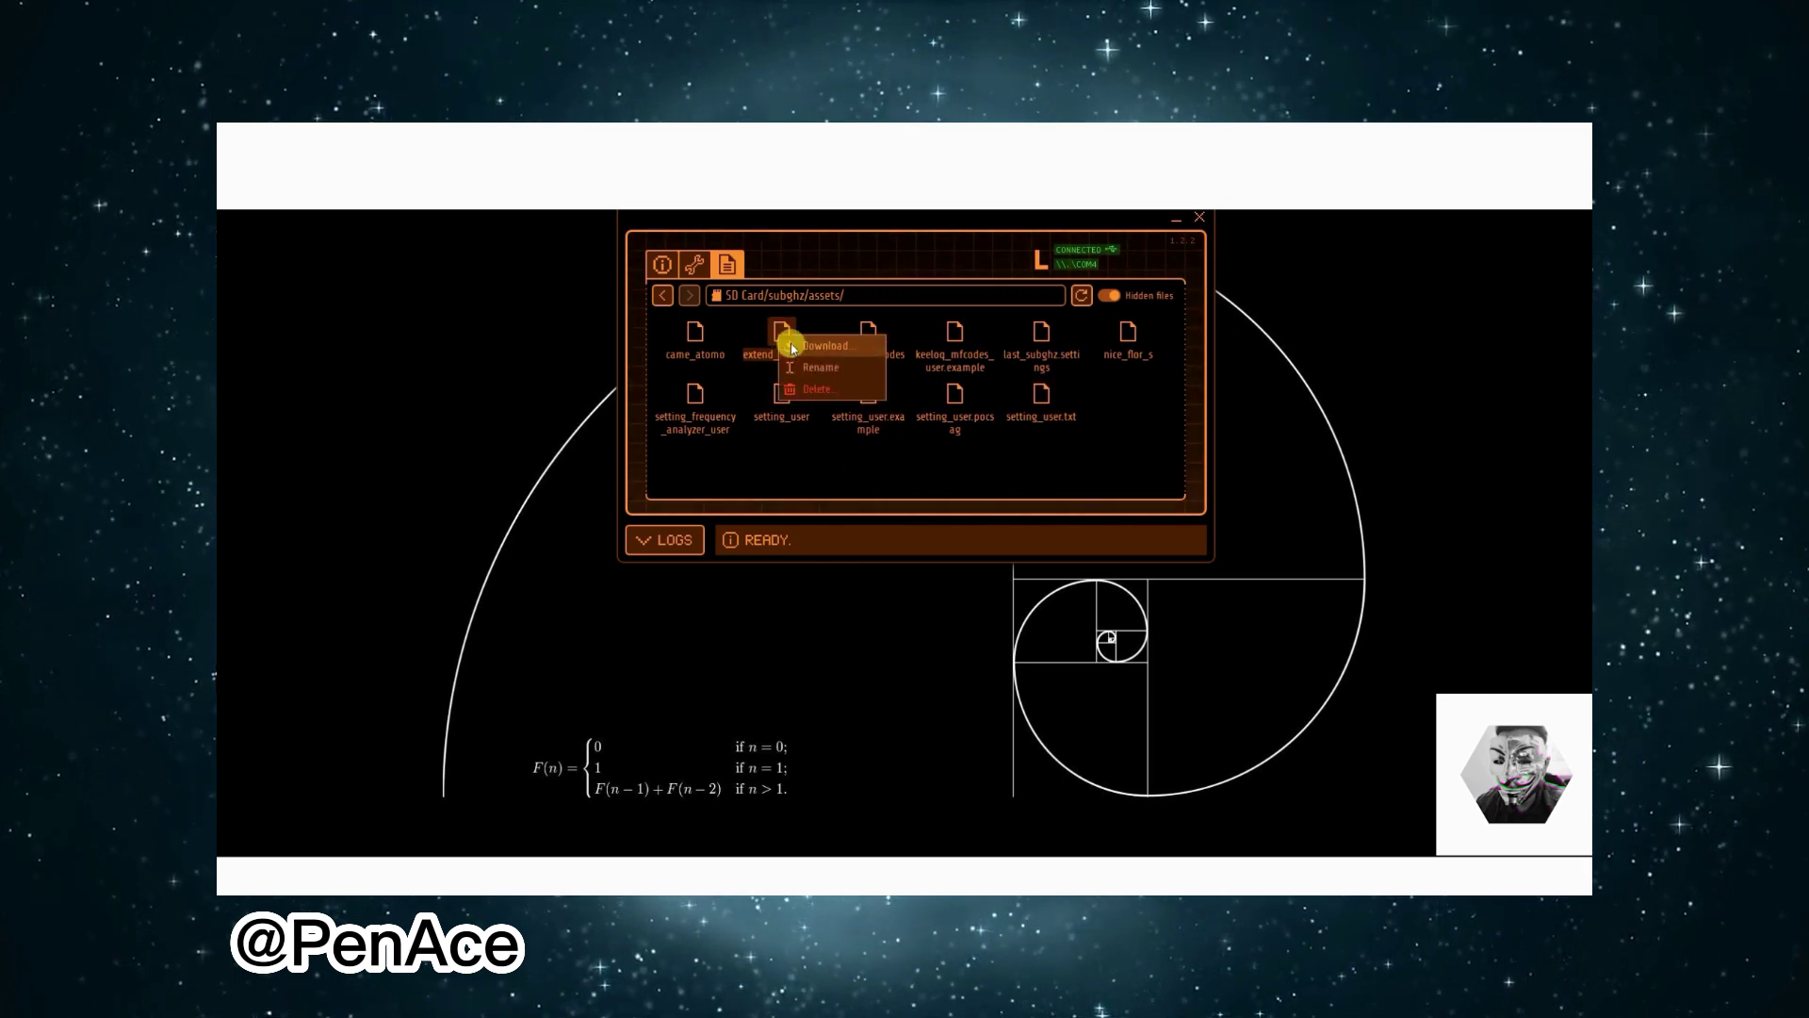
click(817, 390)
click(848, 415)
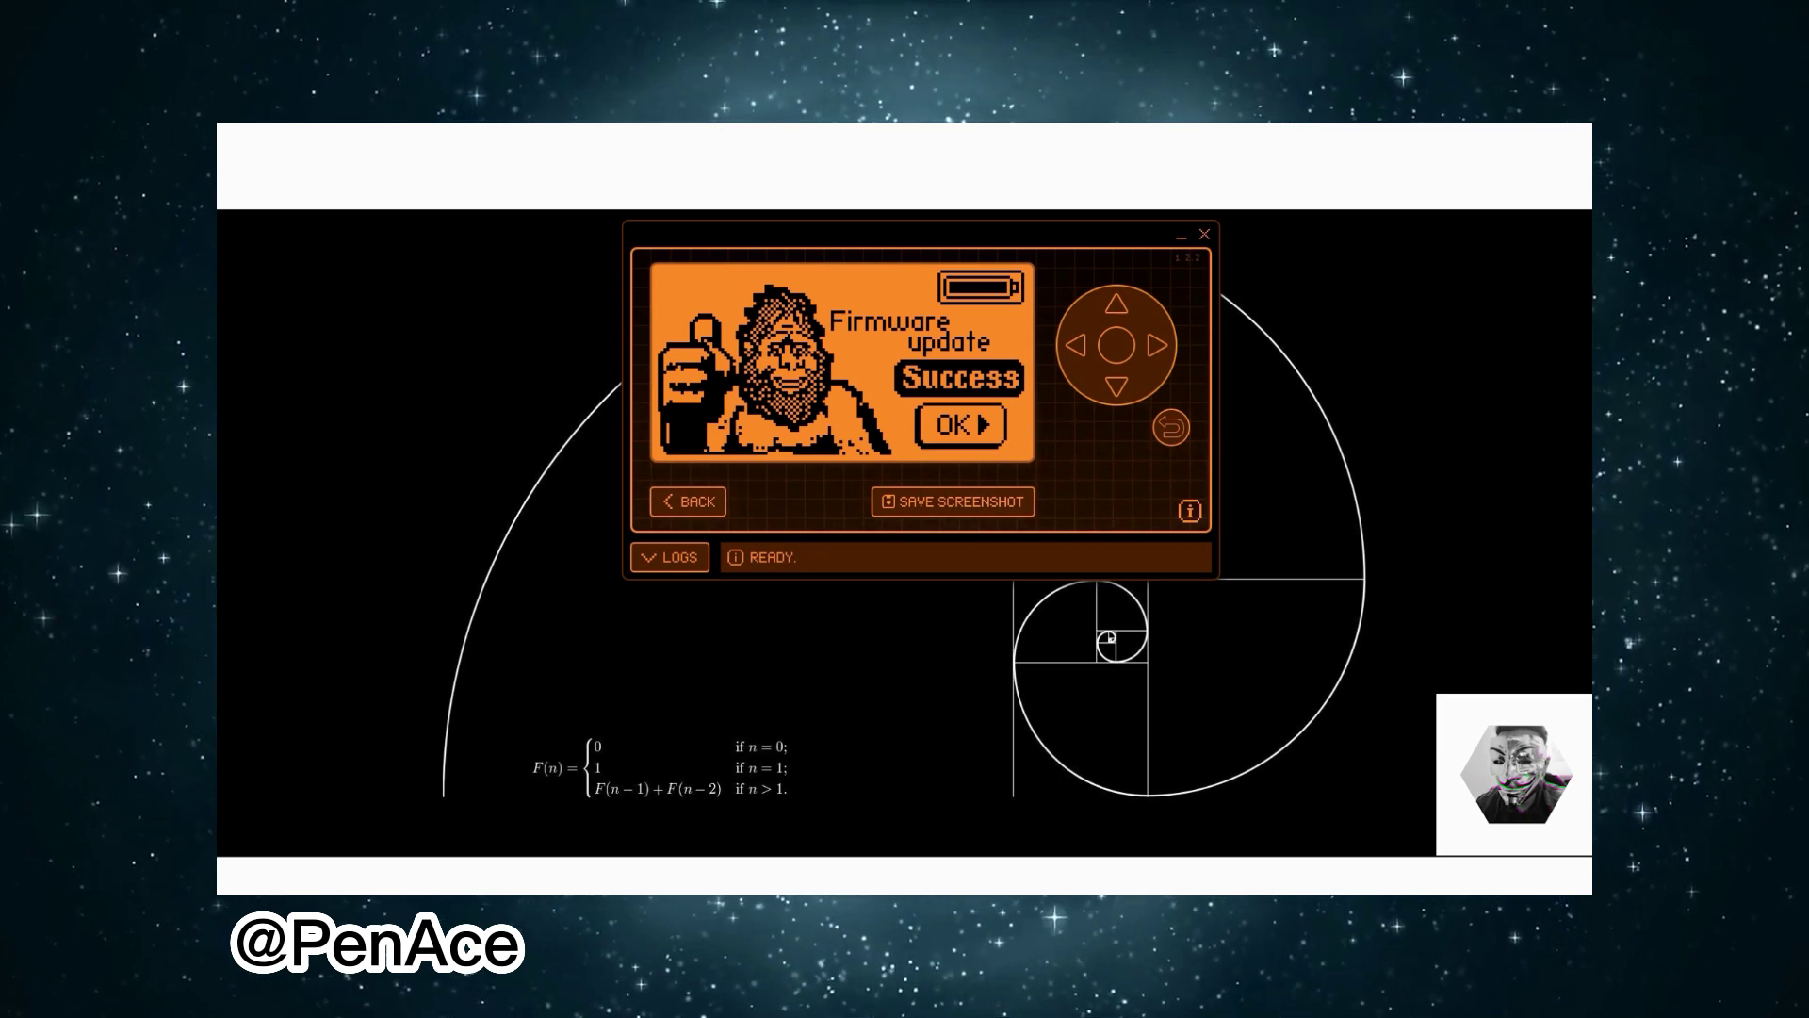
Step: Dismiss the firmware update success screen and view the T800 and T1000 desktop animations on the Flipper
click(1156, 345)
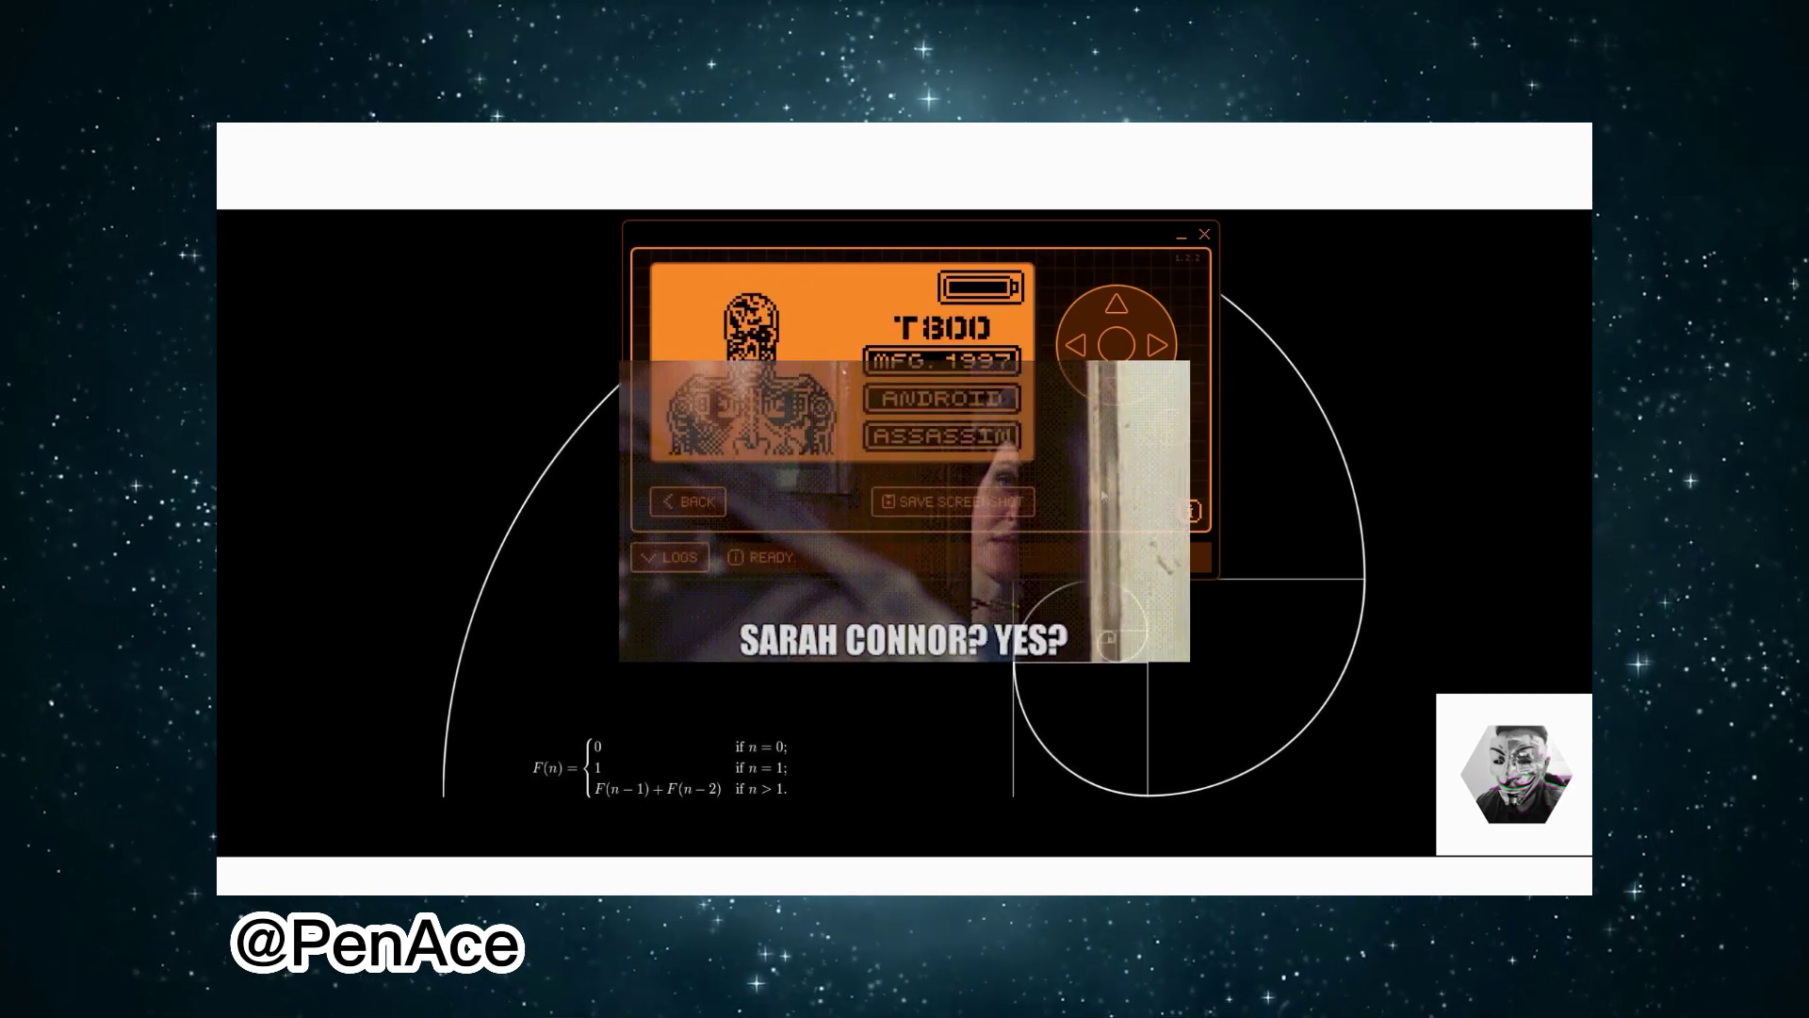
click(1116, 350)
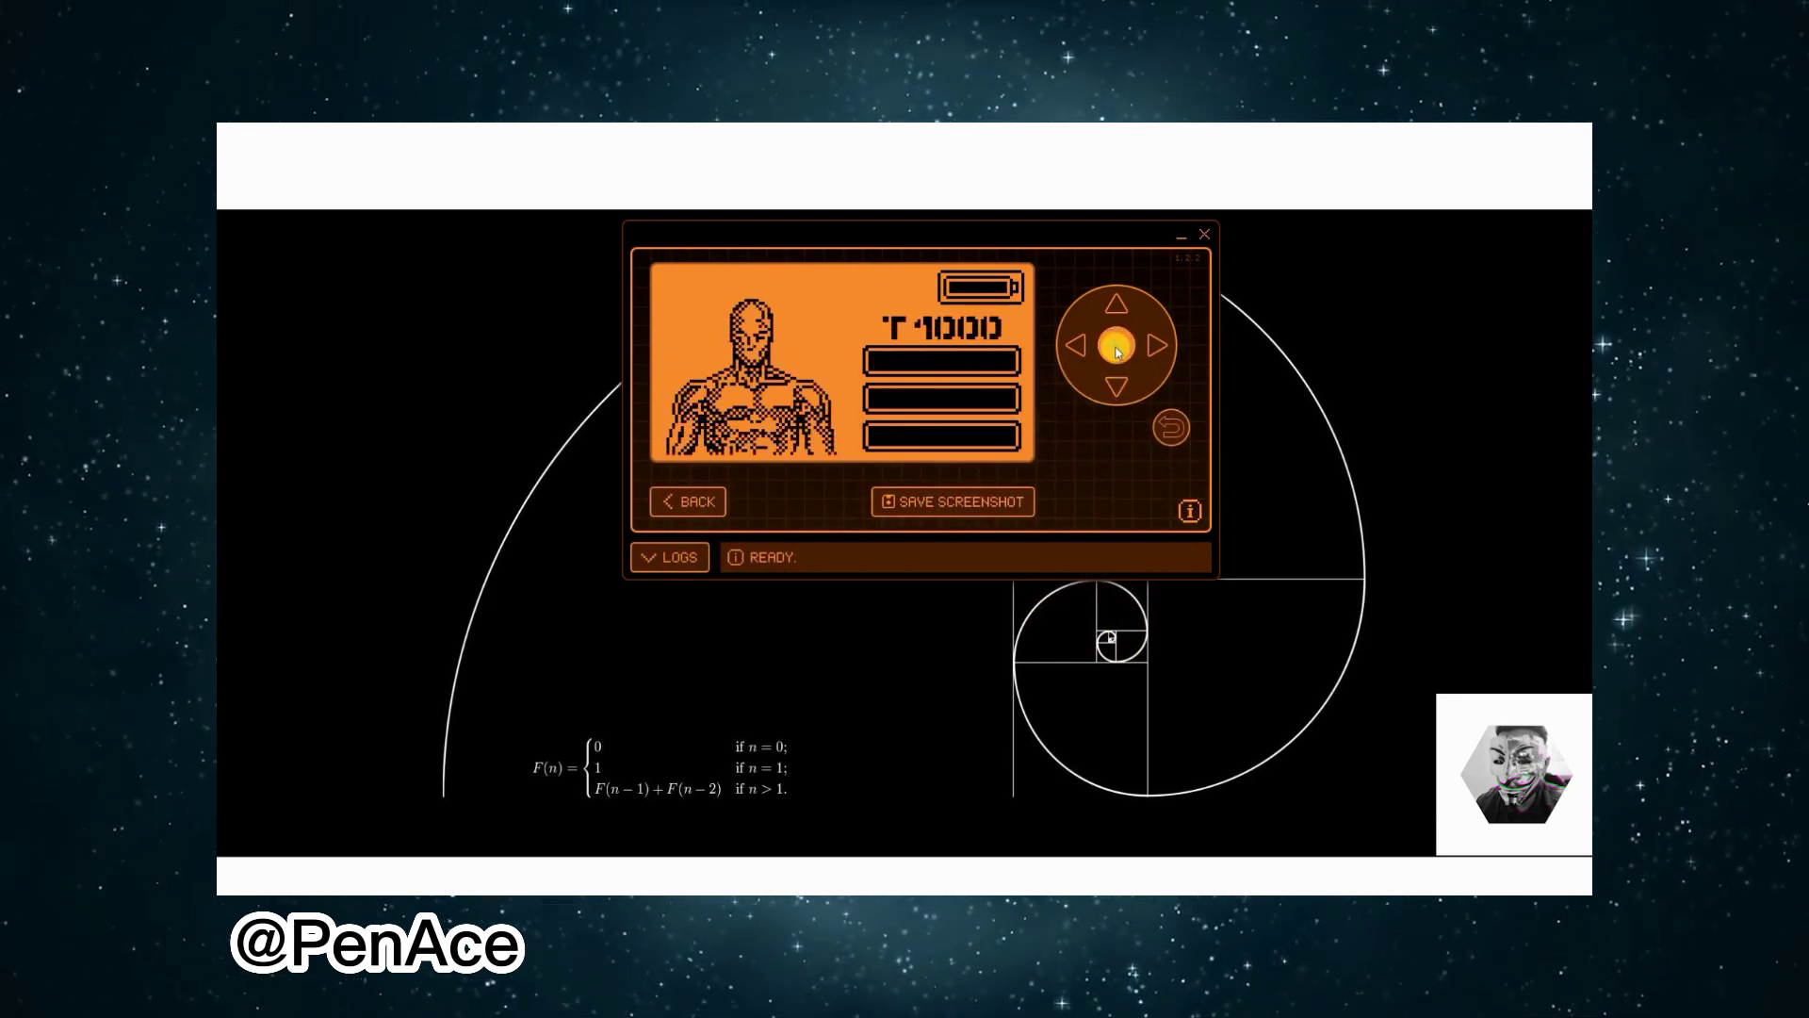
click(1116, 350)
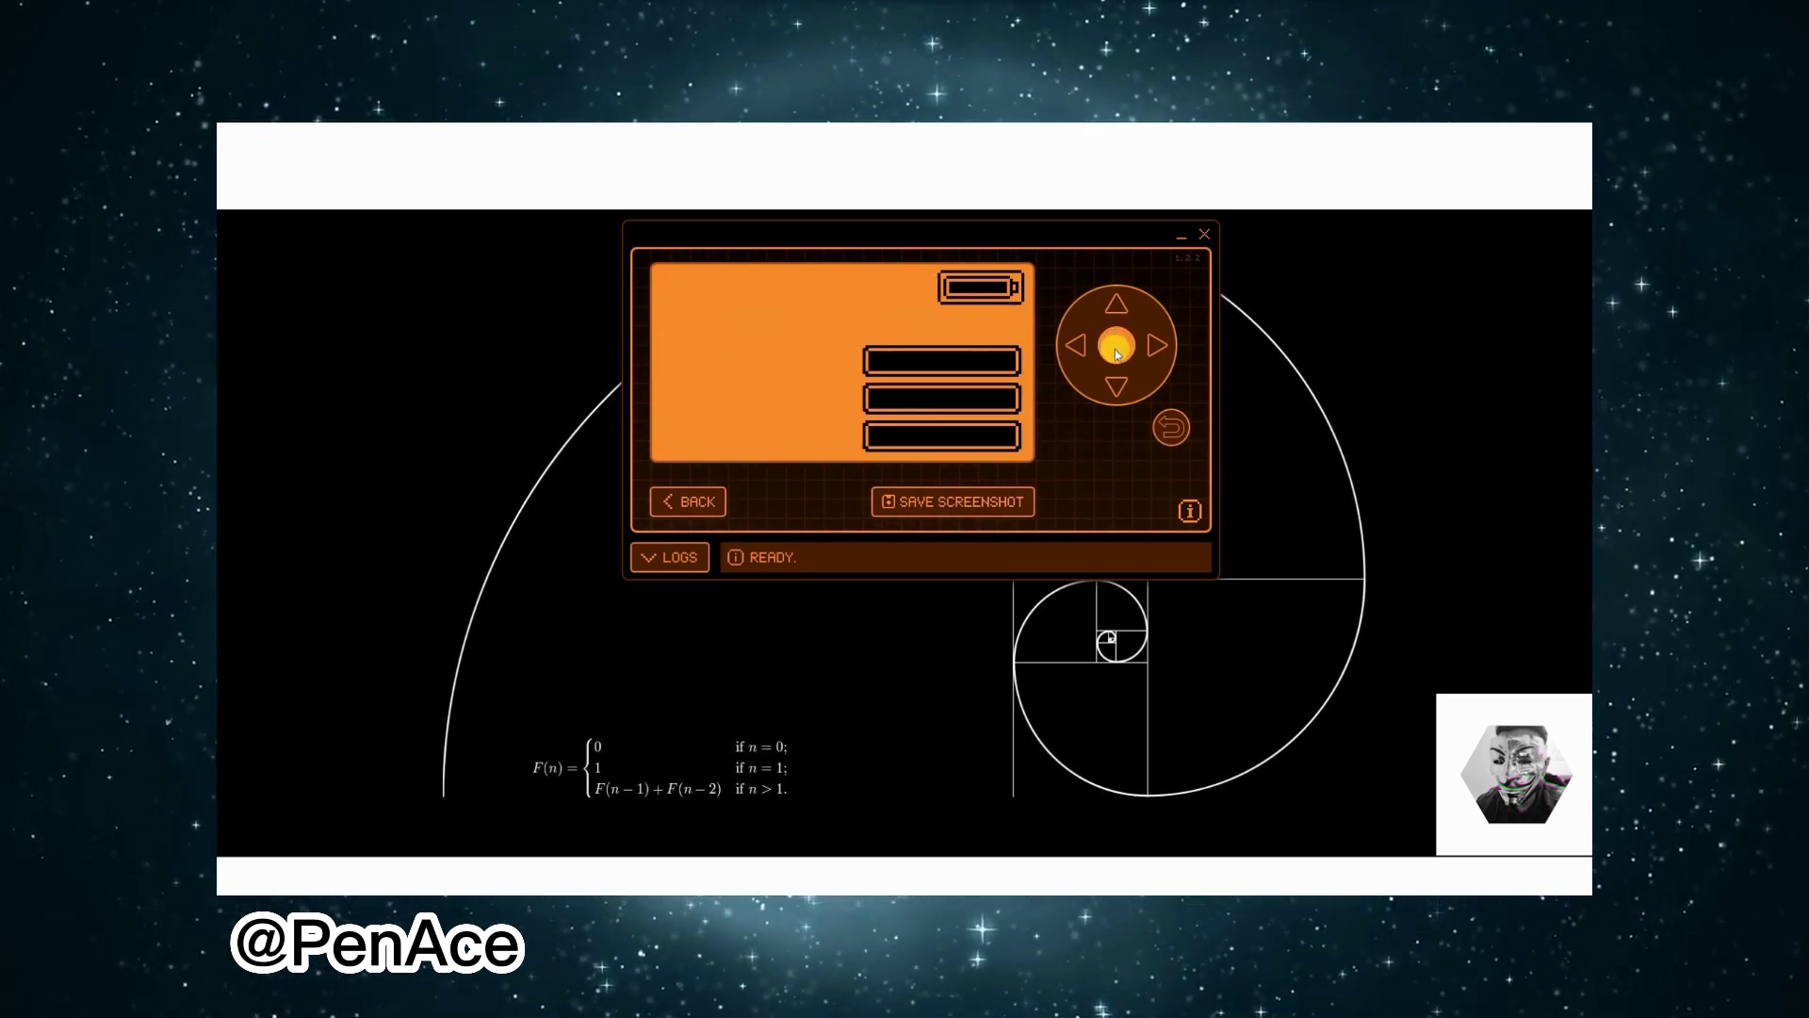
click(1115, 349)
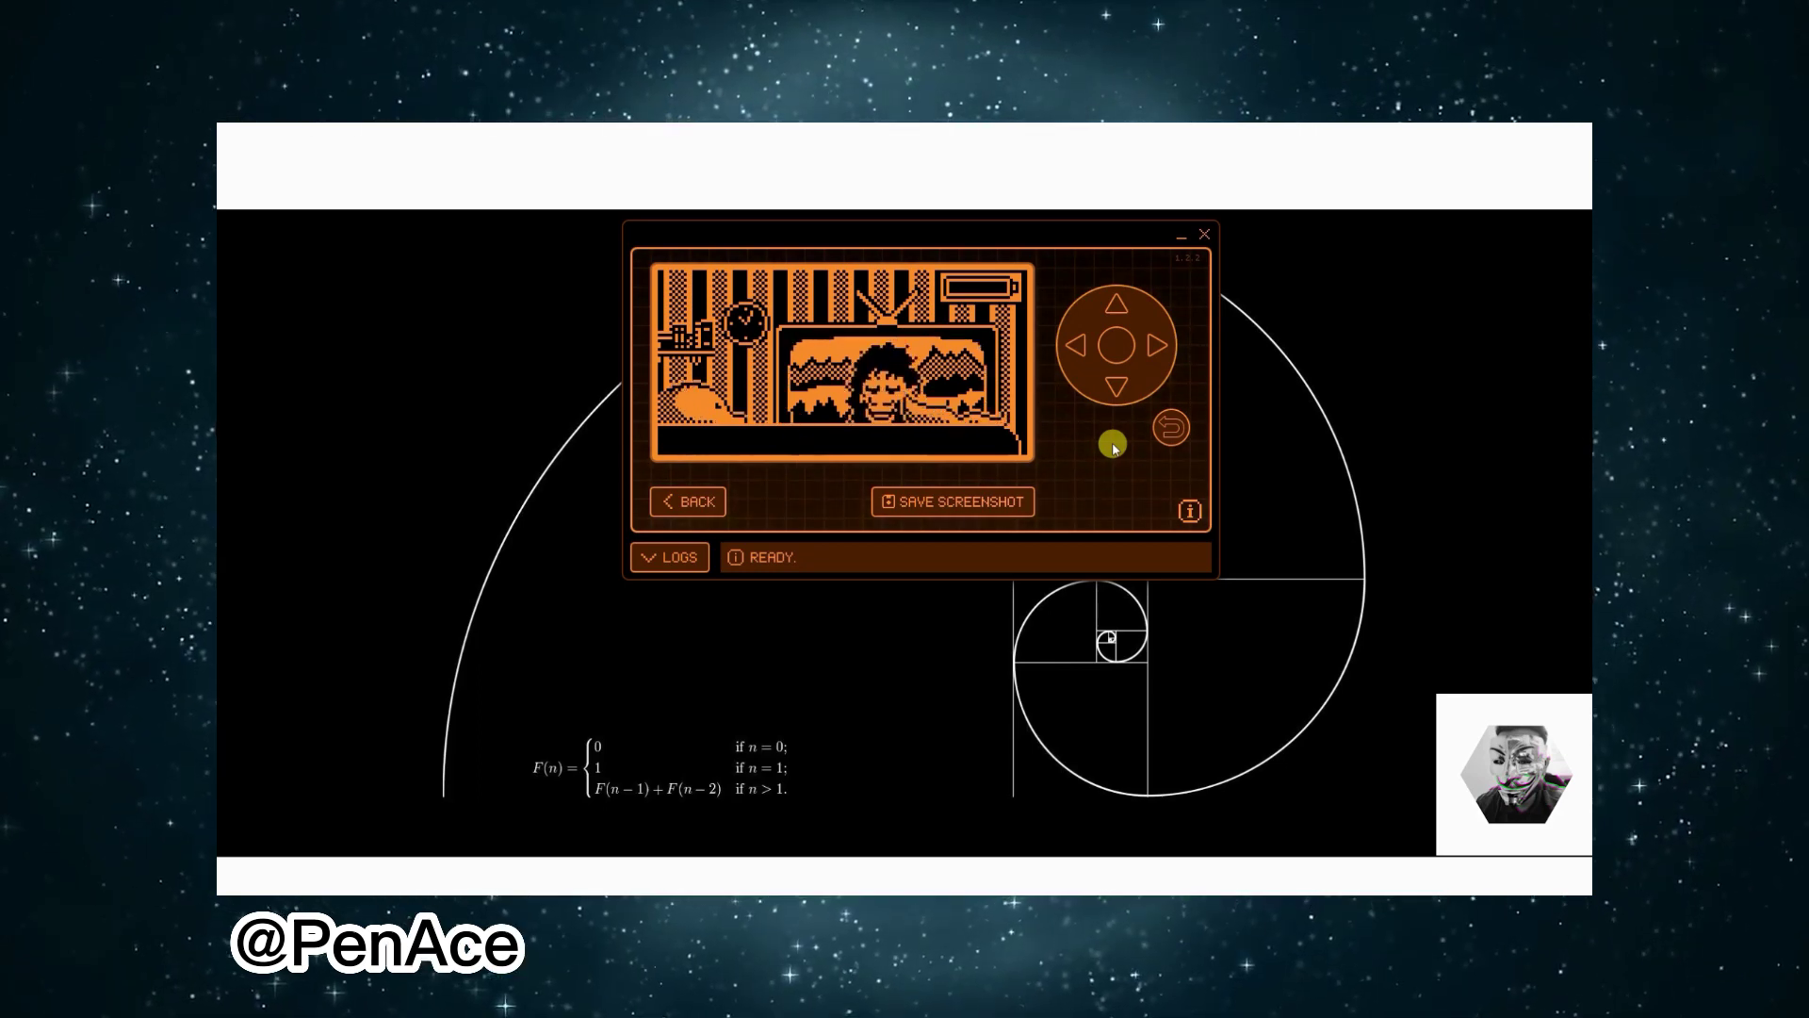
click(1126, 355)
click(1126, 355)
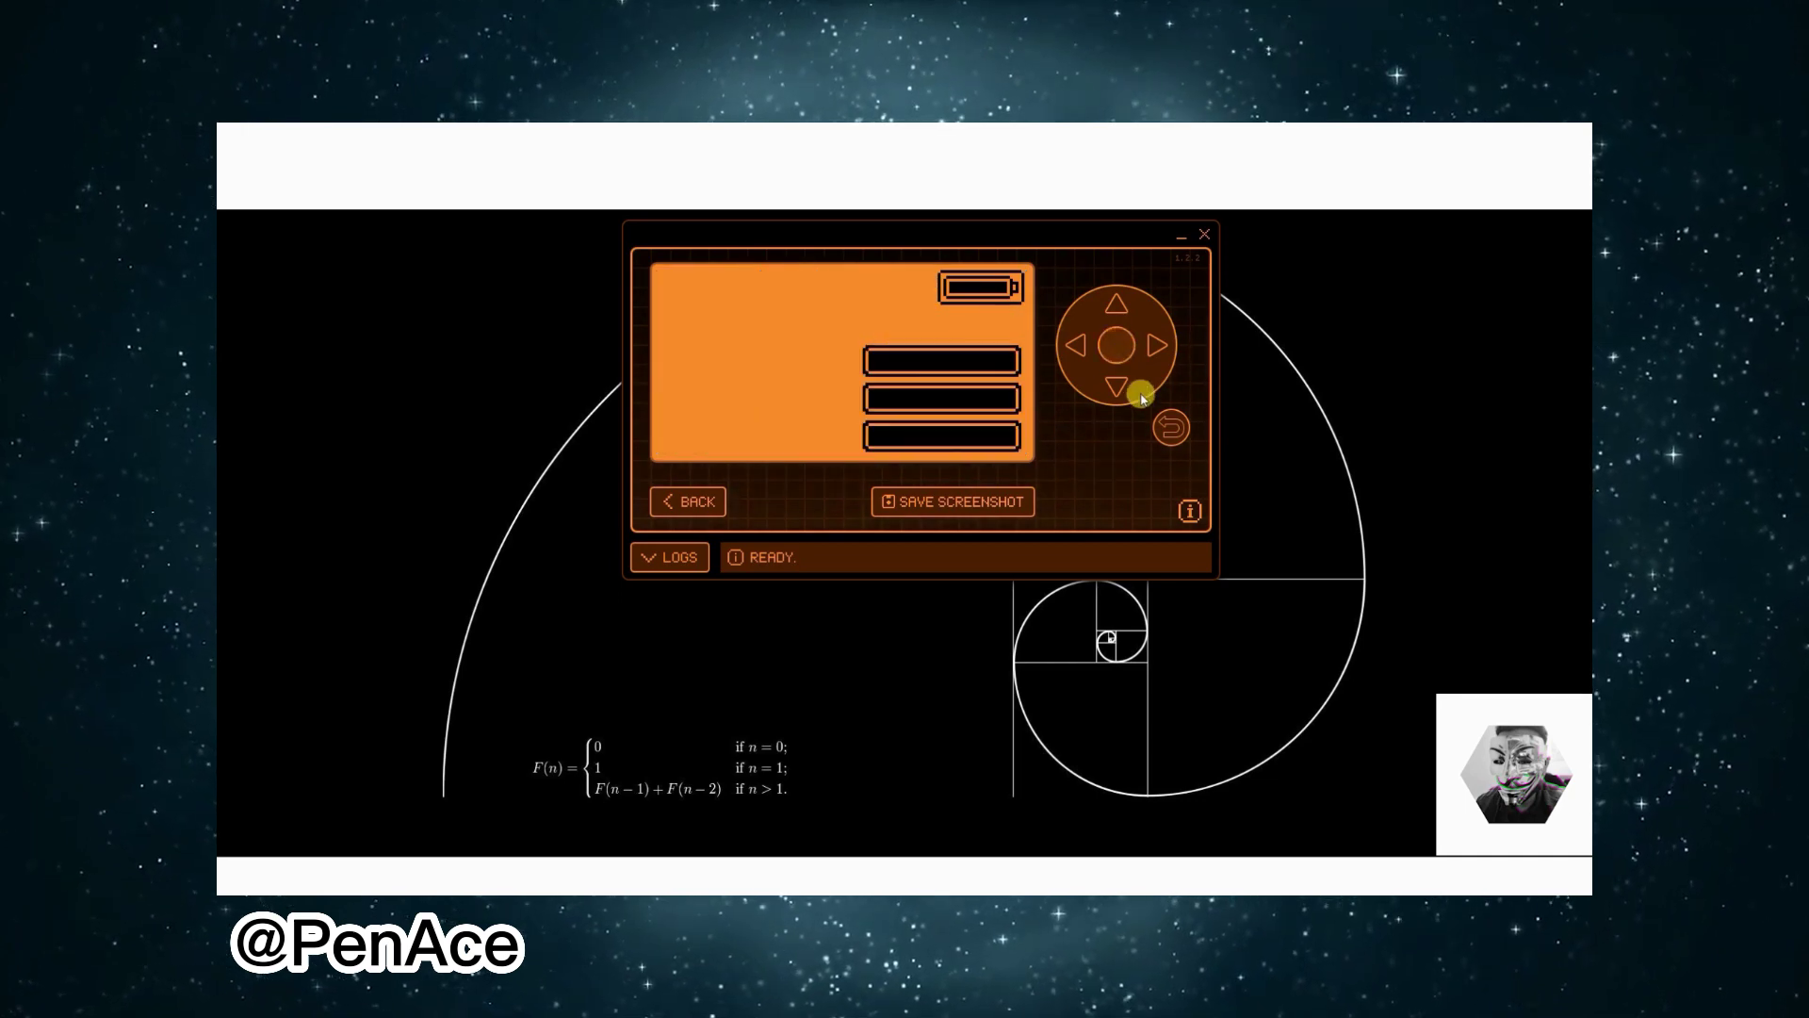
click(1116, 349)
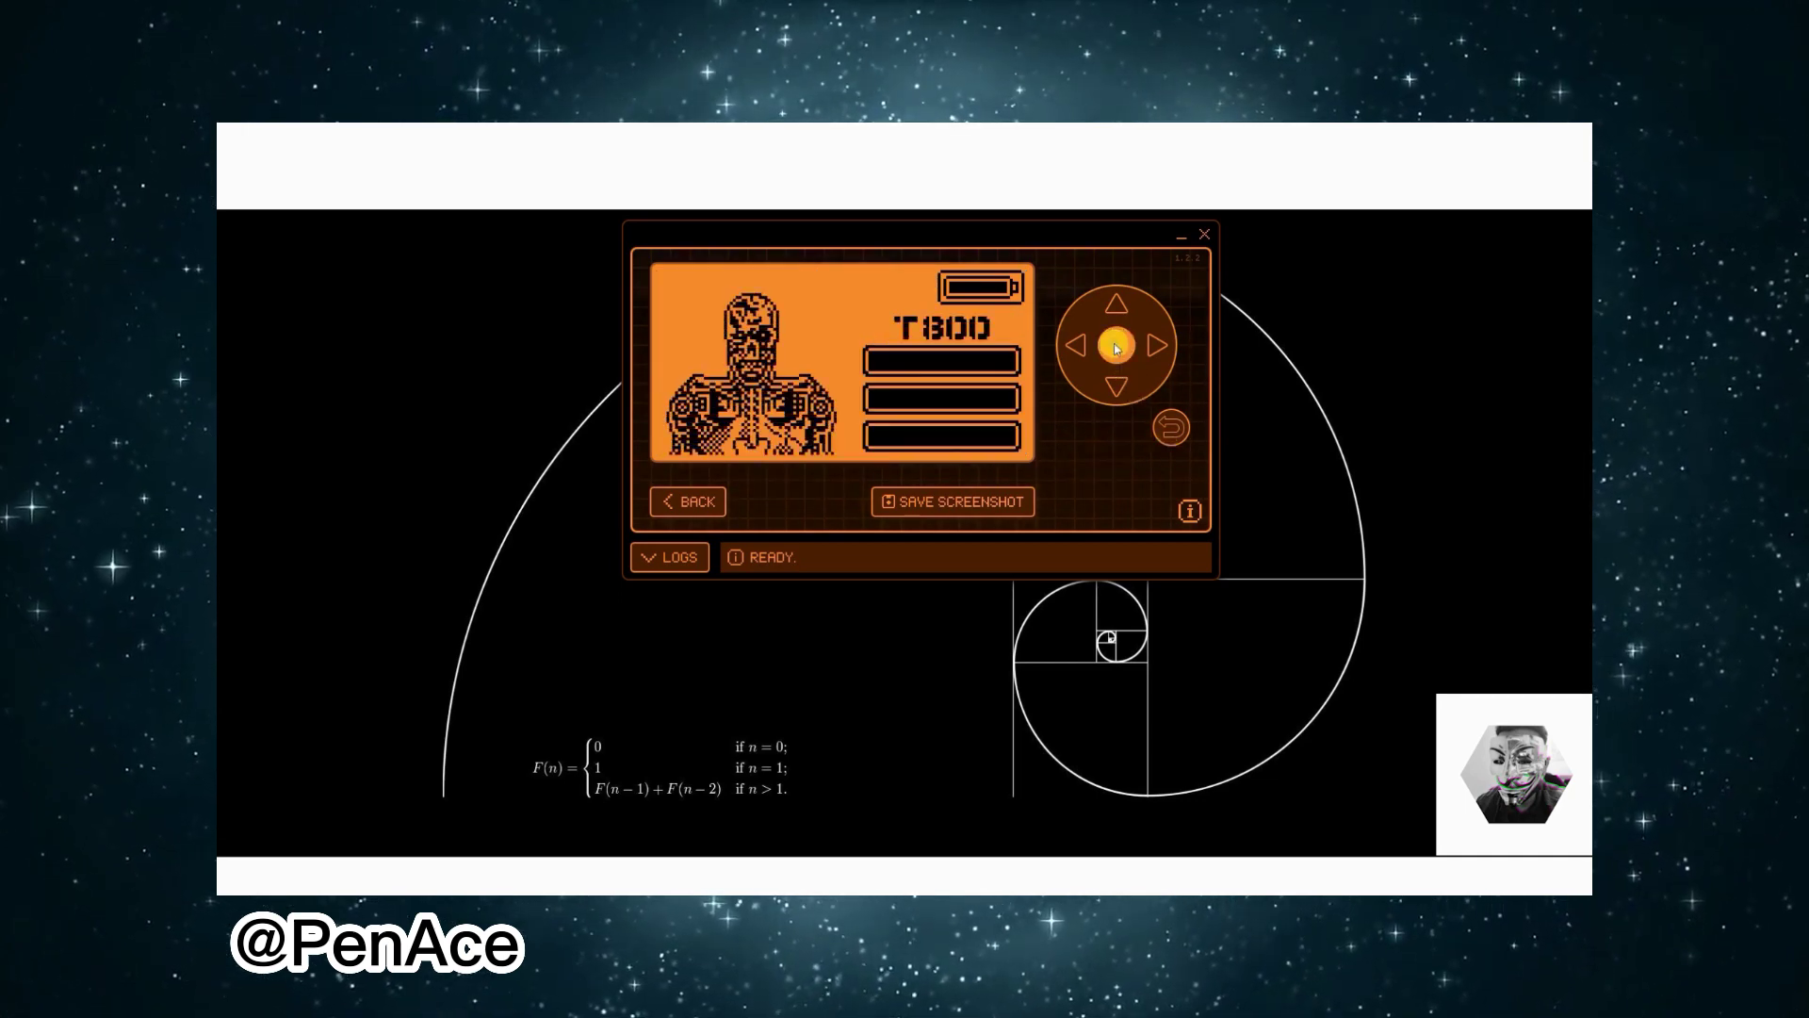
click(1116, 348)
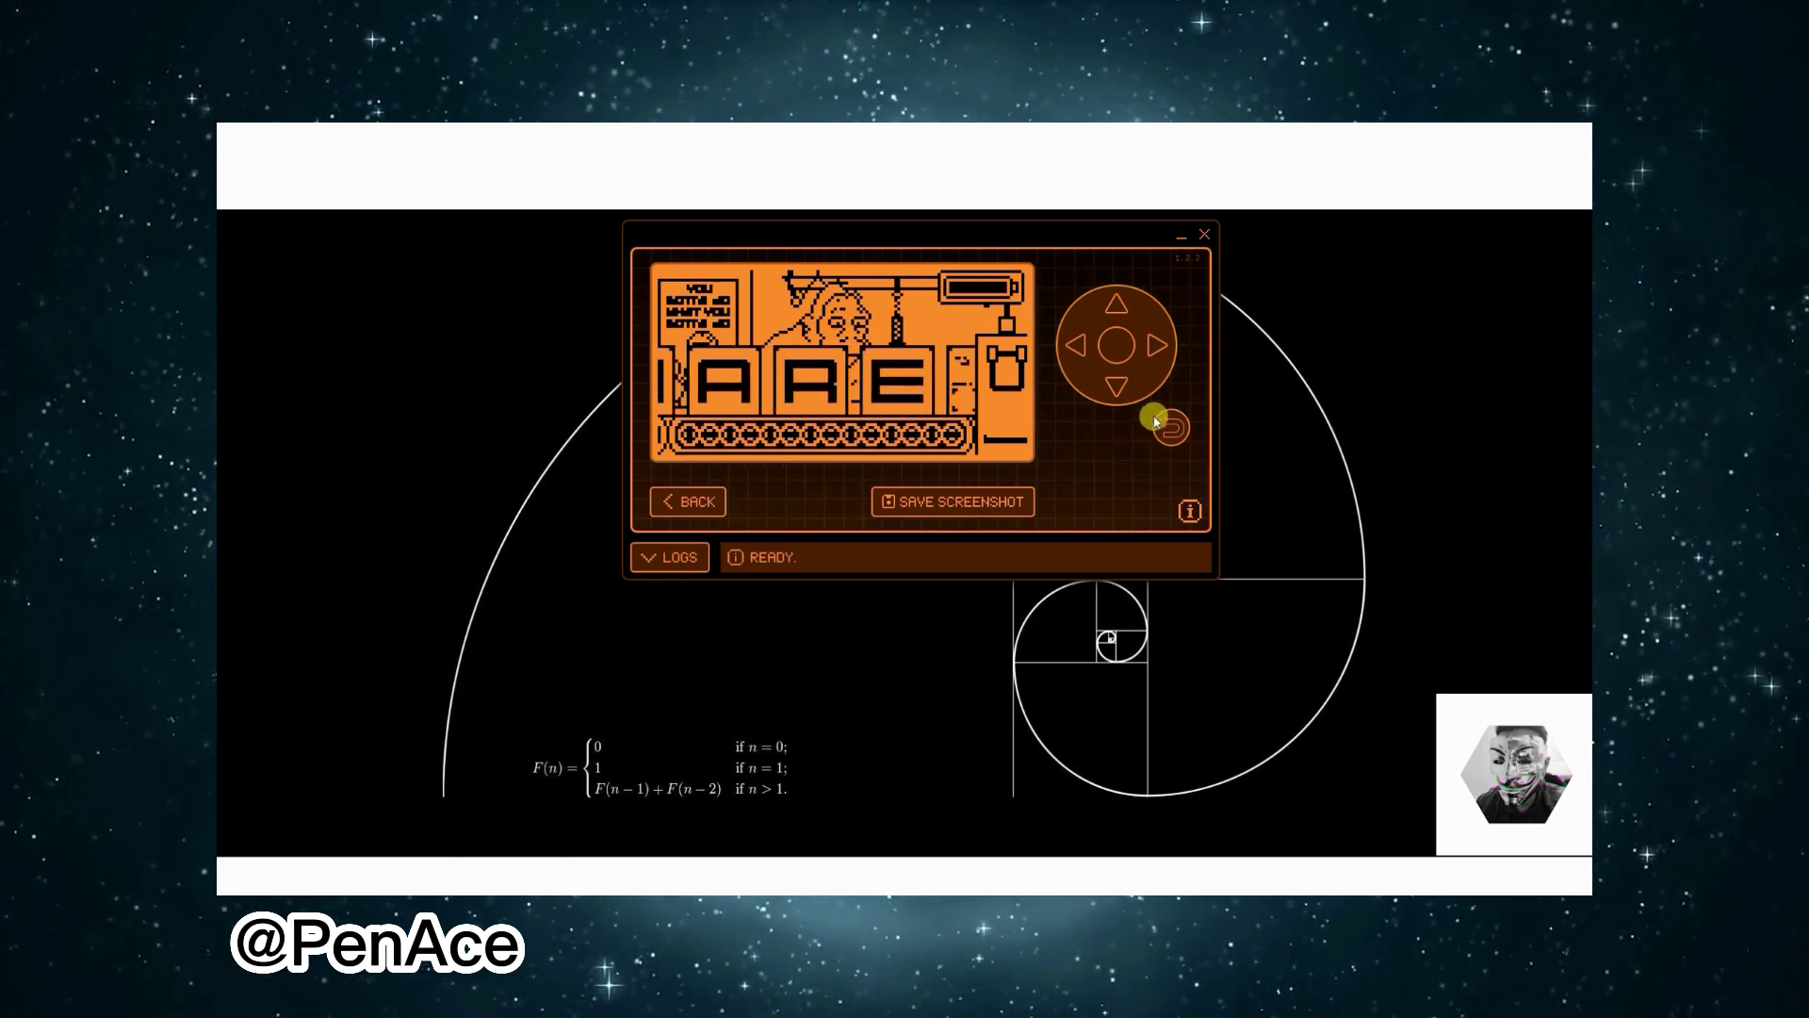
click(1117, 349)
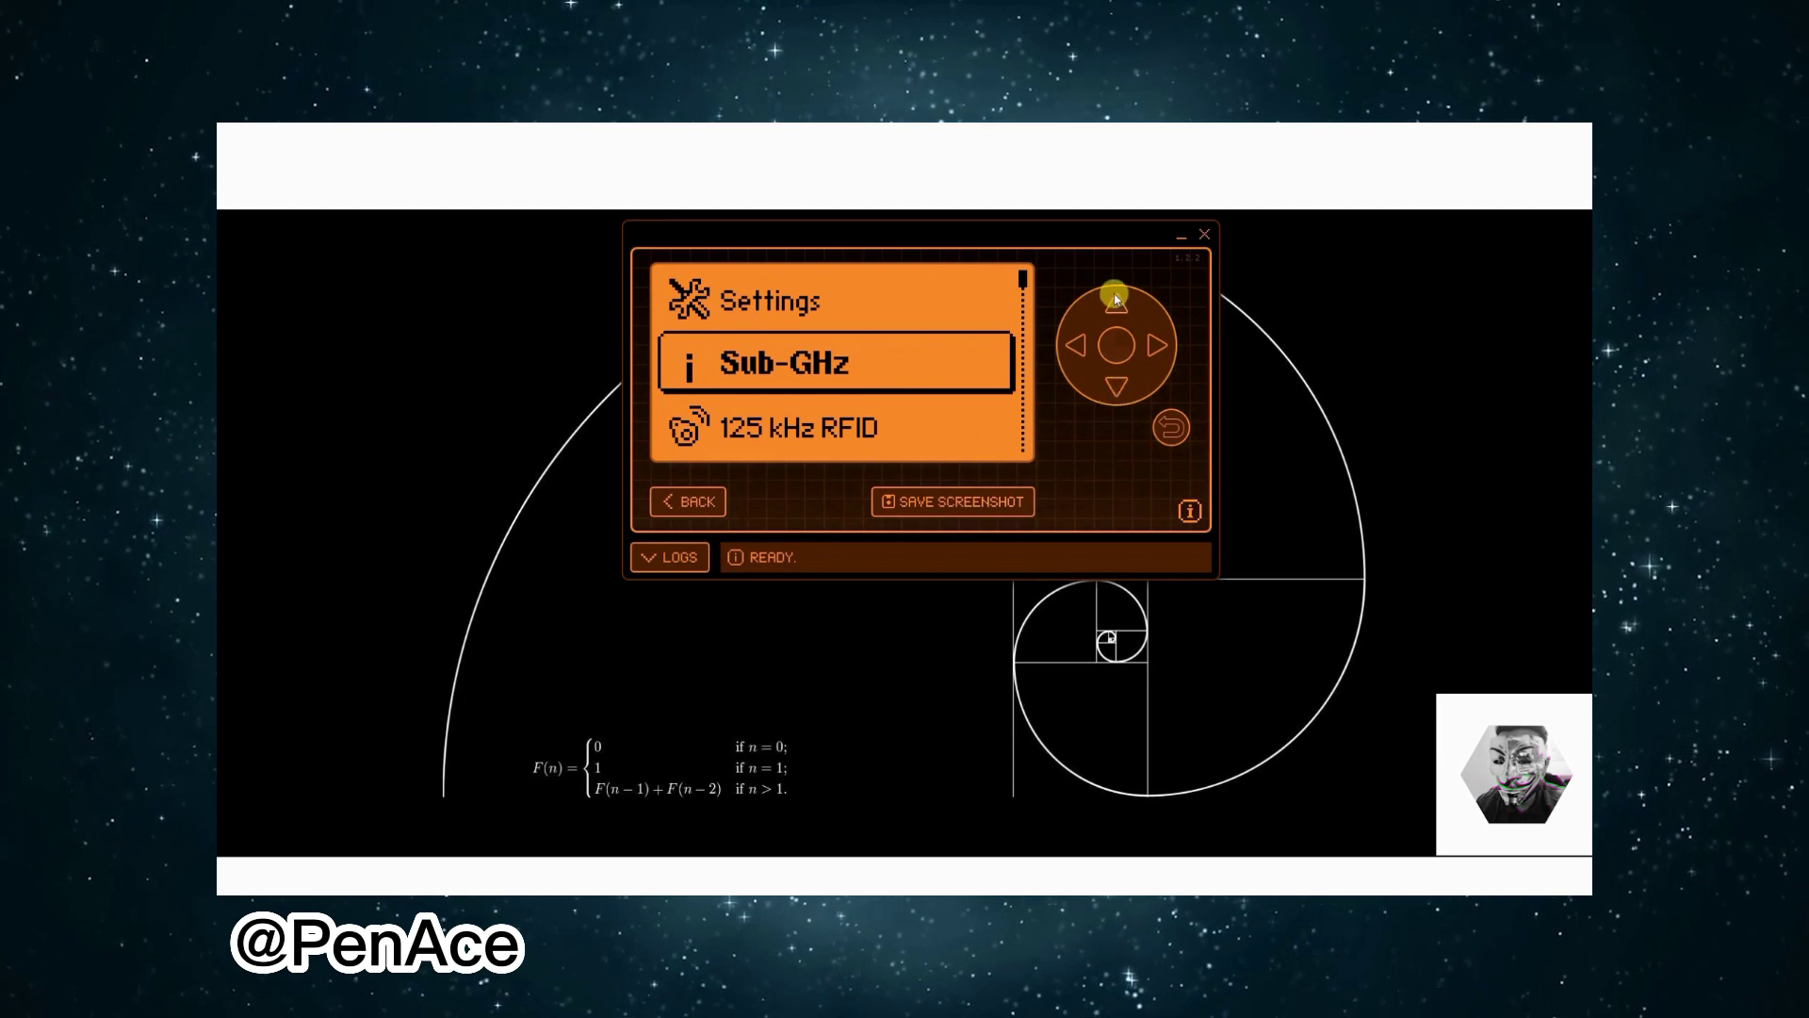
Step: Open the Sub-GHz Read screen and set its frequency to 915.00 in the configuration
click(1118, 350)
click(1114, 350)
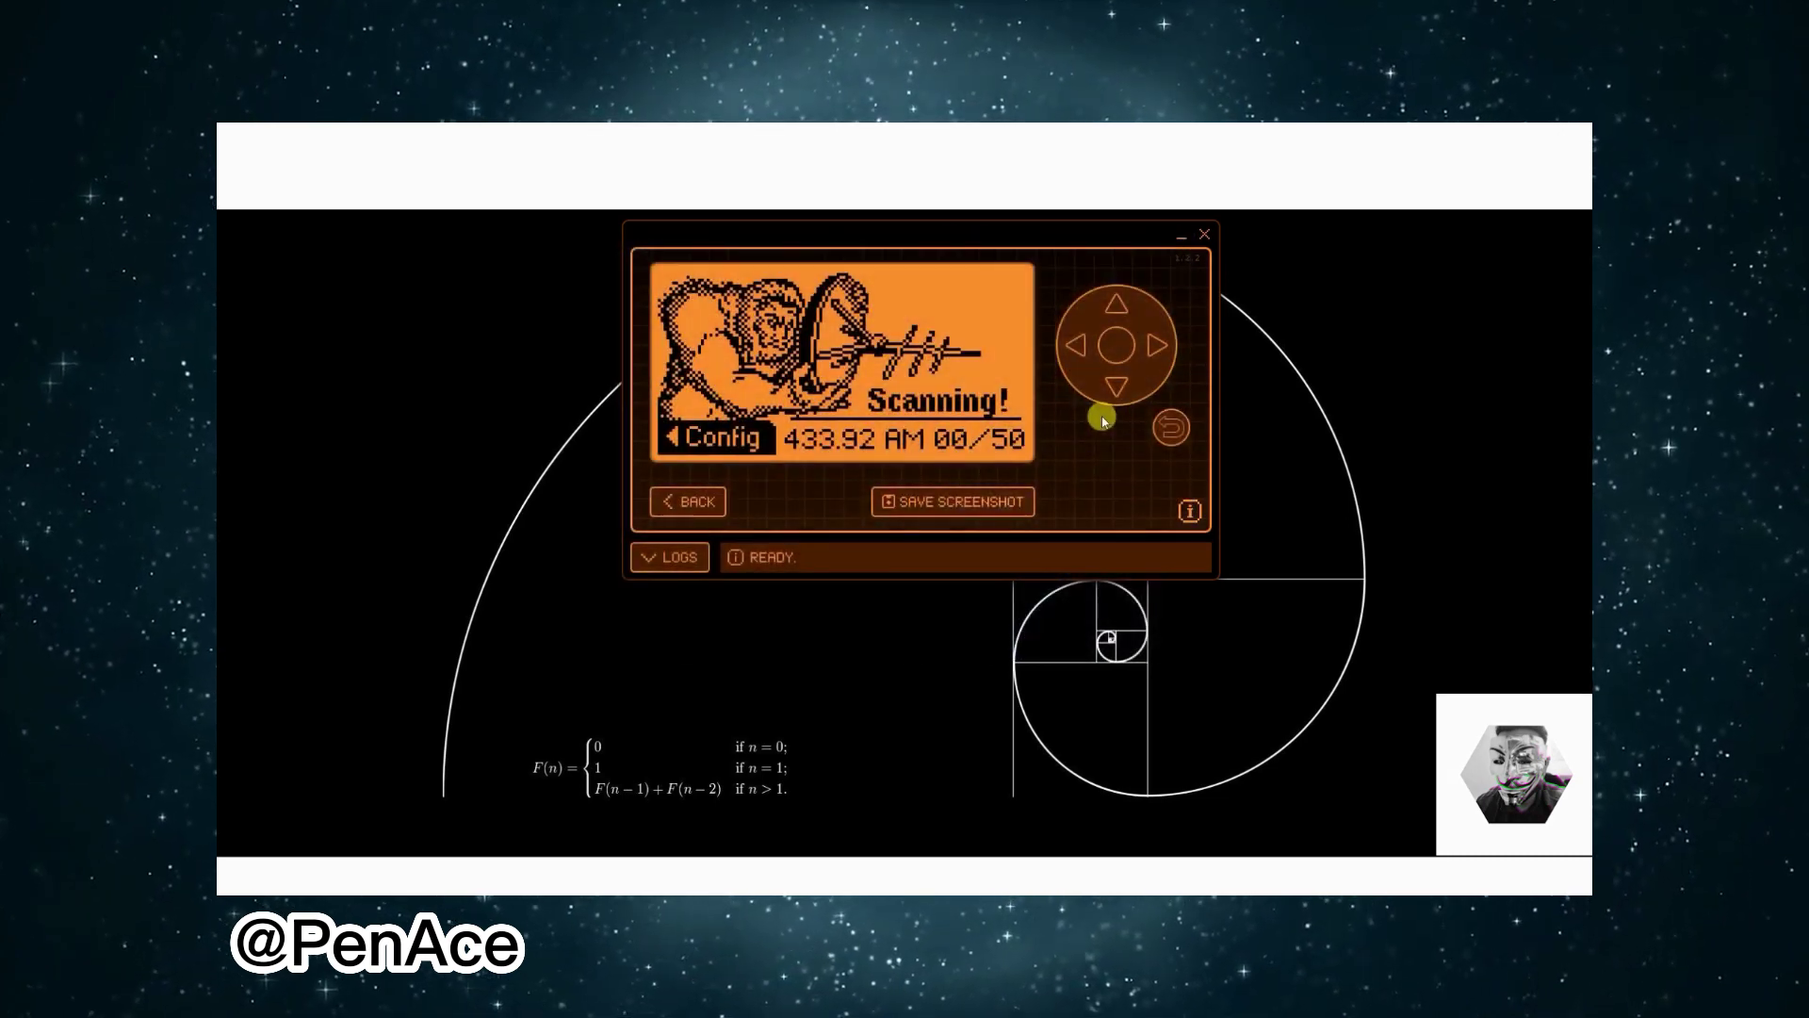
click(1072, 349)
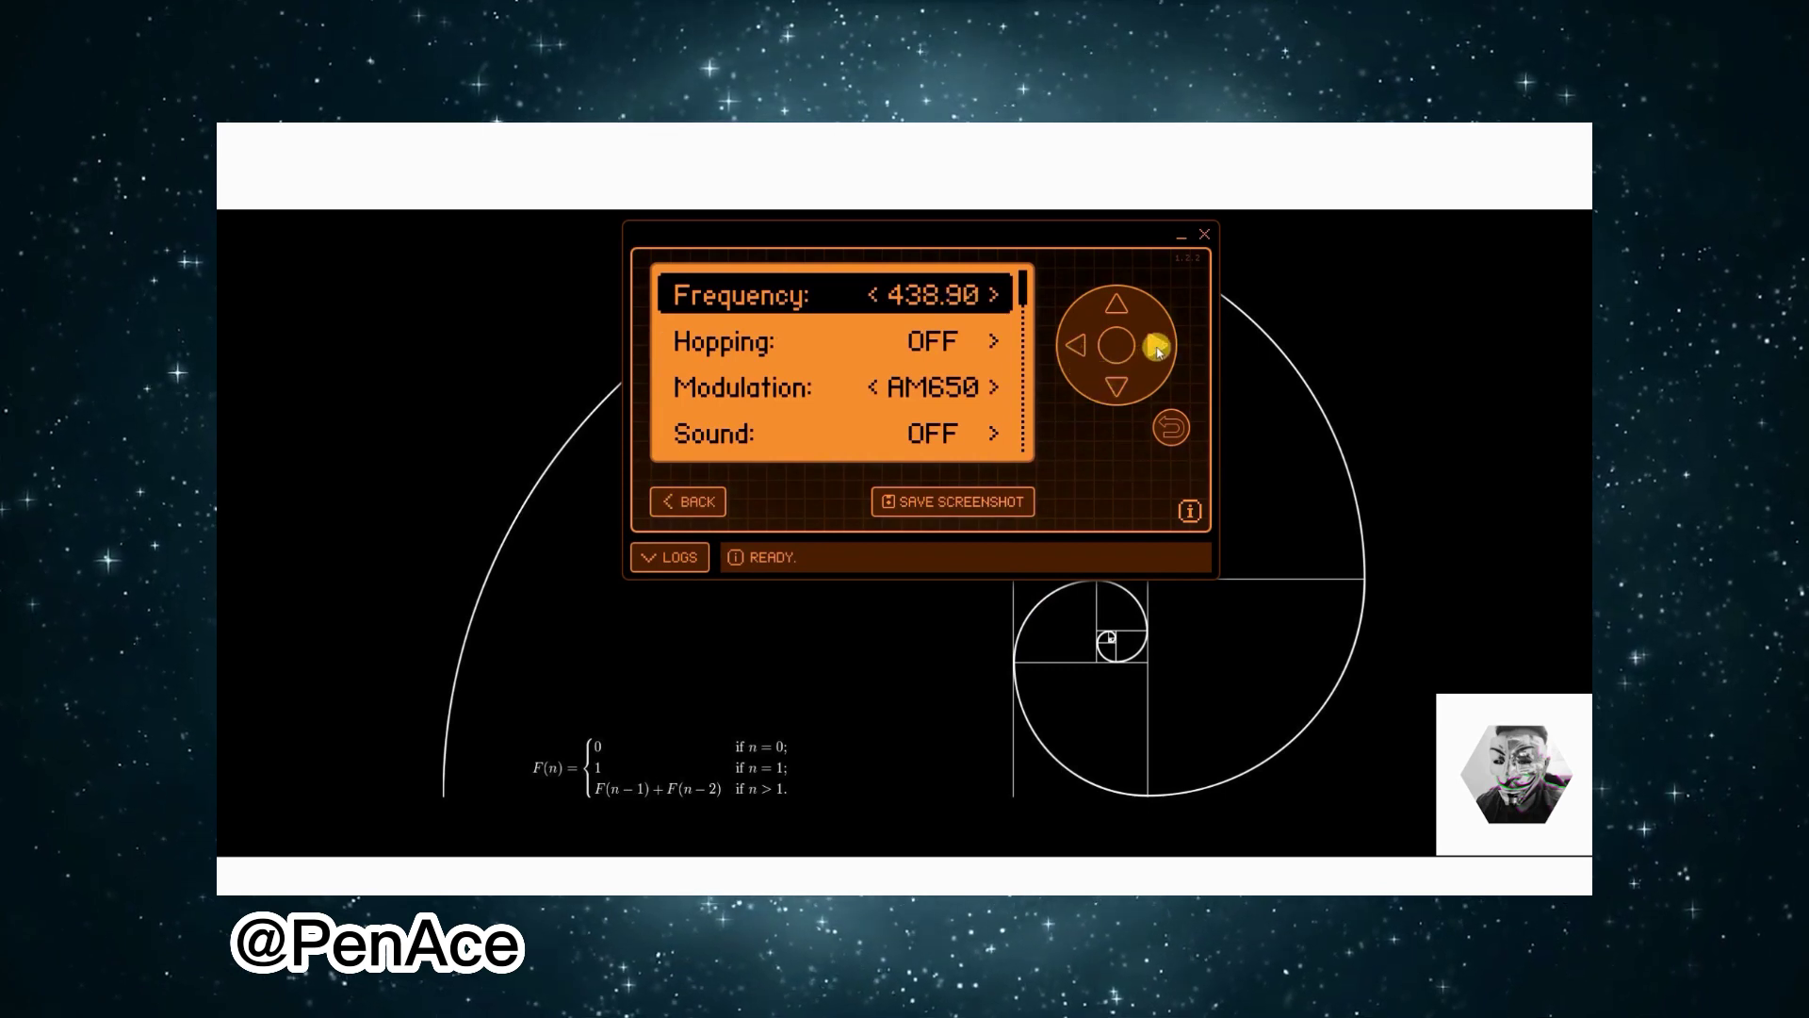
click(1157, 349)
Step: Set the Sub-GHz modulation to FM476, check the remaining configuration options and return to the scanning screen
click(1117, 386)
click(1116, 387)
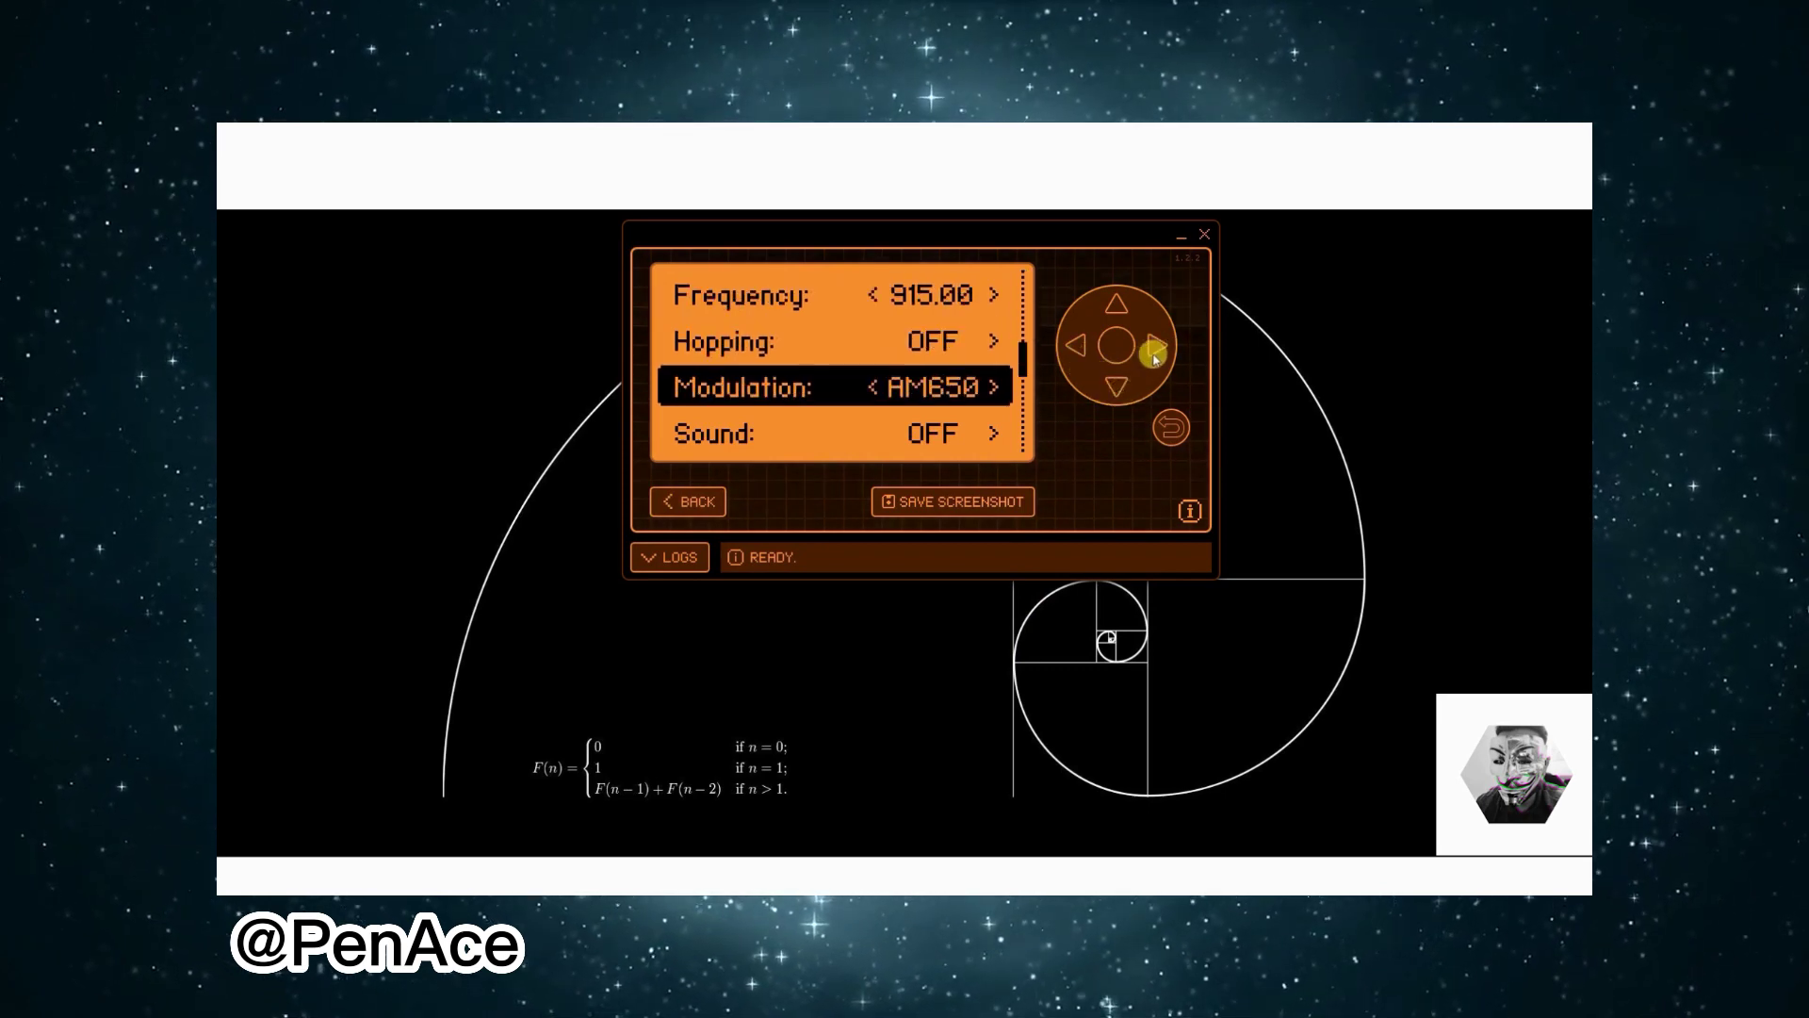
click(1157, 345)
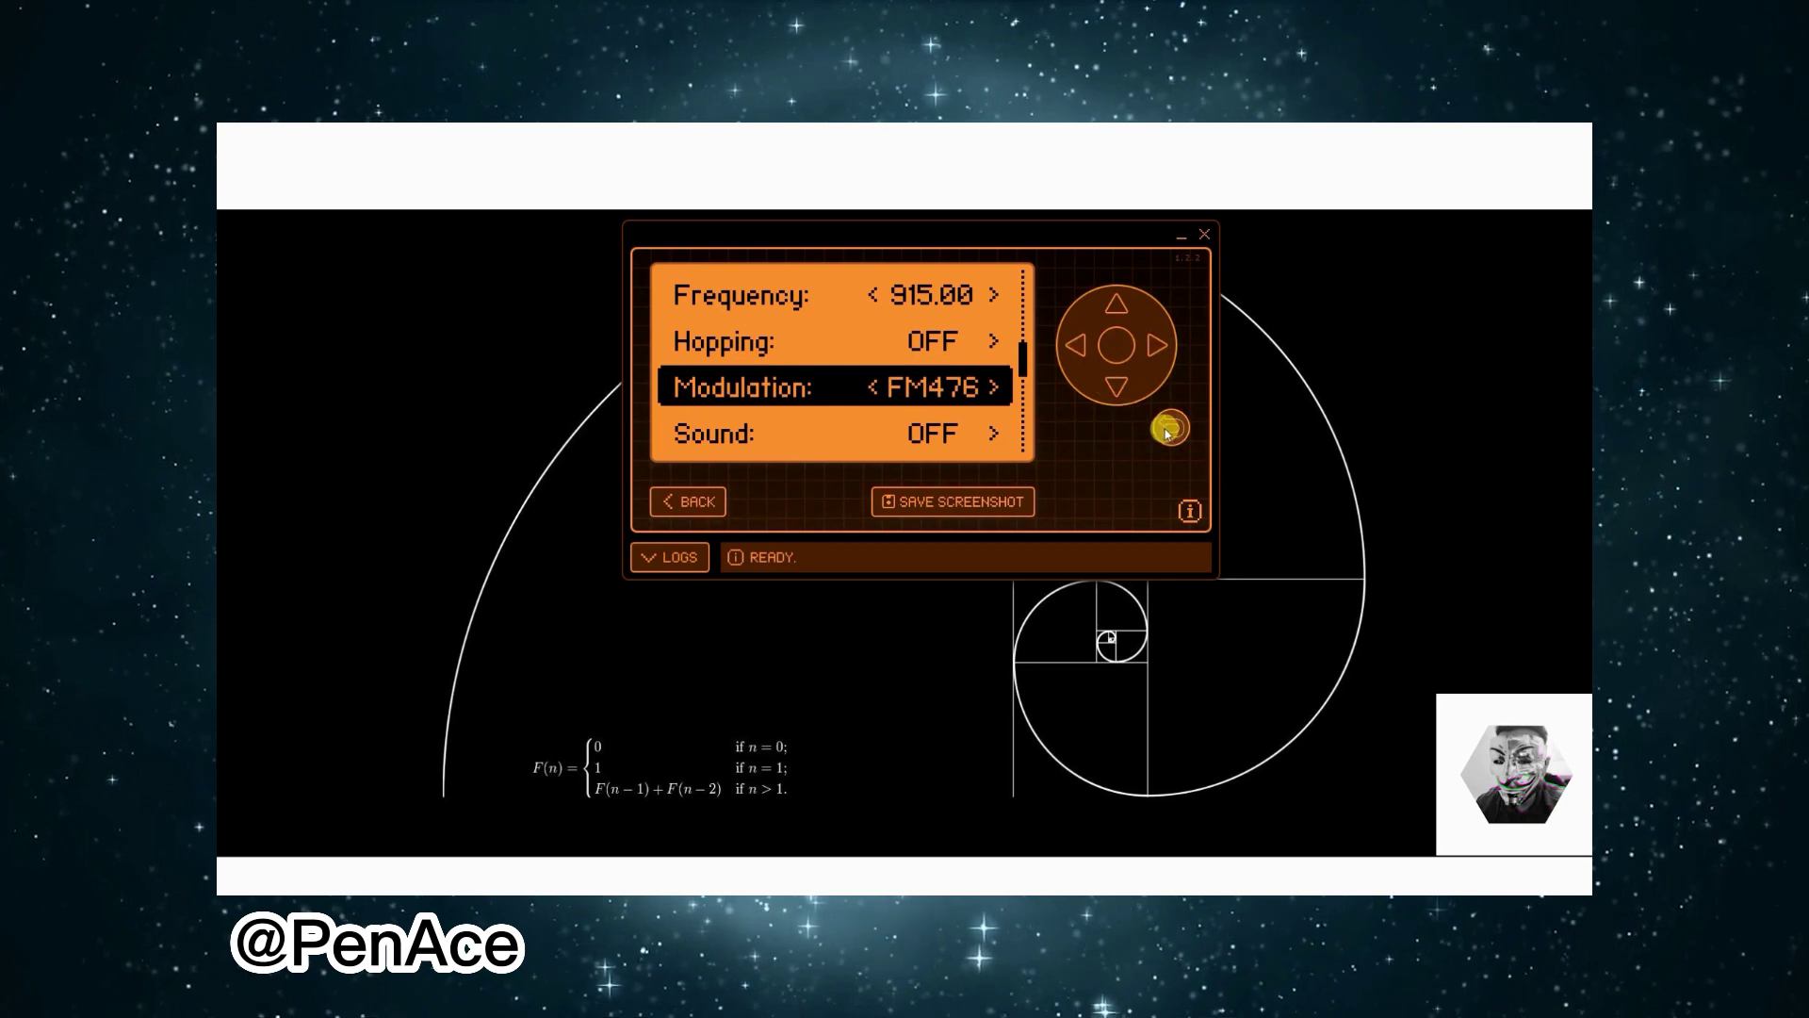
click(1115, 387)
click(1115, 386)
click(1115, 387)
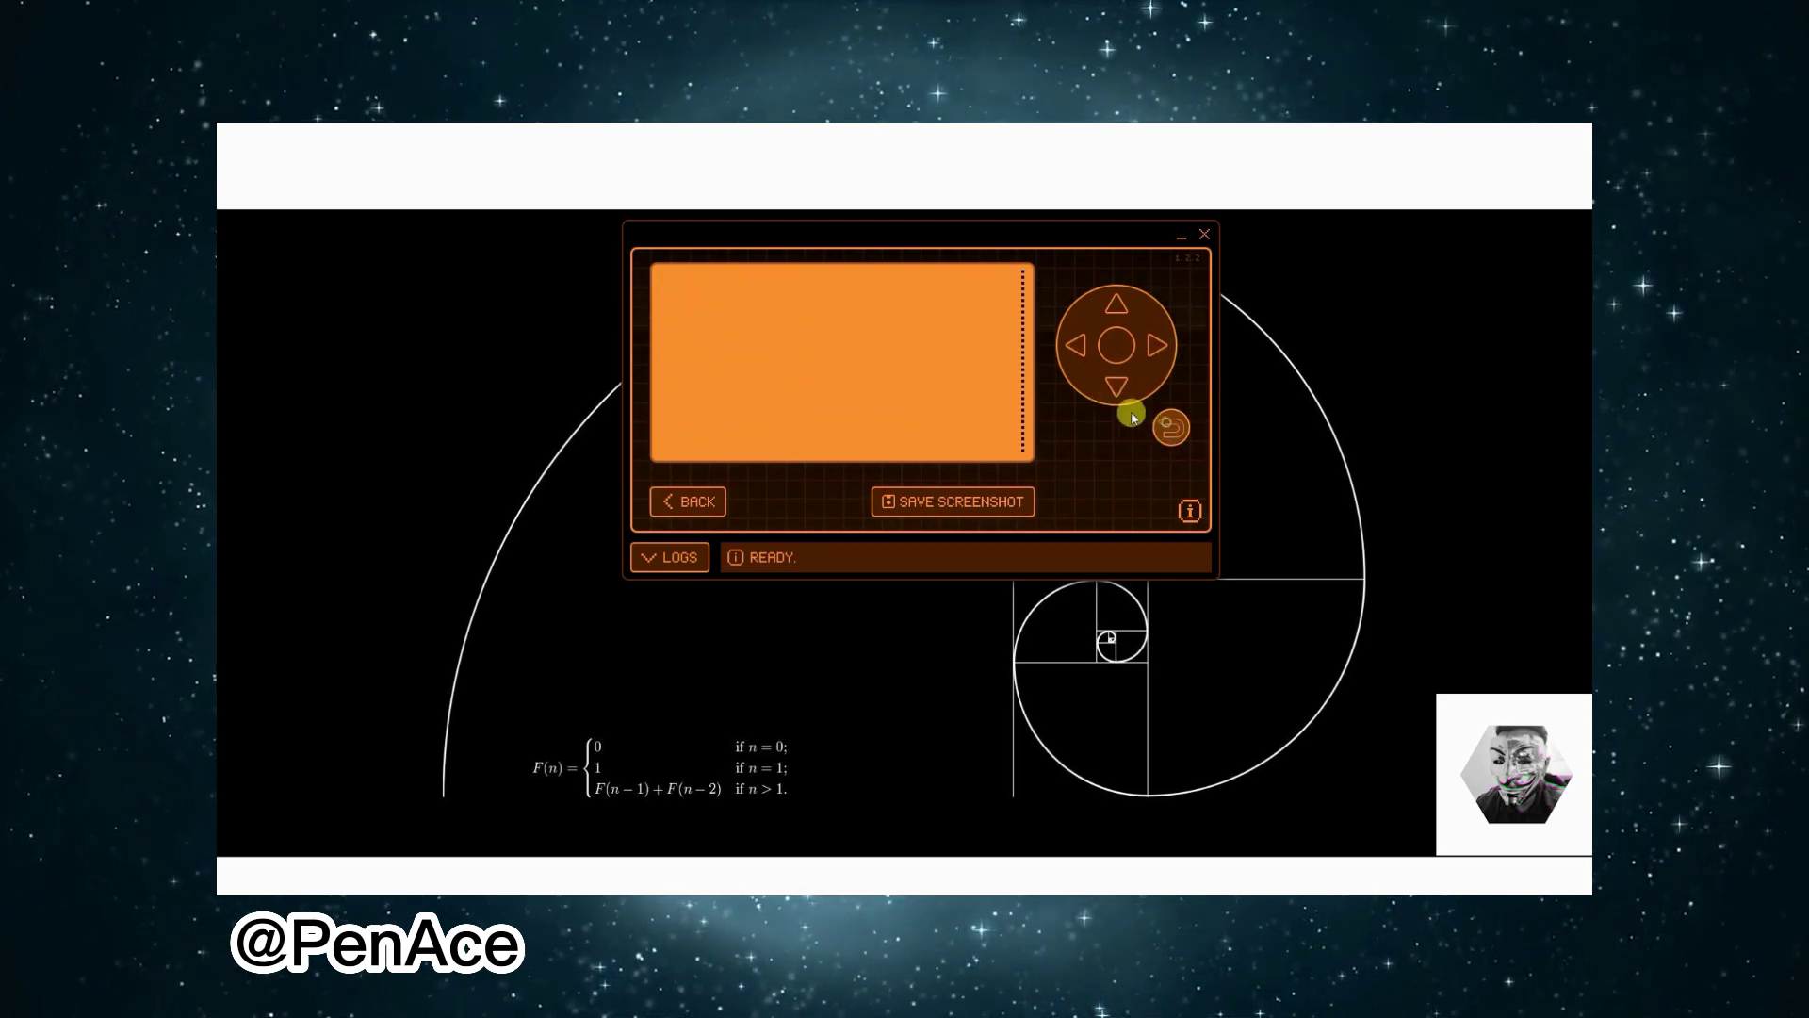
click(1170, 426)
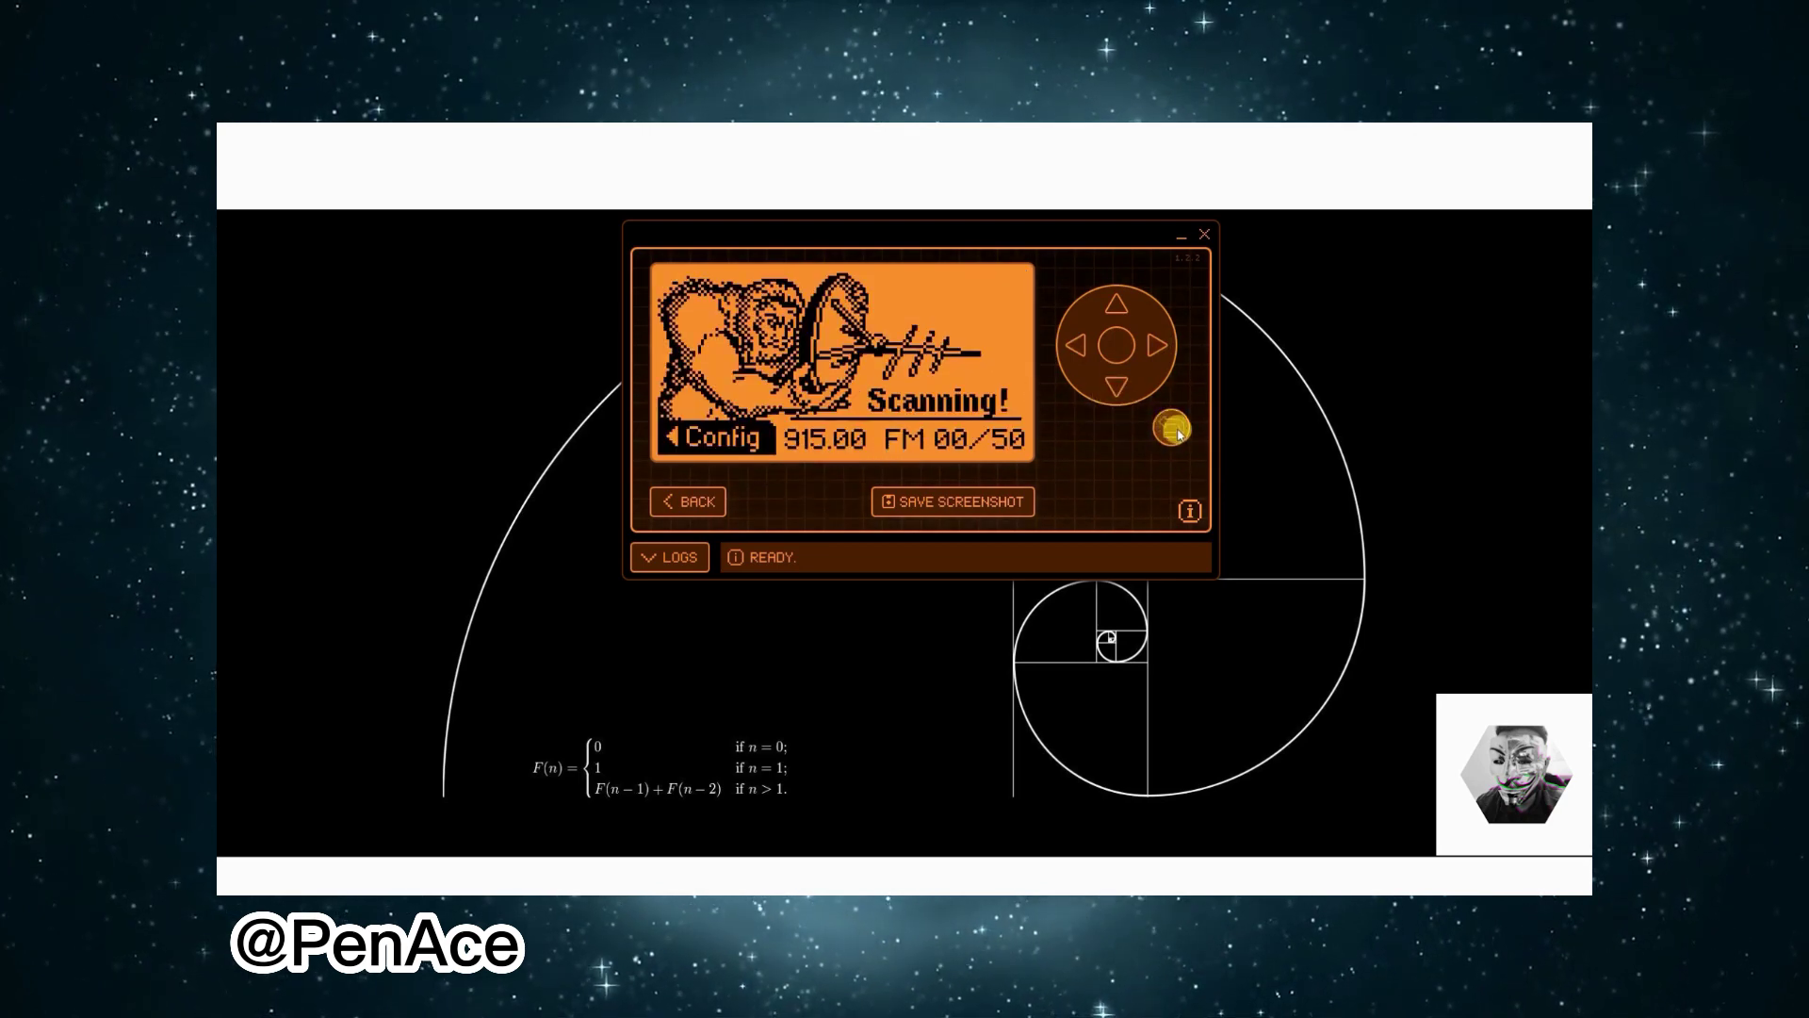
Step: Exit the scan and view the Read RAW screen from the Sub-GHz menu
click(1173, 430)
click(1115, 386)
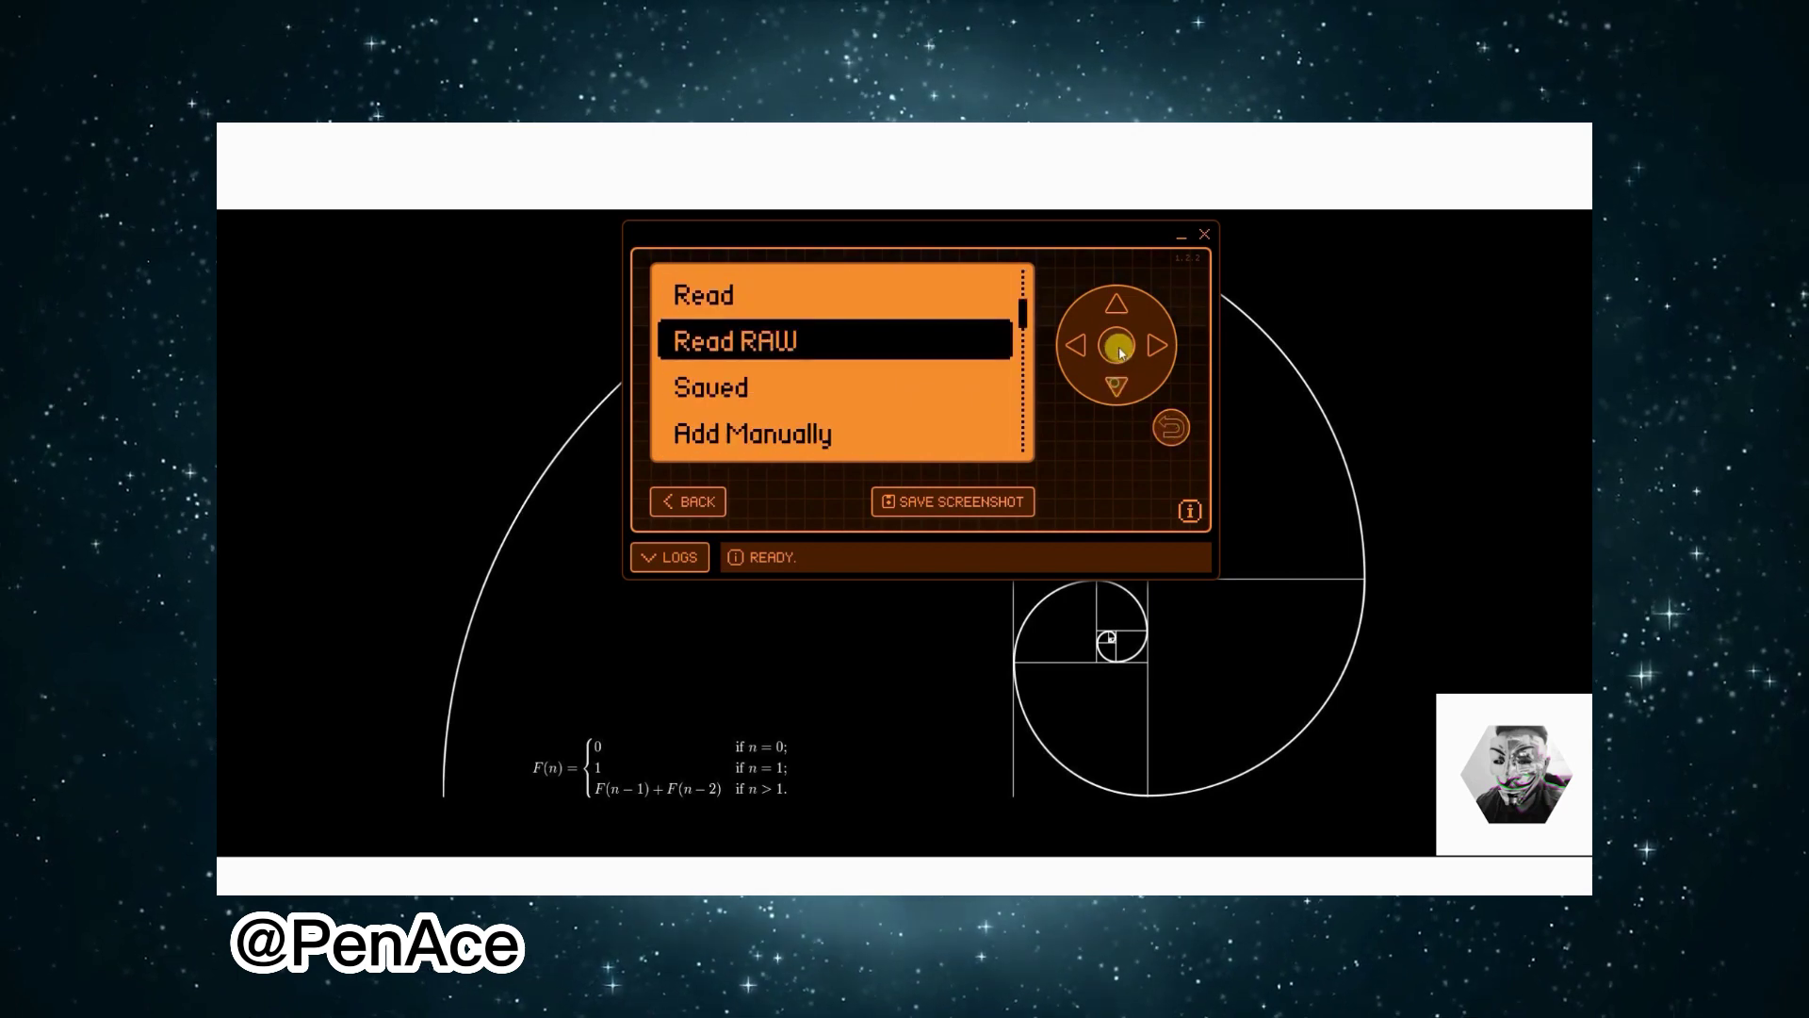
click(1116, 345)
click(1170, 427)
Step: View the Frequency Analyzer in the Sub-GHz menu and return to the main menu
click(1115, 389)
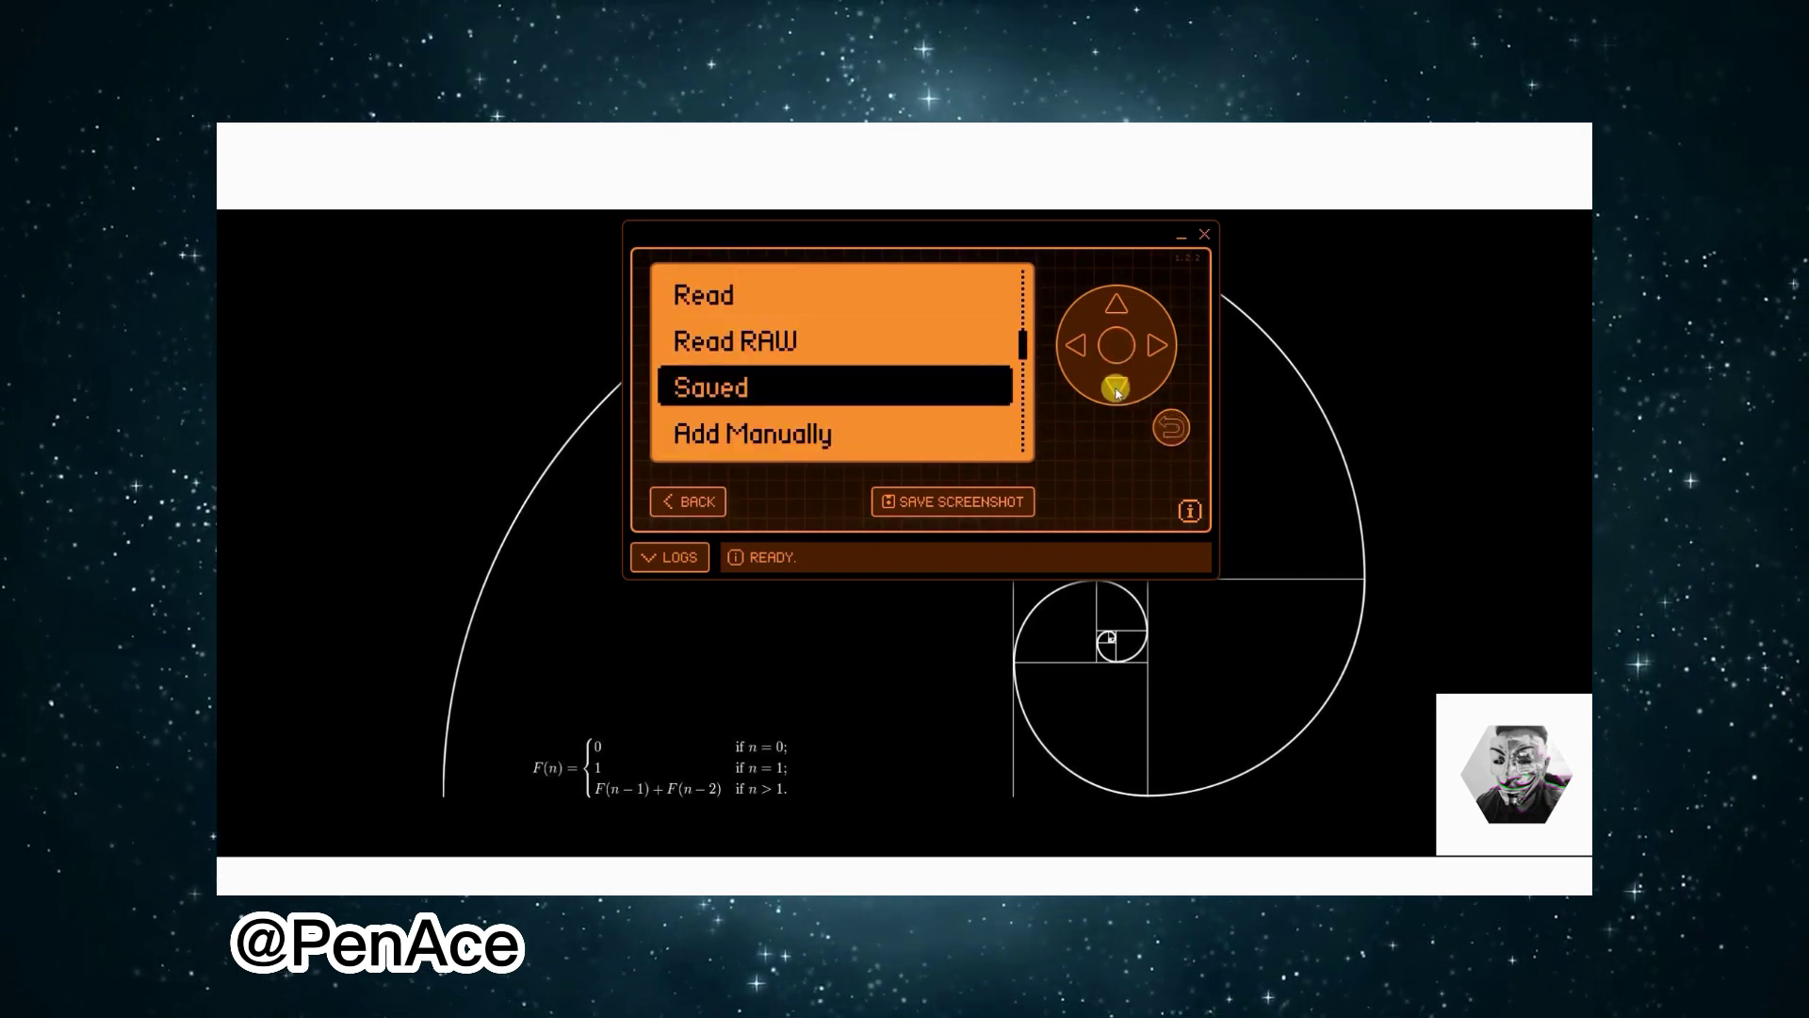
click(1116, 388)
click(1115, 388)
click(1115, 345)
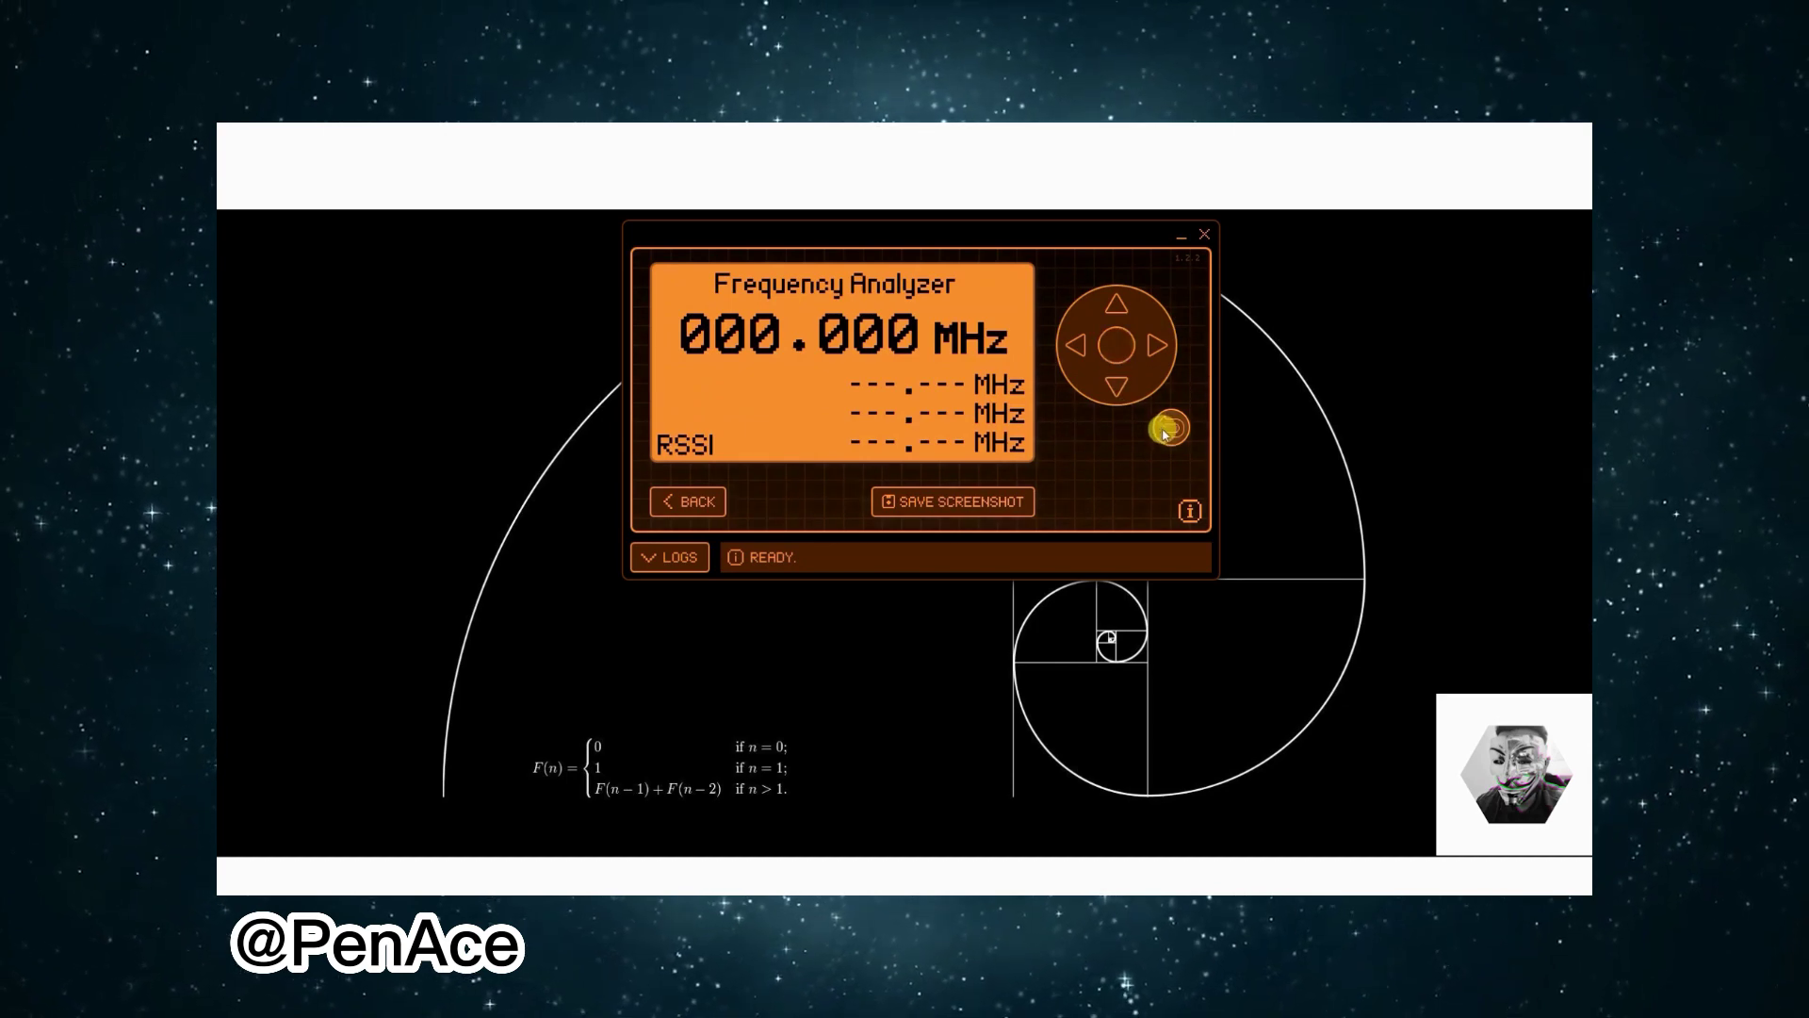
click(1131, 405)
click(1112, 384)
click(1169, 424)
Step: Open 125 kHz RFID from the main menu and view its Read screen
click(1117, 390)
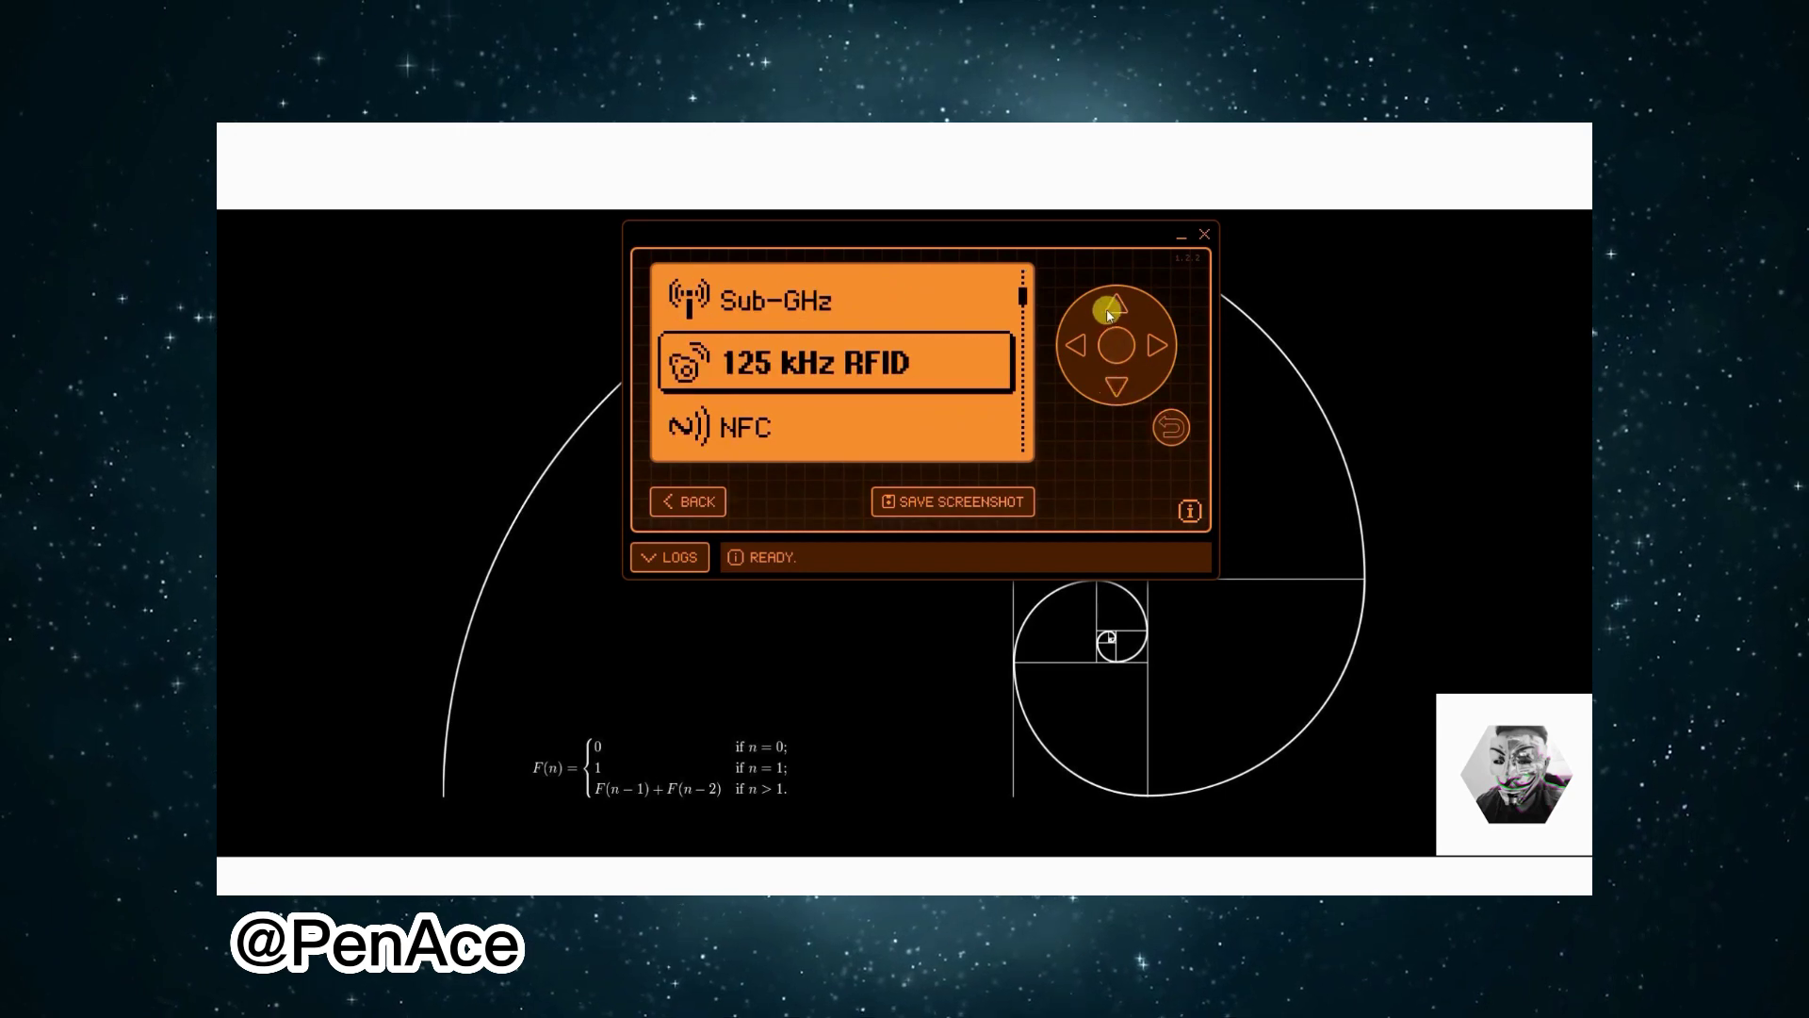
click(1115, 303)
click(1112, 374)
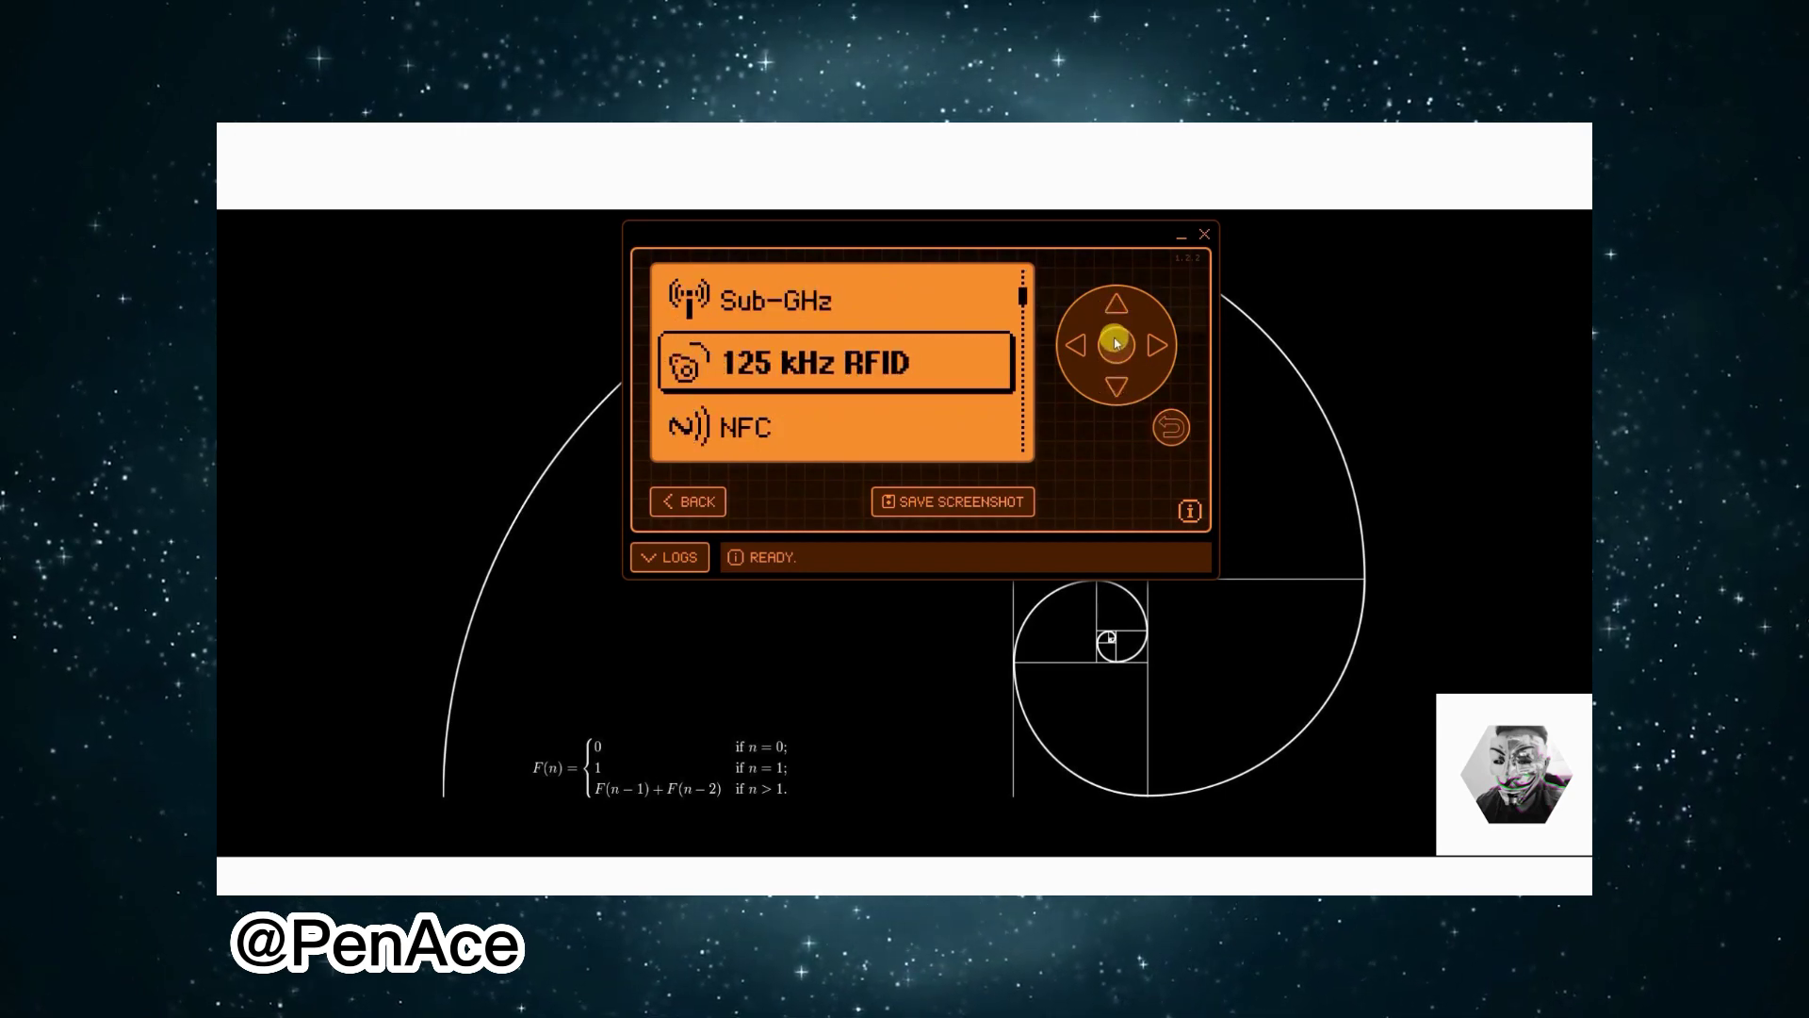
click(1117, 345)
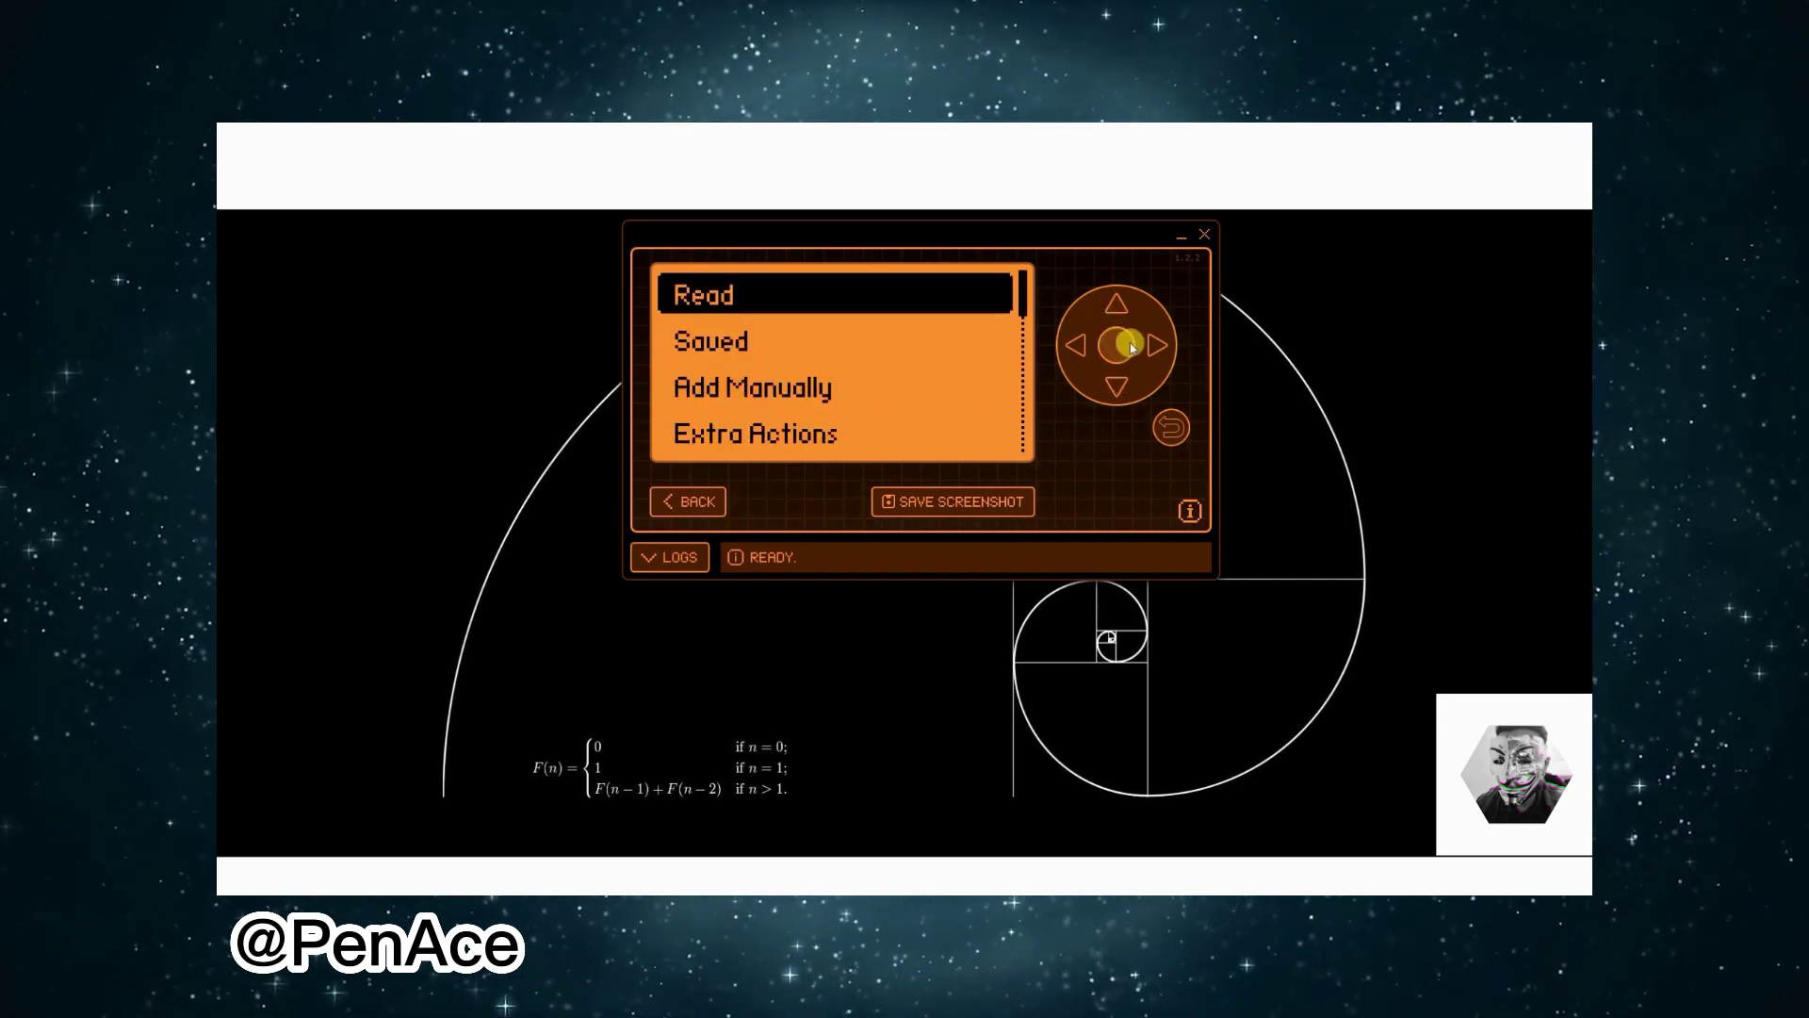
click(1130, 346)
click(1171, 428)
Step: Look through the read options in the RFID Extra Actions and return to the main menu
click(1118, 387)
click(1117, 386)
click(1117, 386)
click(1115, 347)
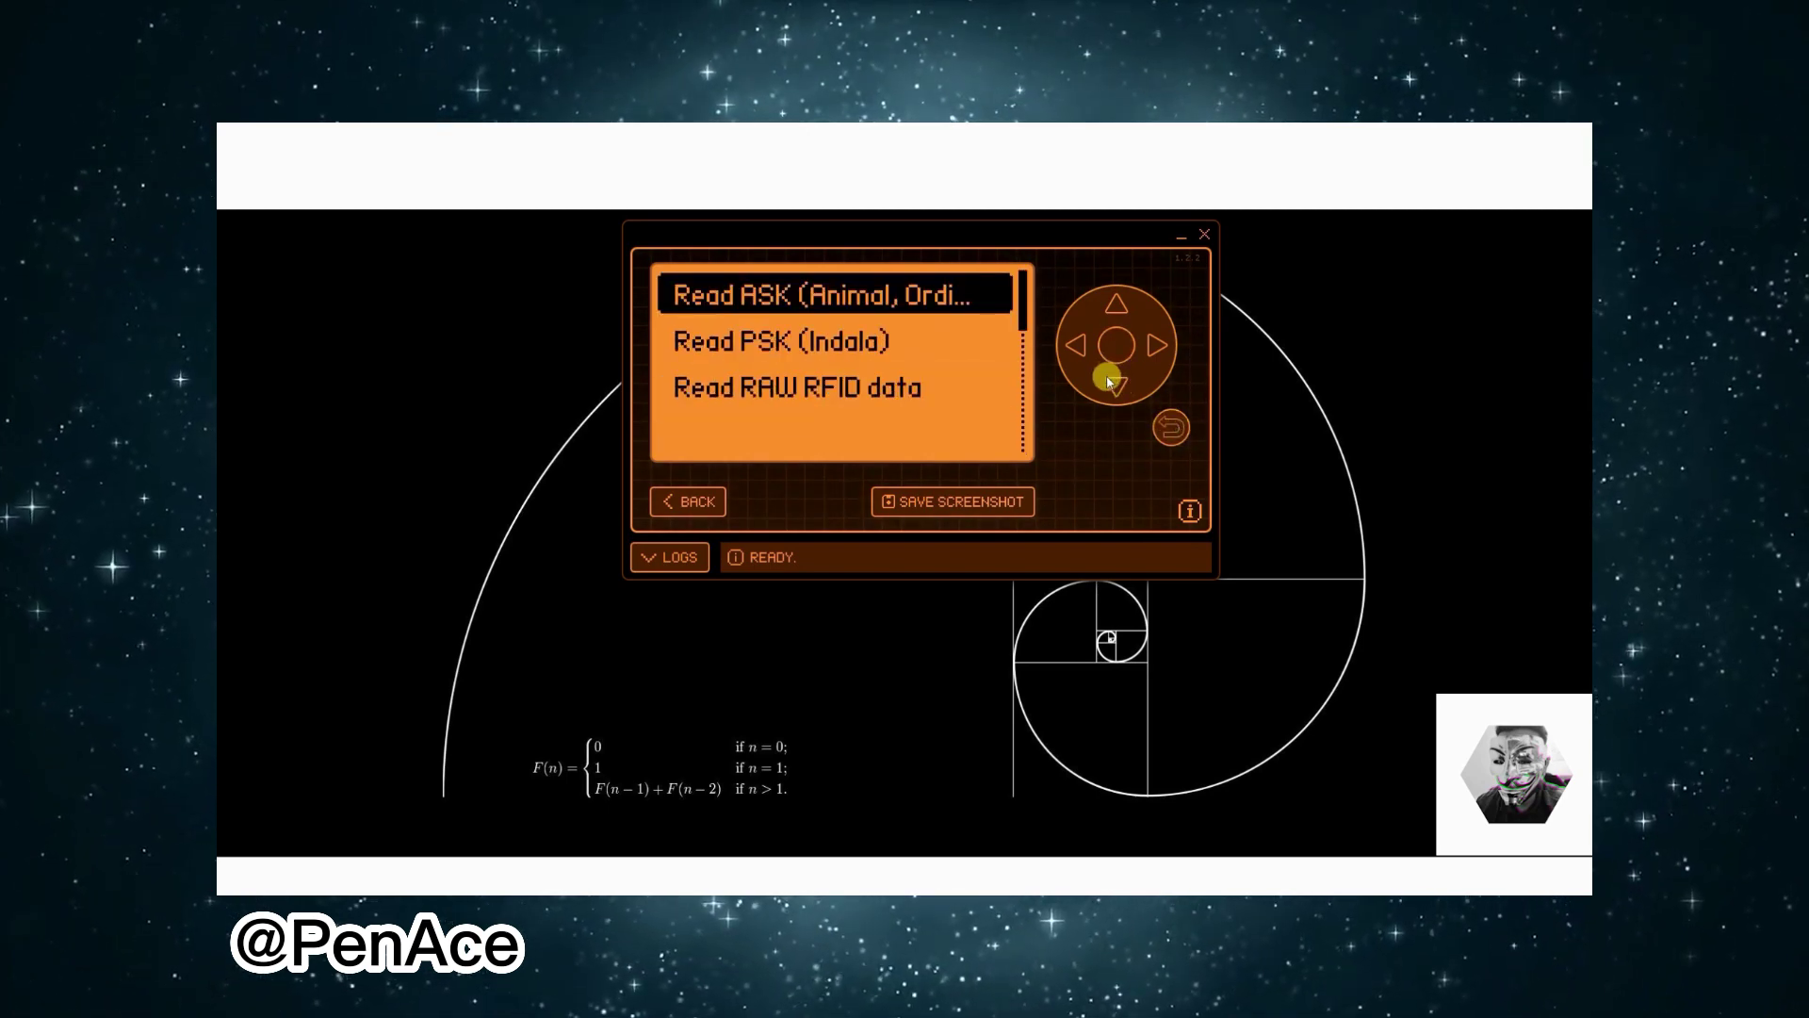
click(1114, 386)
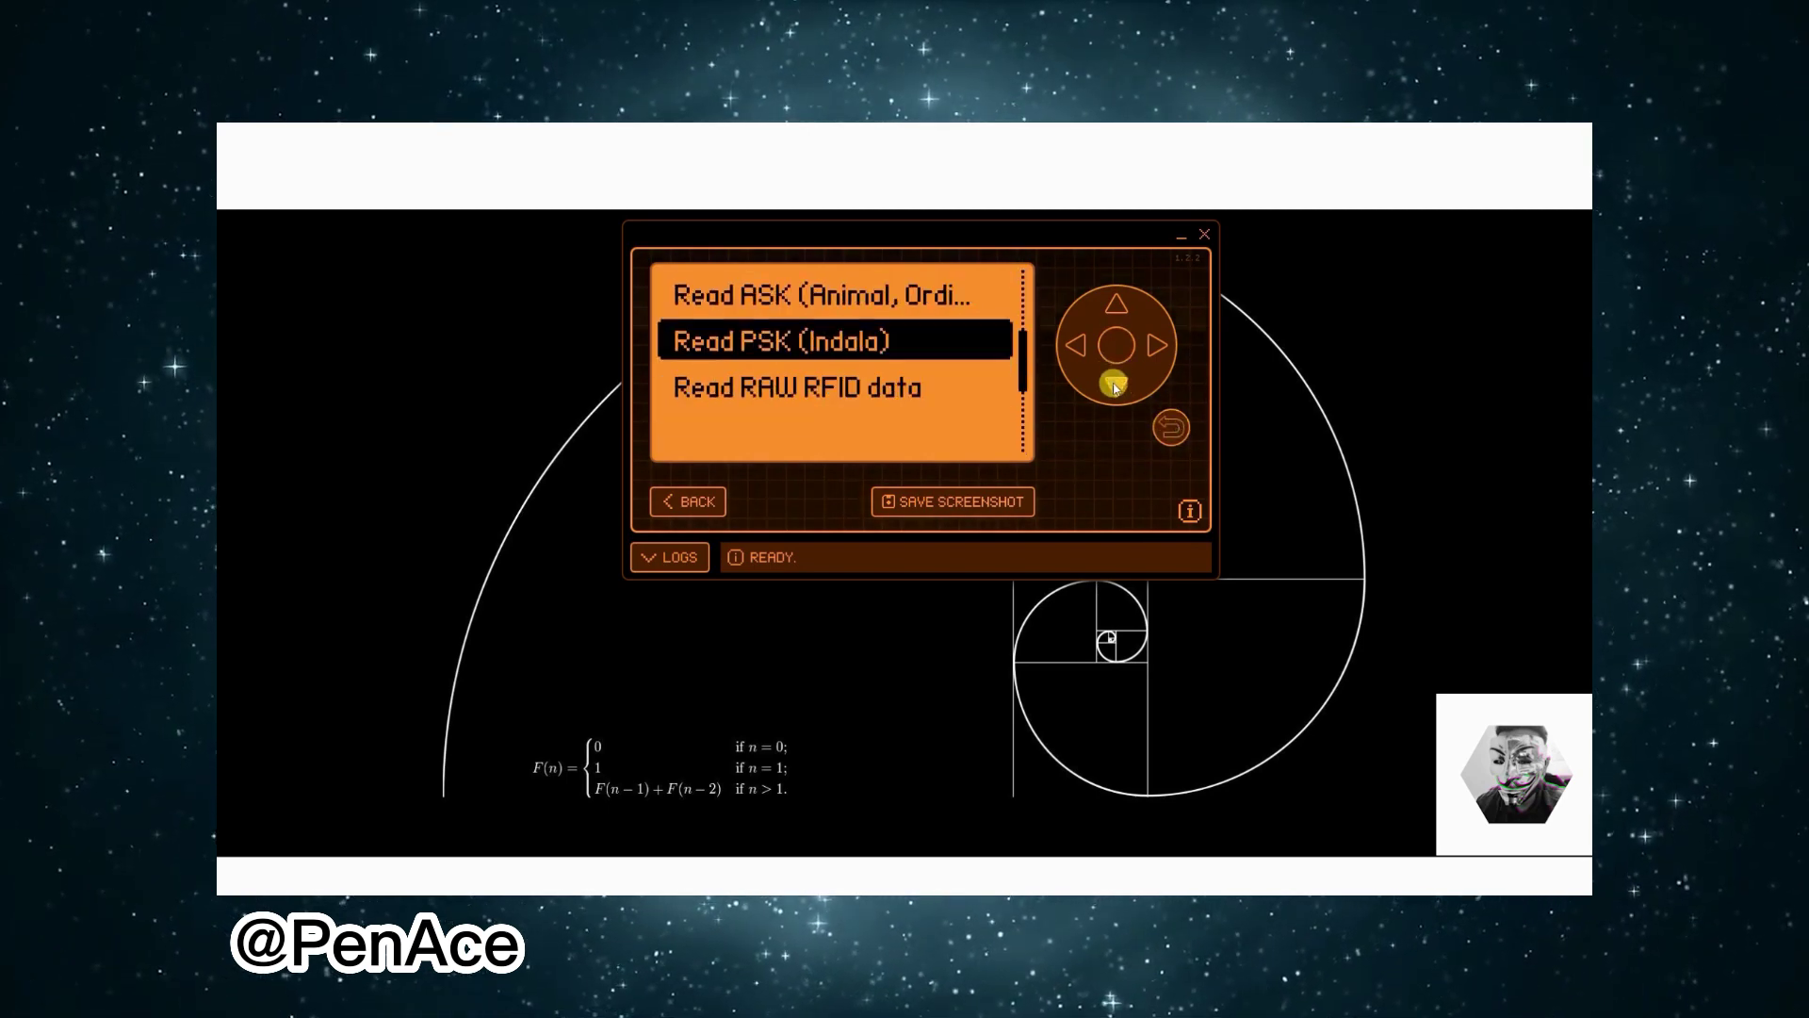
click(1115, 384)
click(1171, 427)
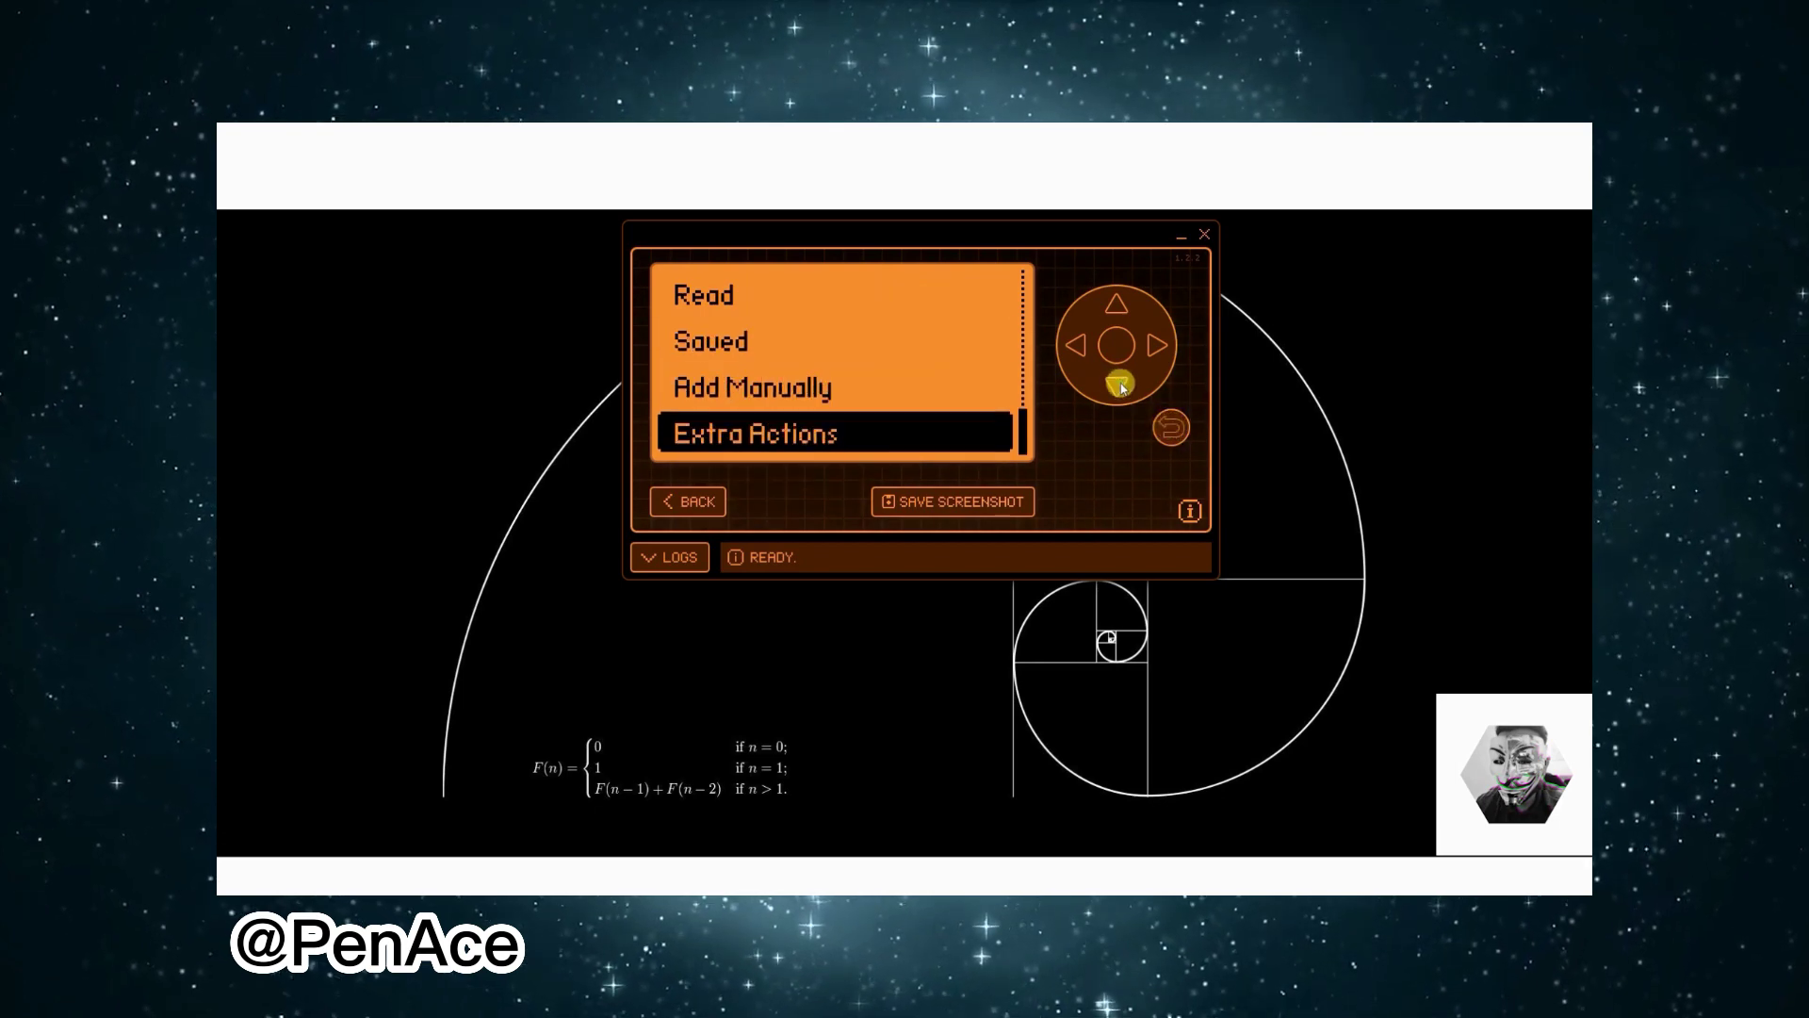
click(1118, 384)
click(1168, 426)
Step: Open NFC from the main menu and view its card Read screen
click(1116, 386)
click(1115, 346)
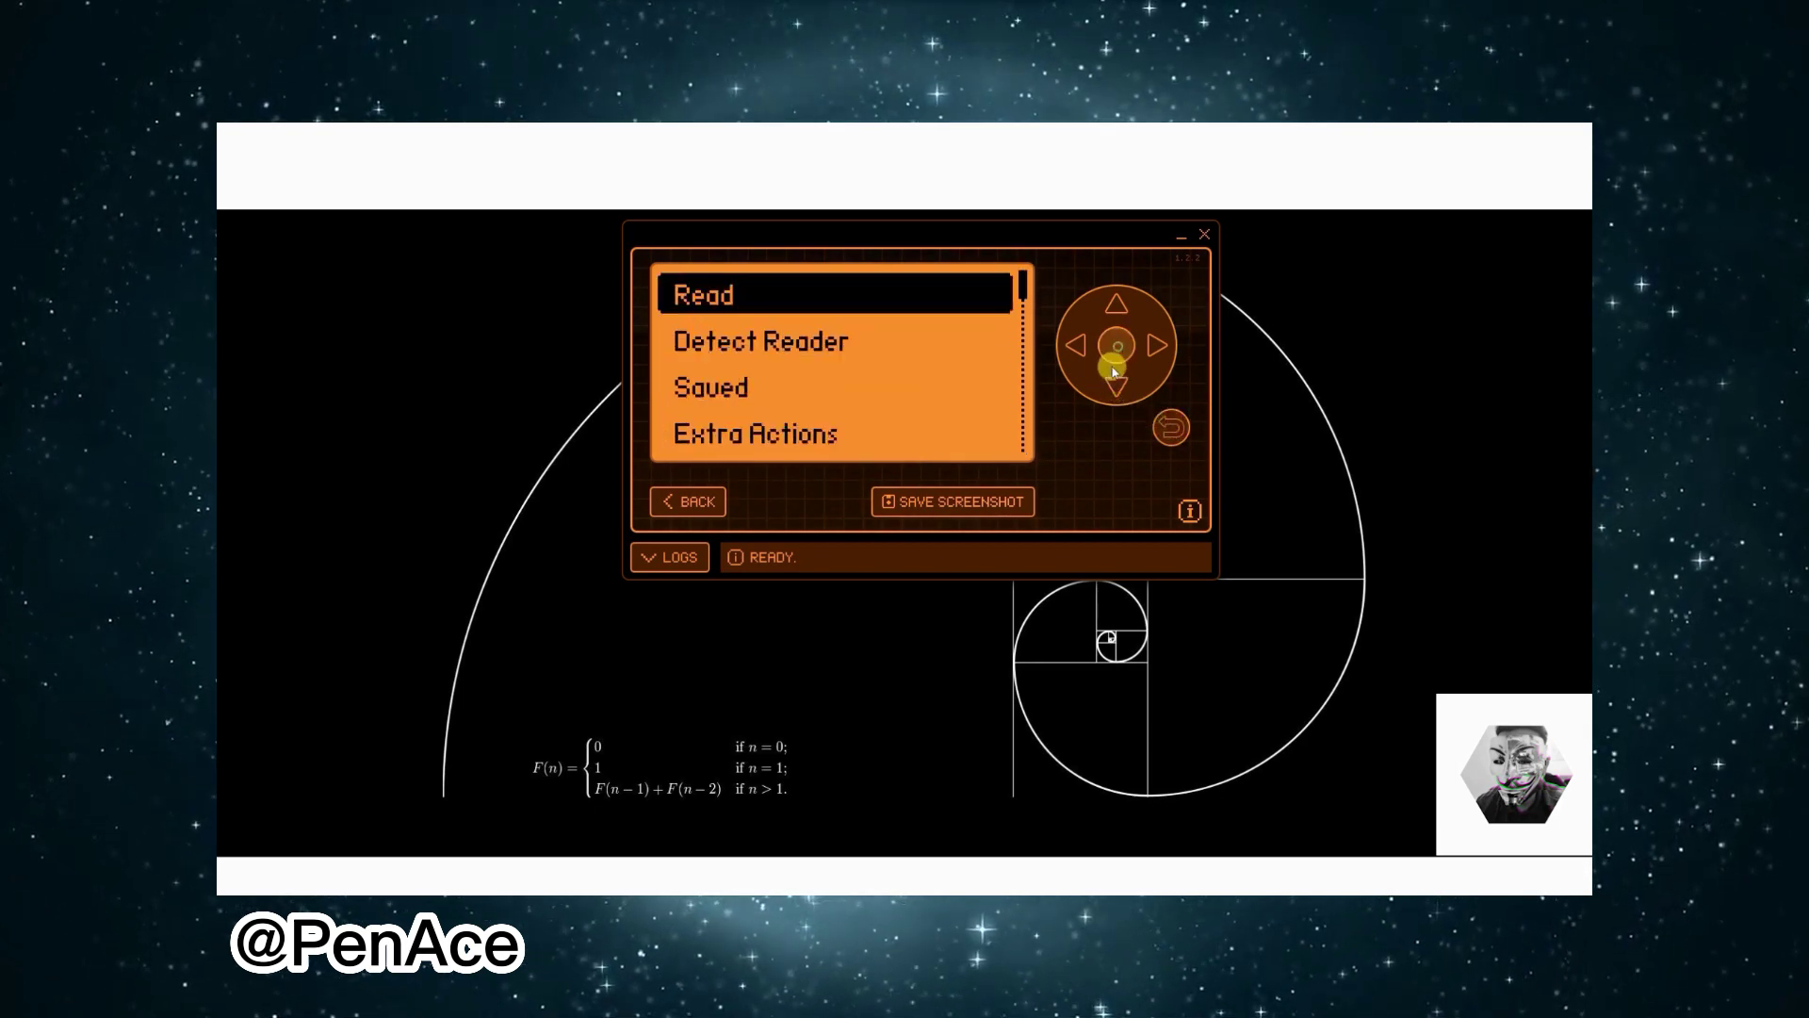
click(1115, 346)
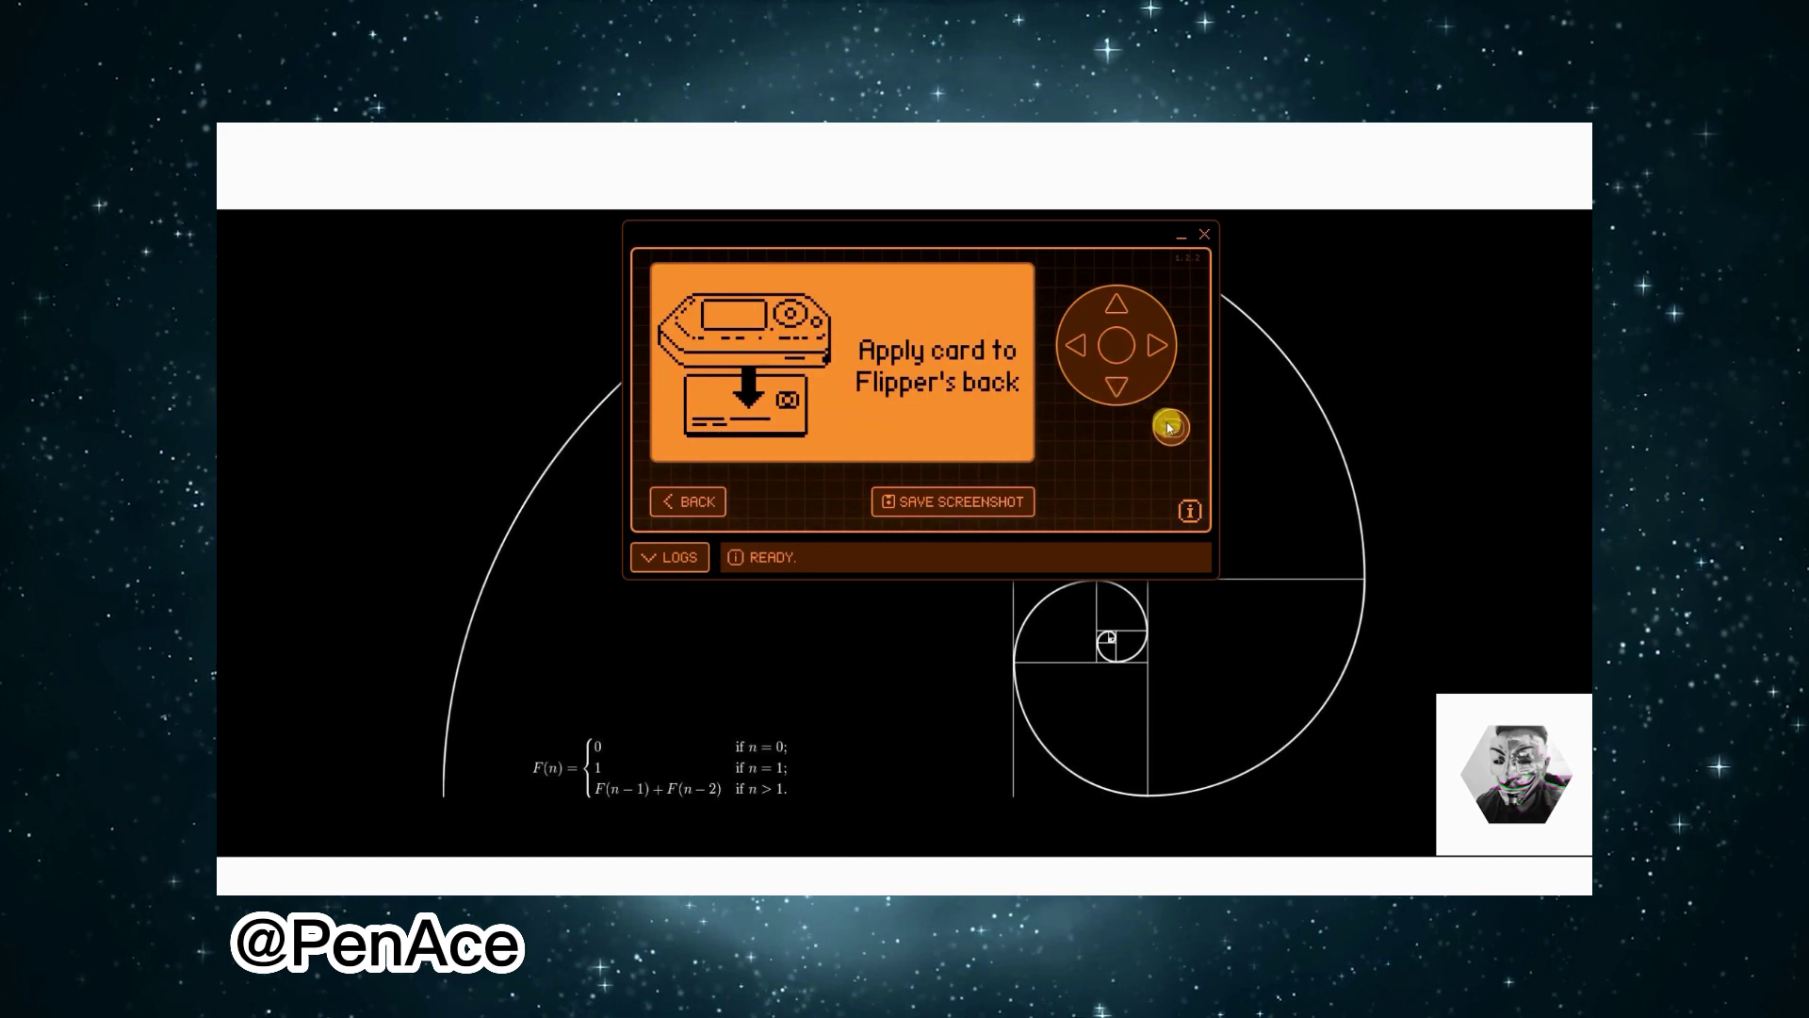
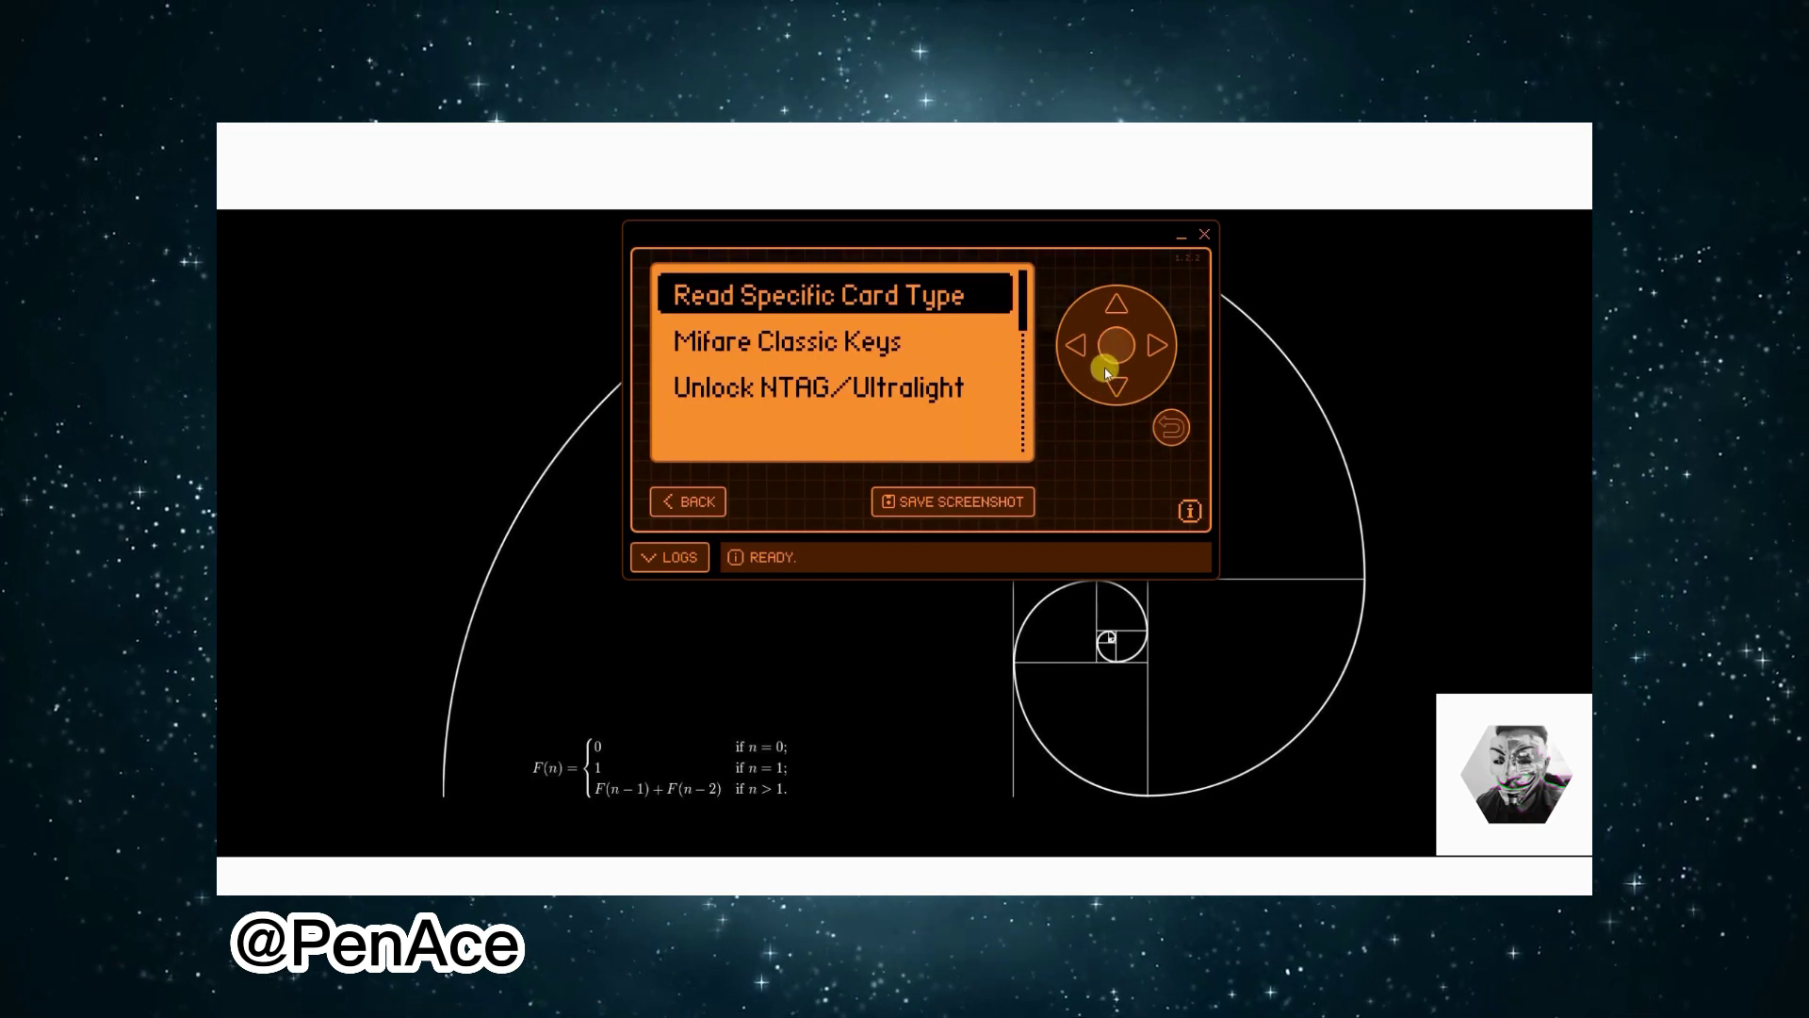
Step: Look through the card types offered under Read Specific Card Type in the NFC Extra Actions
click(1112, 348)
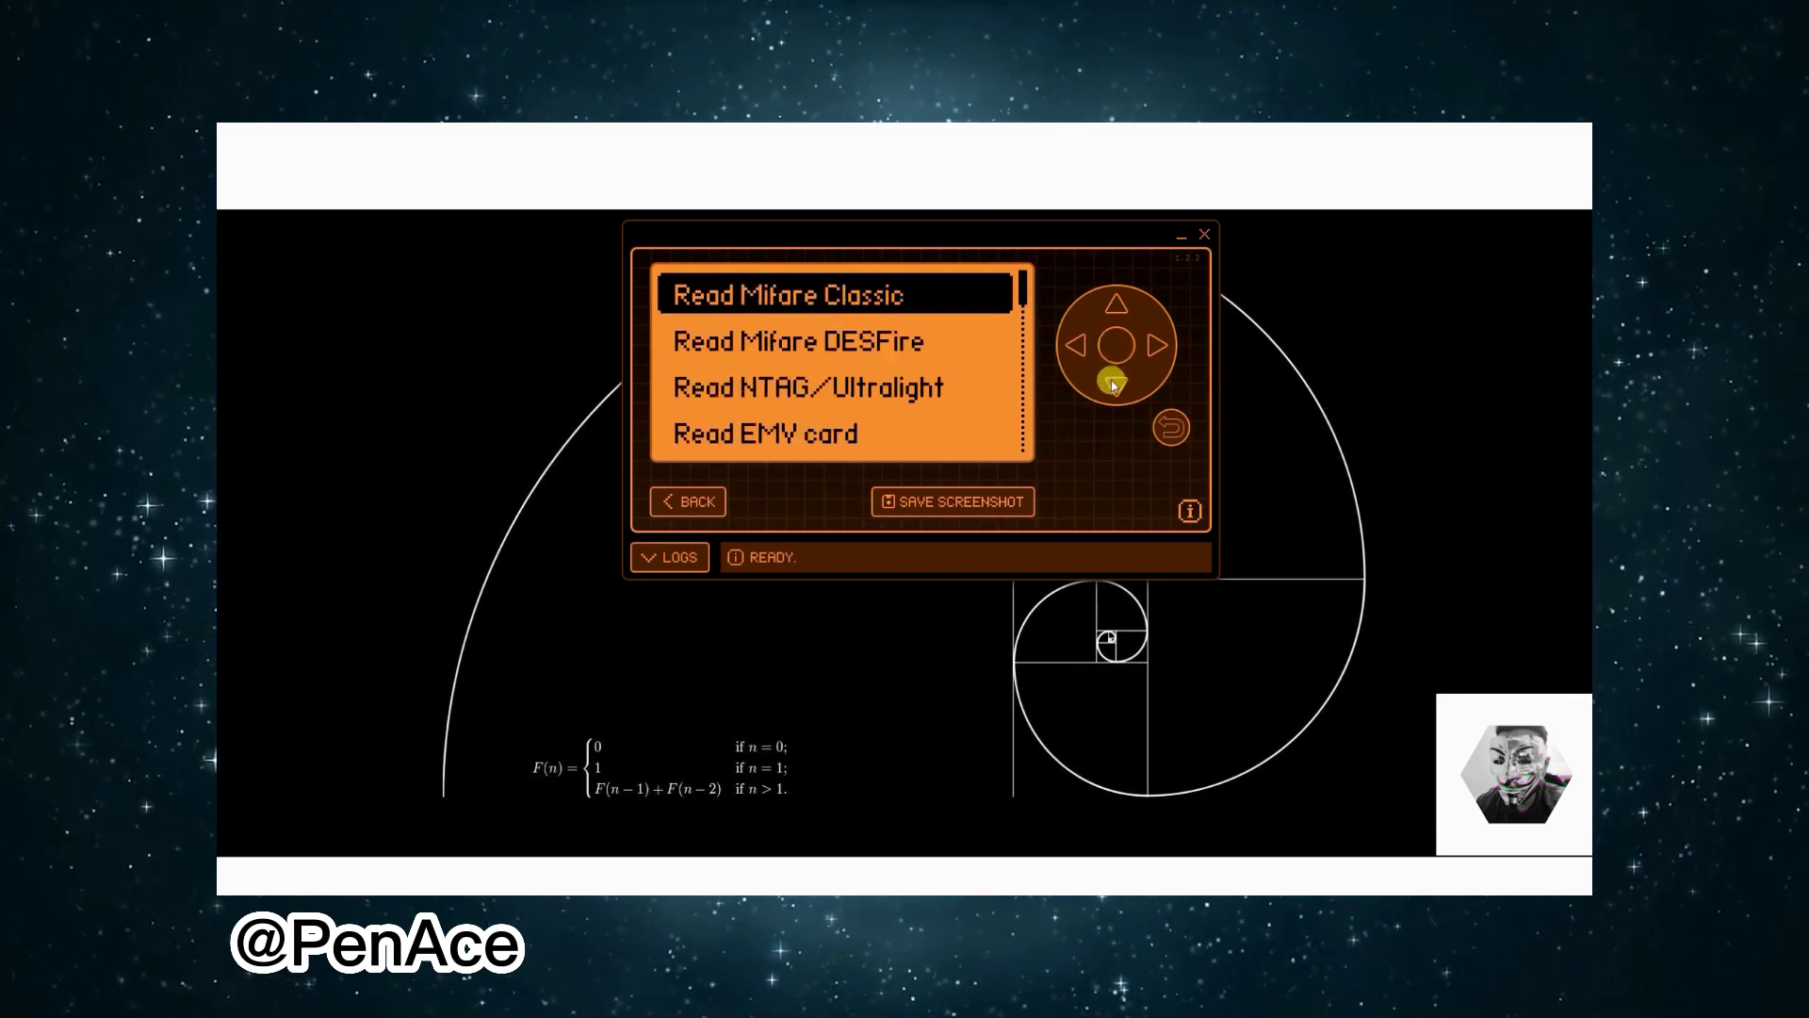
click(1115, 387)
click(1114, 386)
click(1115, 386)
click(1117, 346)
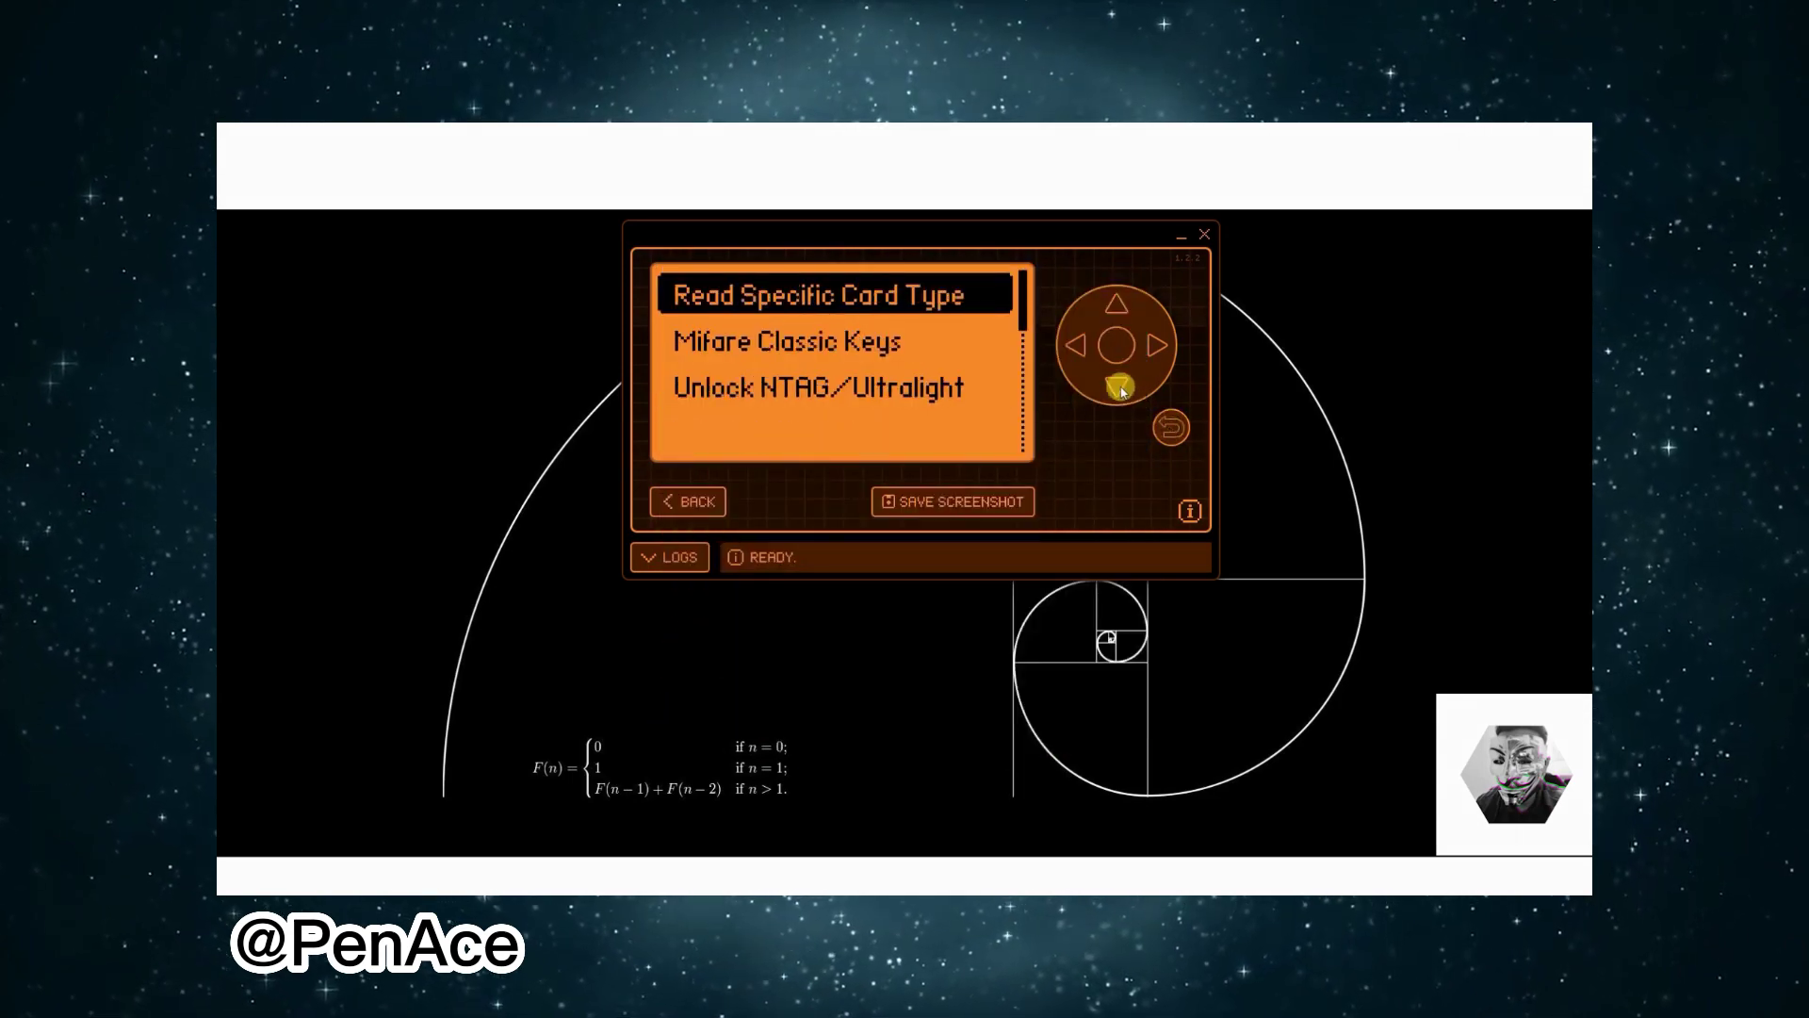
Step: Look over the remaining NFC Extra Actions and NFC menu options, and return to the main menu
click(1118, 386)
click(1118, 386)
click(1172, 428)
click(1117, 387)
click(1118, 386)
click(1117, 387)
click(1169, 430)
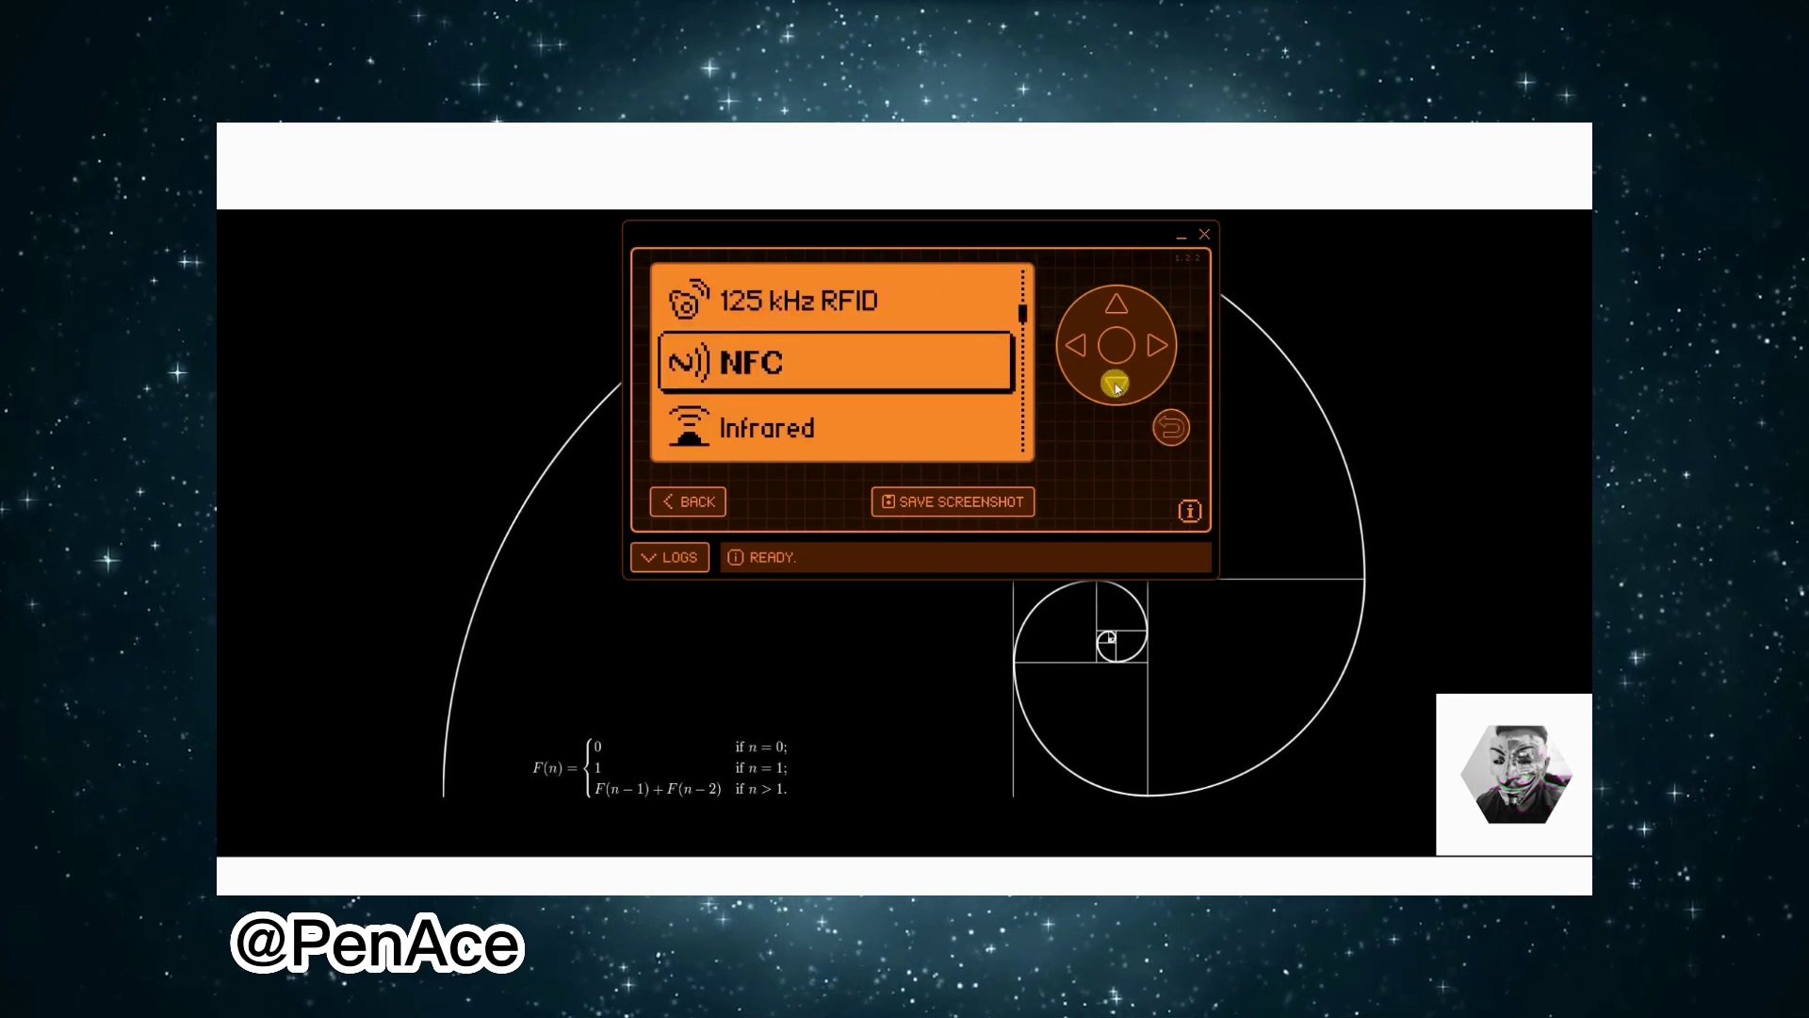
Step: Open Infrared, look through its menu options and return to the main menu
click(1115, 386)
click(1116, 348)
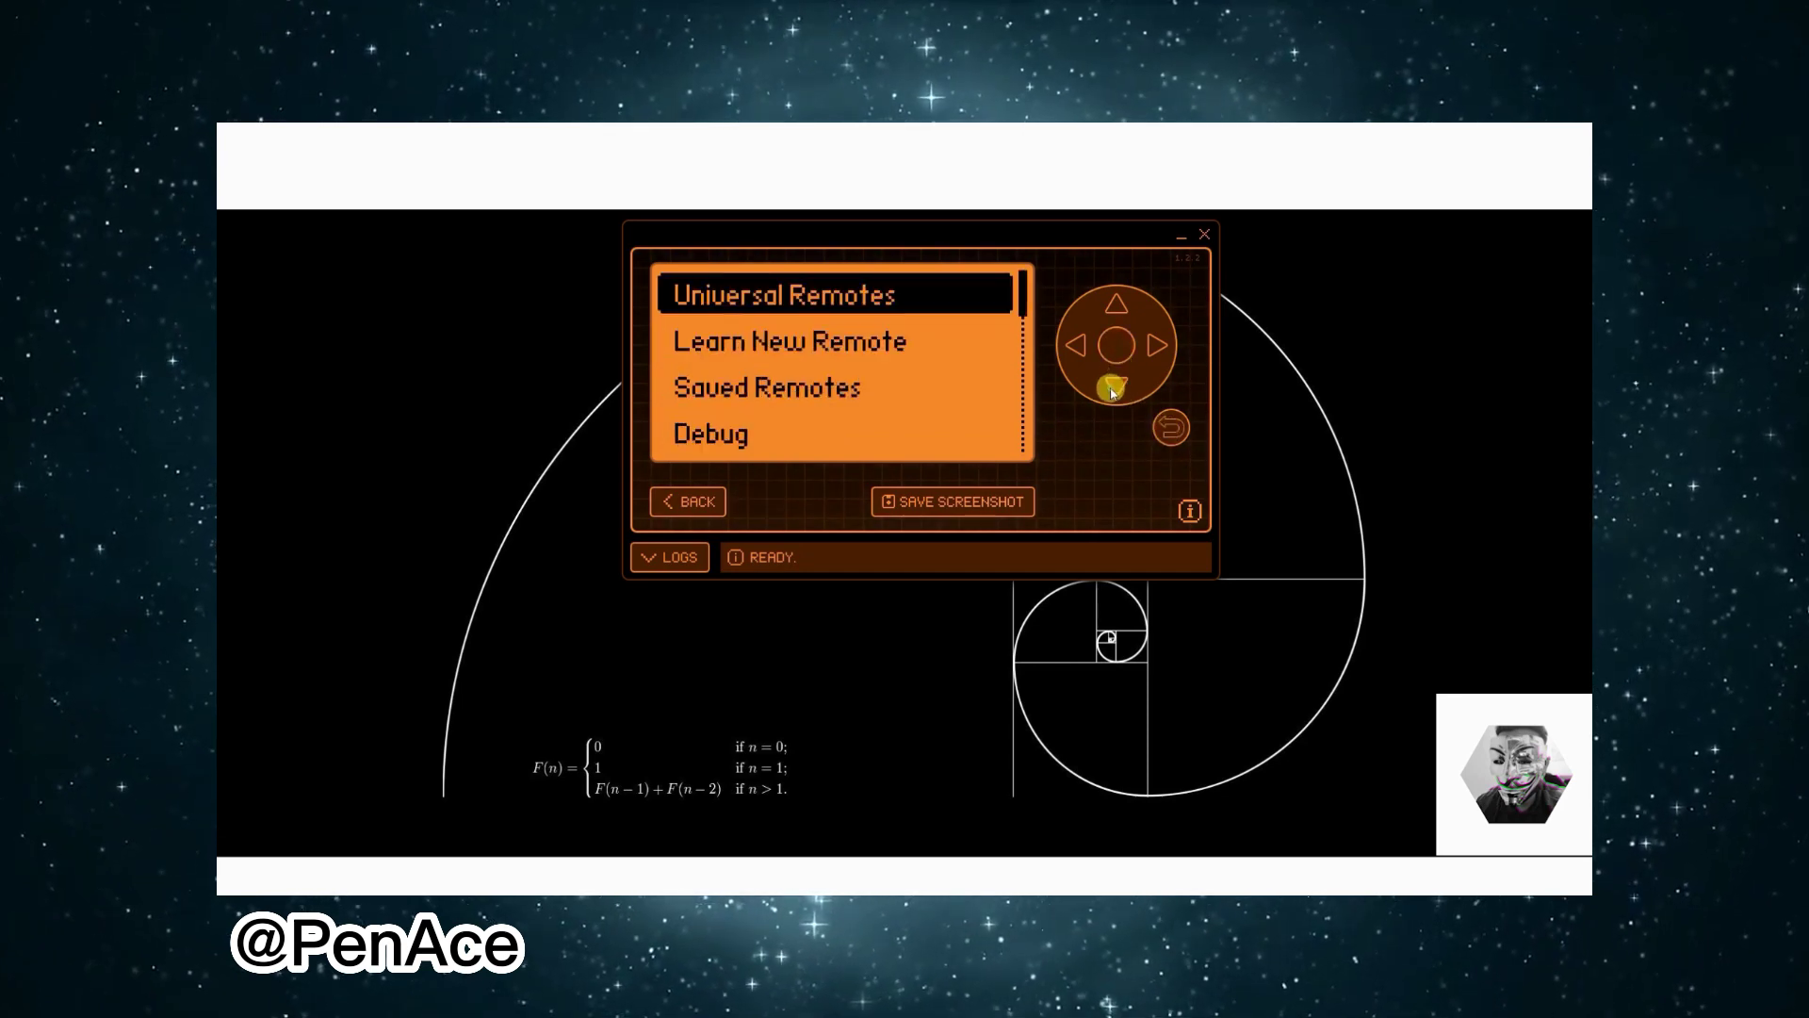
click(1112, 388)
click(1113, 388)
click(1112, 388)
click(1113, 388)
click(1169, 426)
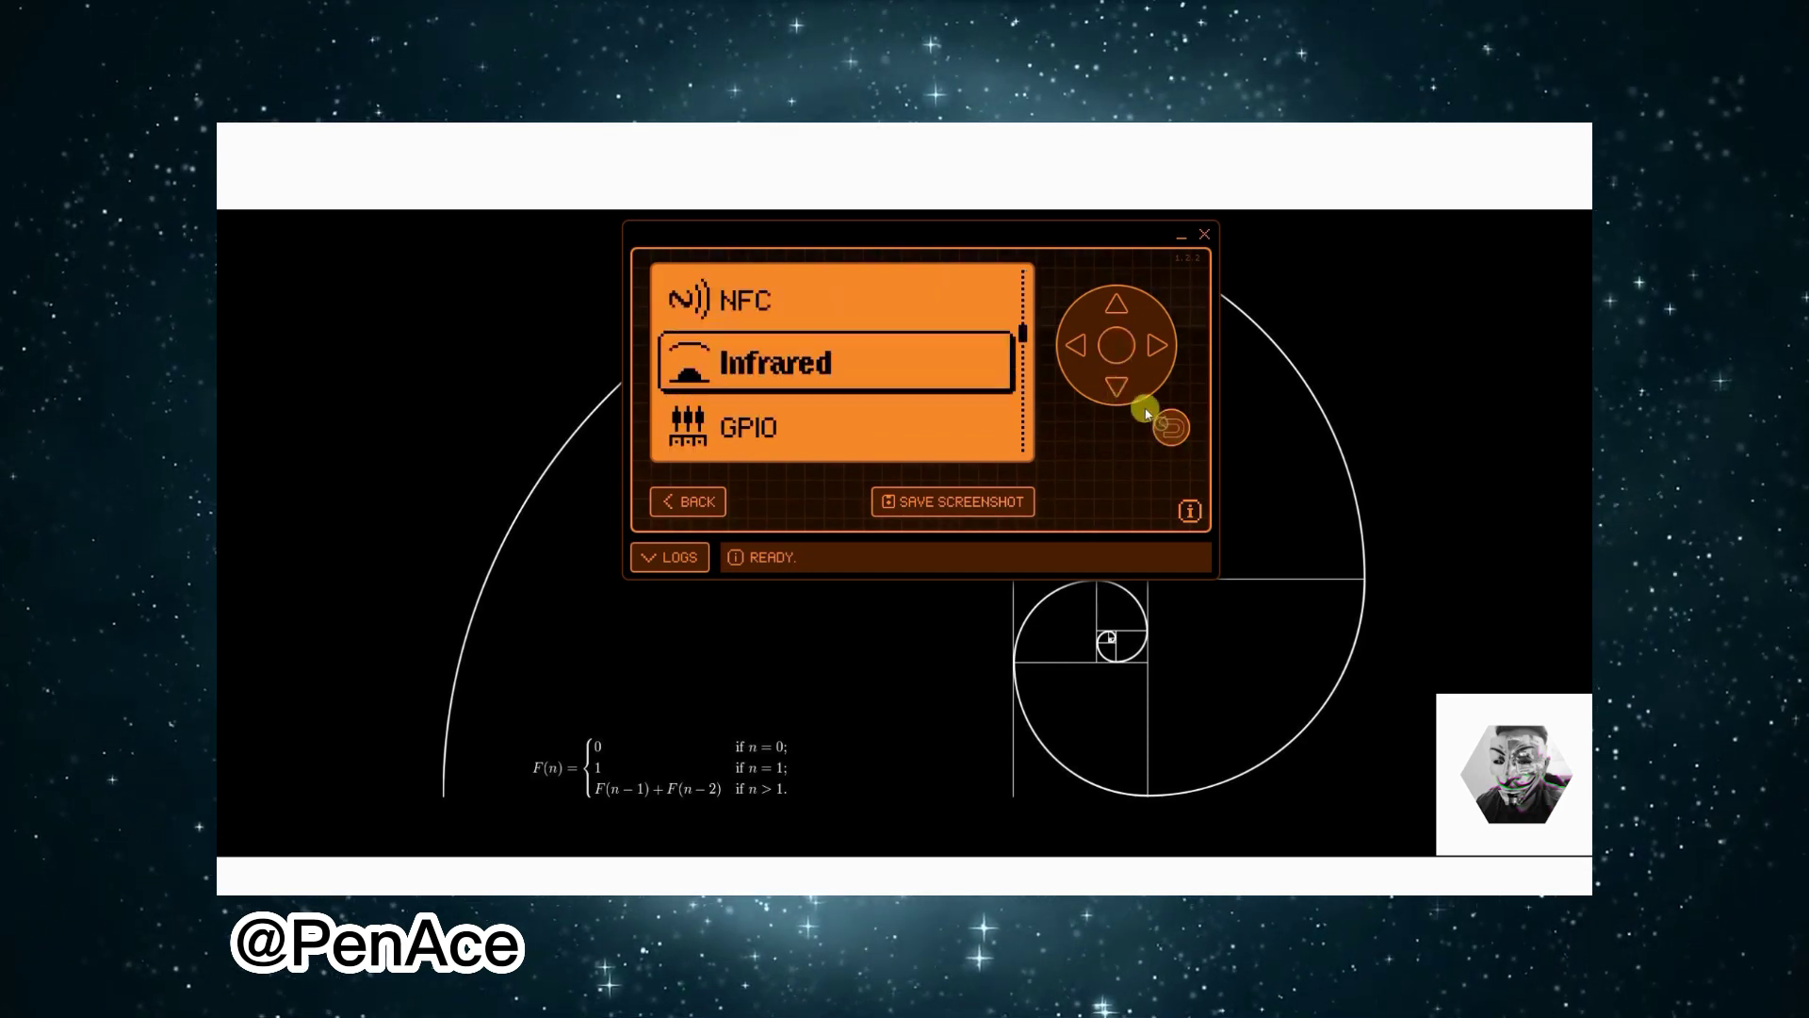
click(1116, 388)
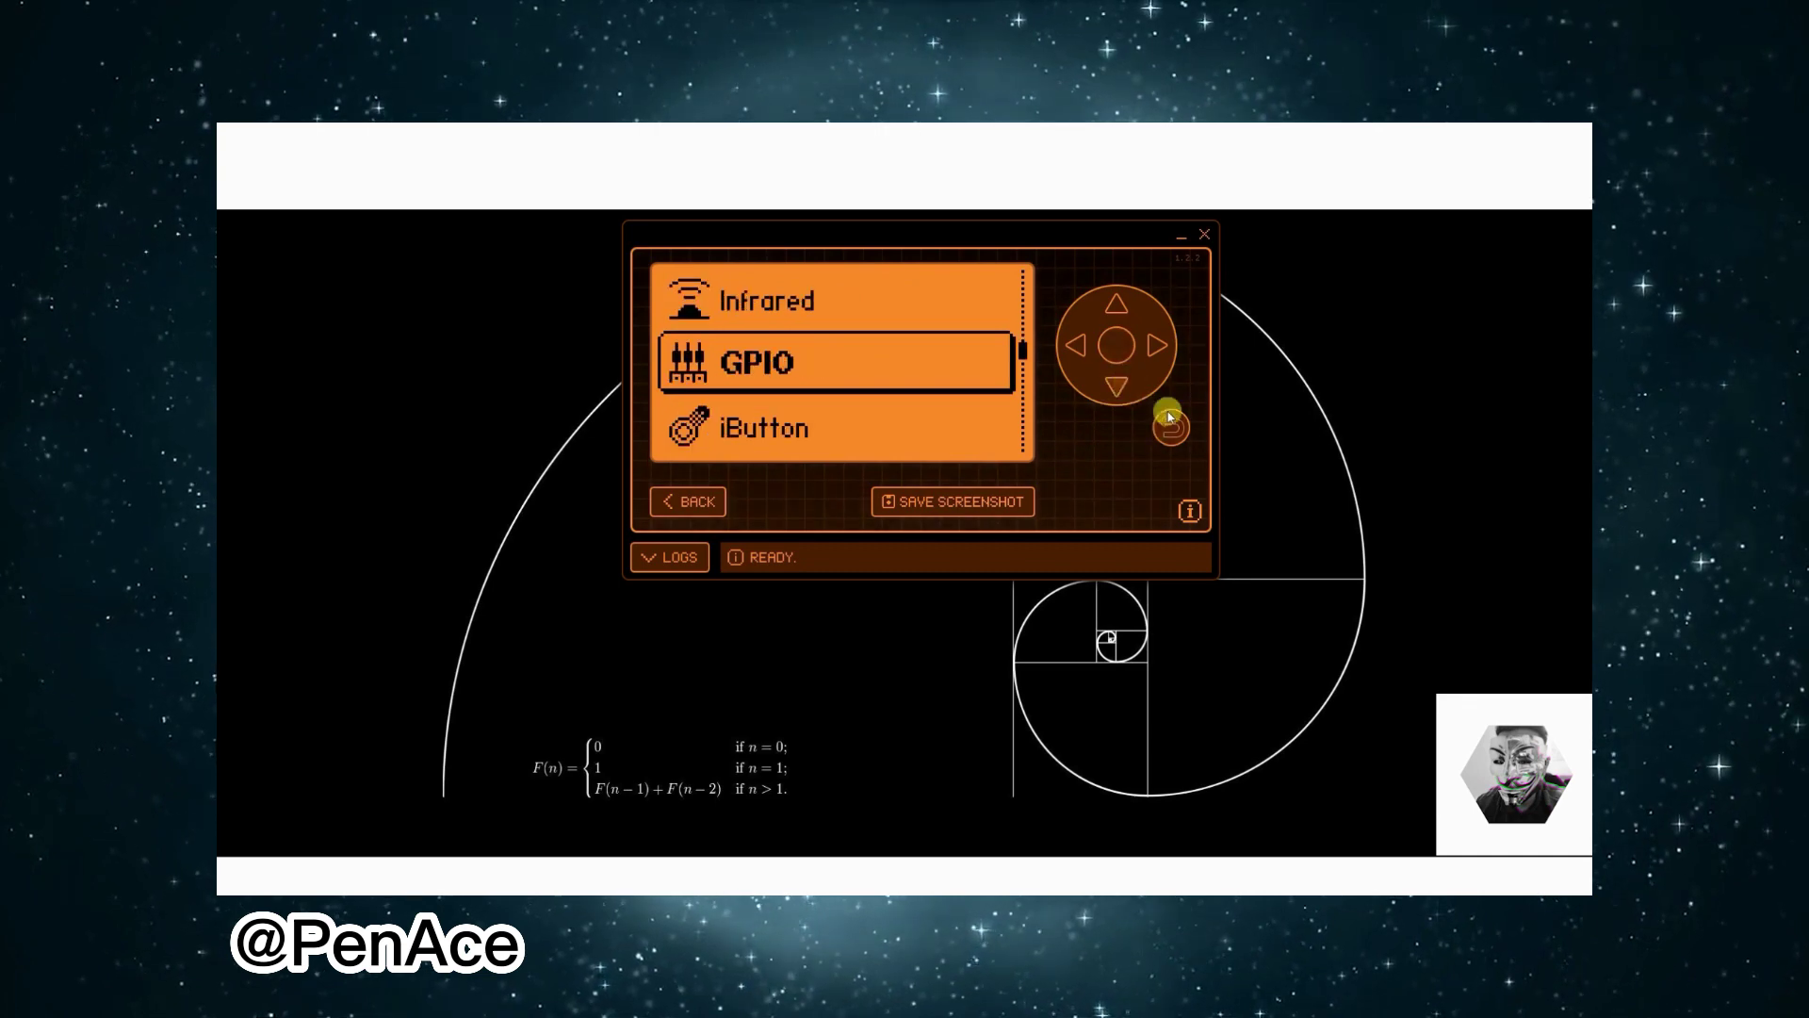
click(1169, 426)
click(1121, 392)
click(1079, 347)
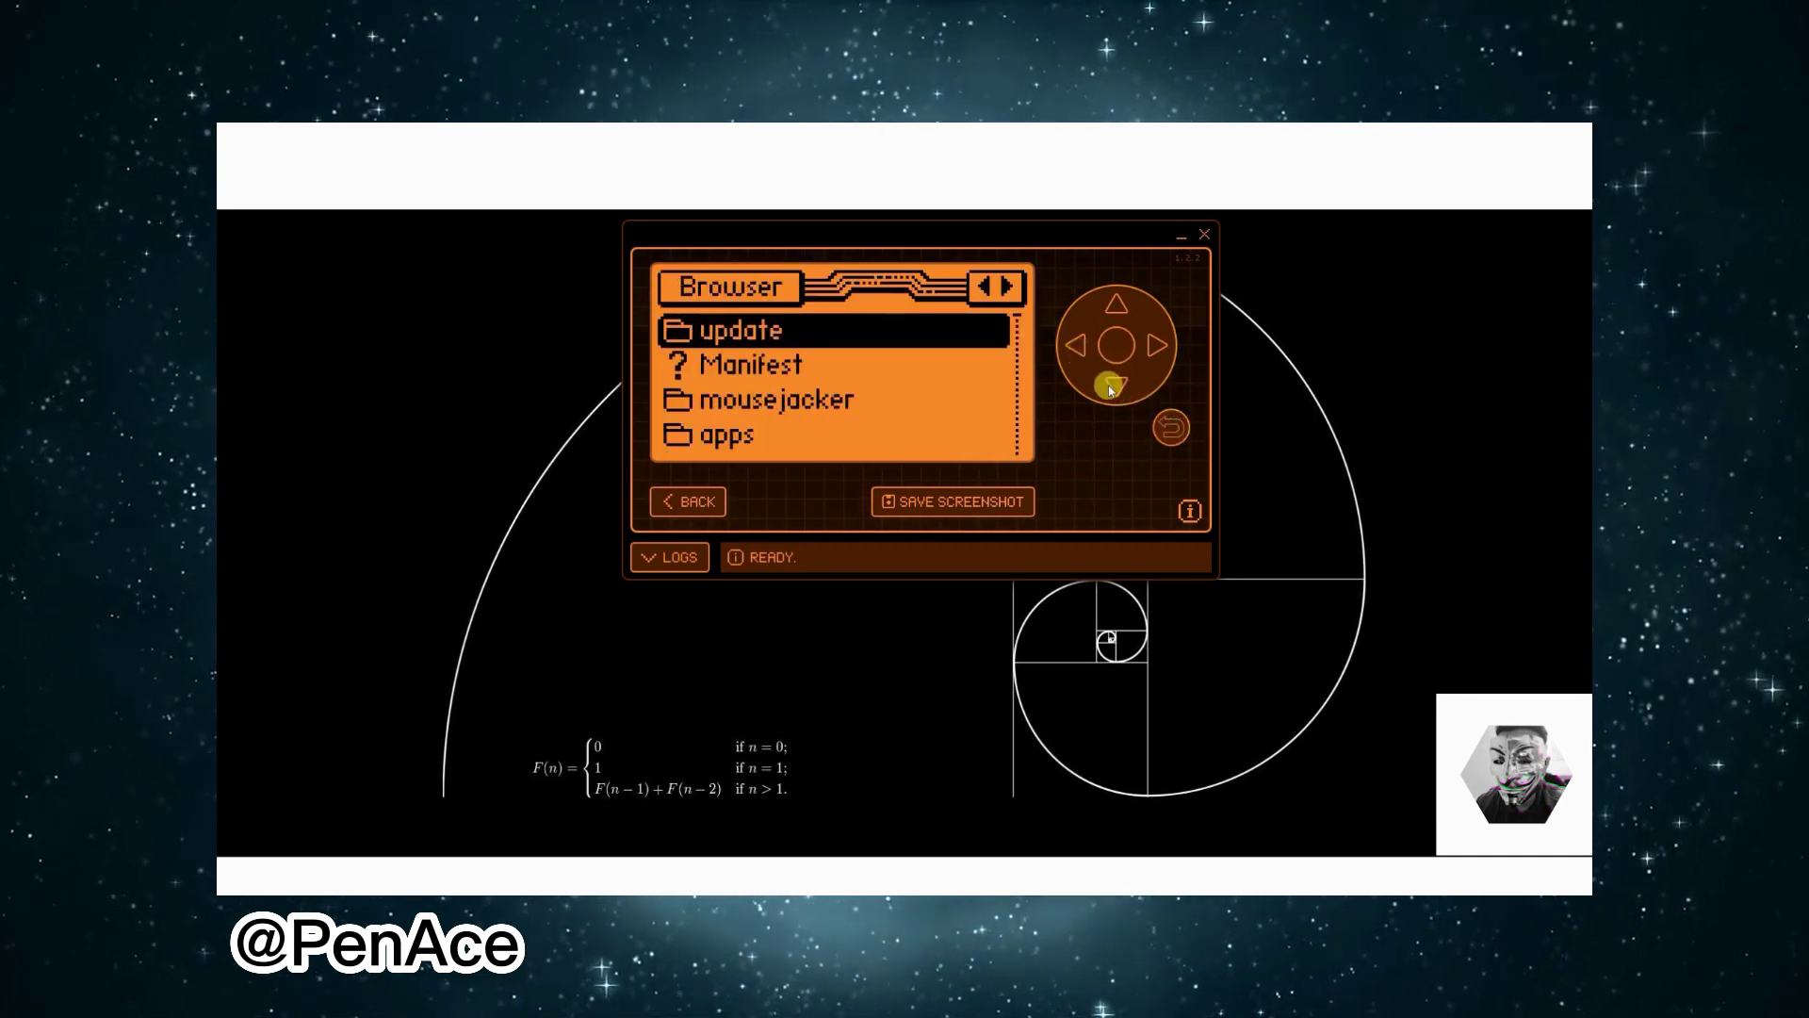
Step: Find the infrared folder in the file Browser and open it
click(1111, 389)
click(1112, 389)
click(1112, 389)
click(1111, 389)
click(1112, 389)
click(1111, 389)
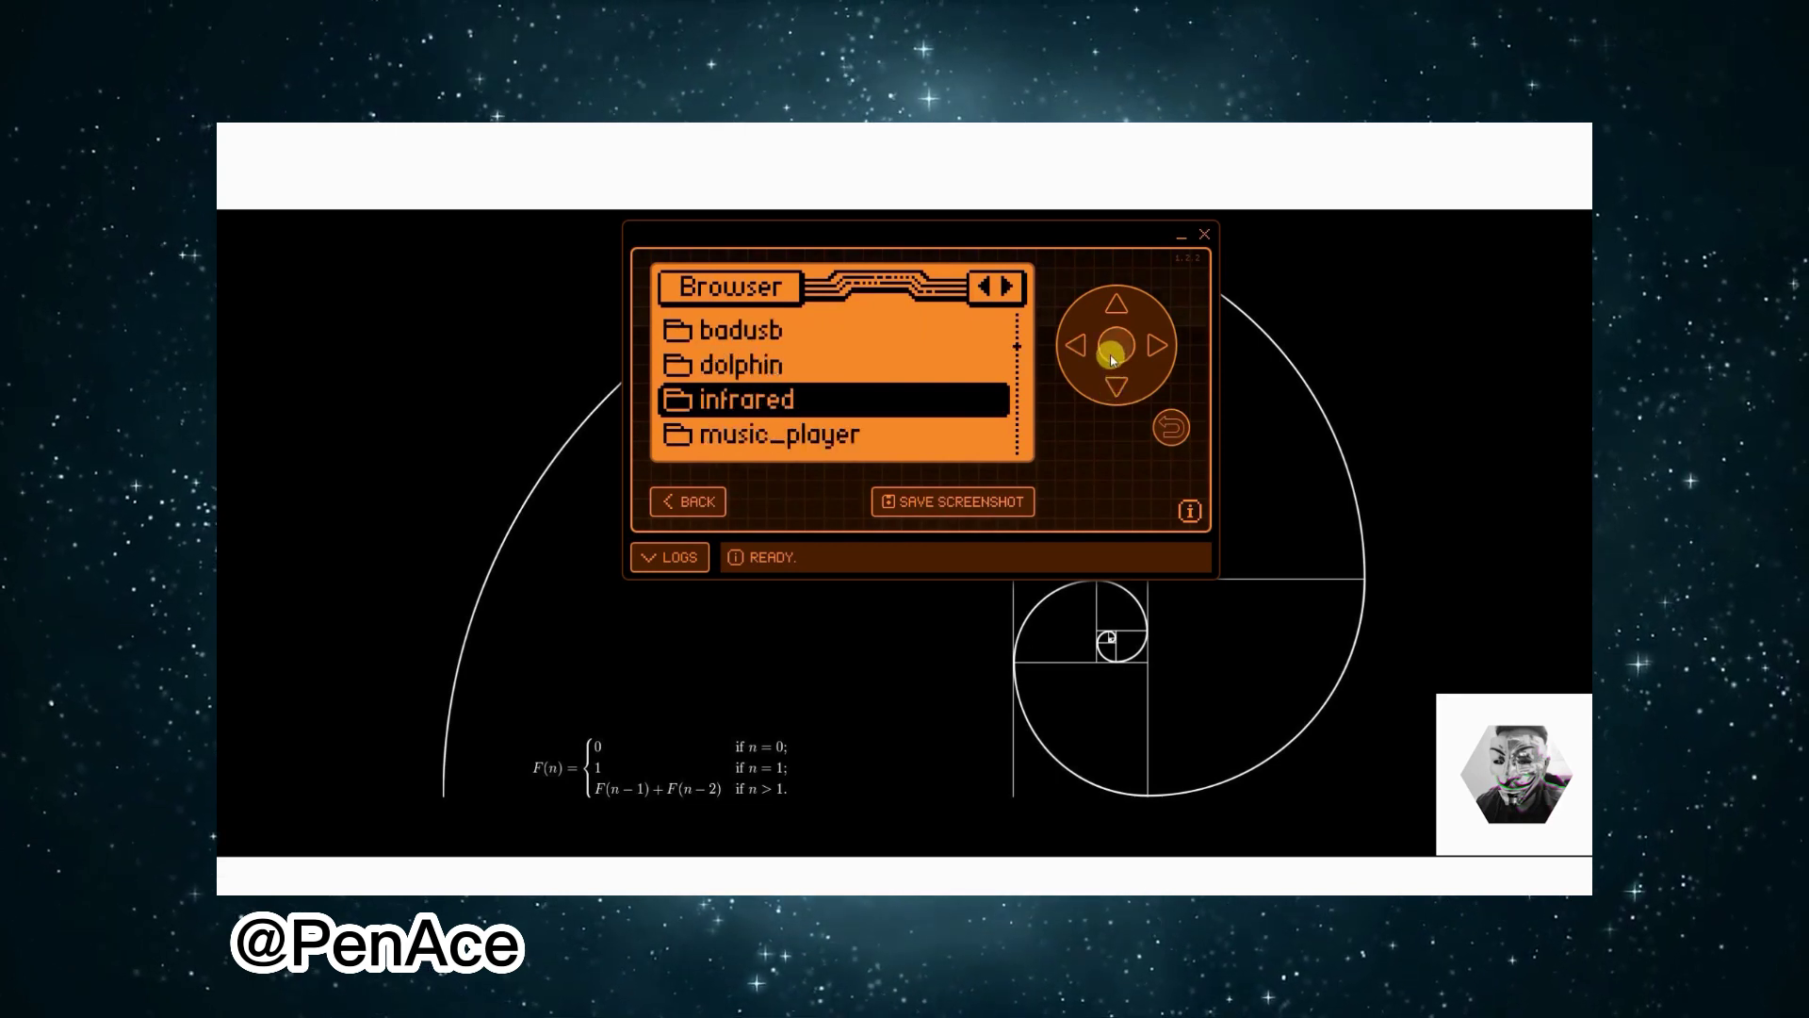
click(1112, 356)
Step: Look through the device category folders inside infrared, as far as the Fans folder
click(1115, 388)
click(1116, 388)
click(1116, 388)
click(1115, 388)
click(1115, 388)
click(1116, 388)
click(1116, 388)
click(1115, 388)
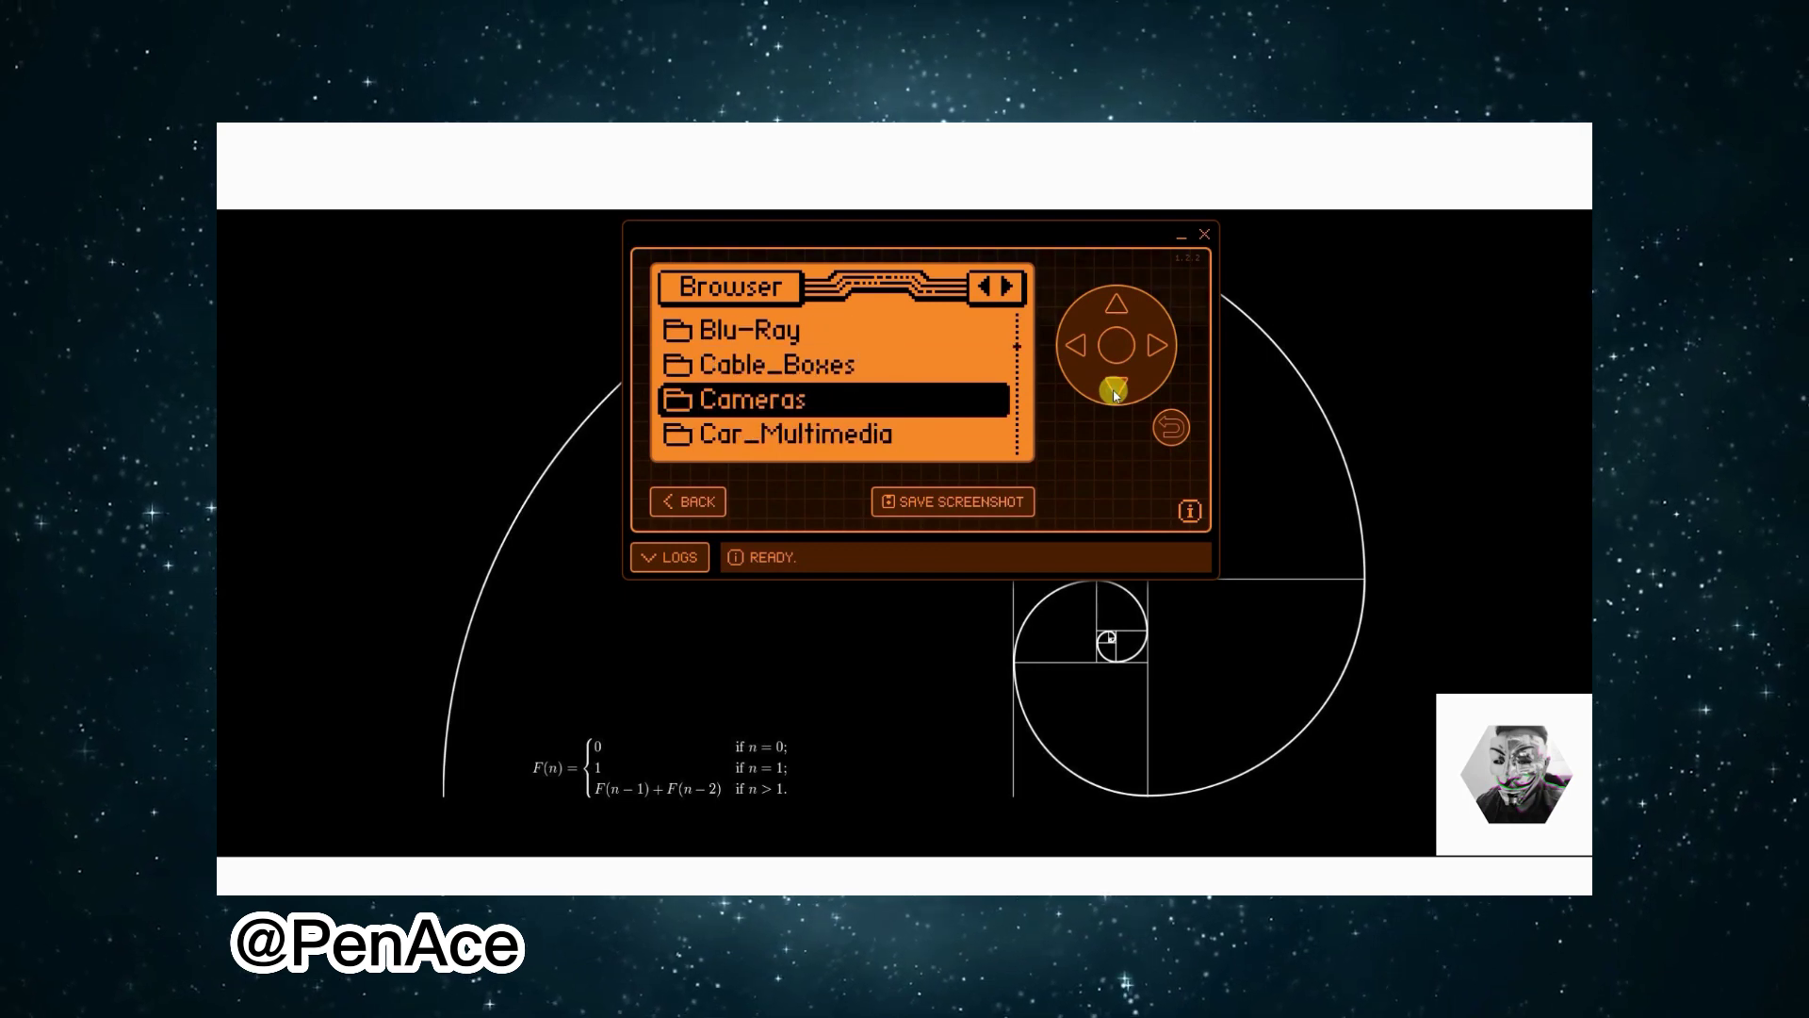
click(1115, 390)
click(1115, 390)
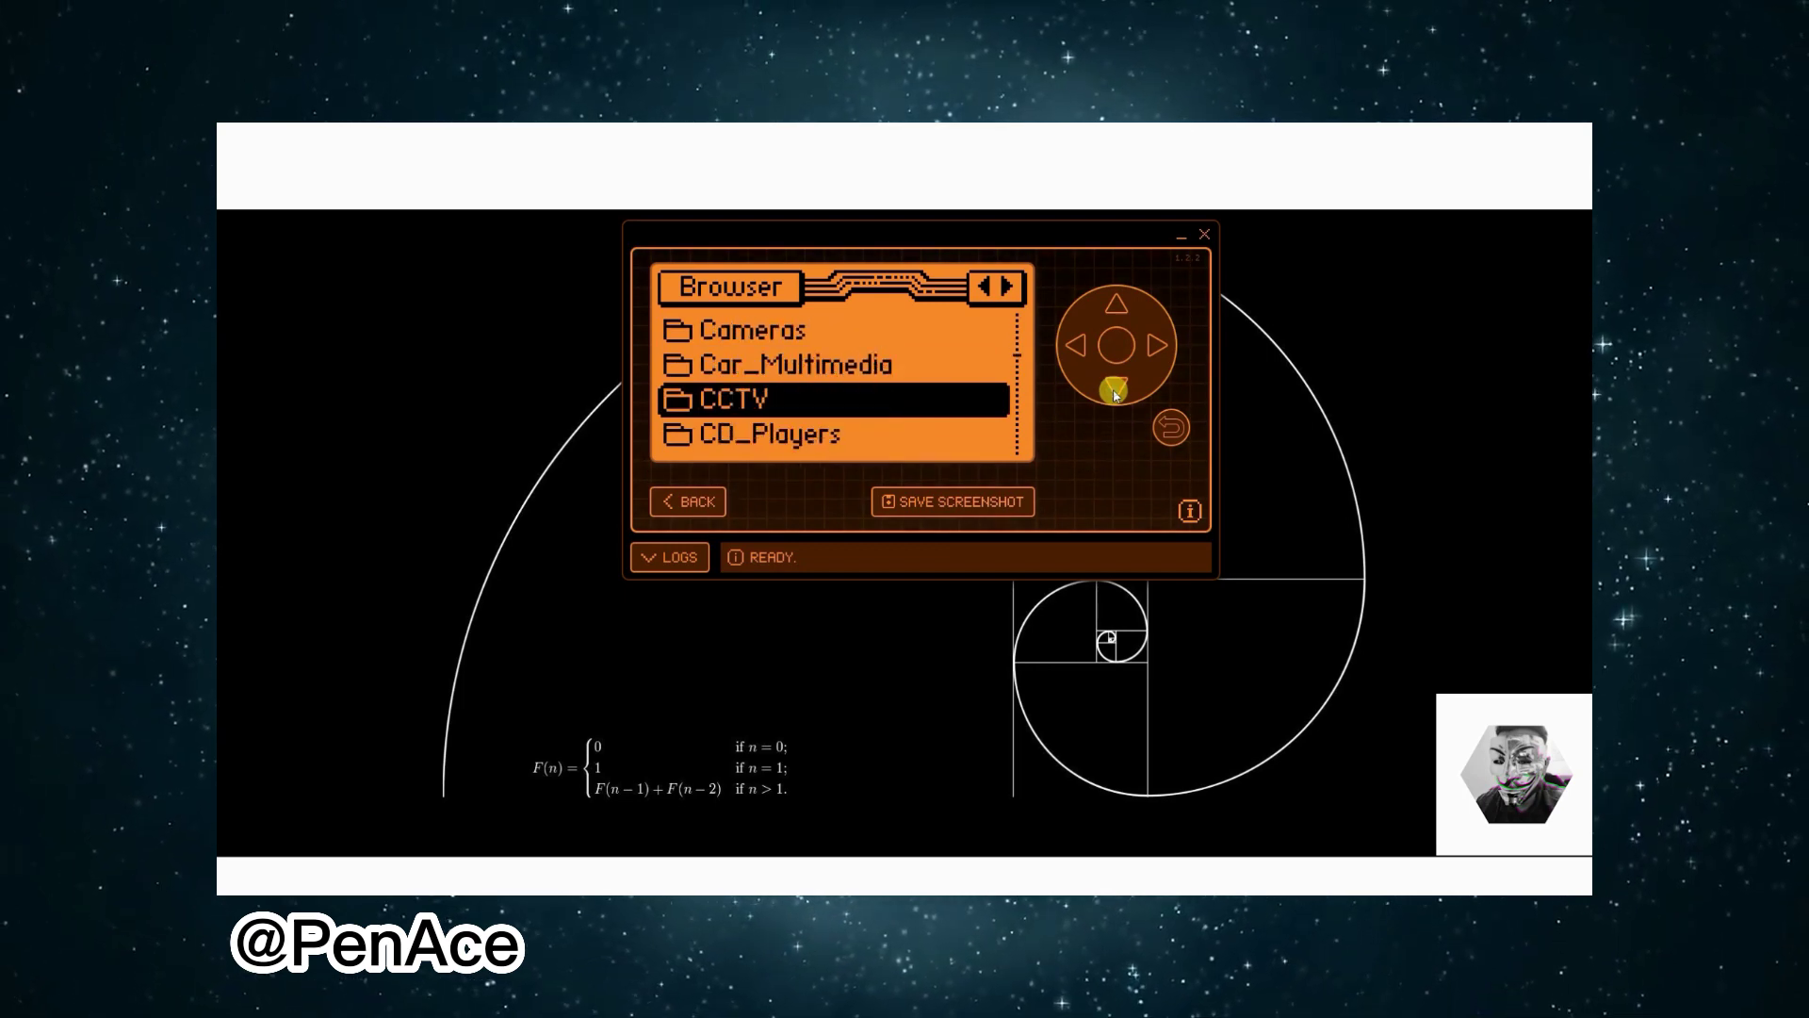
click(1114, 390)
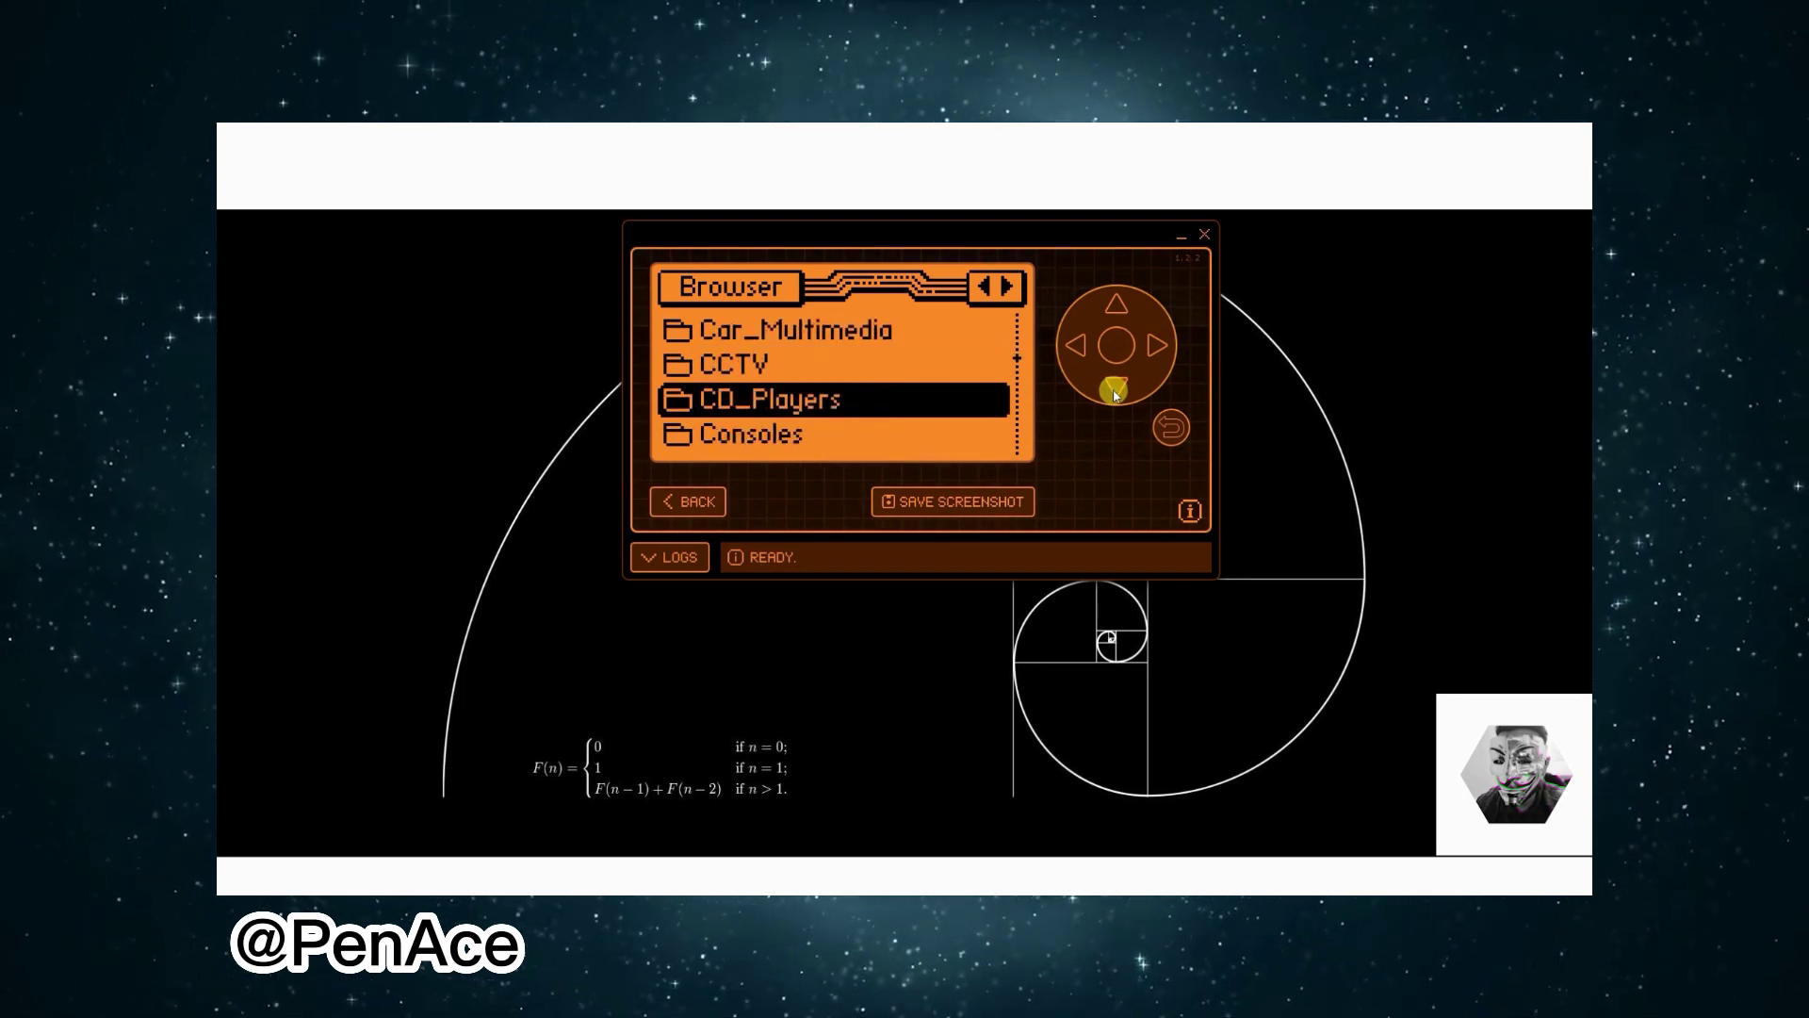
click(1114, 390)
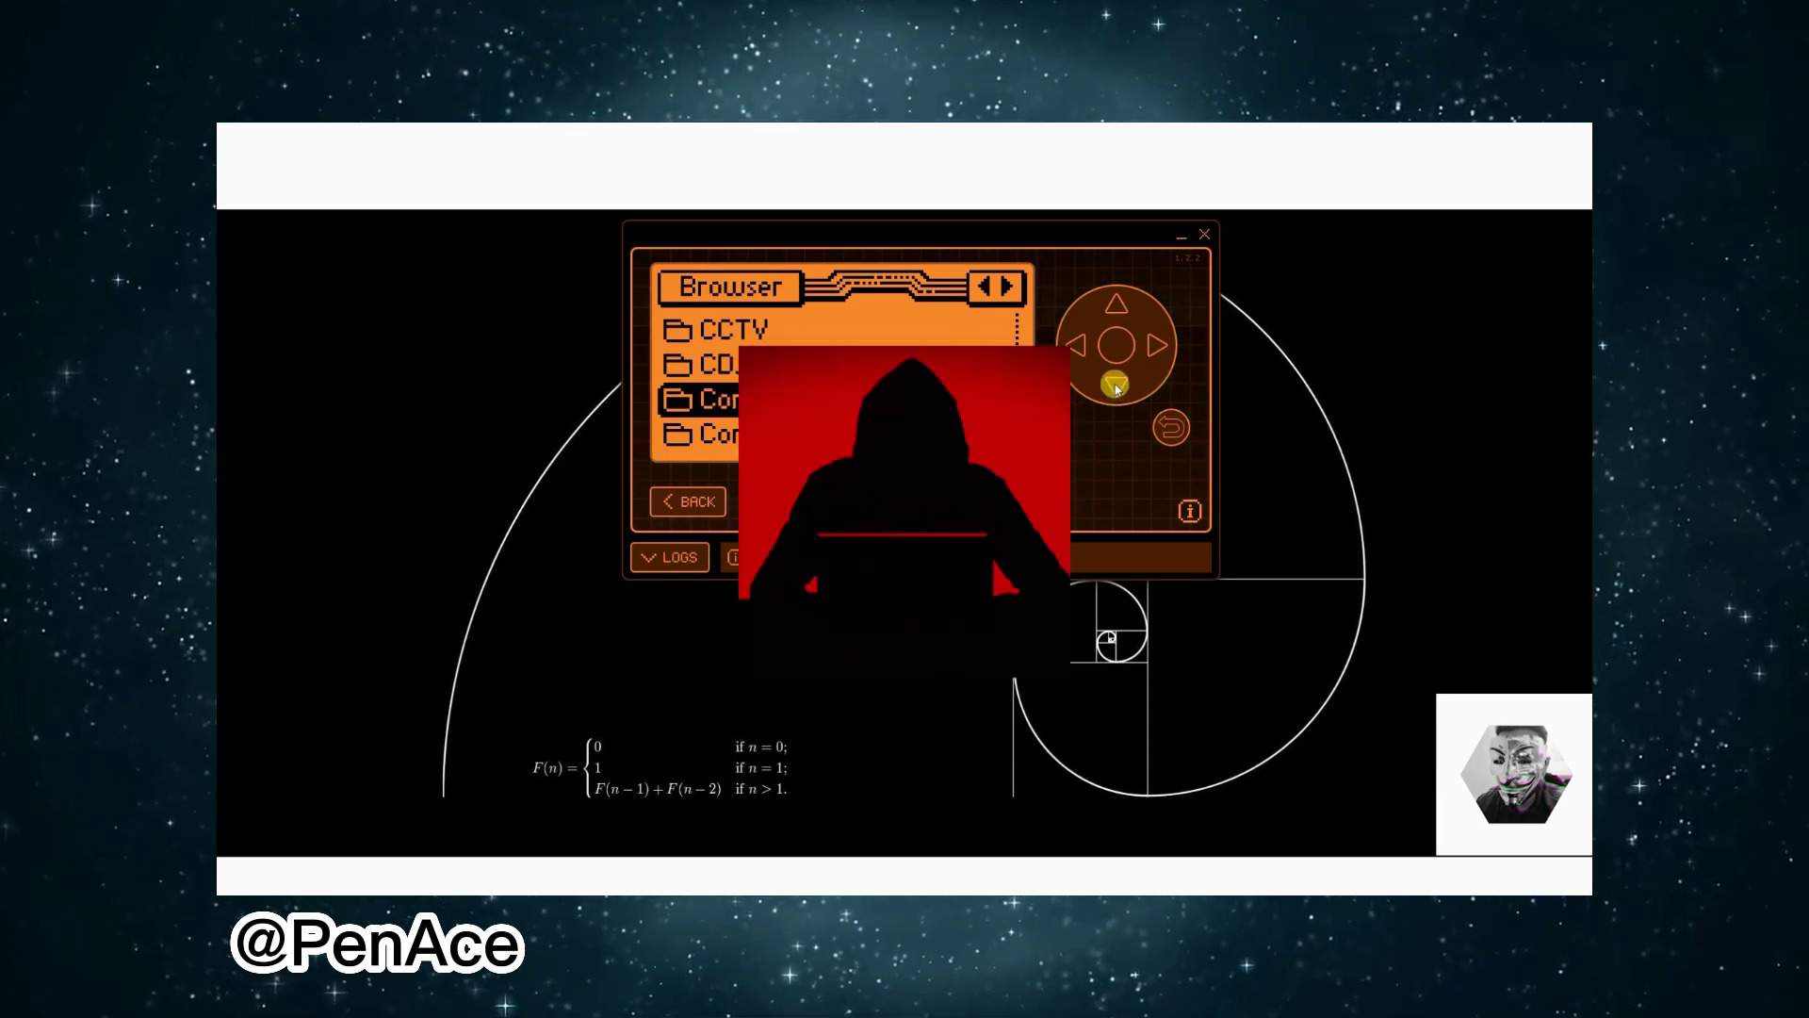
click(1115, 390)
click(1115, 391)
click(1115, 390)
click(1115, 387)
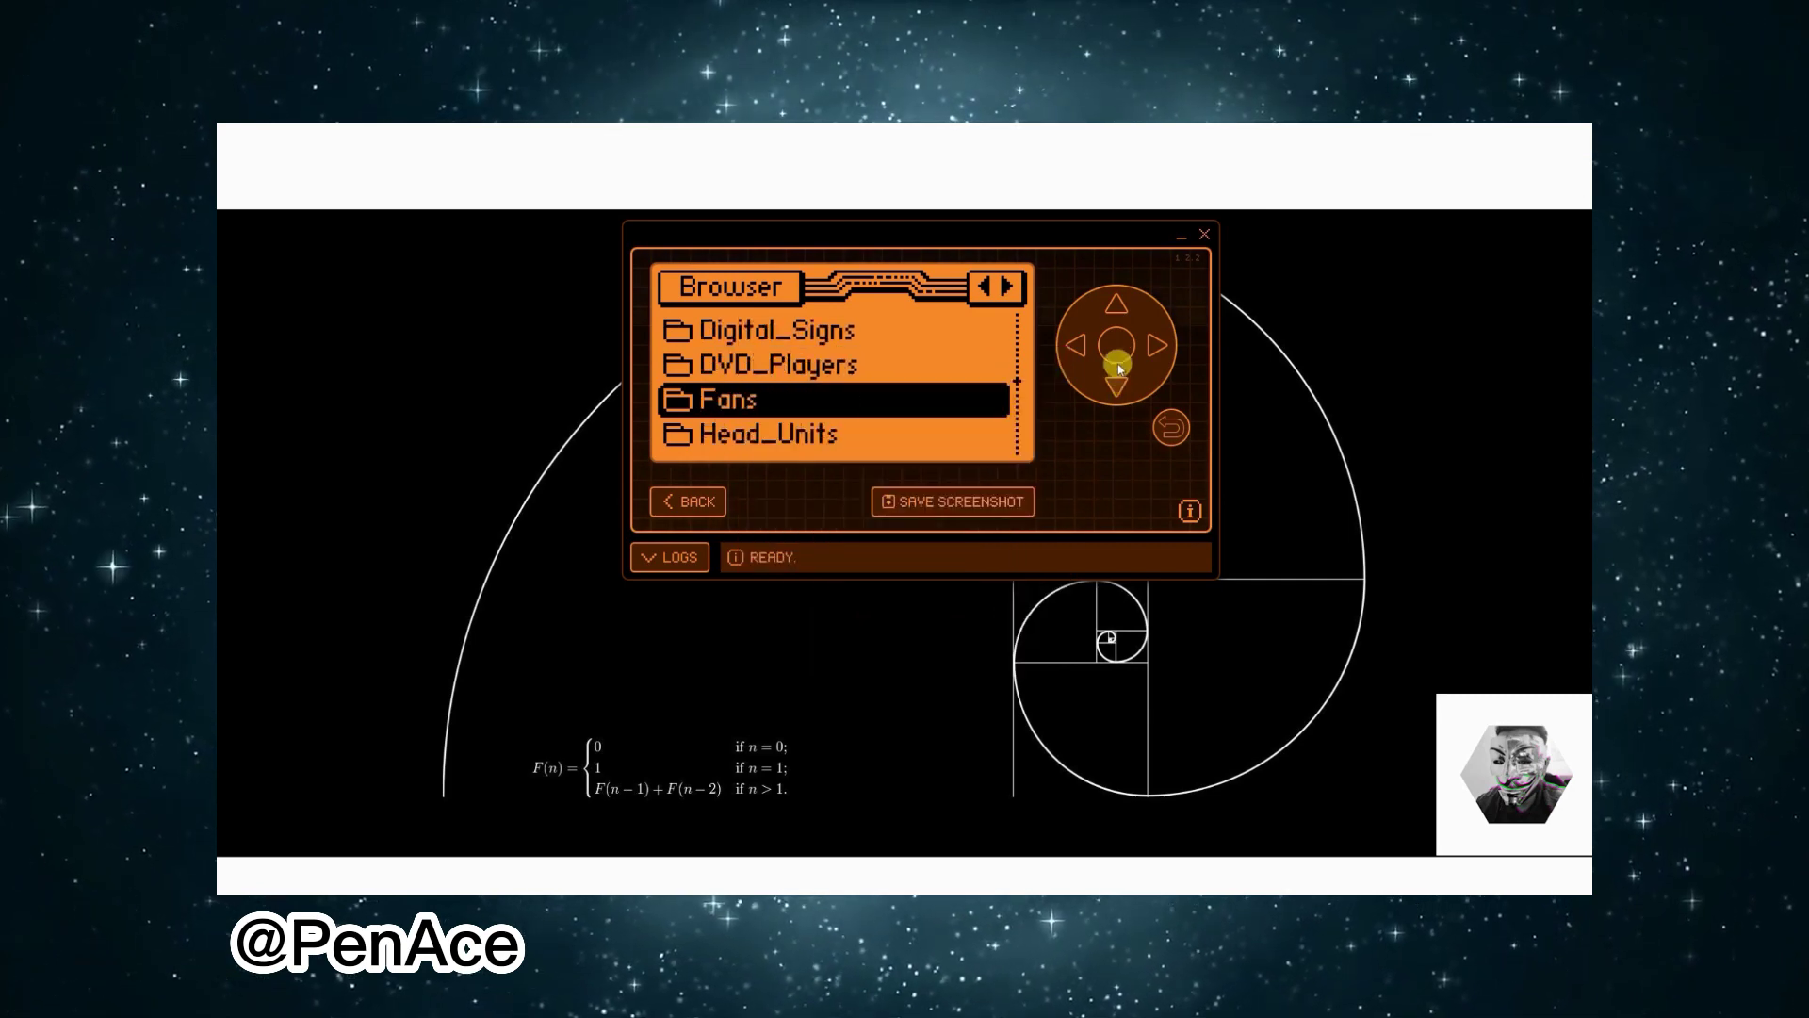
Step: Open the Fans folder and look through its remote files and brand folders
click(1115, 346)
click(1115, 386)
click(1114, 387)
click(1115, 386)
click(1115, 387)
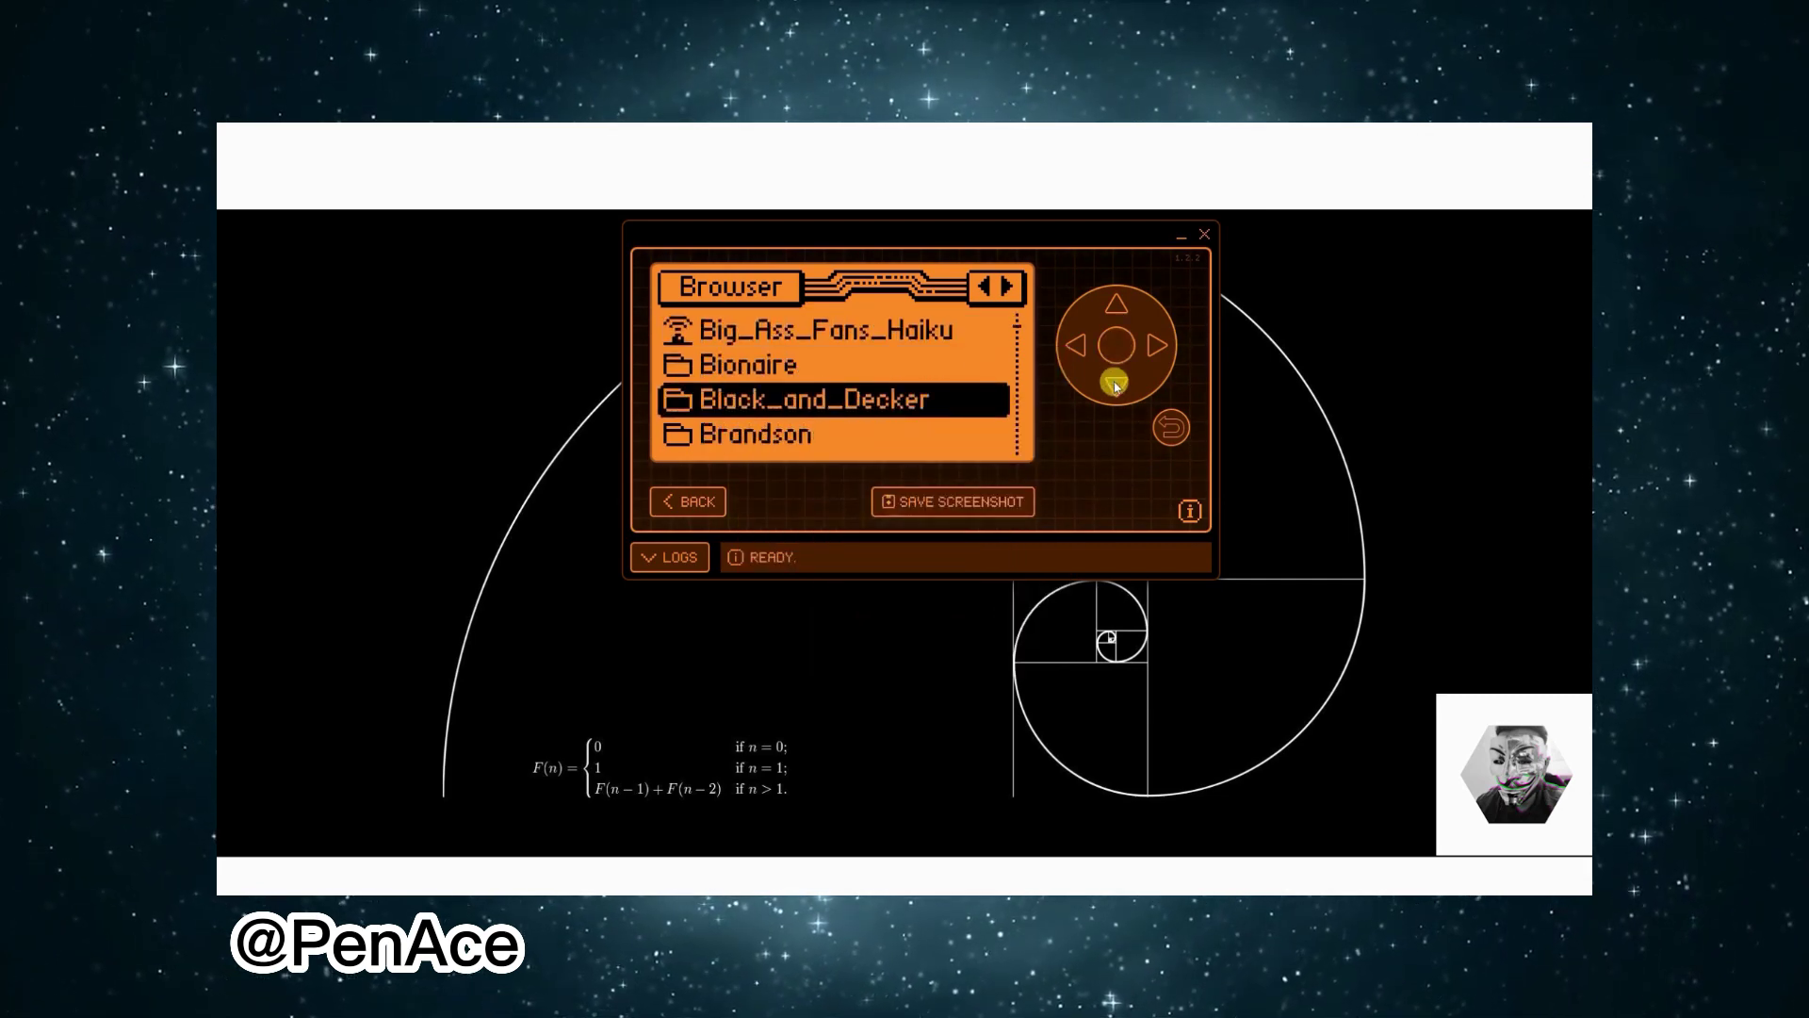
click(1115, 386)
click(1115, 386)
Step: Leave the file Browser and open GPIO from the Flipper's main menu
click(1170, 429)
click(1171, 428)
click(1171, 428)
click(1115, 346)
click(1115, 386)
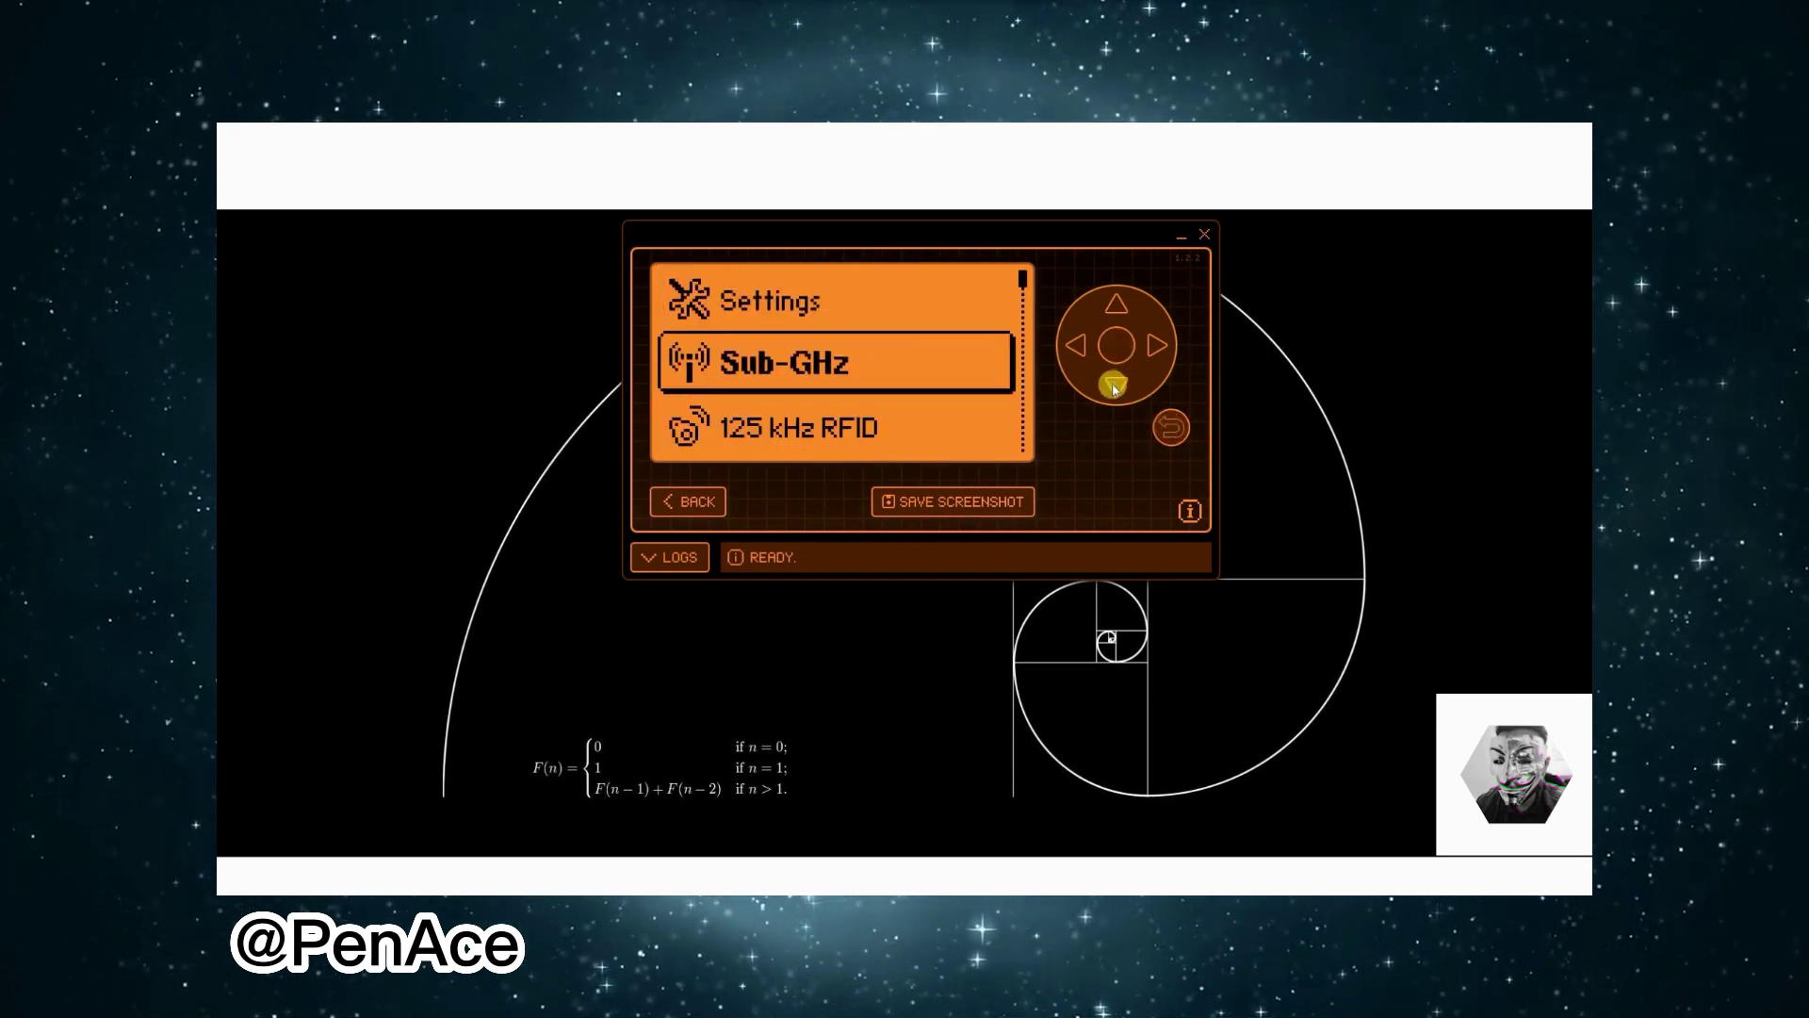
click(1115, 387)
click(1115, 386)
click(1114, 386)
click(1118, 346)
Step: View the USB-UART Bridge and GPIO Manual Control screens and return to the GPIO menu
click(1118, 347)
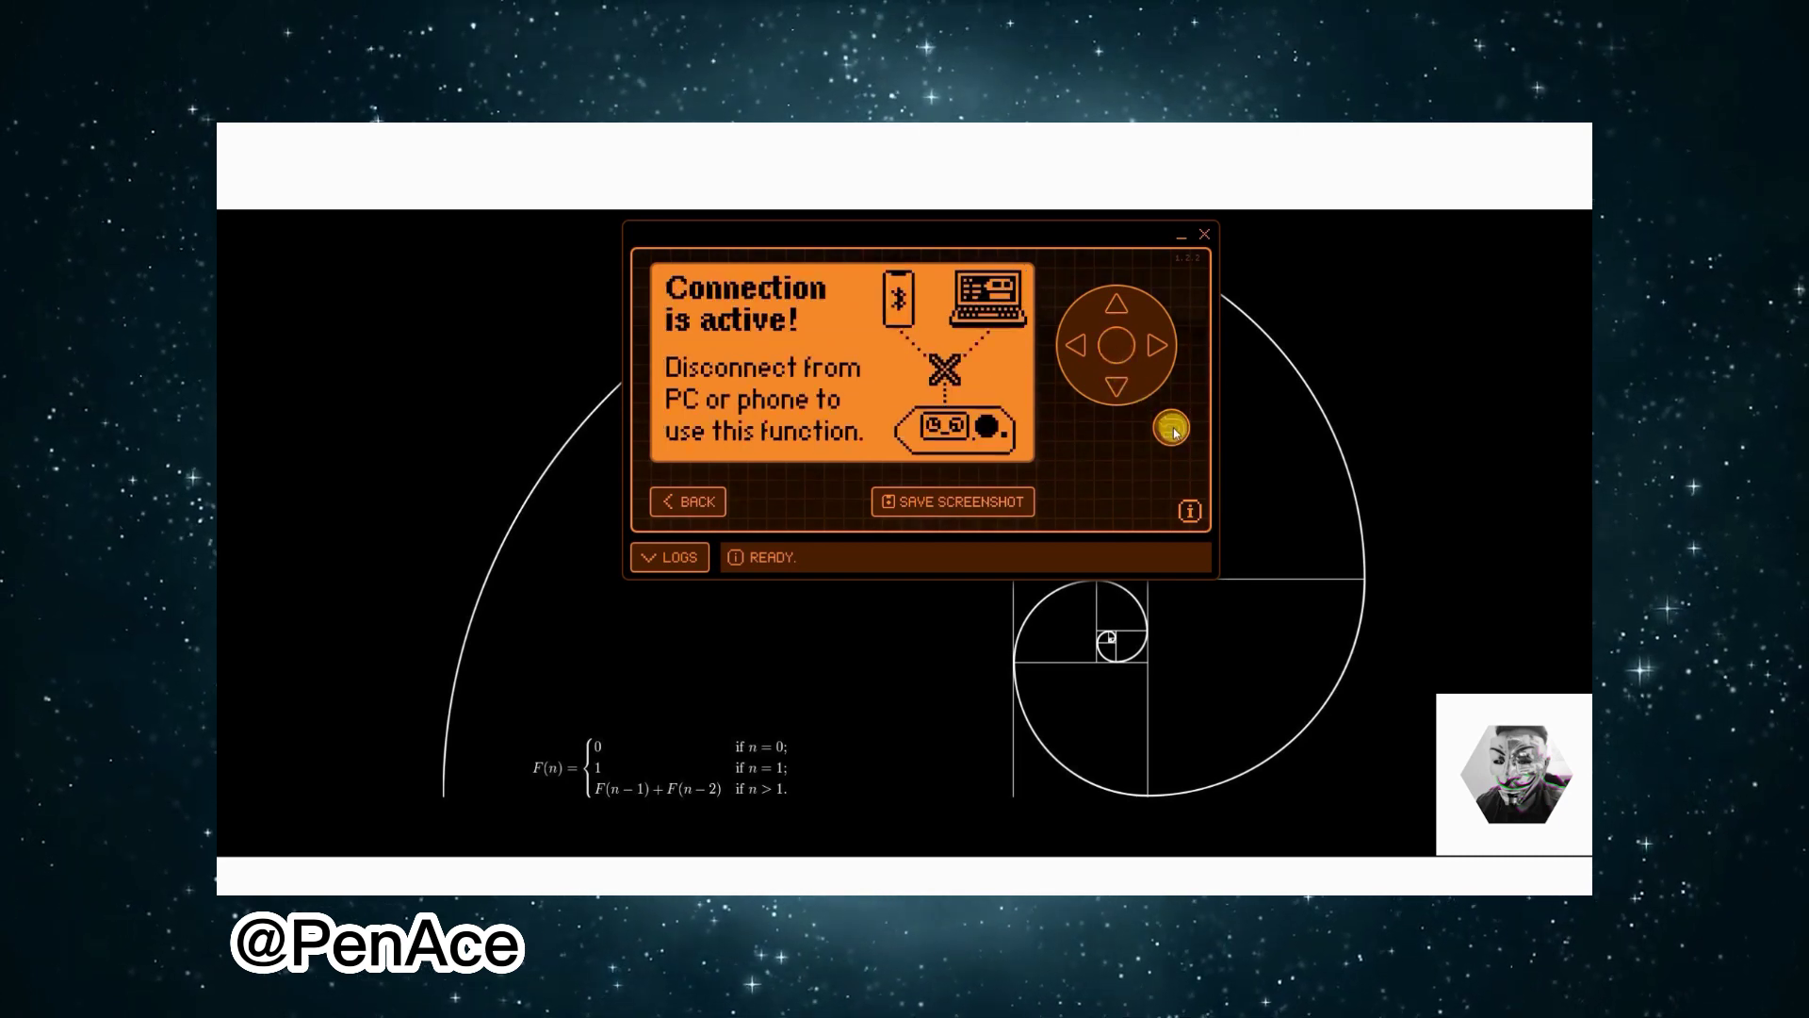
click(1173, 427)
click(1115, 384)
click(1116, 345)
click(1171, 429)
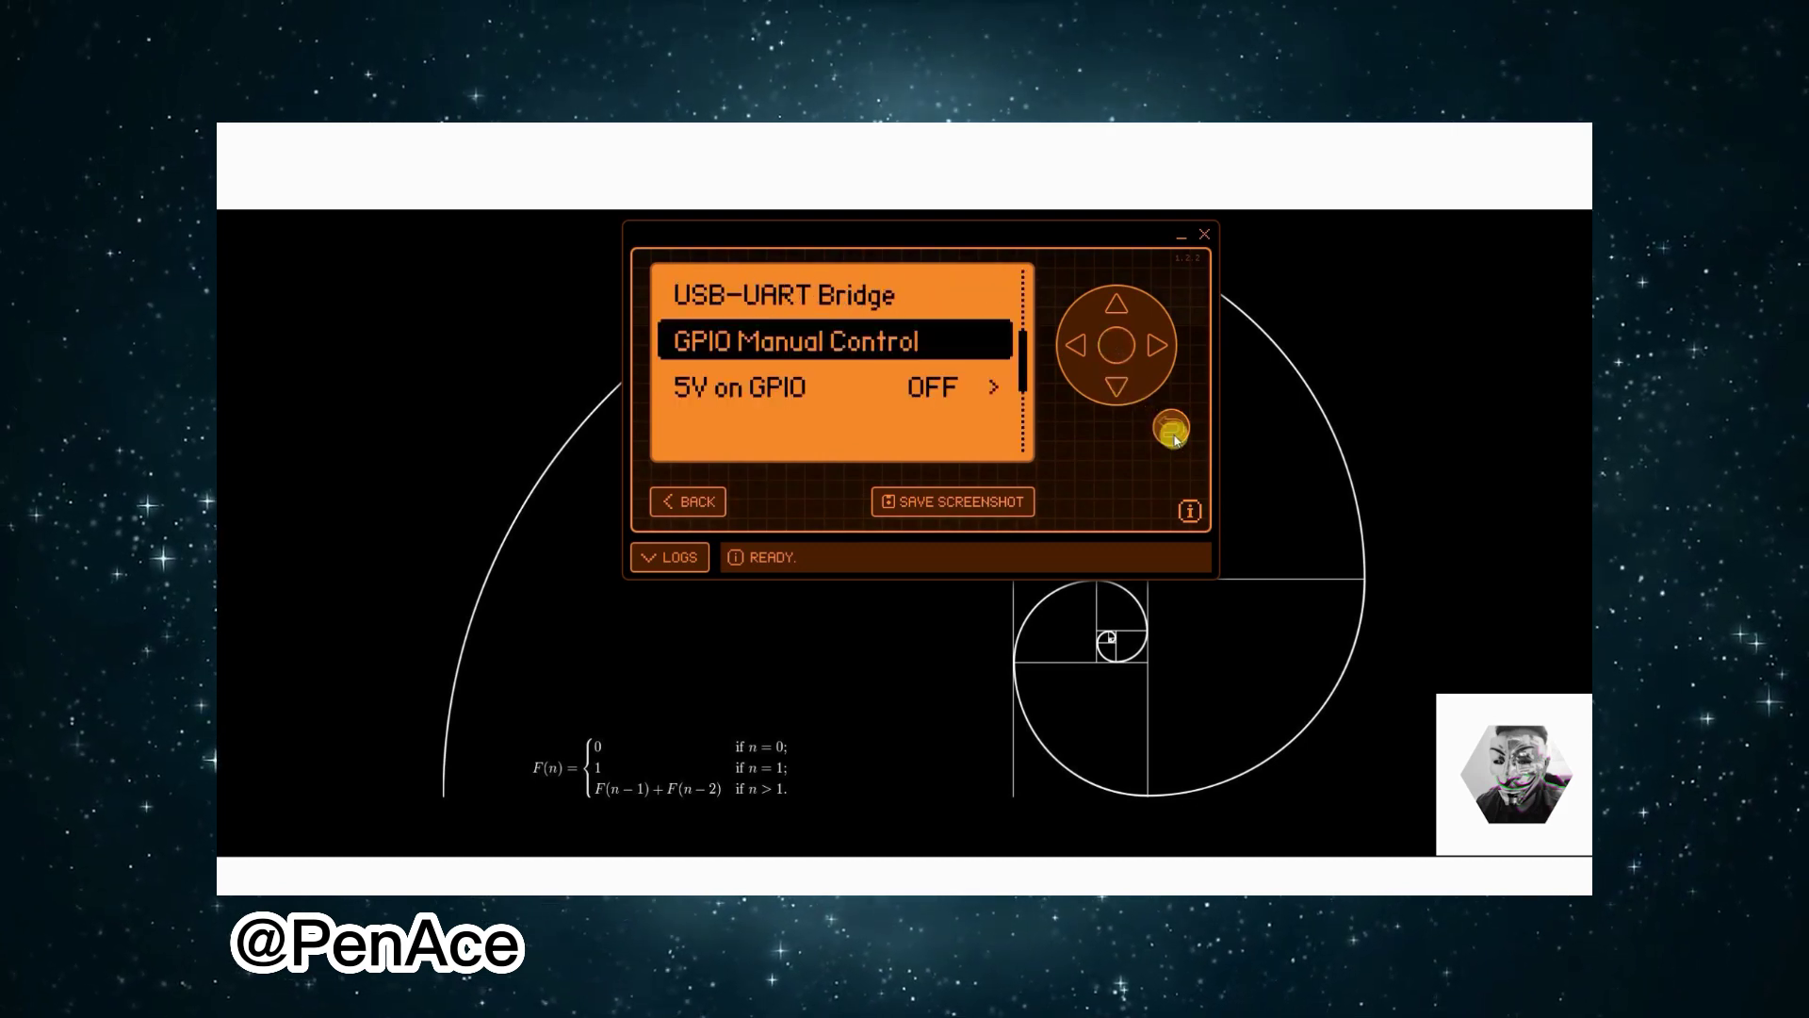
Step: Leave GPIO, open iButton from the main menu, view its Read screen, and return to the main menu
click(1171, 430)
click(1117, 384)
click(1114, 356)
click(1116, 345)
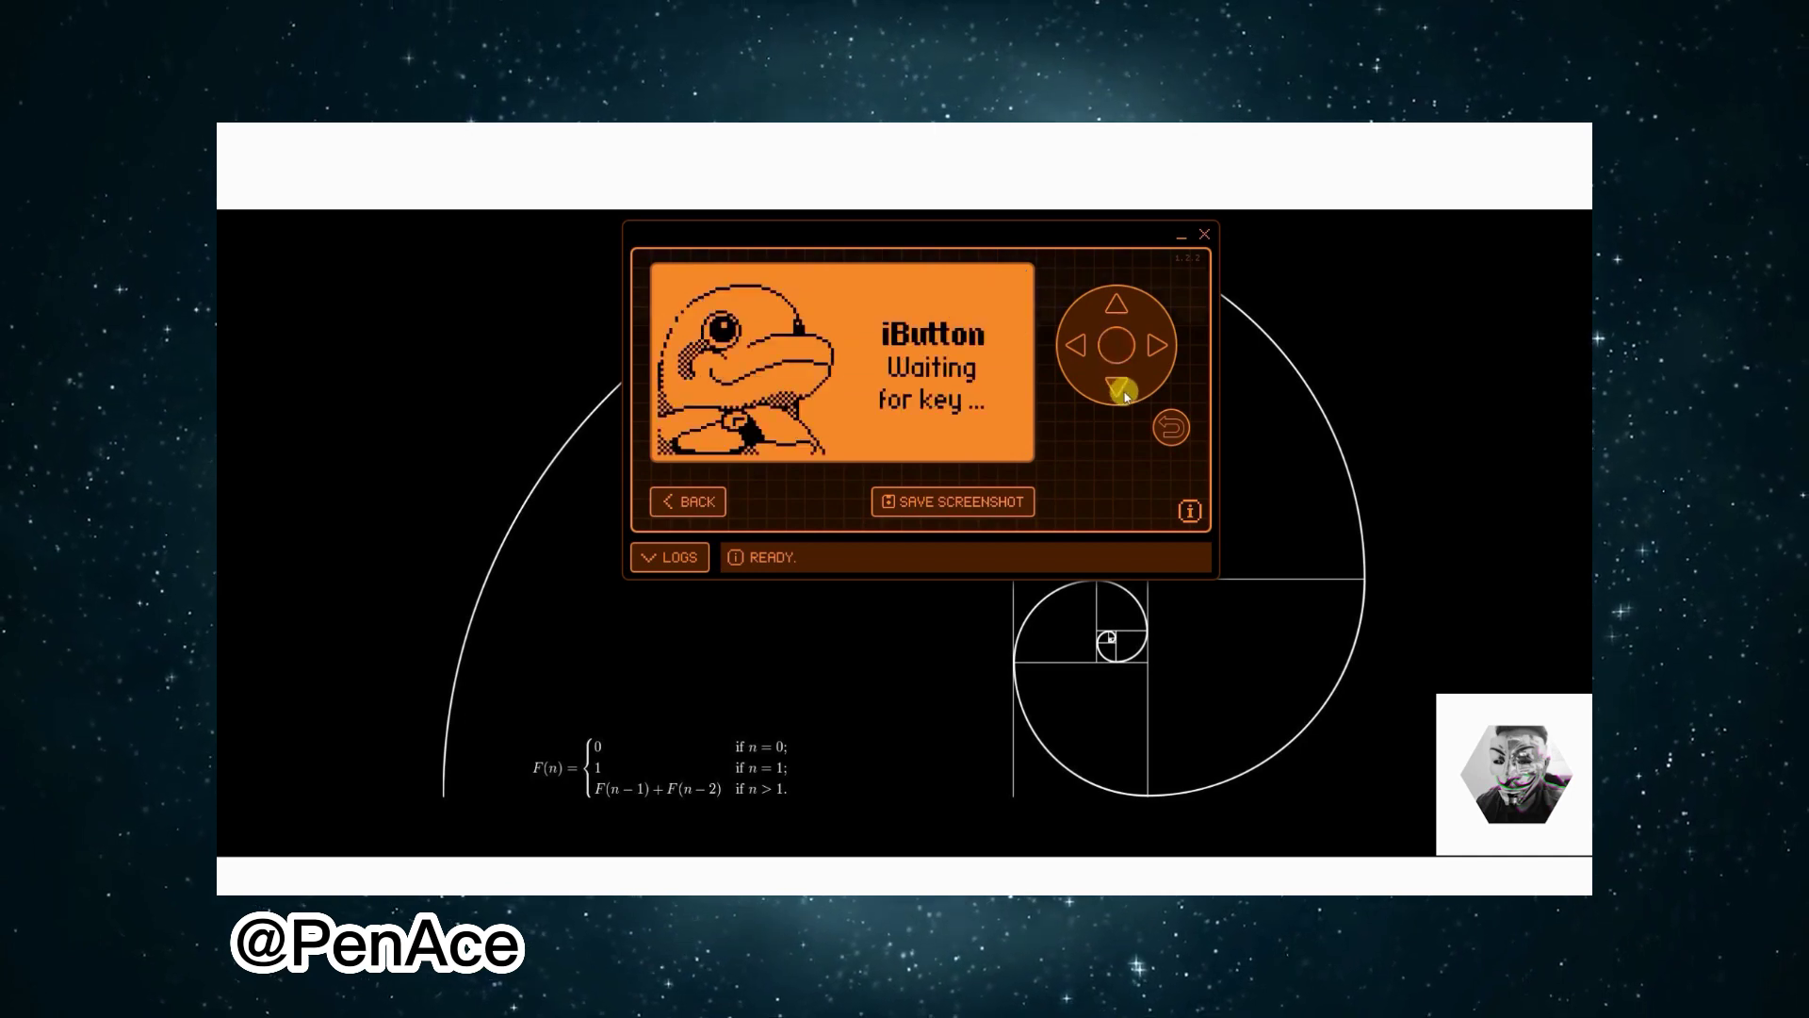
click(1171, 430)
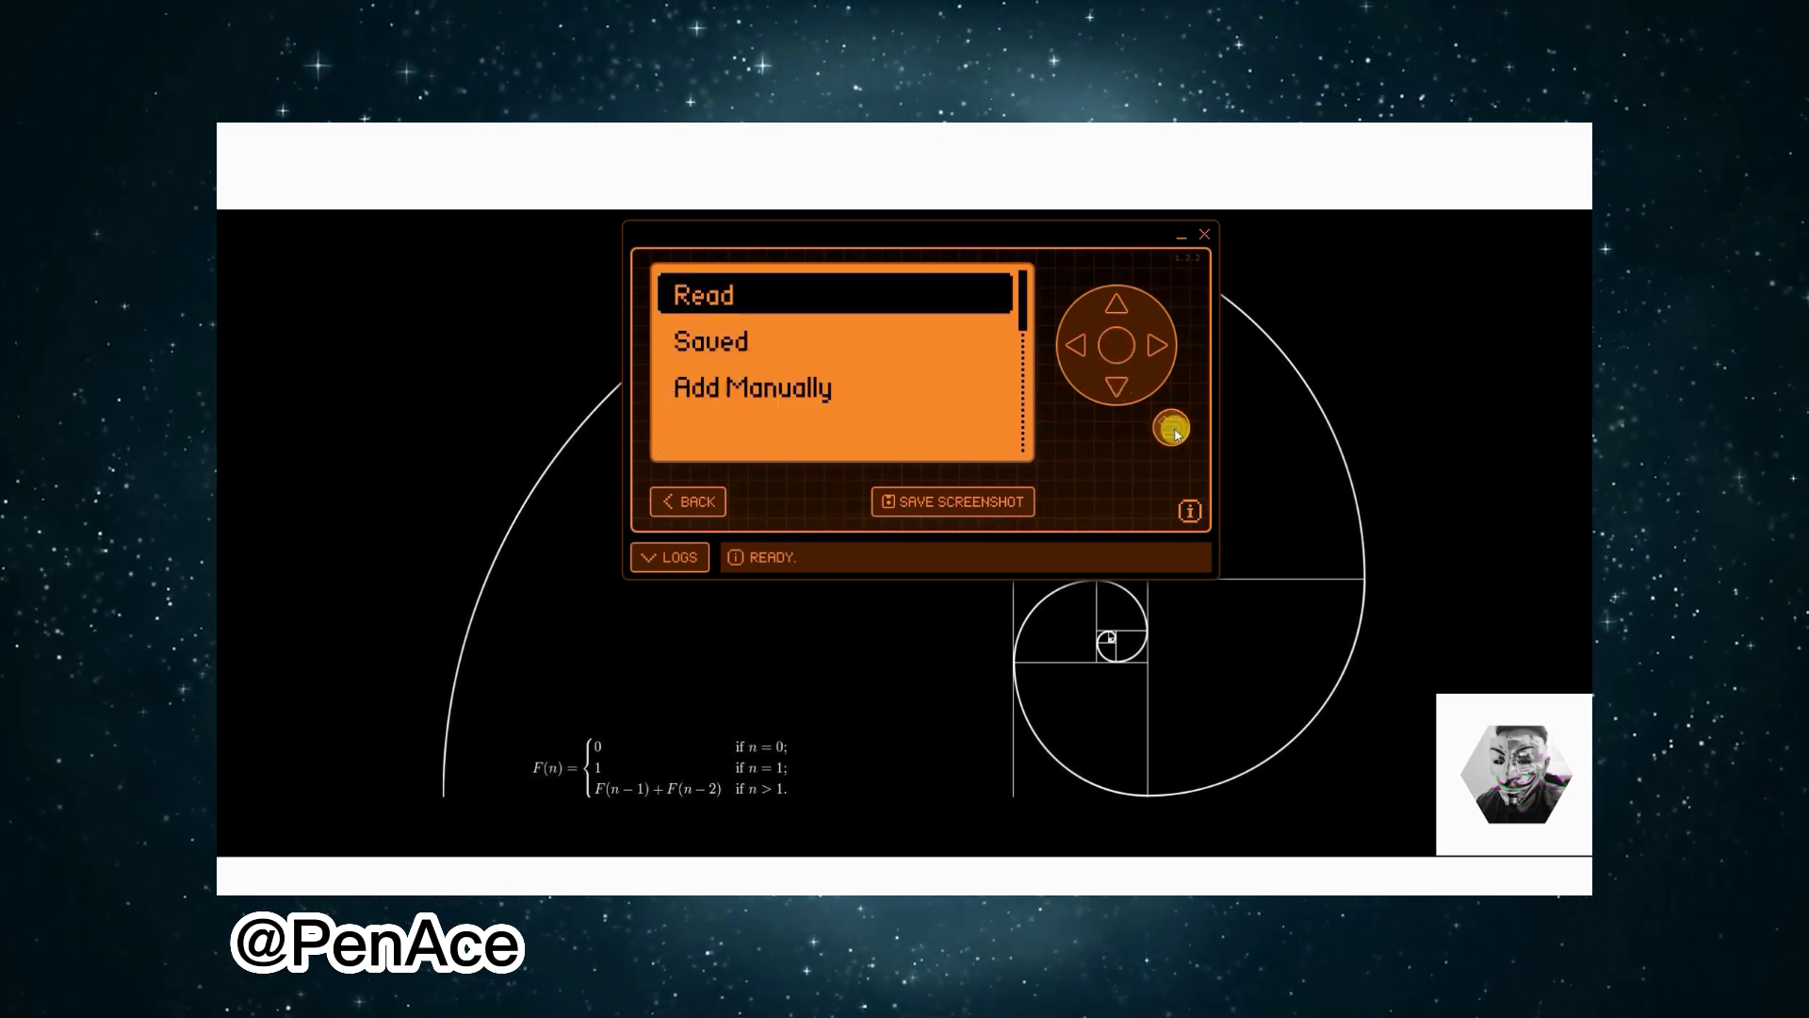
click(1171, 430)
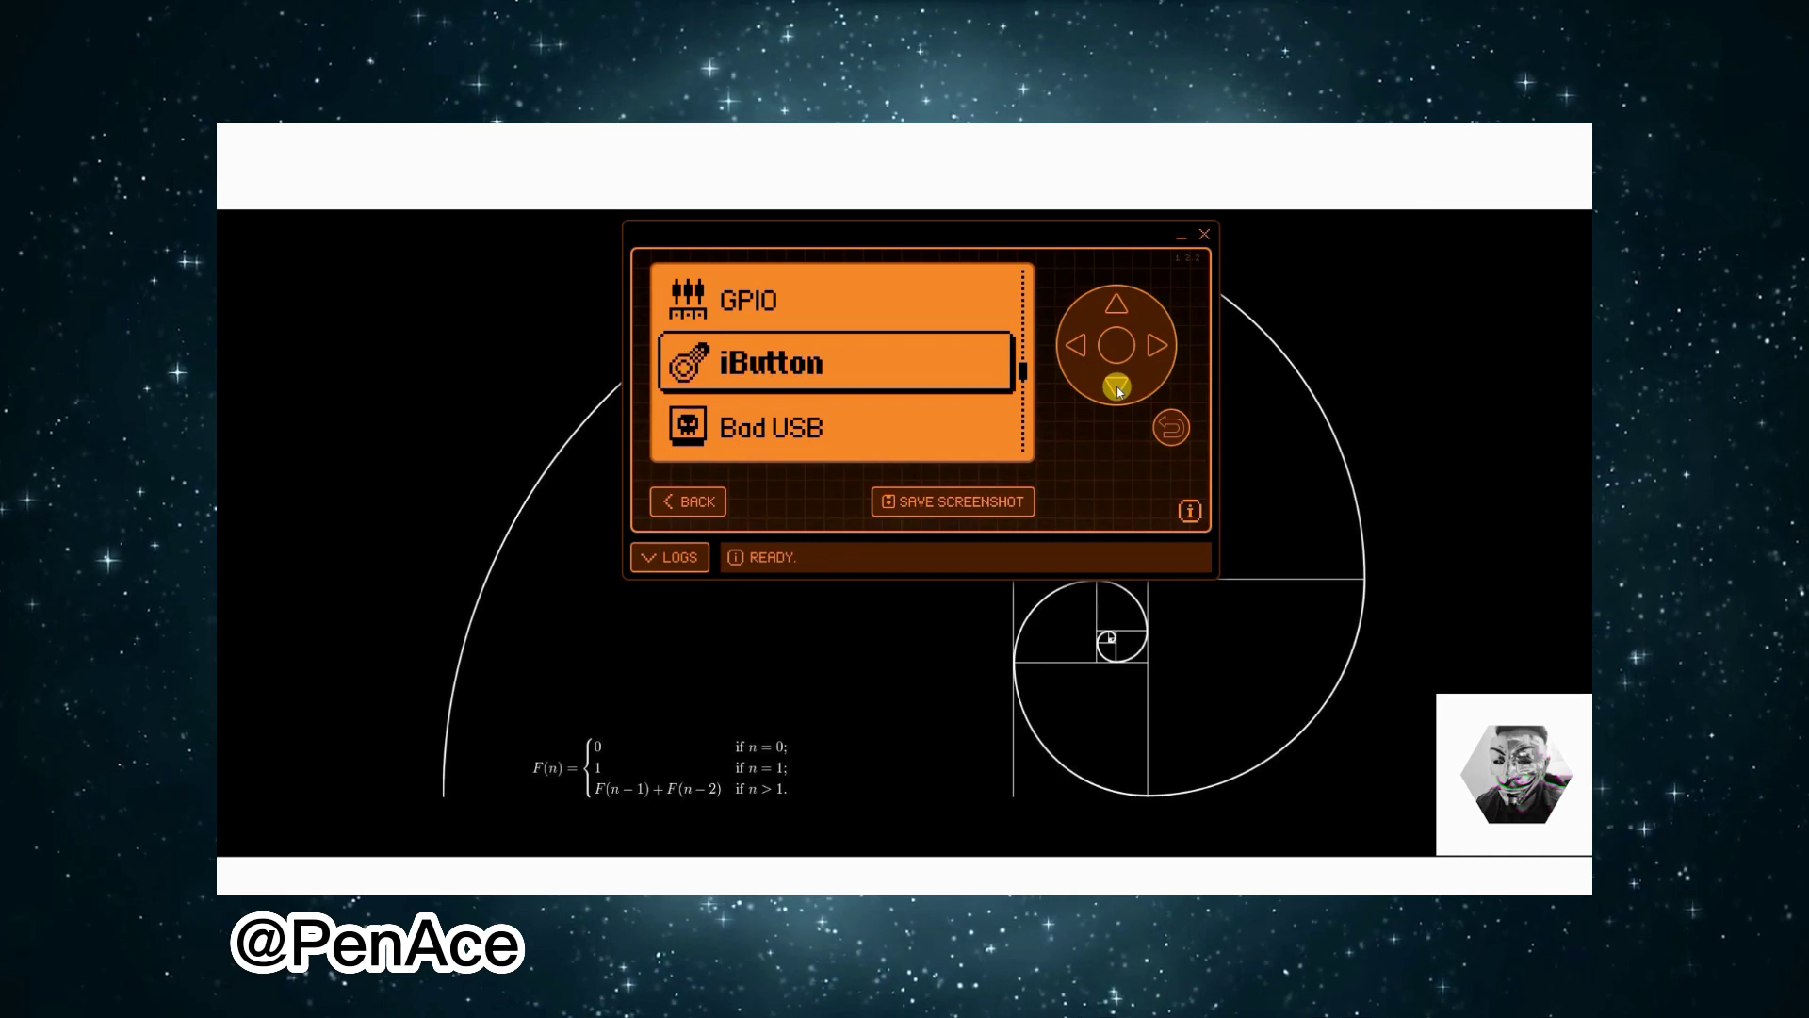
Step: Try to open Bad USB and U2F from the main menu, returning to the menu after each
click(1118, 388)
click(1118, 351)
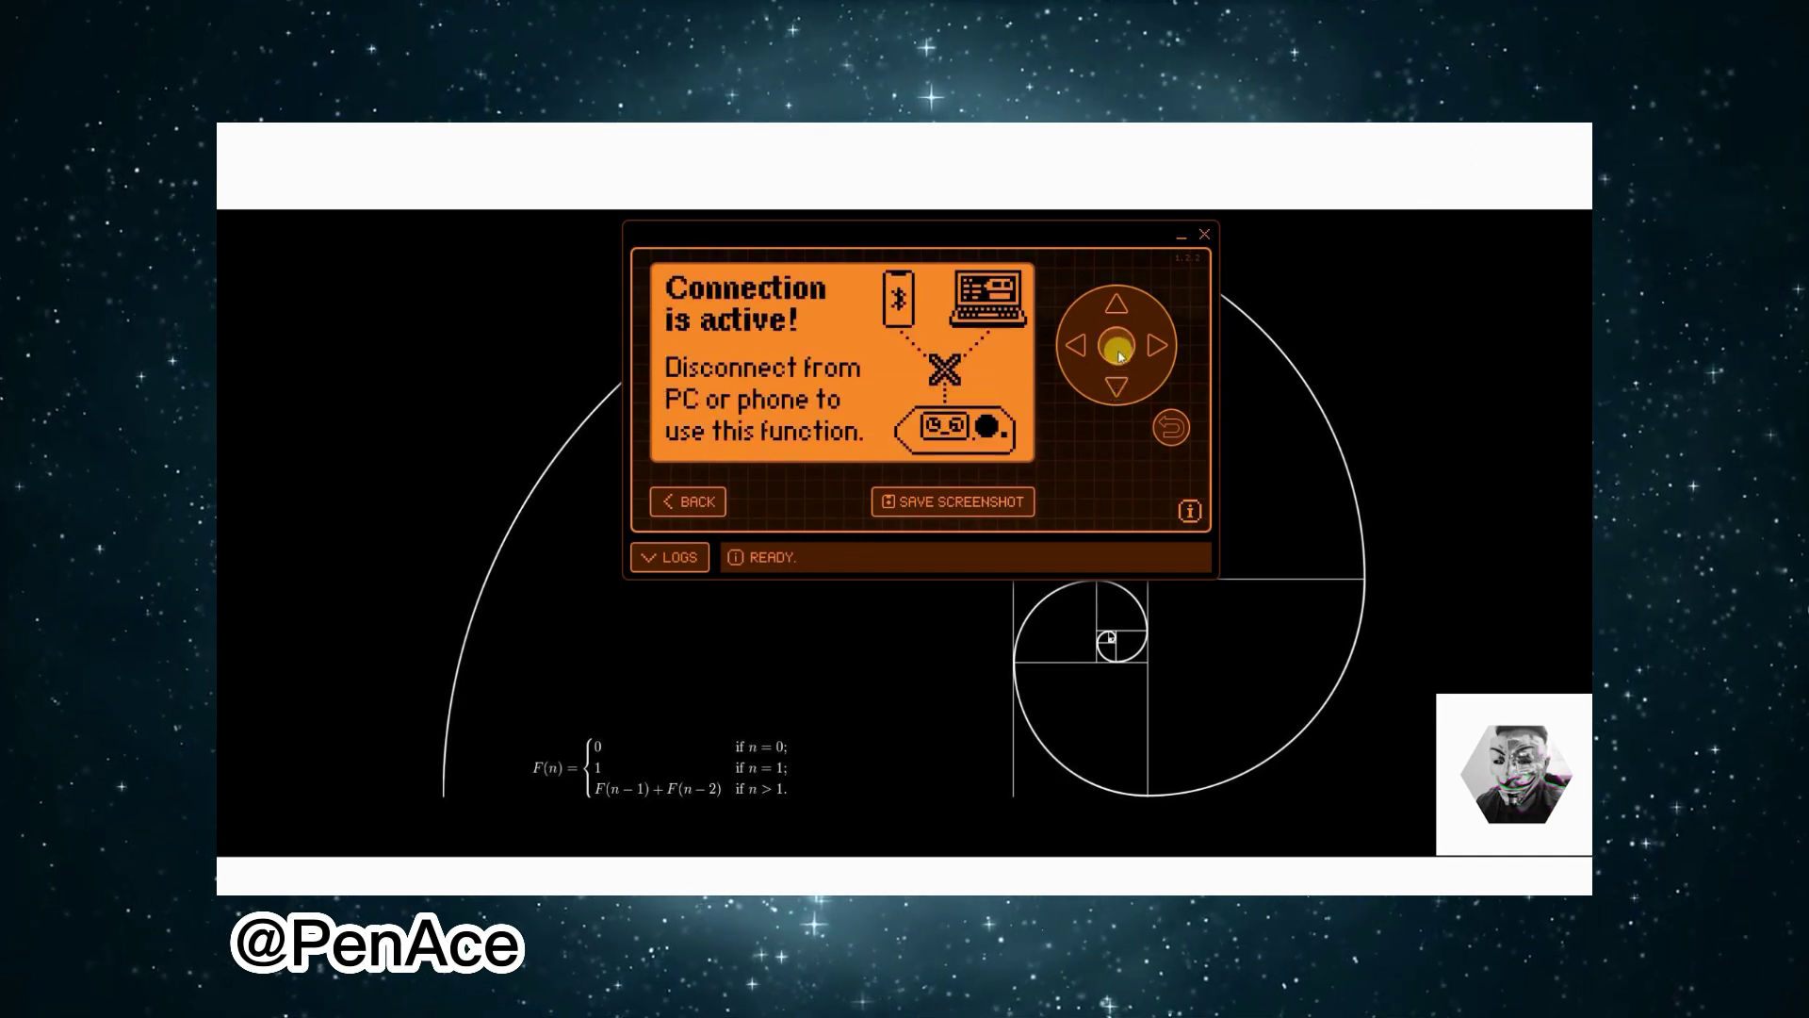
click(1166, 429)
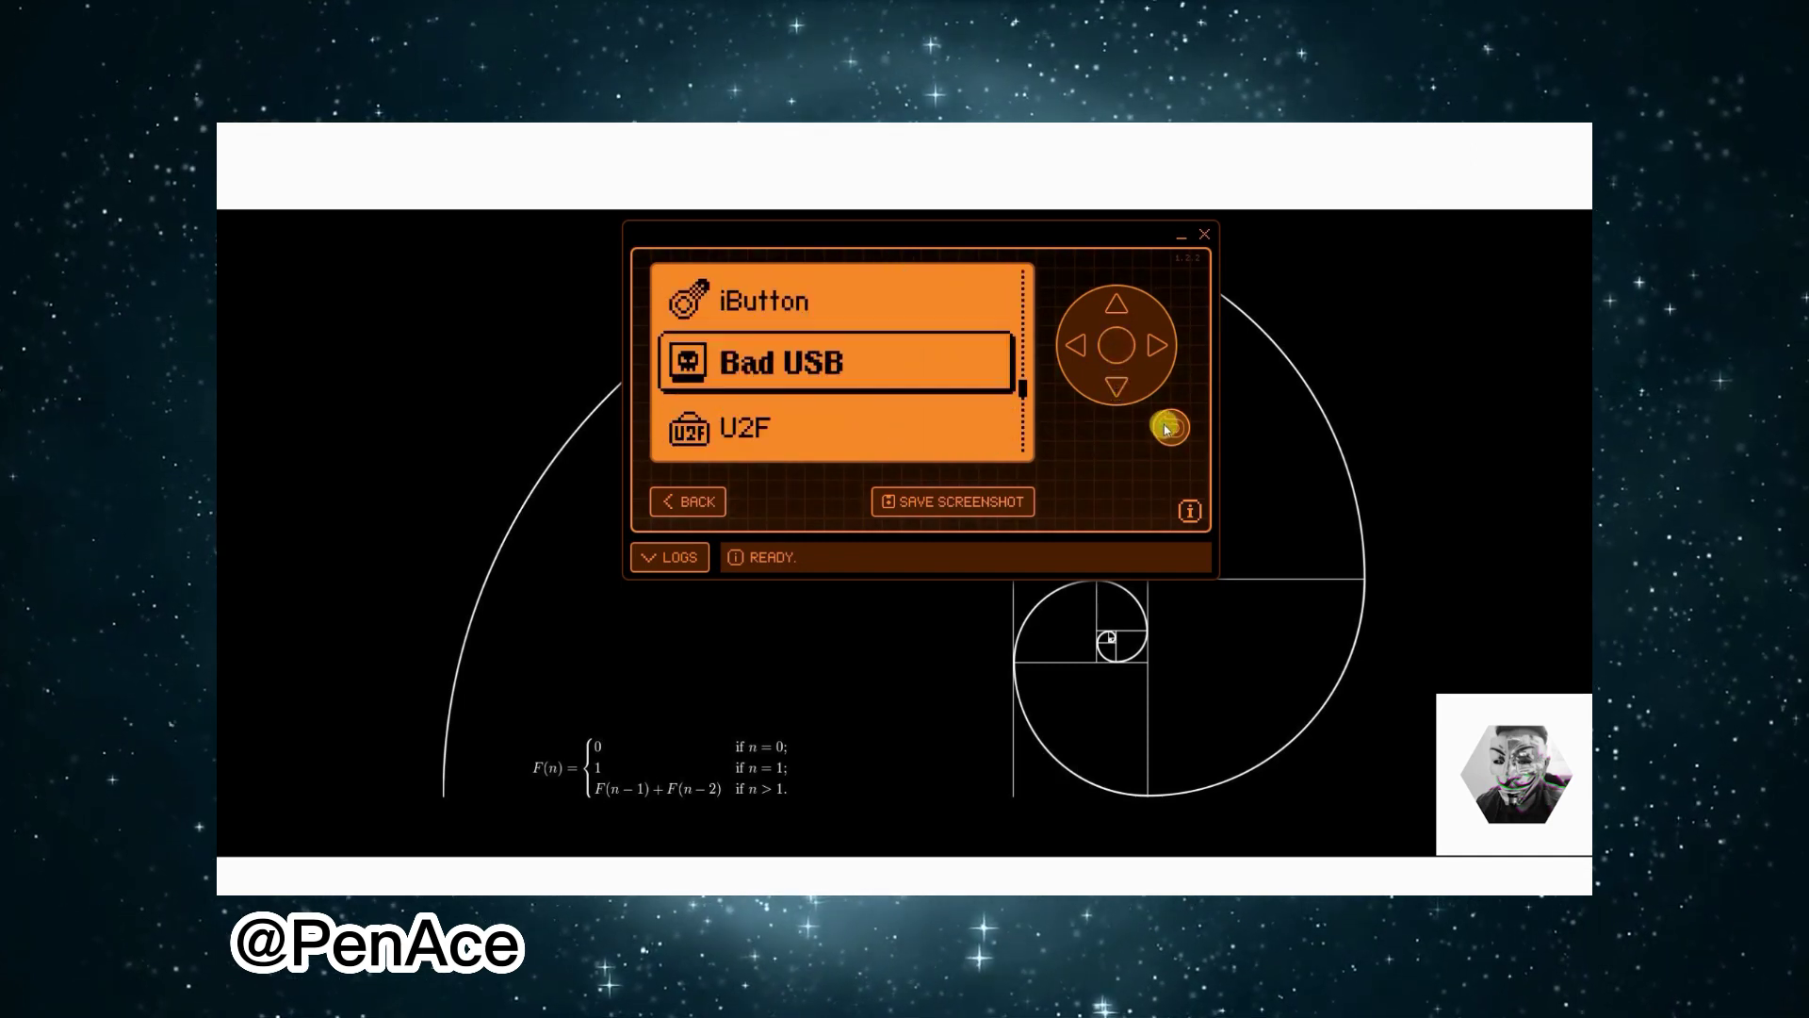
click(1118, 379)
click(1116, 345)
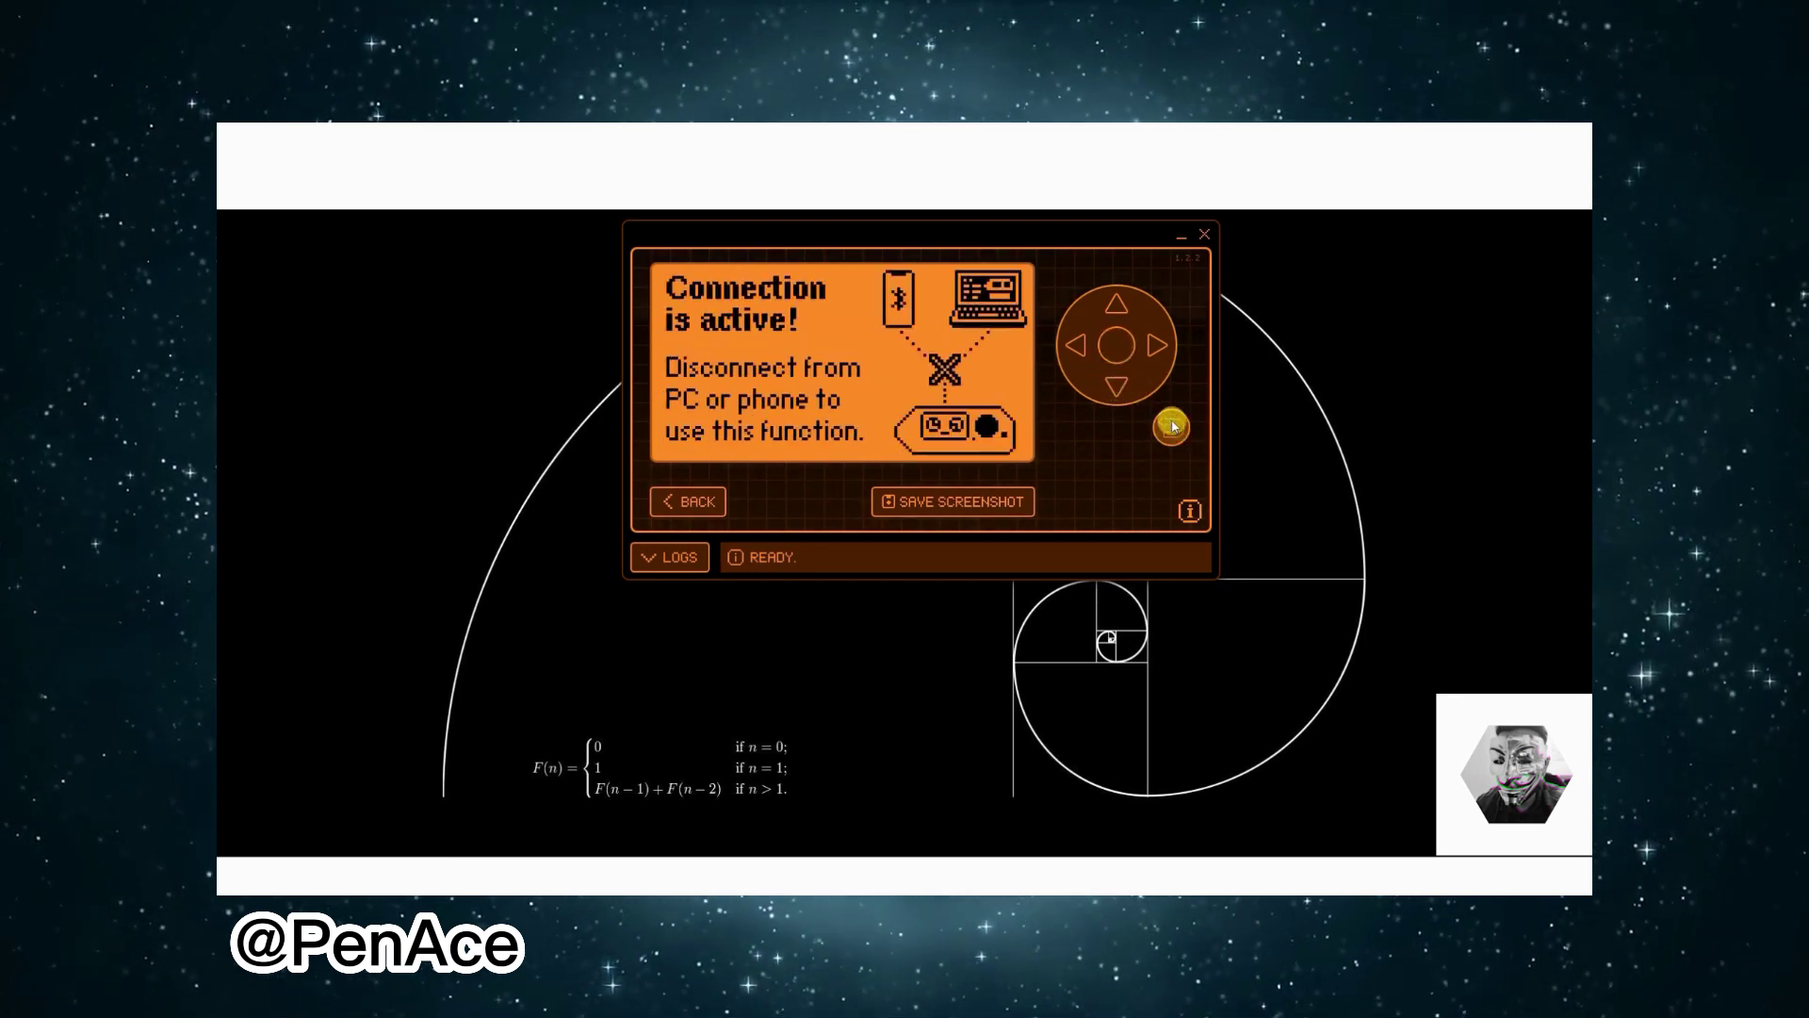
click(1173, 427)
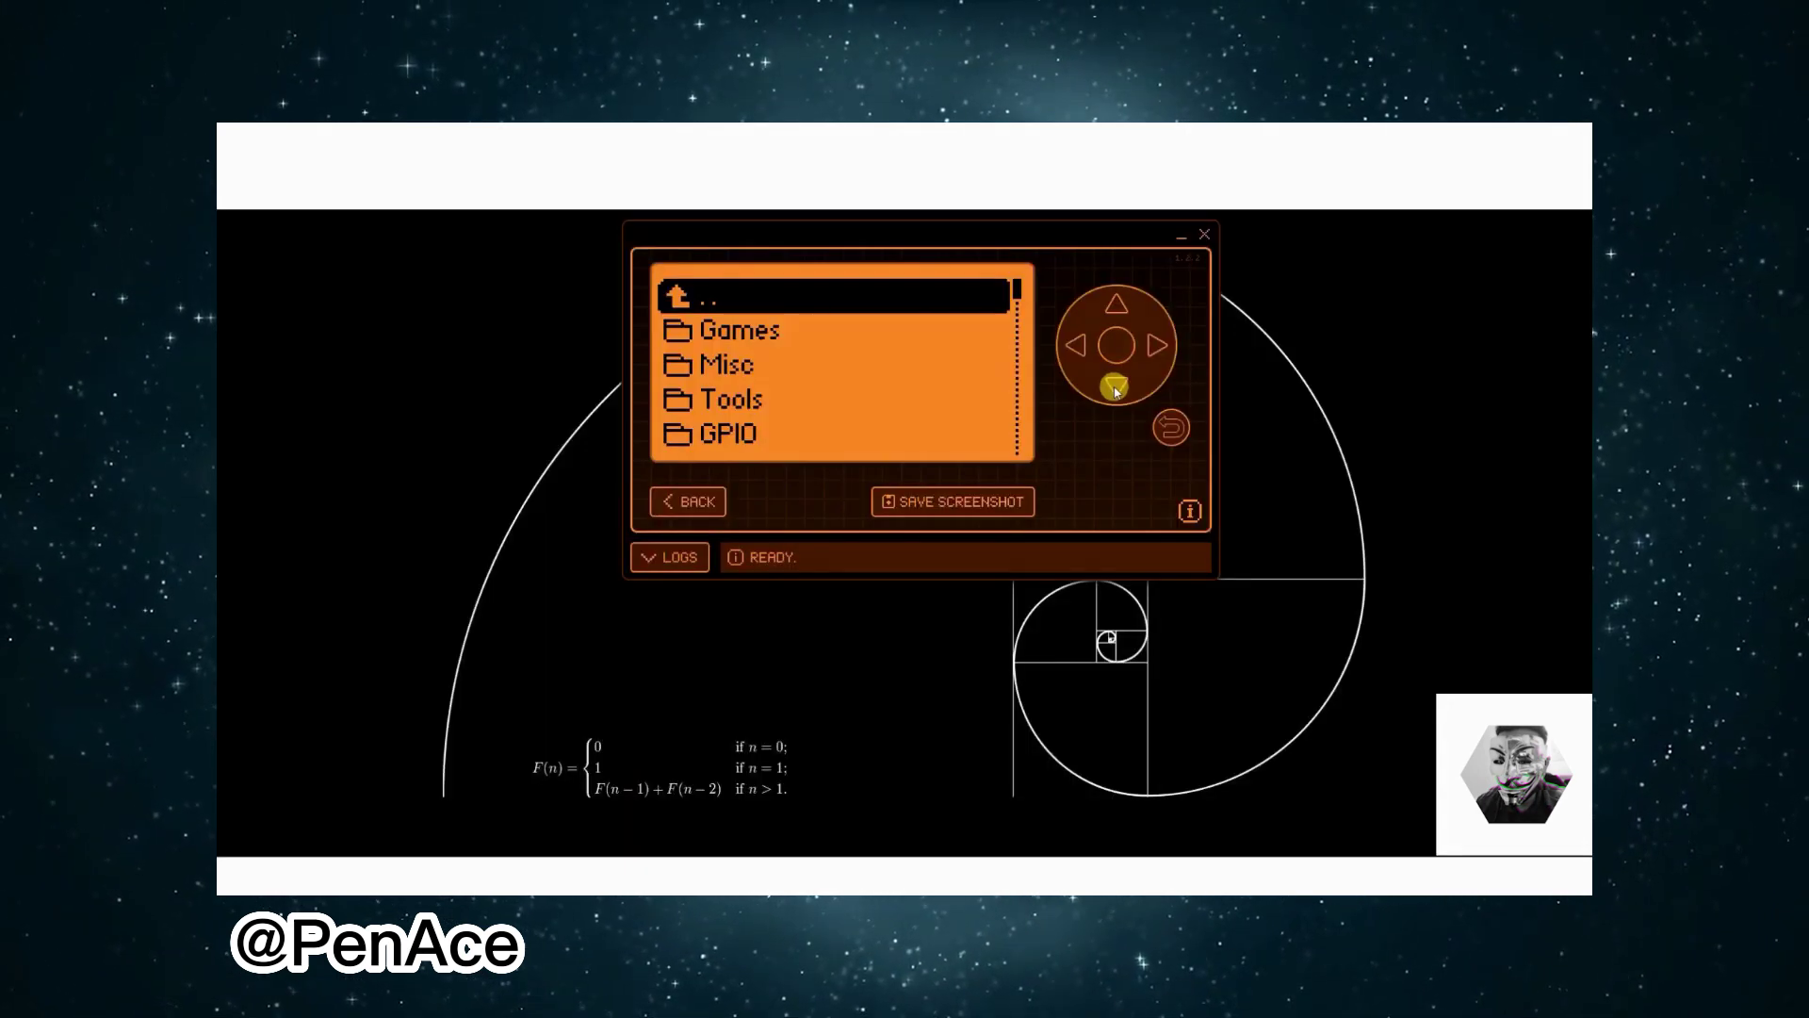
Step: Open the Games folder in the applications list and look through the games as far as Game of Life
click(1113, 384)
click(1113, 346)
click(1110, 384)
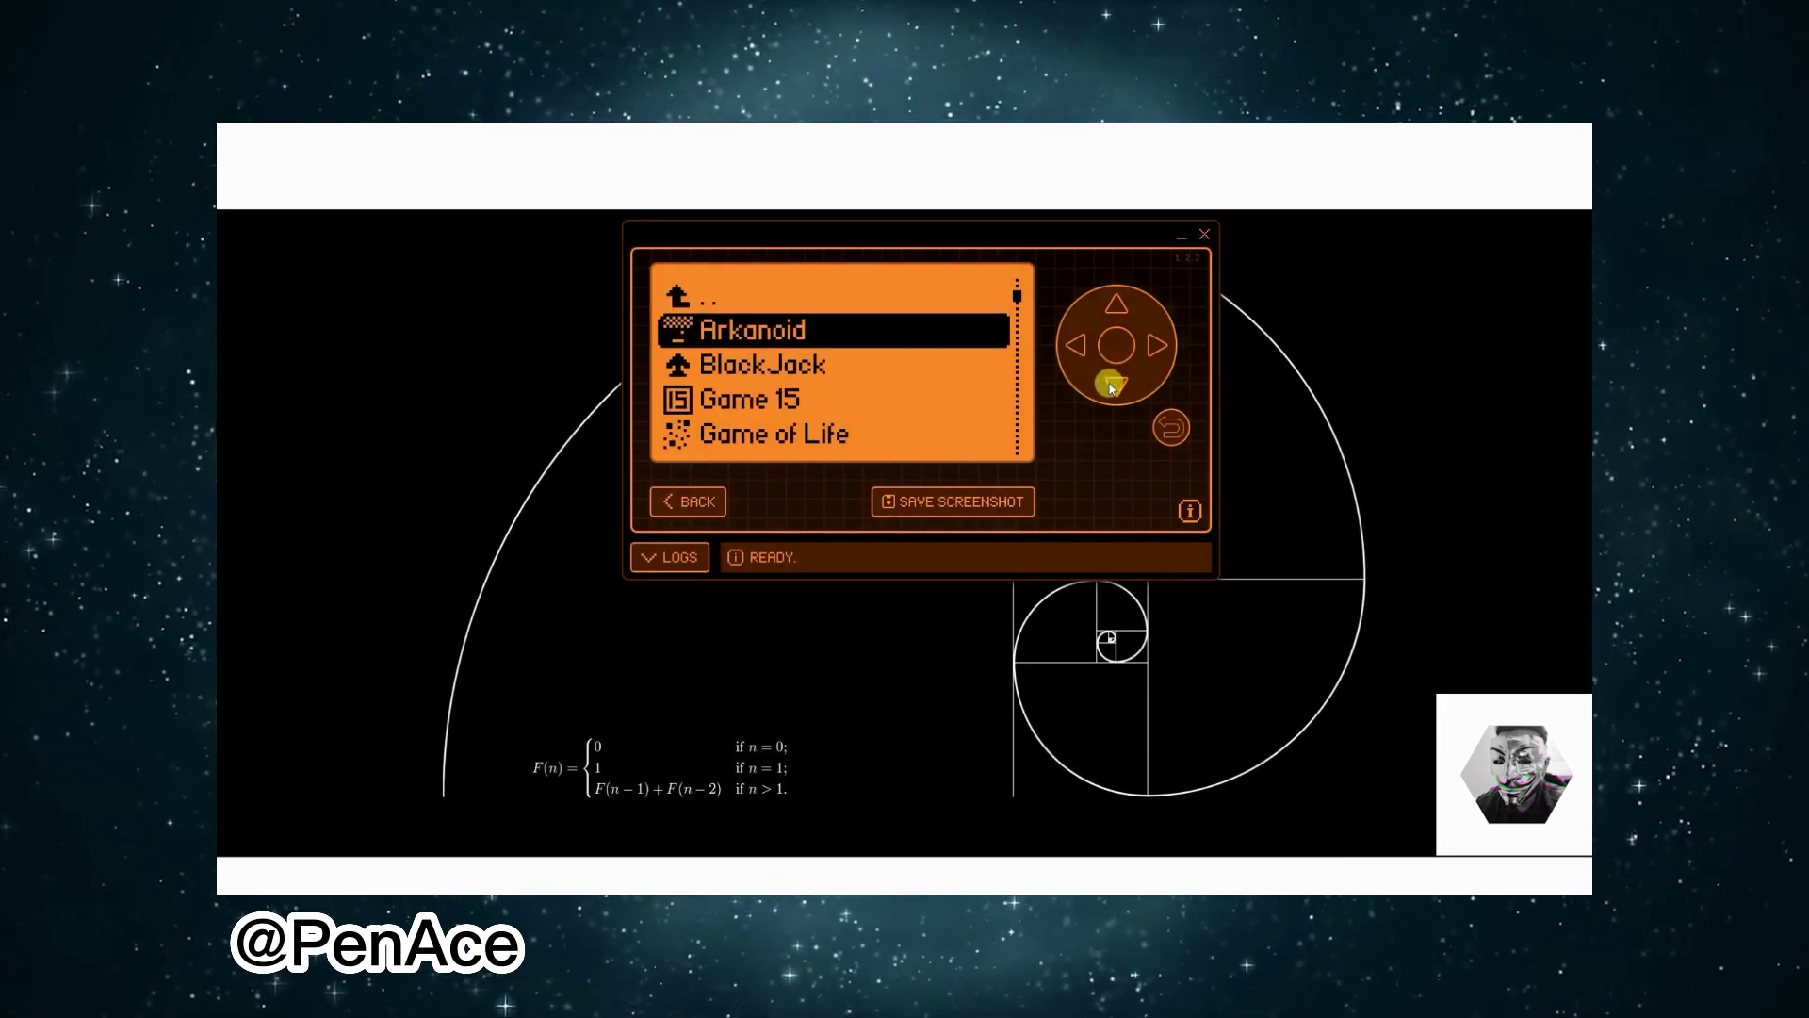
click(1110, 385)
click(1110, 384)
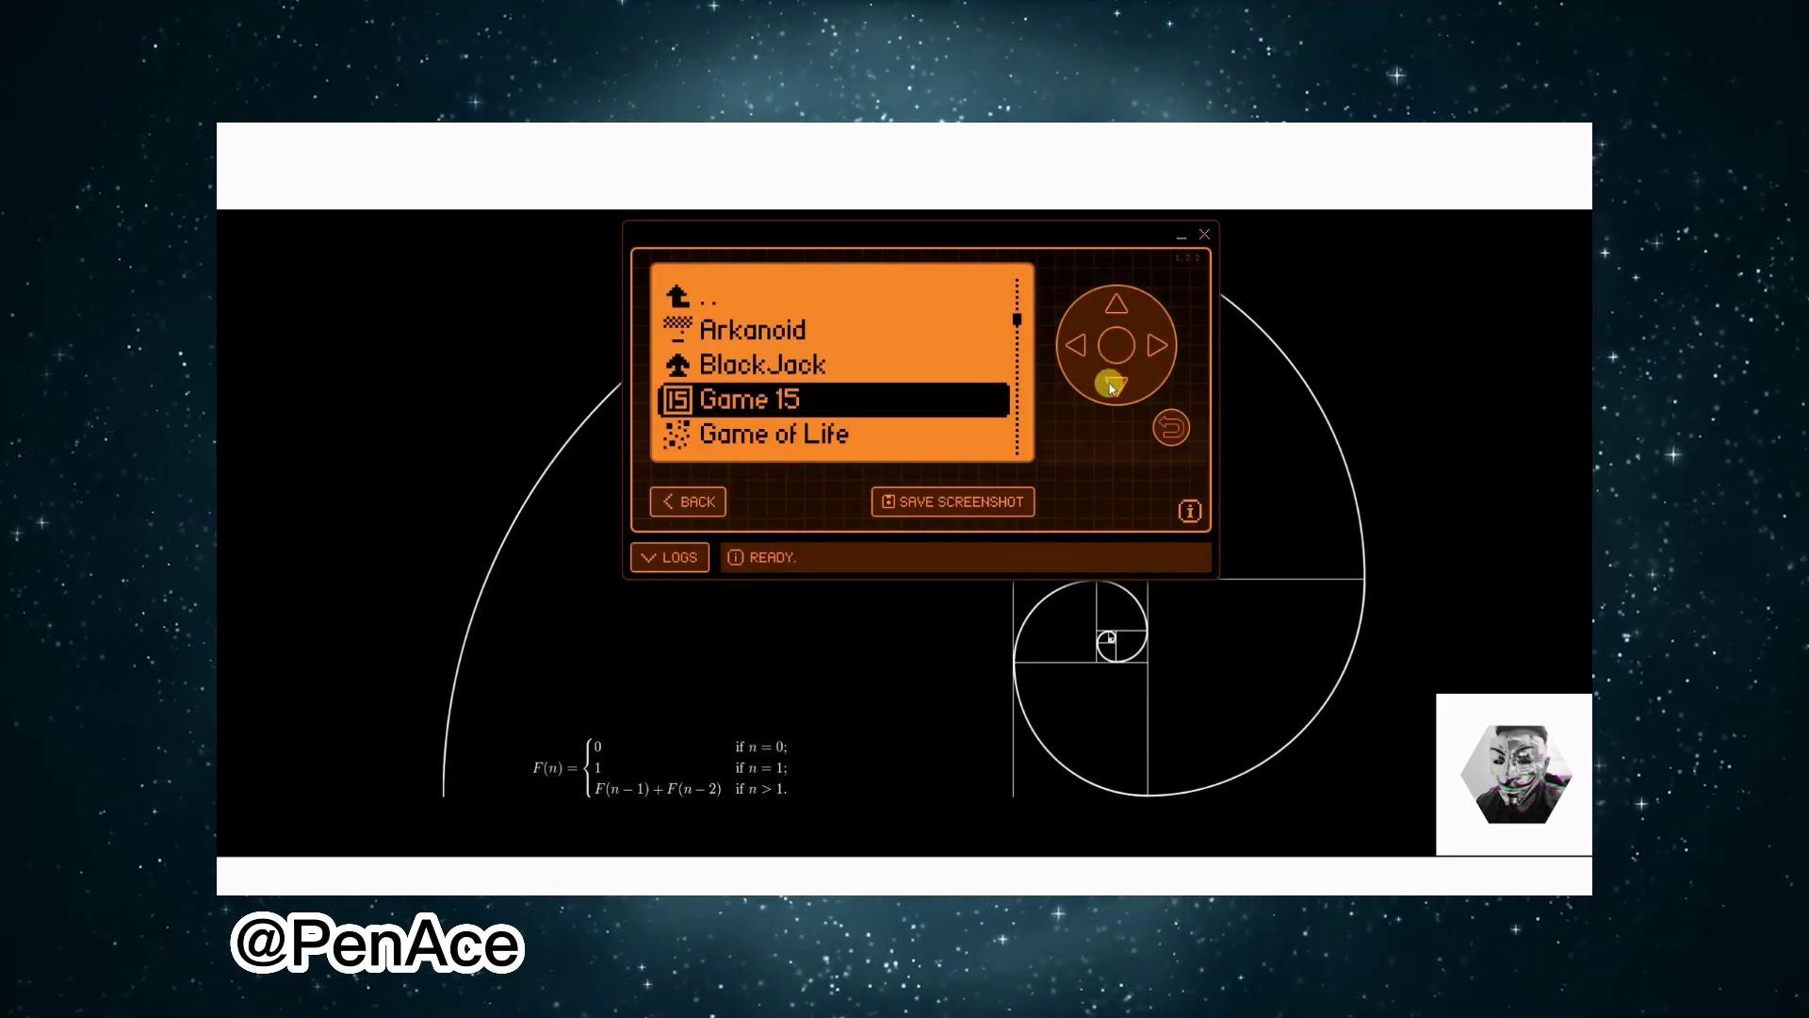
click(1110, 385)
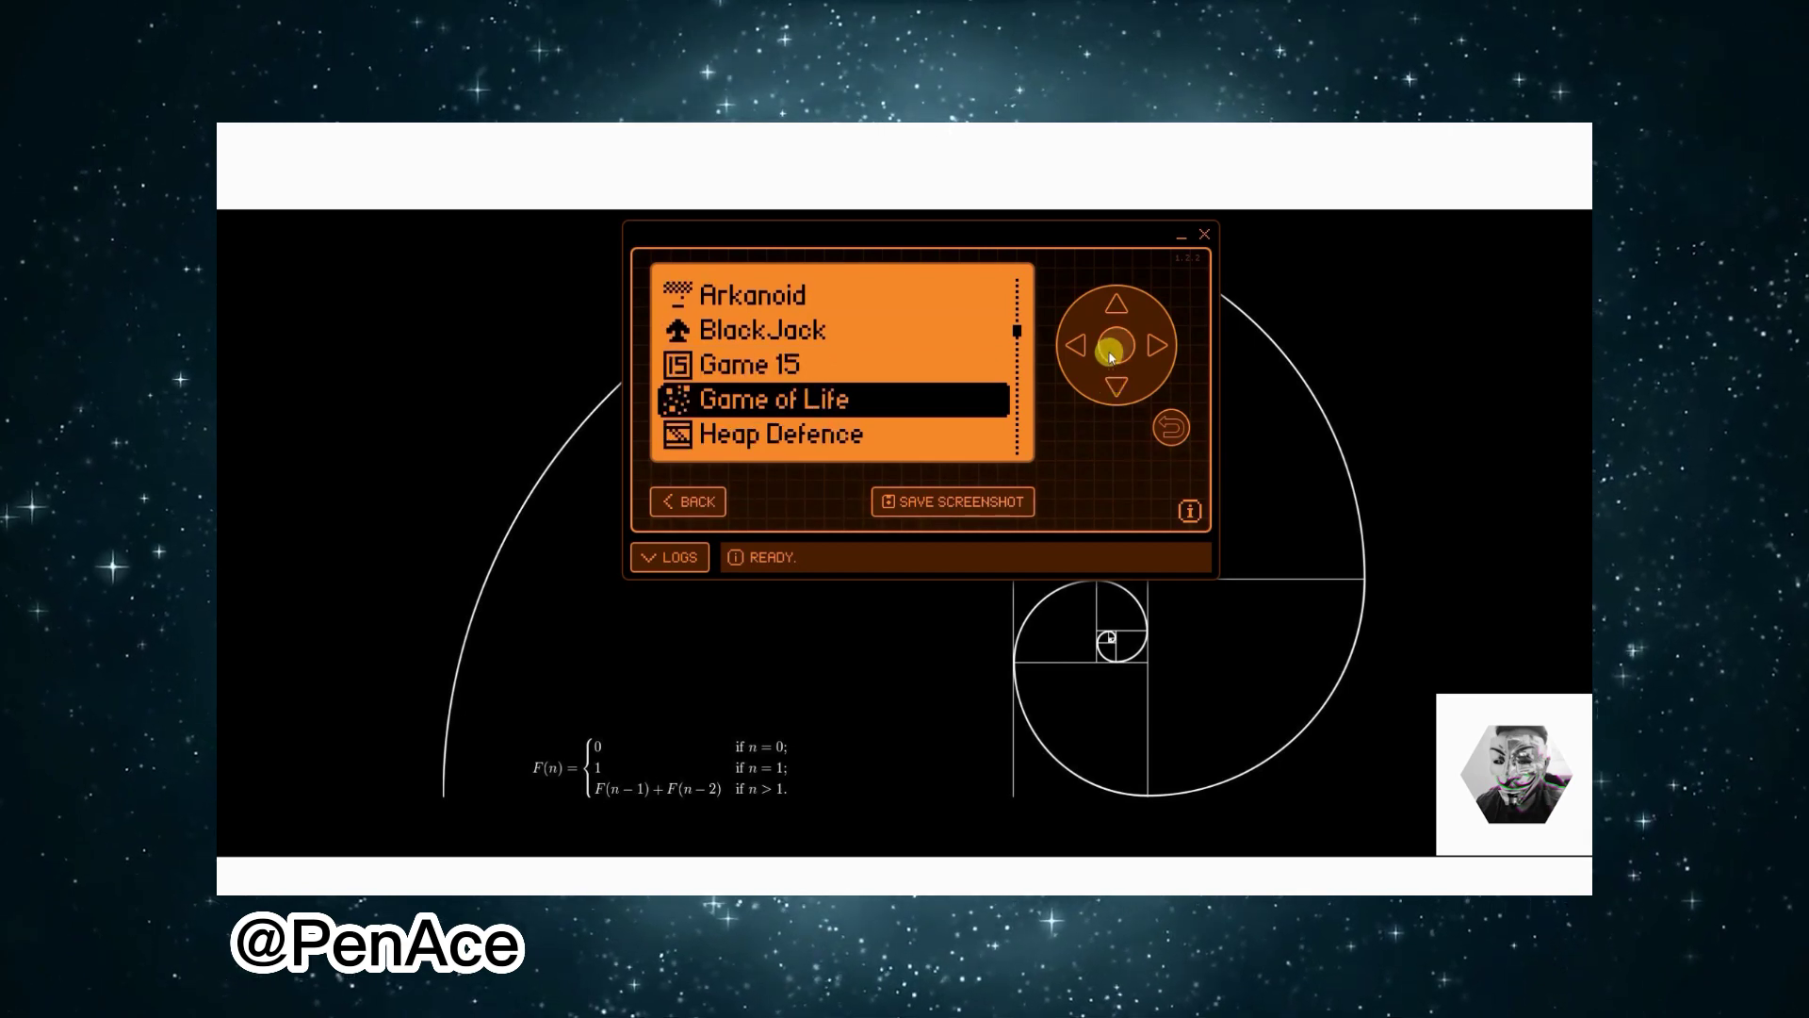
Step: Run Game of Life, watch its animation, and return to the Games list
click(1112, 350)
click(1122, 386)
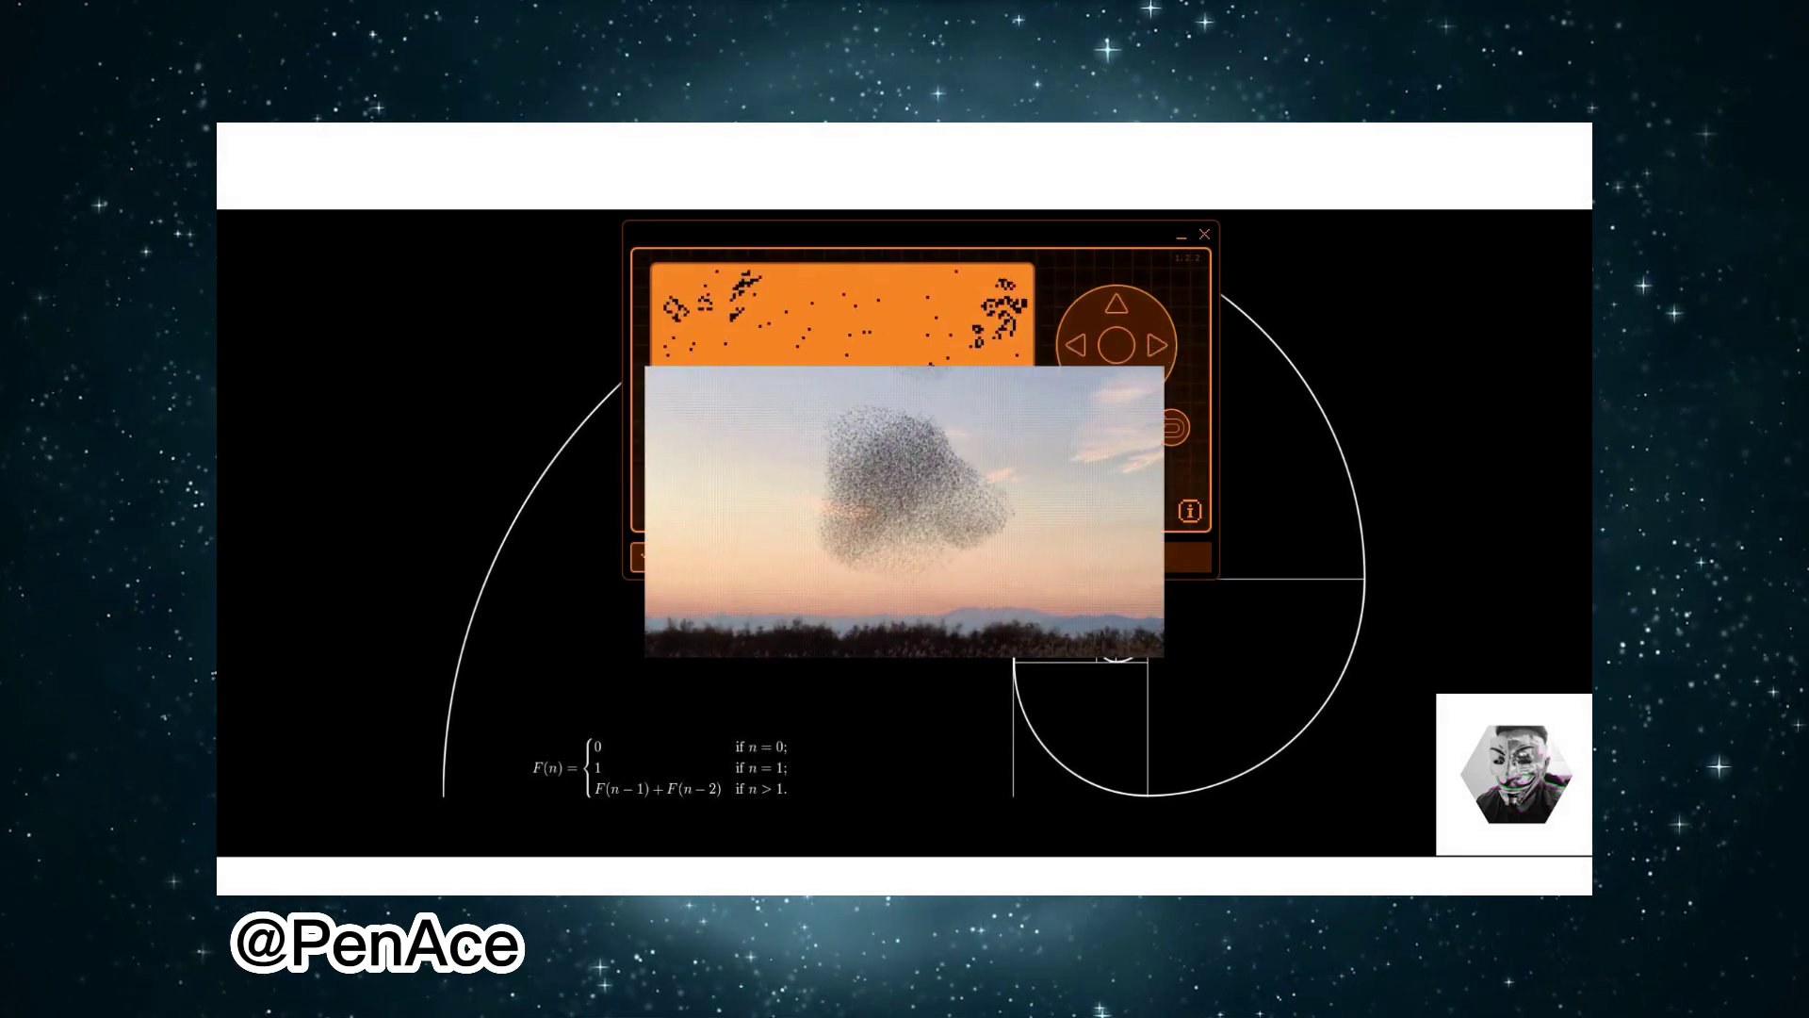
click(1110, 394)
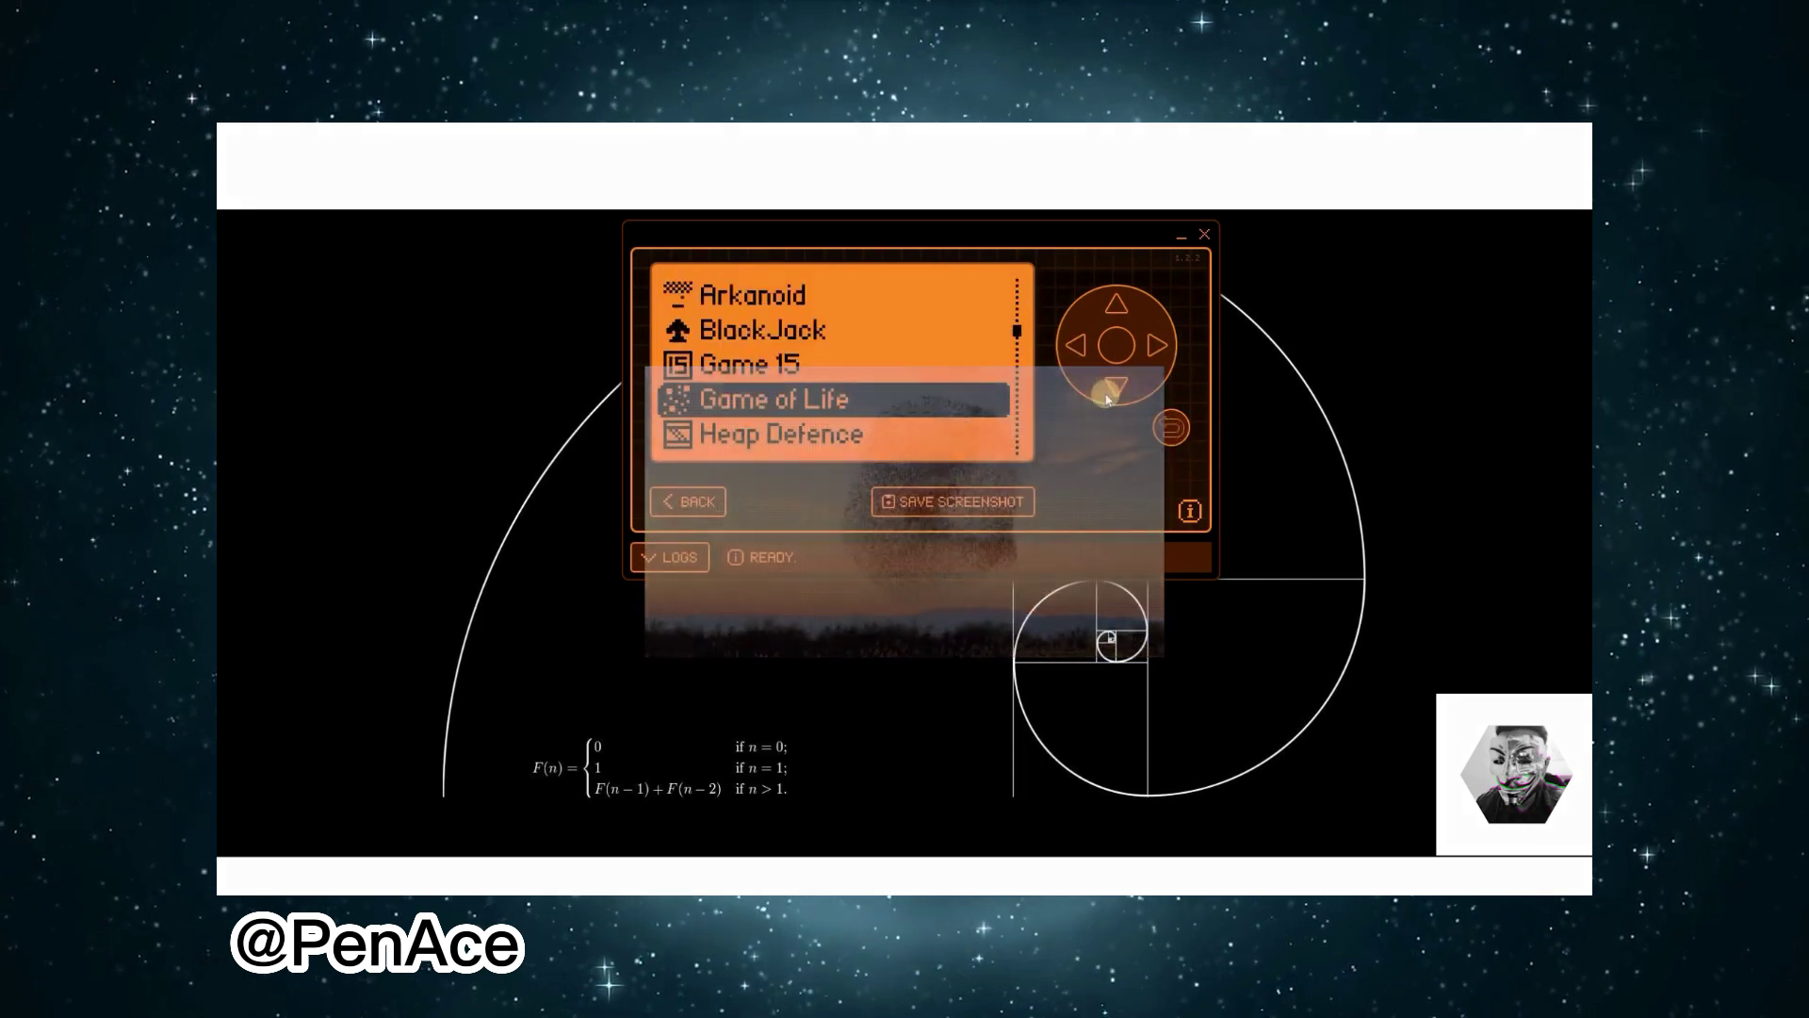
Step: Launch Heap Defence, start a round, move the character around briefly, and exit to the Games list
click(1111, 389)
click(1116, 354)
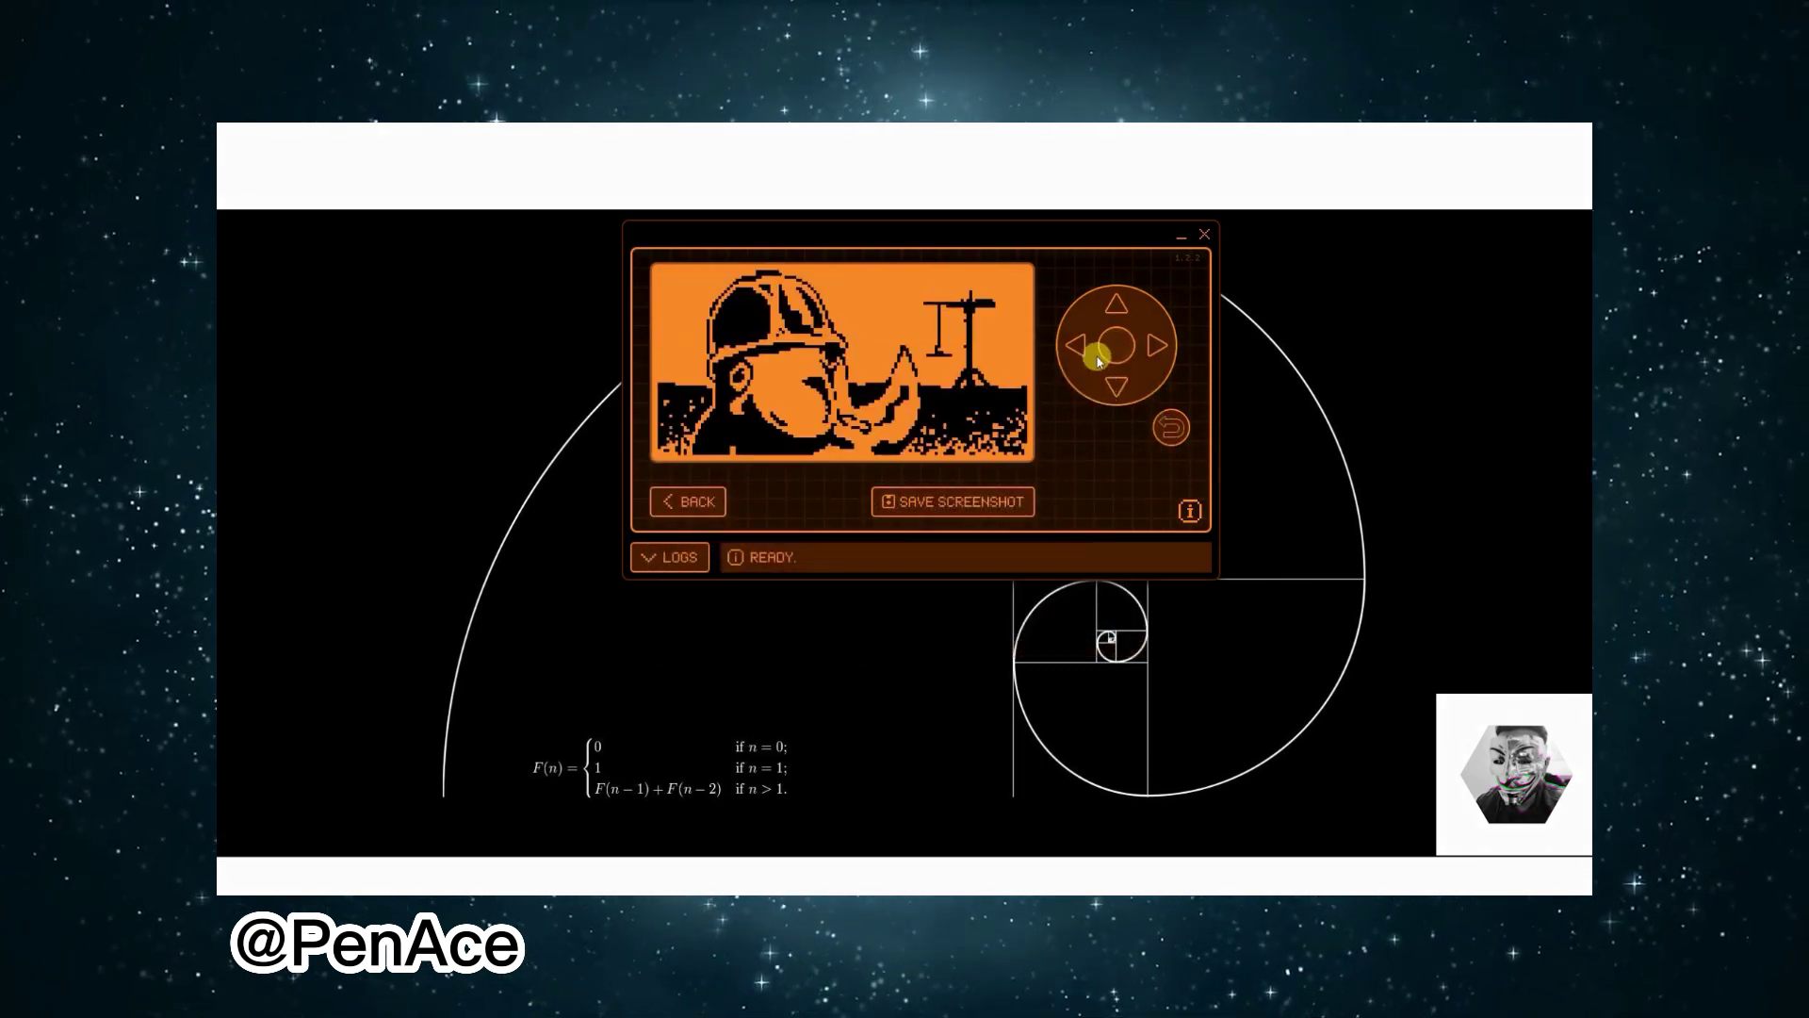
click(1112, 354)
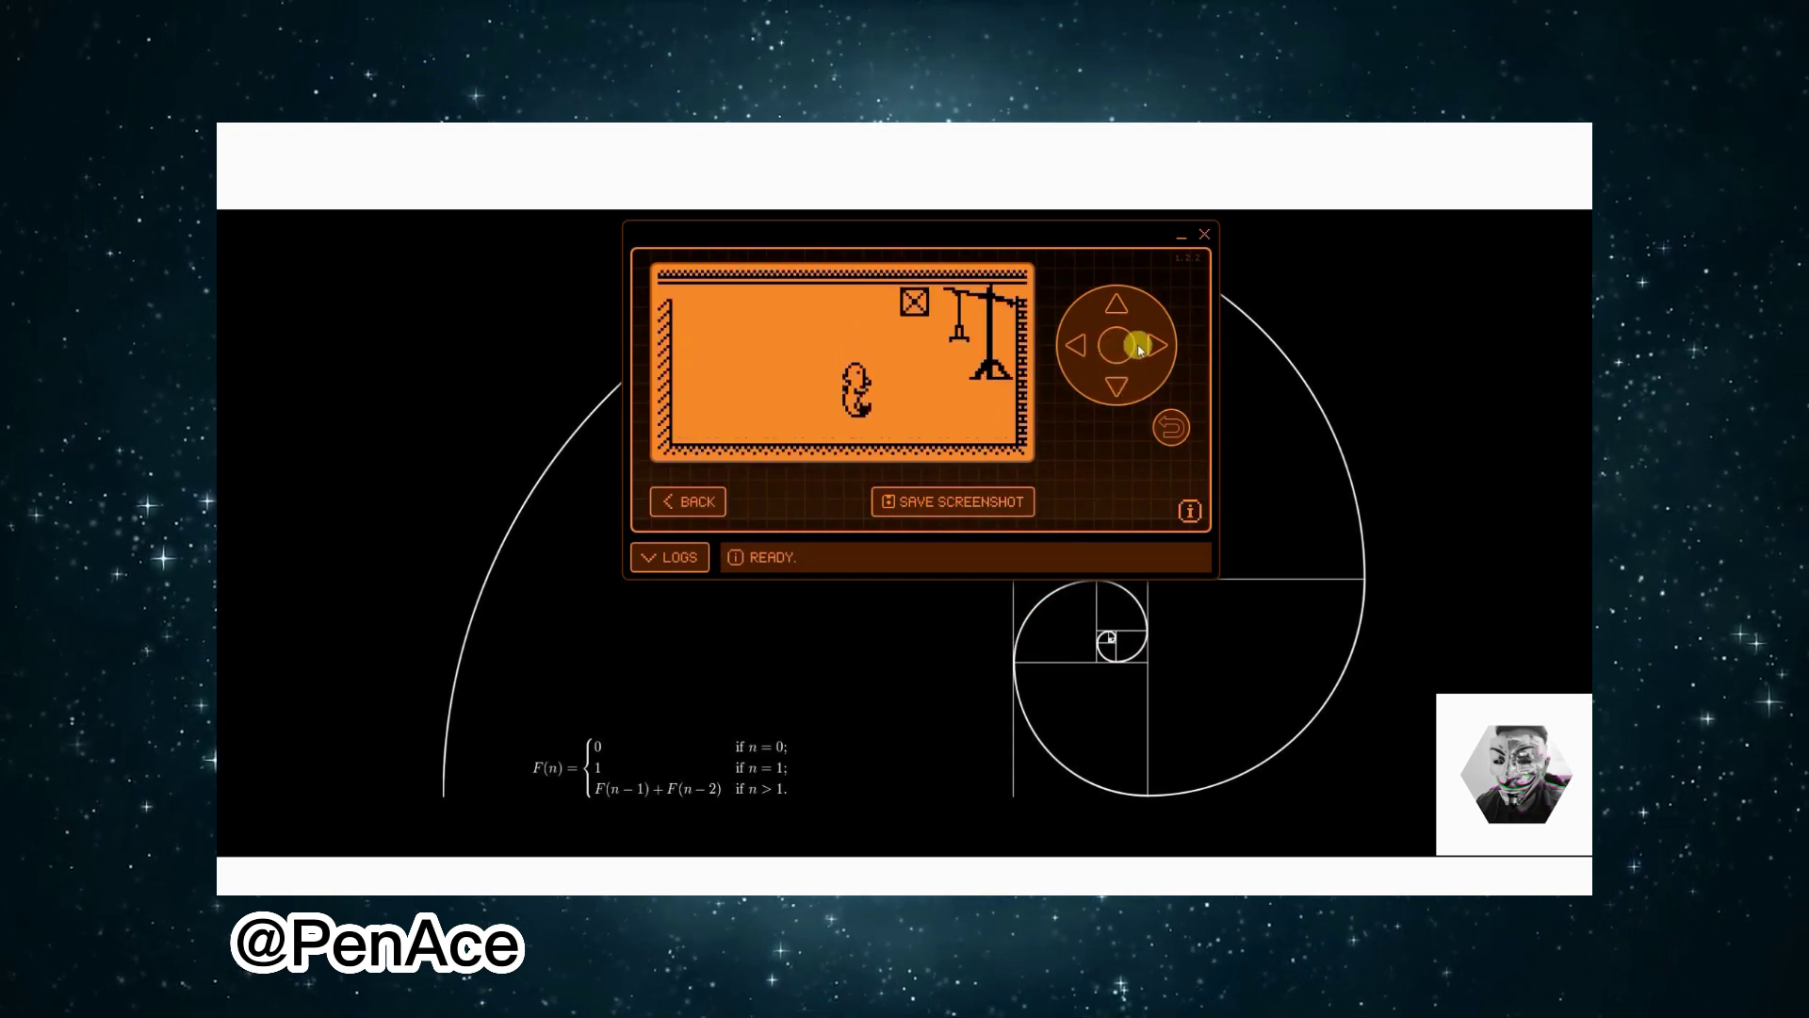
click(1118, 318)
click(1152, 344)
click(1091, 345)
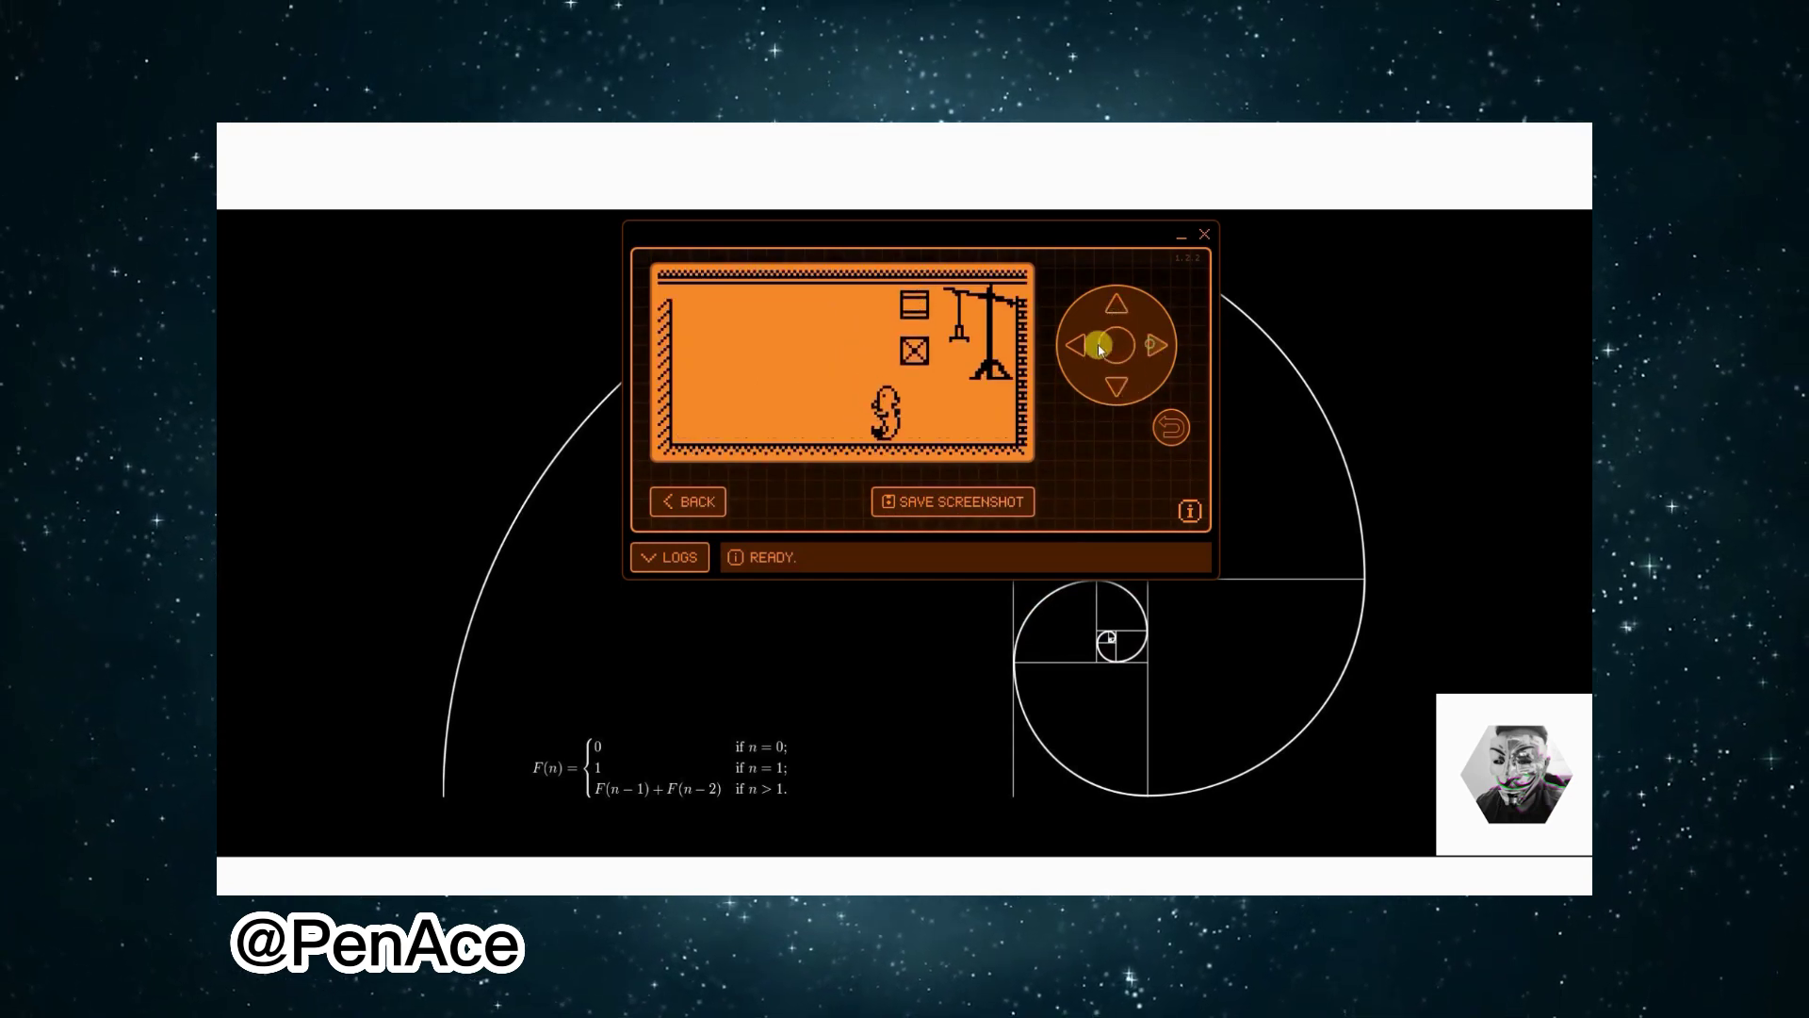
click(1168, 425)
Step: Launch Tanks from the Games list, start a Single game, and exit after a brief try
click(1119, 388)
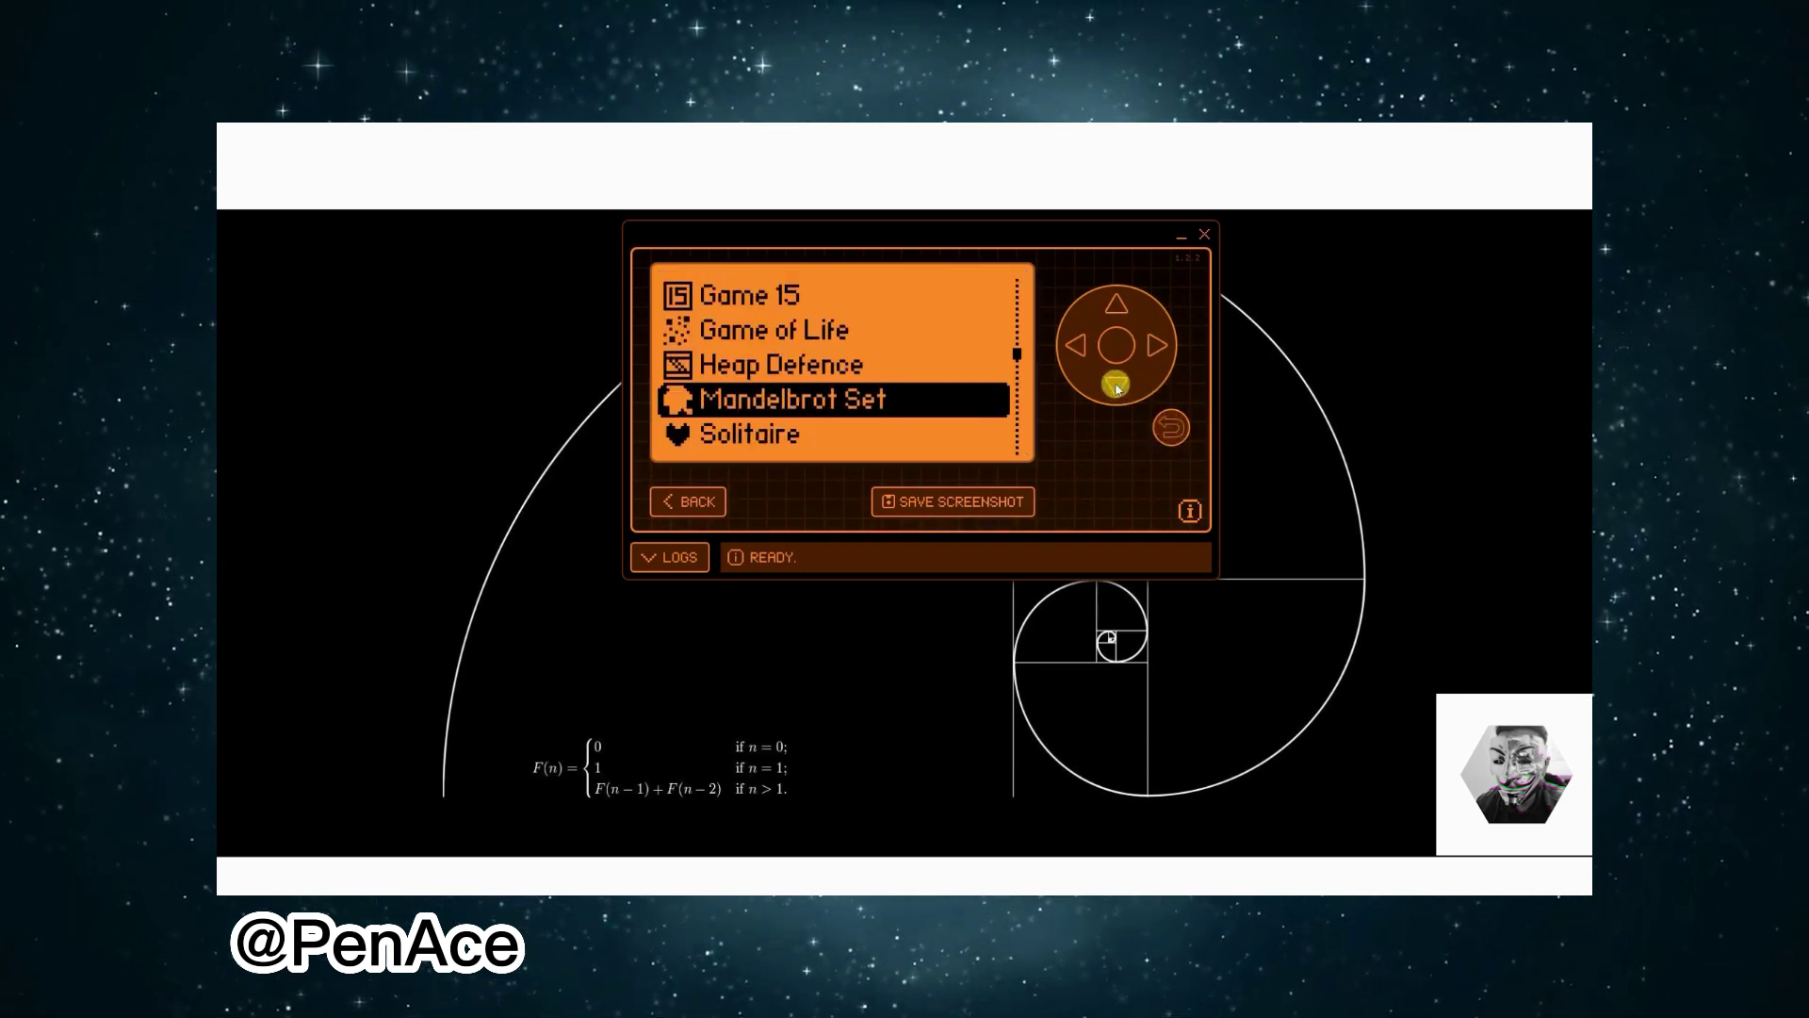
click(1115, 384)
click(1116, 385)
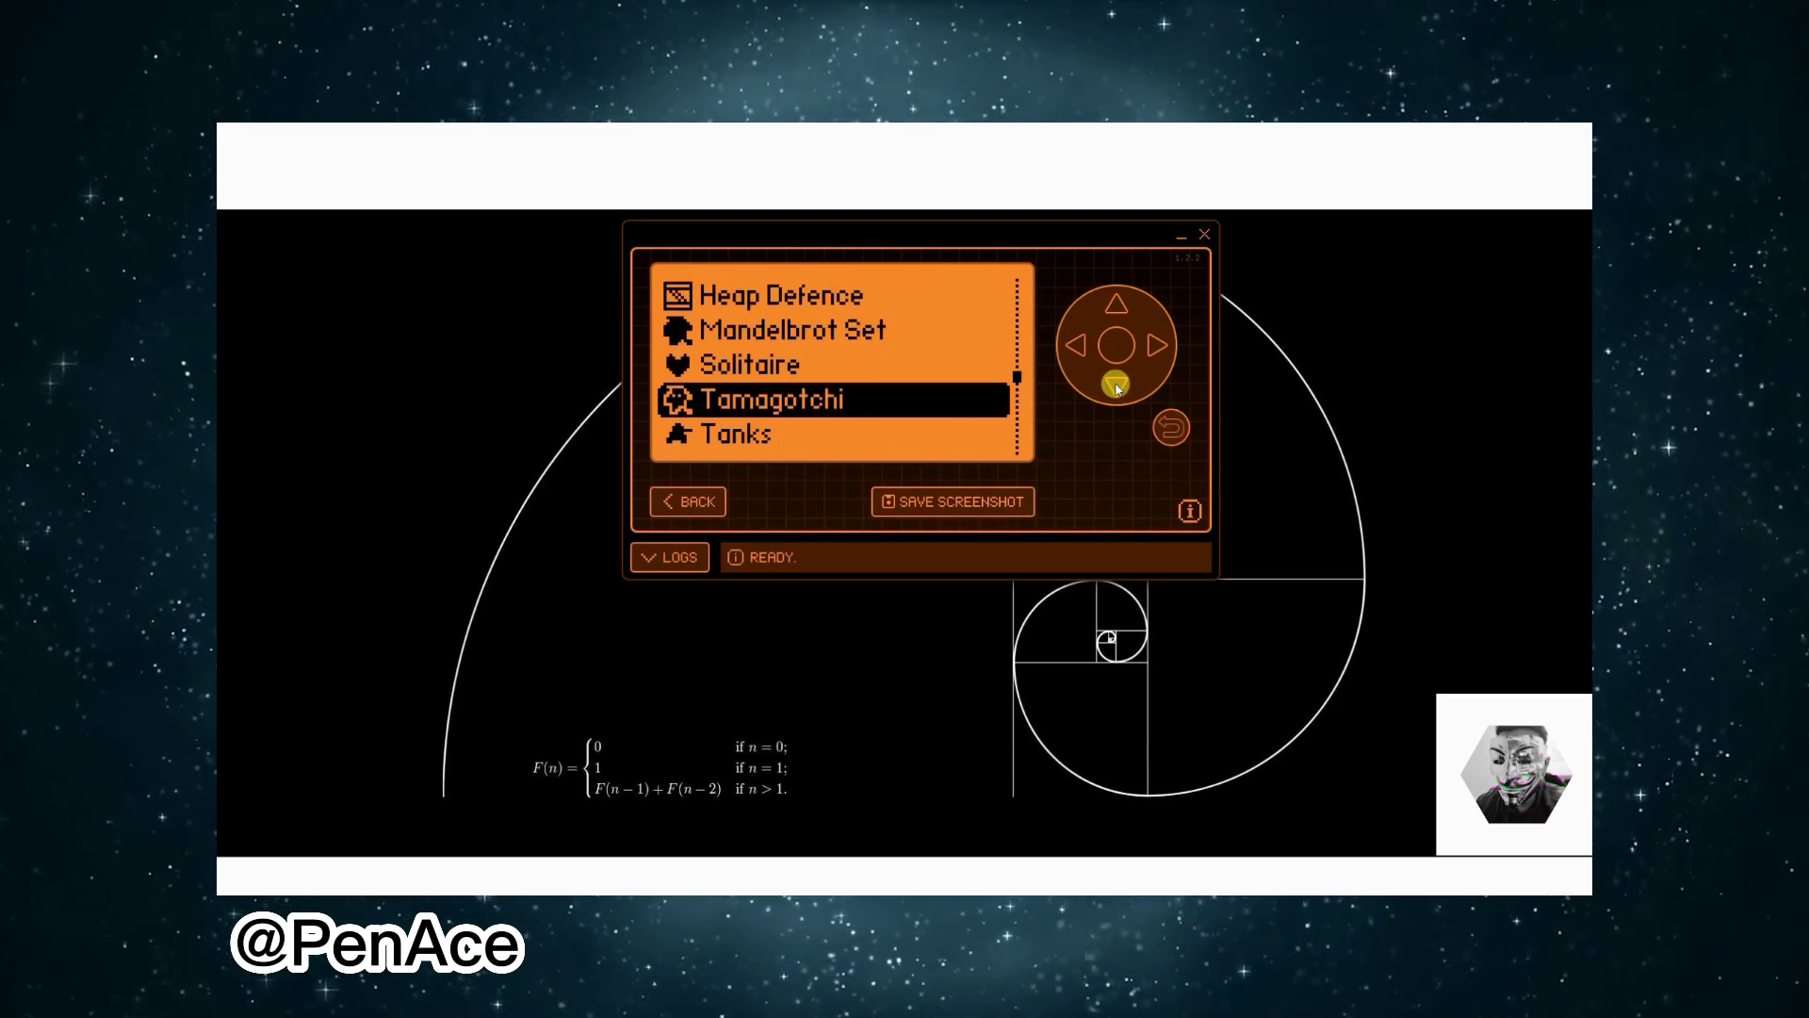
click(1116, 385)
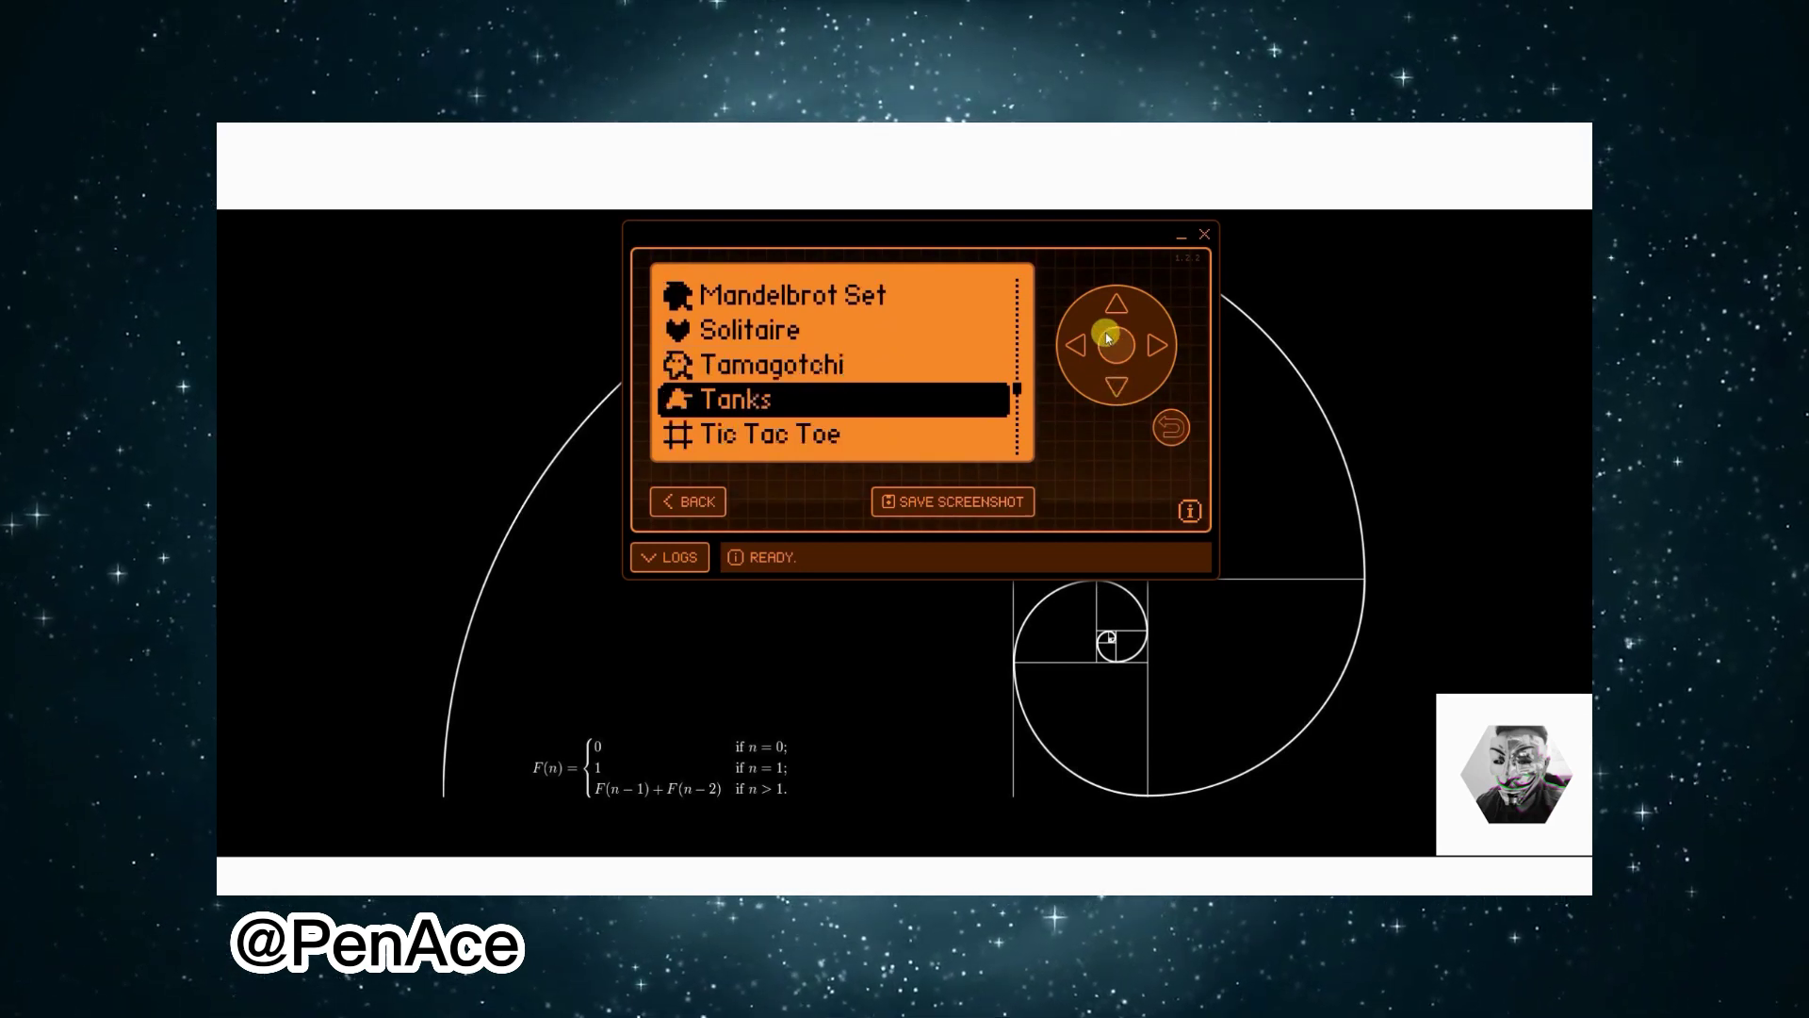
click(1114, 351)
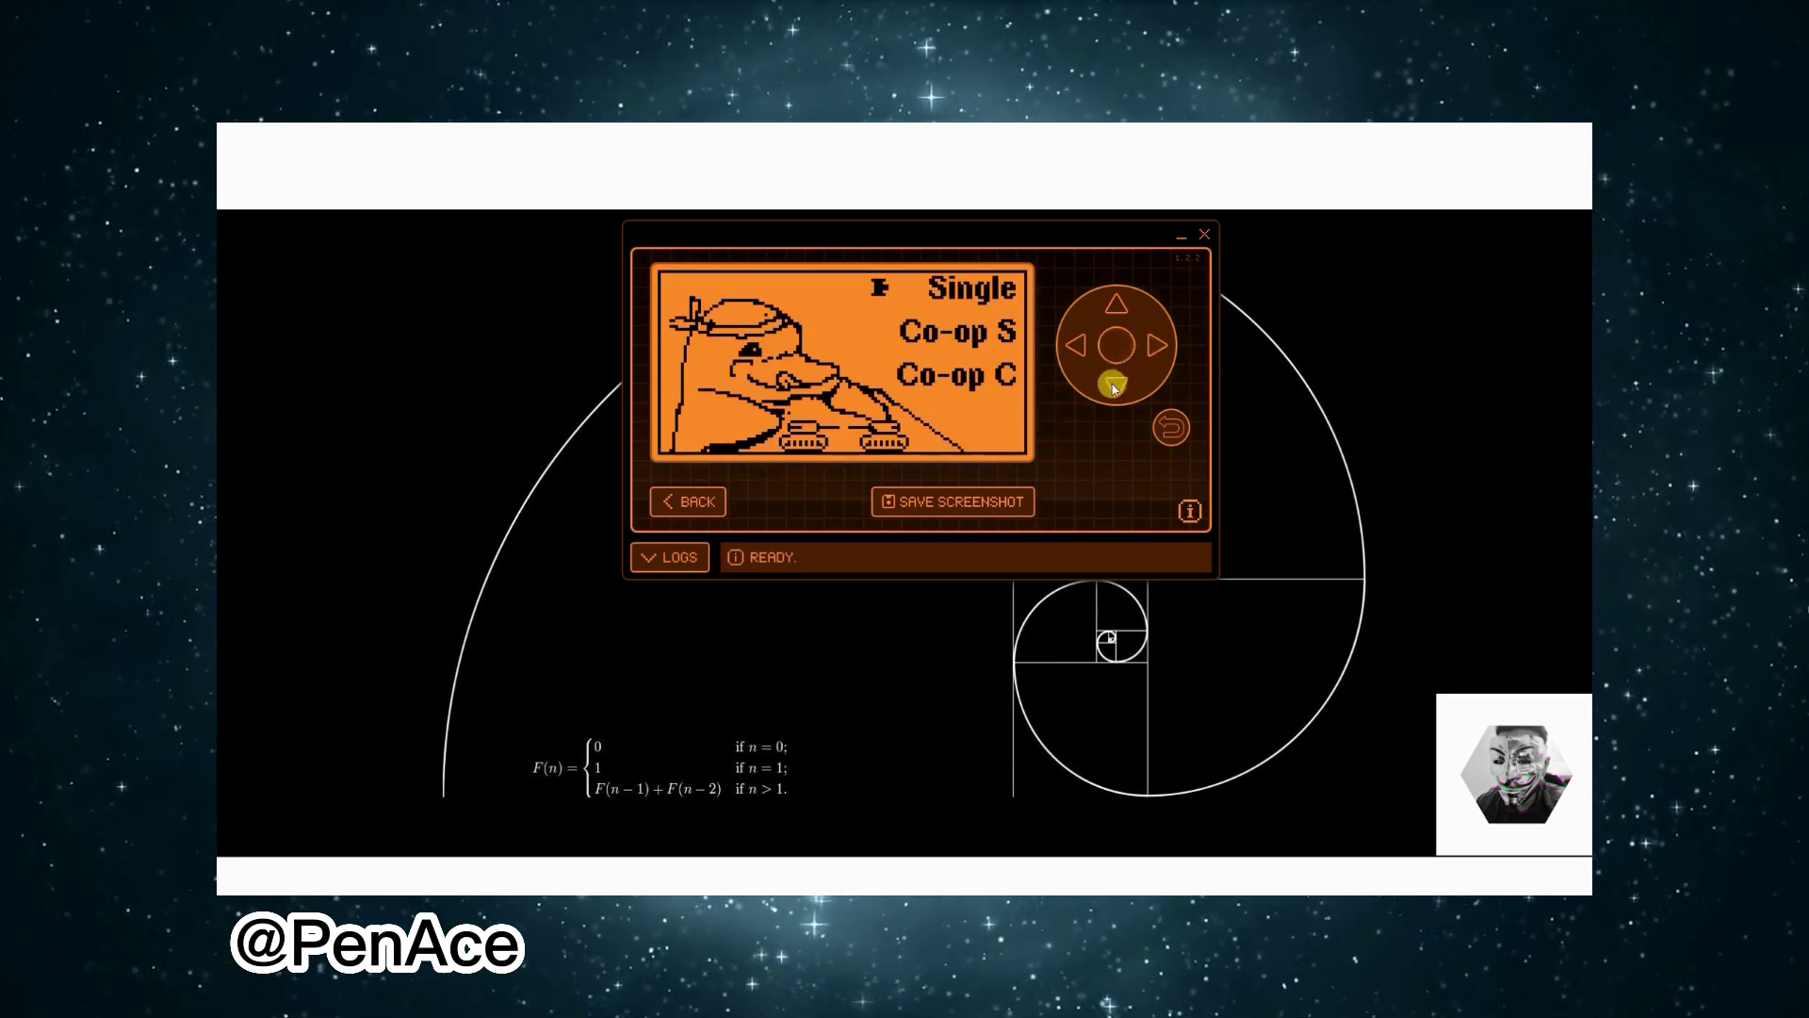
click(1111, 356)
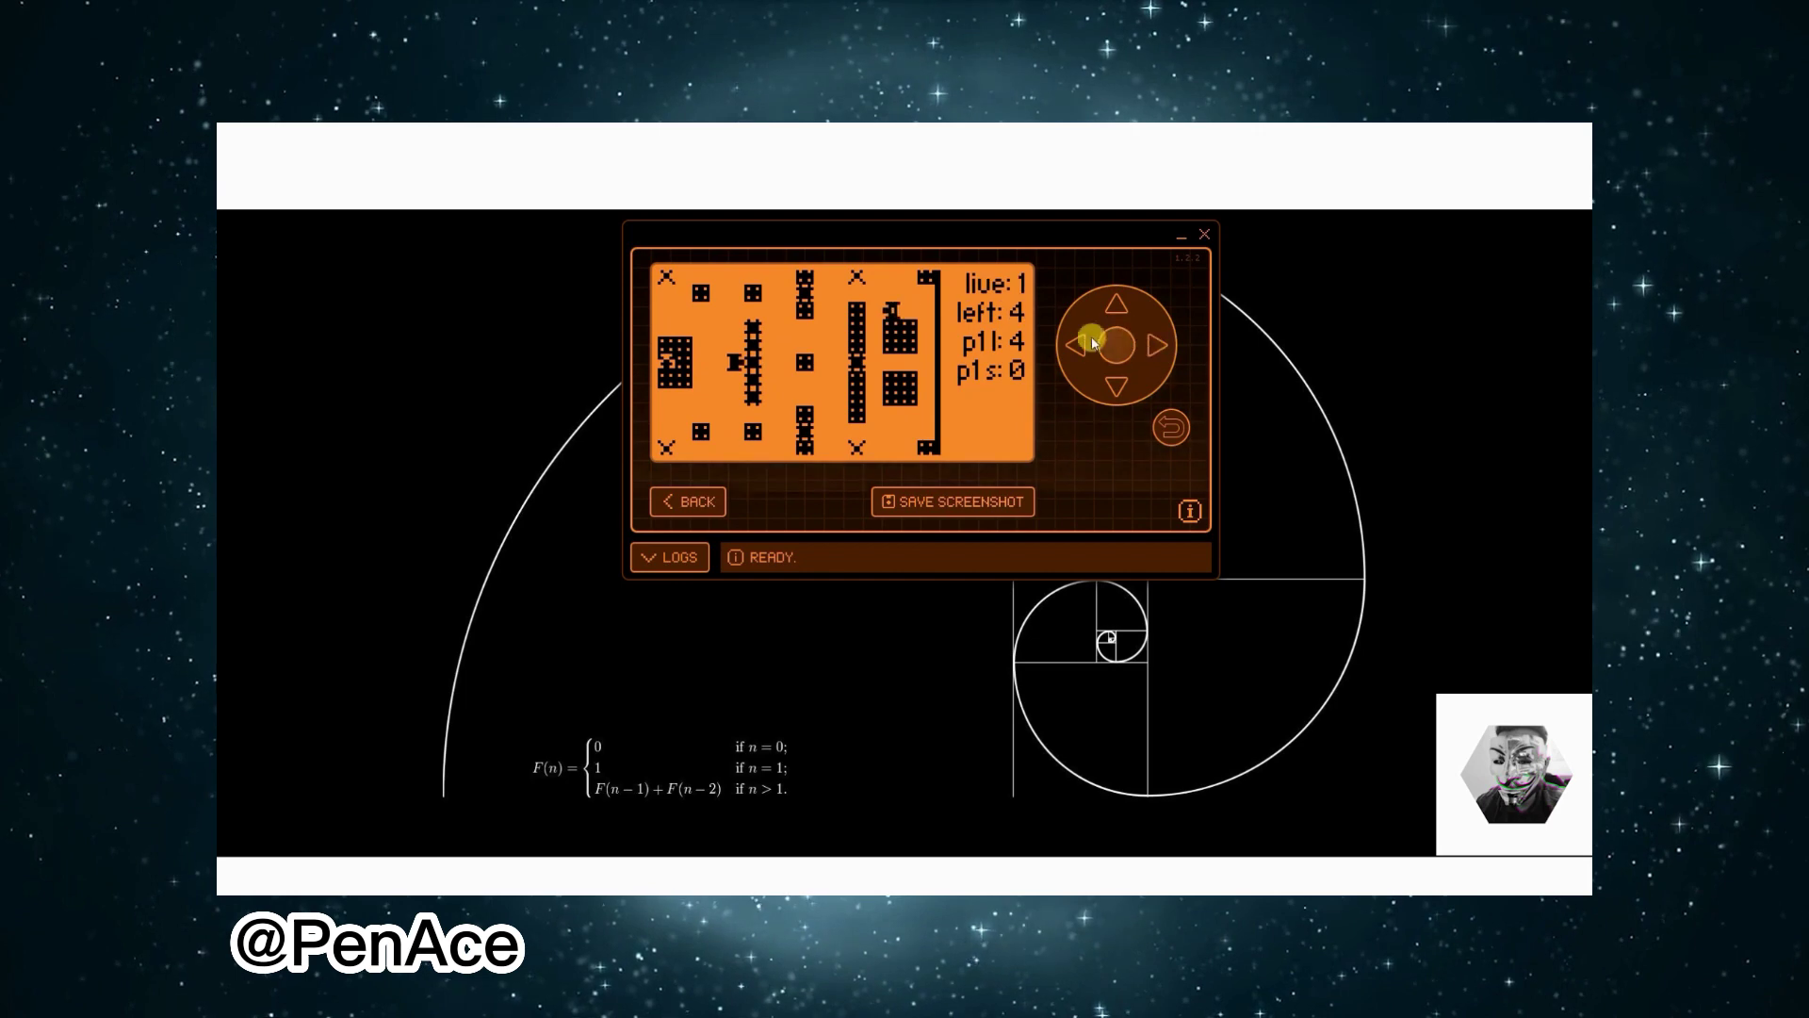
click(1116, 386)
click(1171, 429)
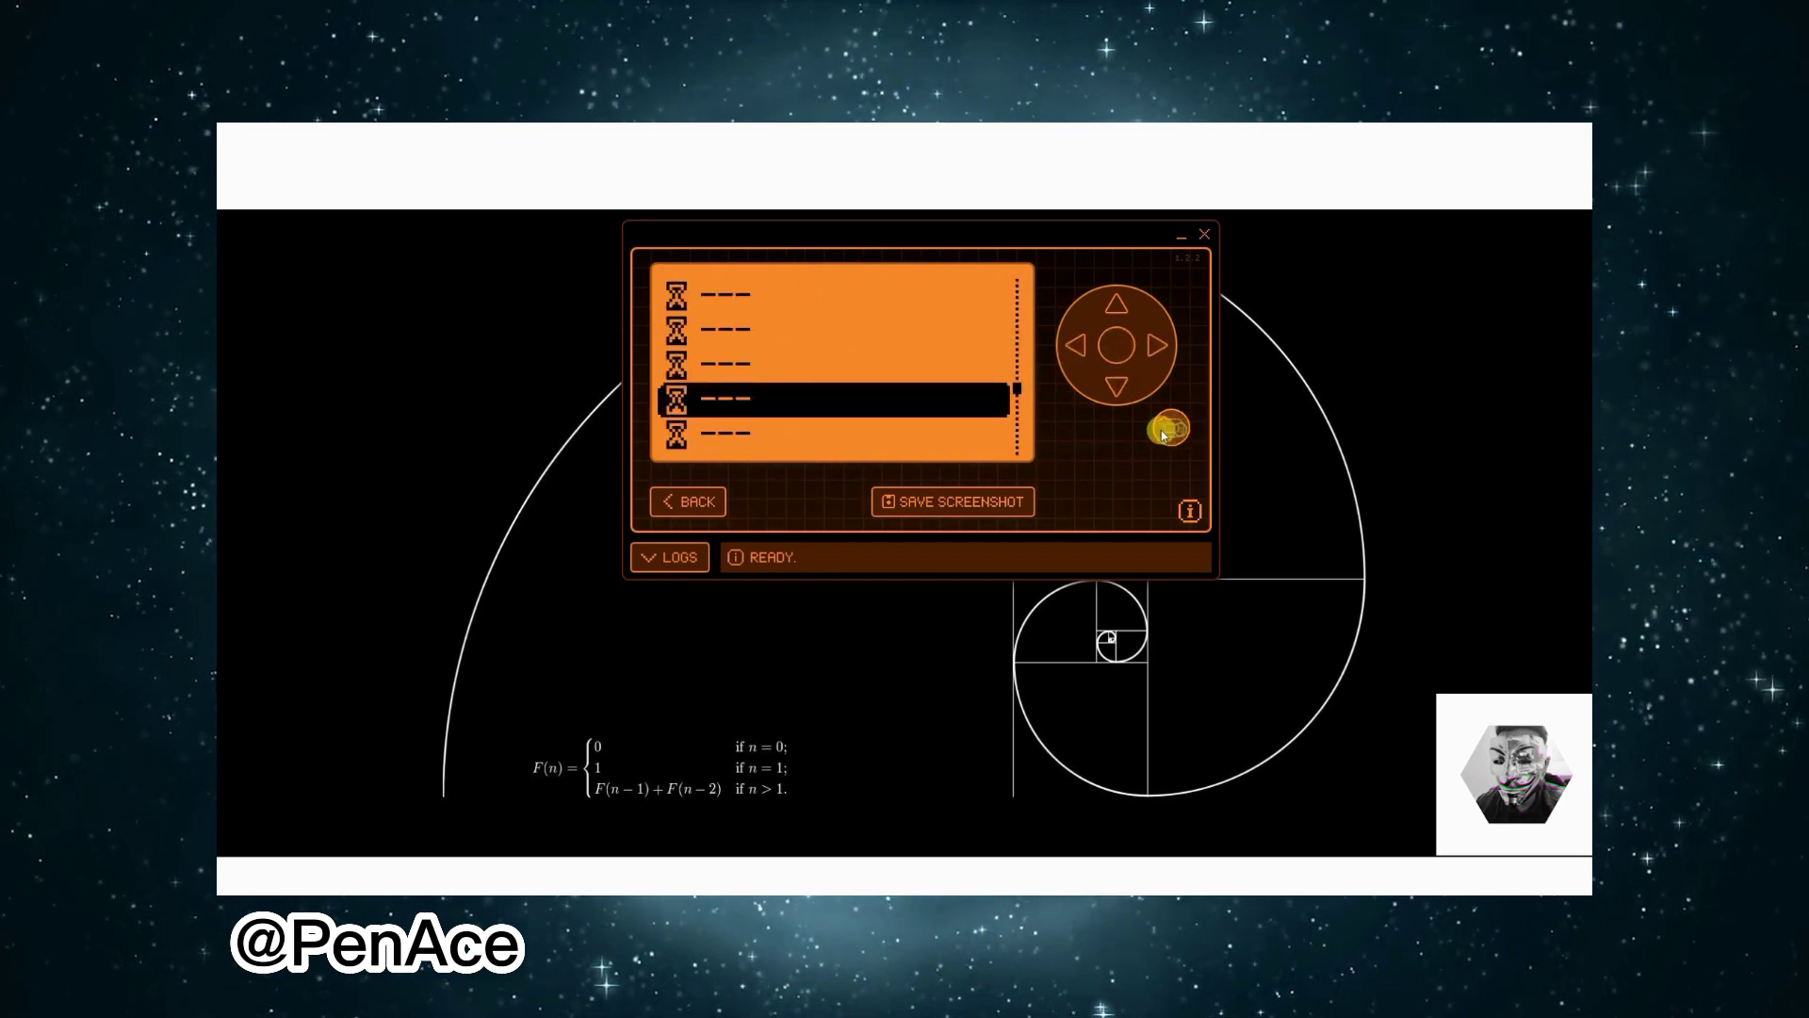
Step: Launch Snake Game at the end of the Games list, steer the snake around, and exit the game
click(1116, 386)
click(1116, 386)
click(1118, 392)
click(1117, 392)
click(1116, 388)
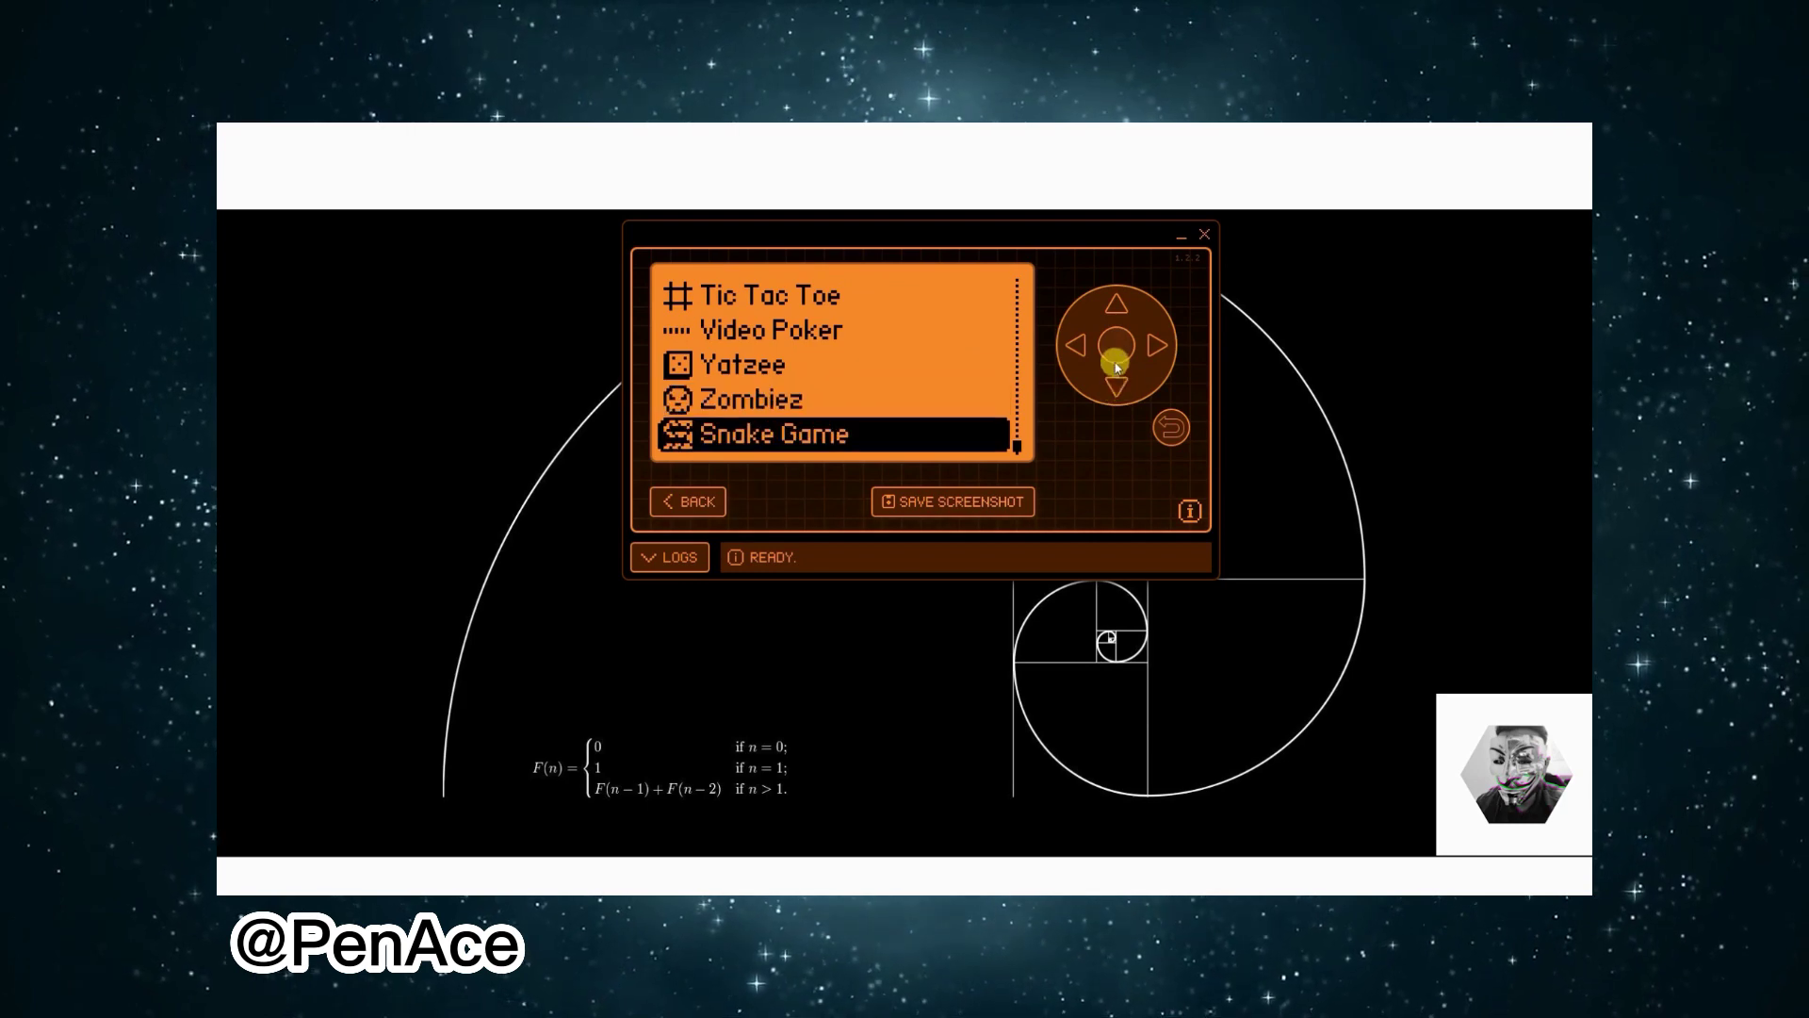
click(1116, 350)
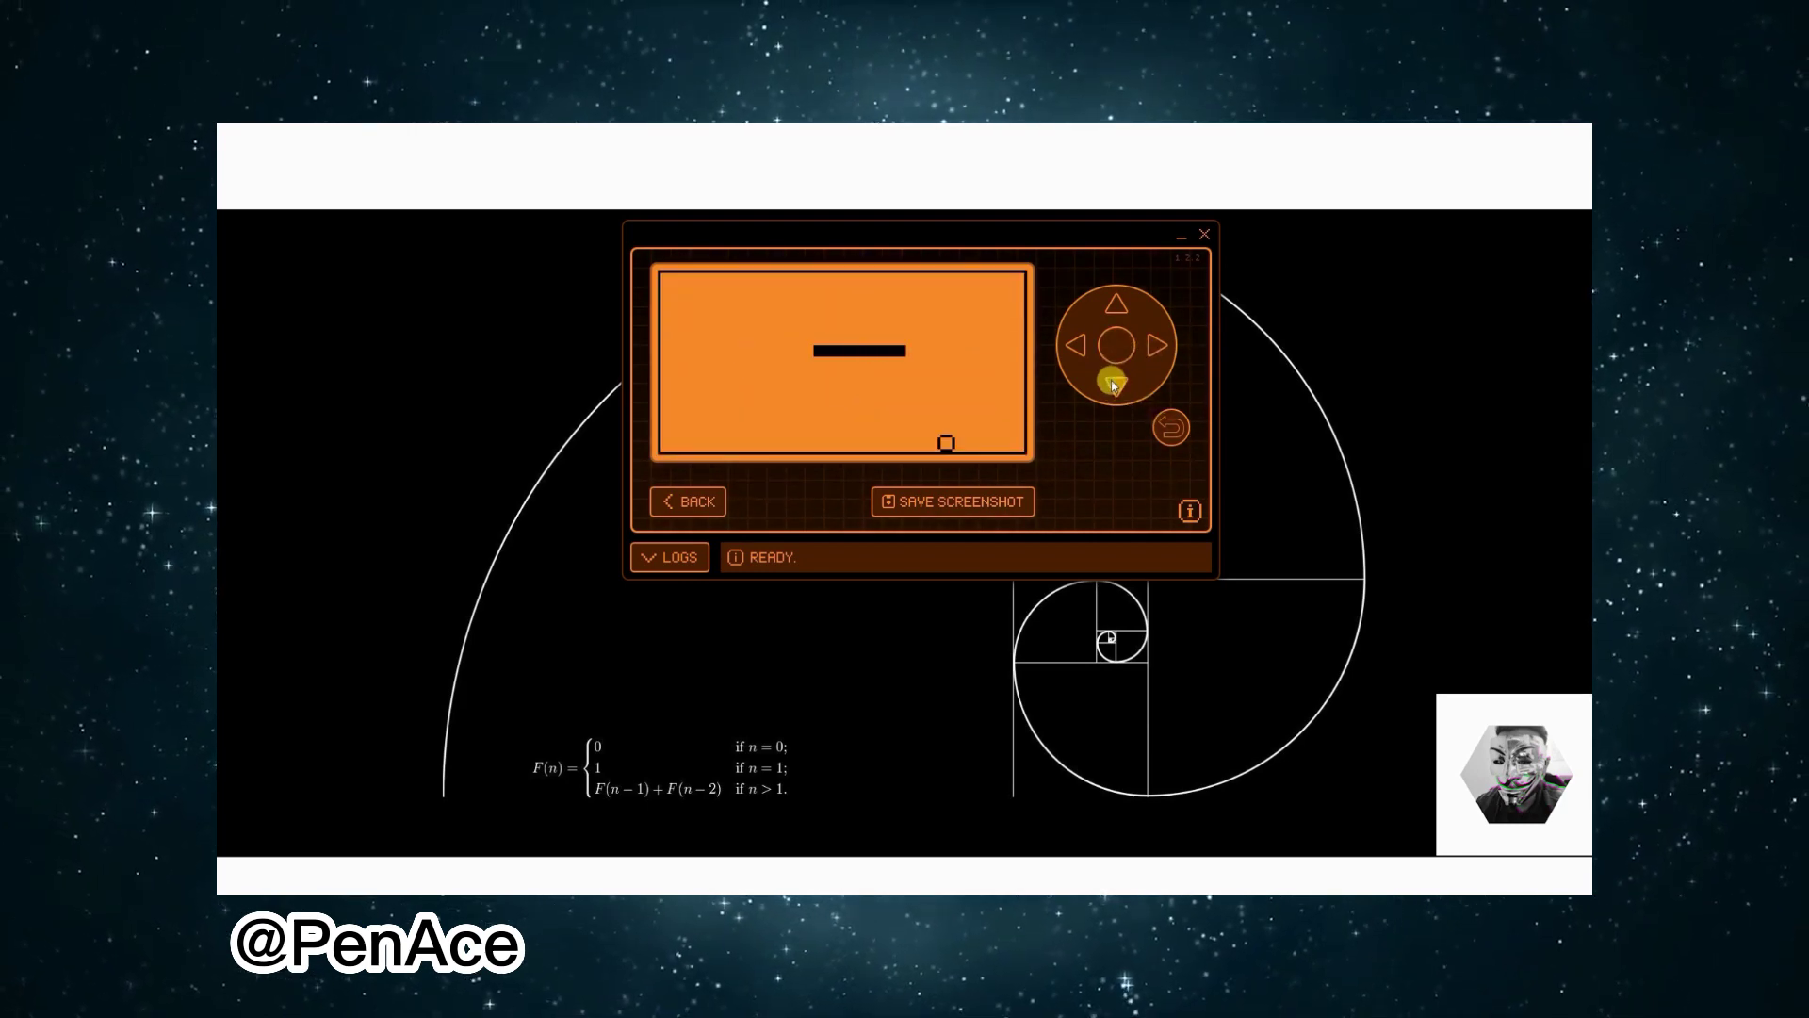
click(1115, 384)
click(1151, 346)
click(1116, 382)
click(1077, 356)
click(1169, 427)
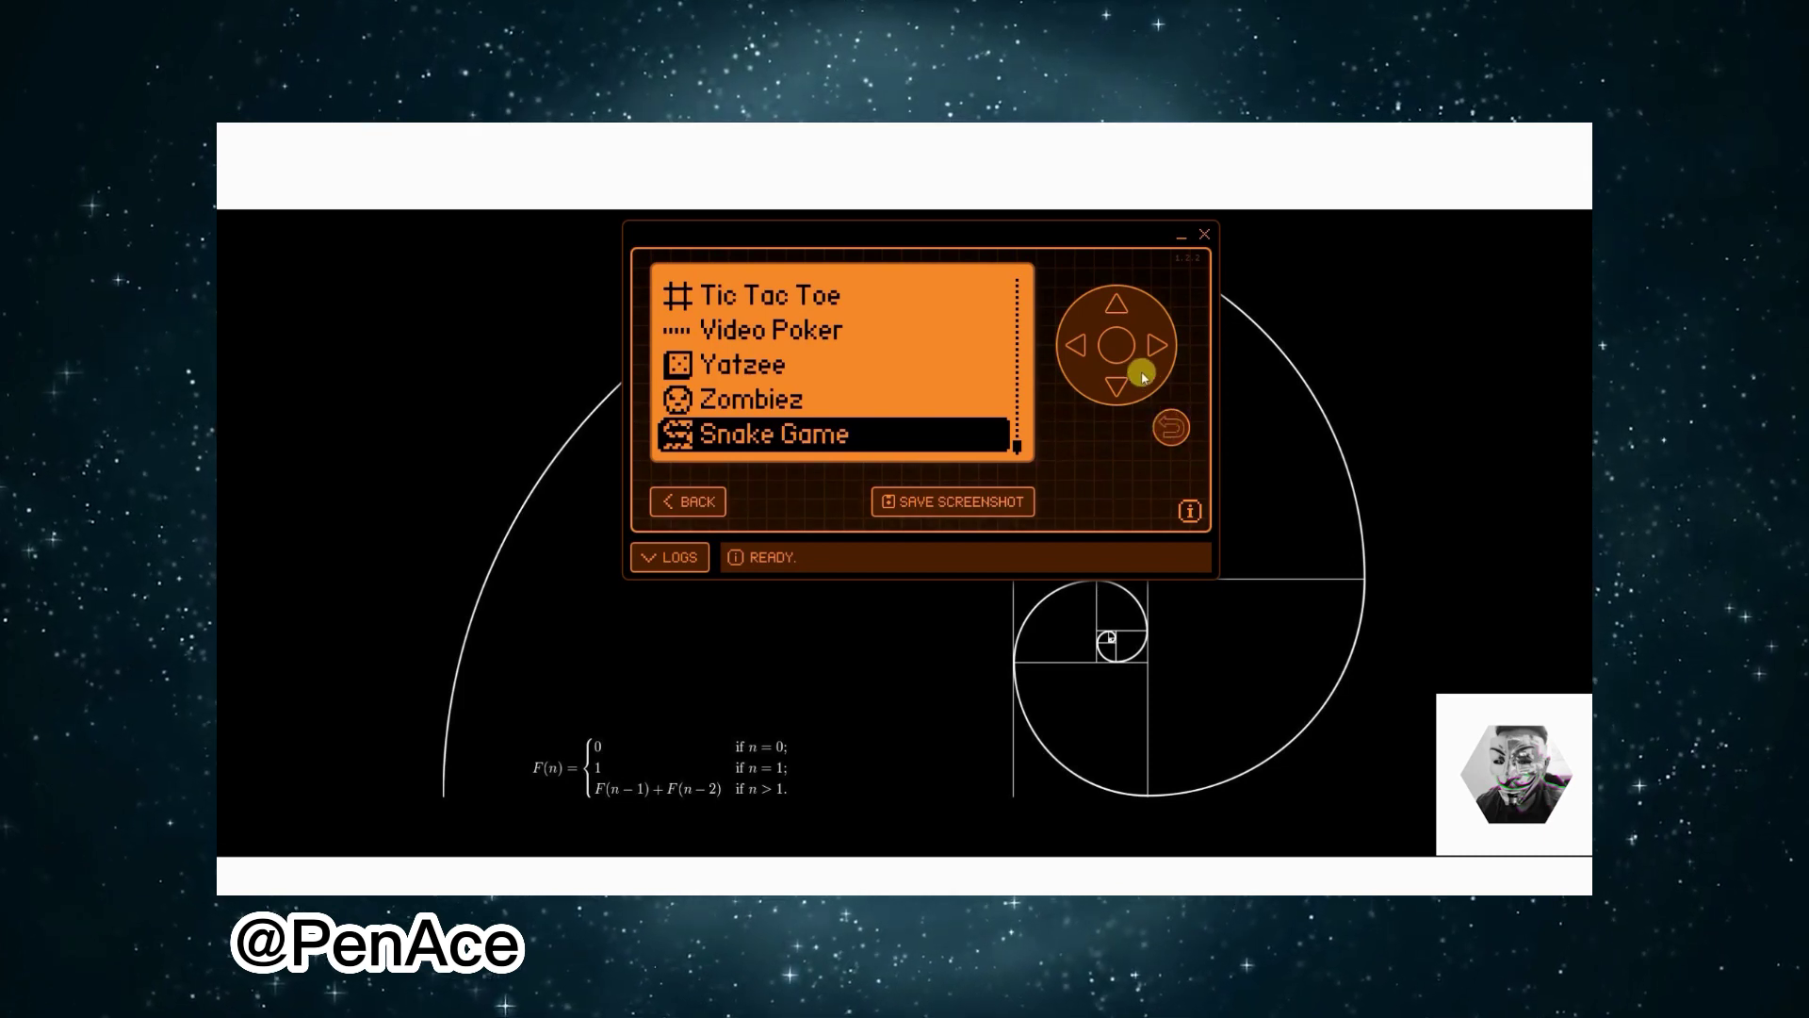
Step: Leave the Games folder and open the Misc folder
click(1126, 318)
click(1129, 322)
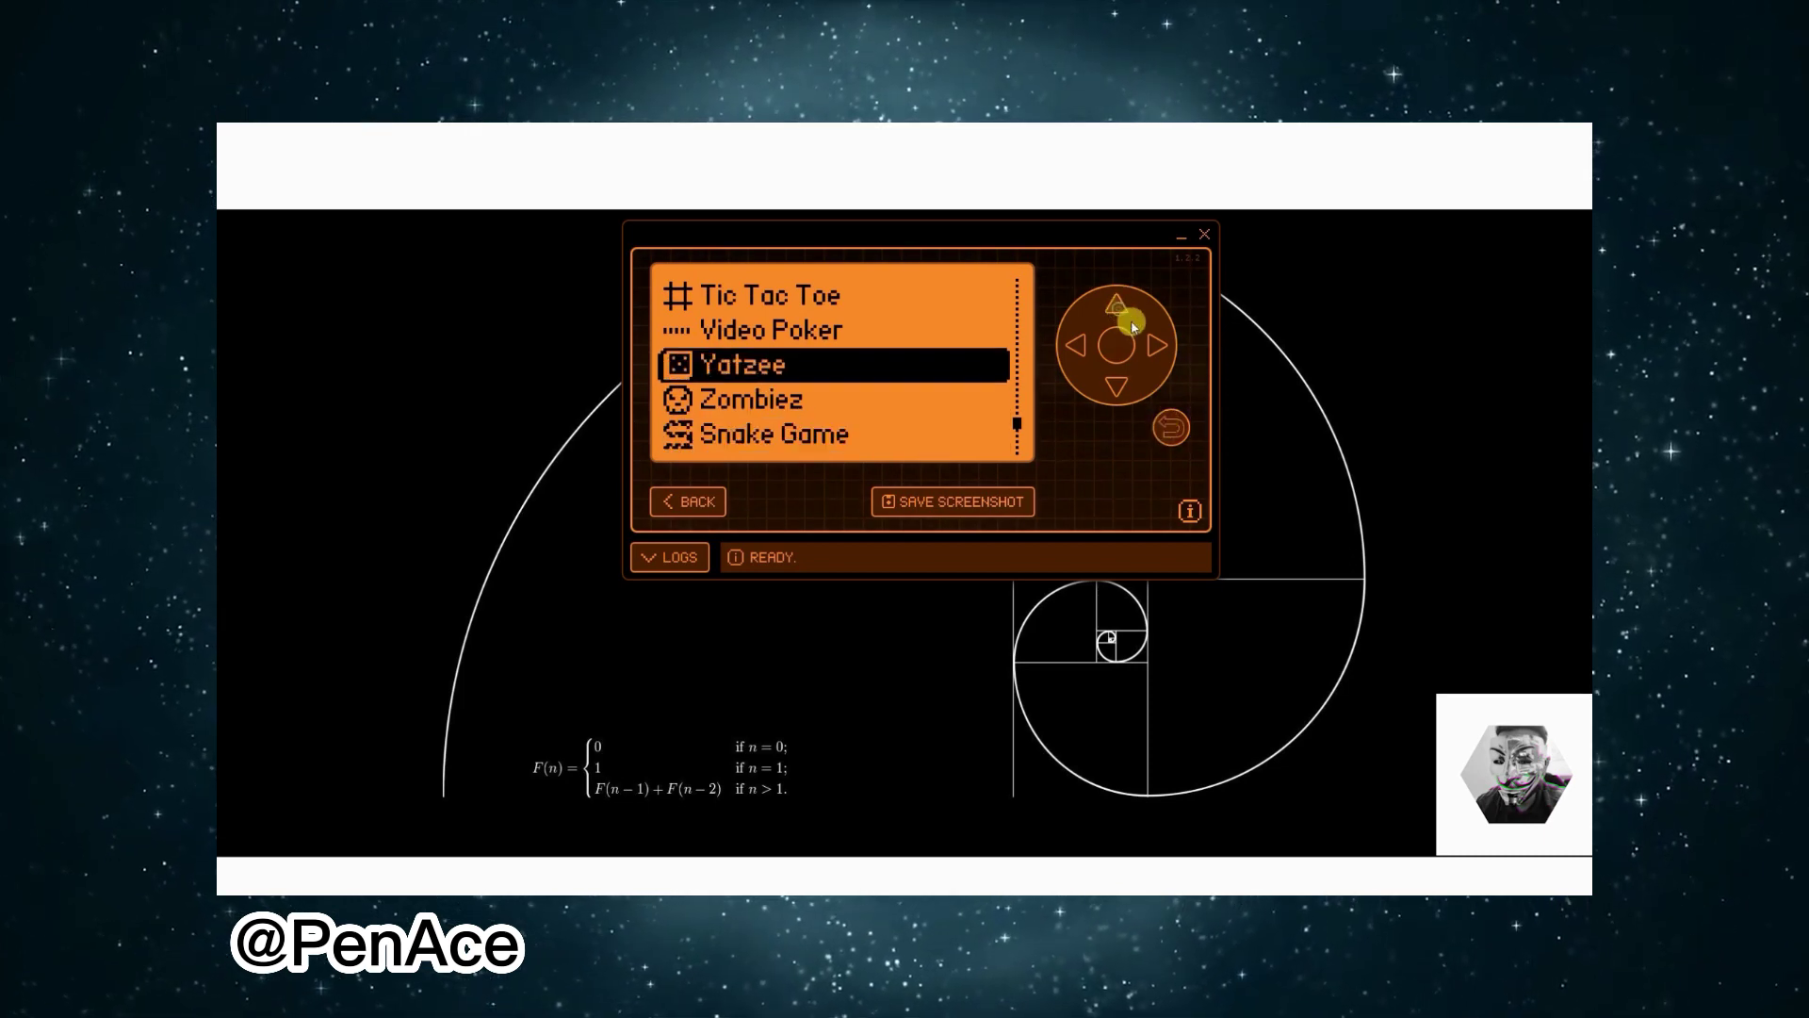
click(1170, 426)
click(1116, 384)
click(1115, 384)
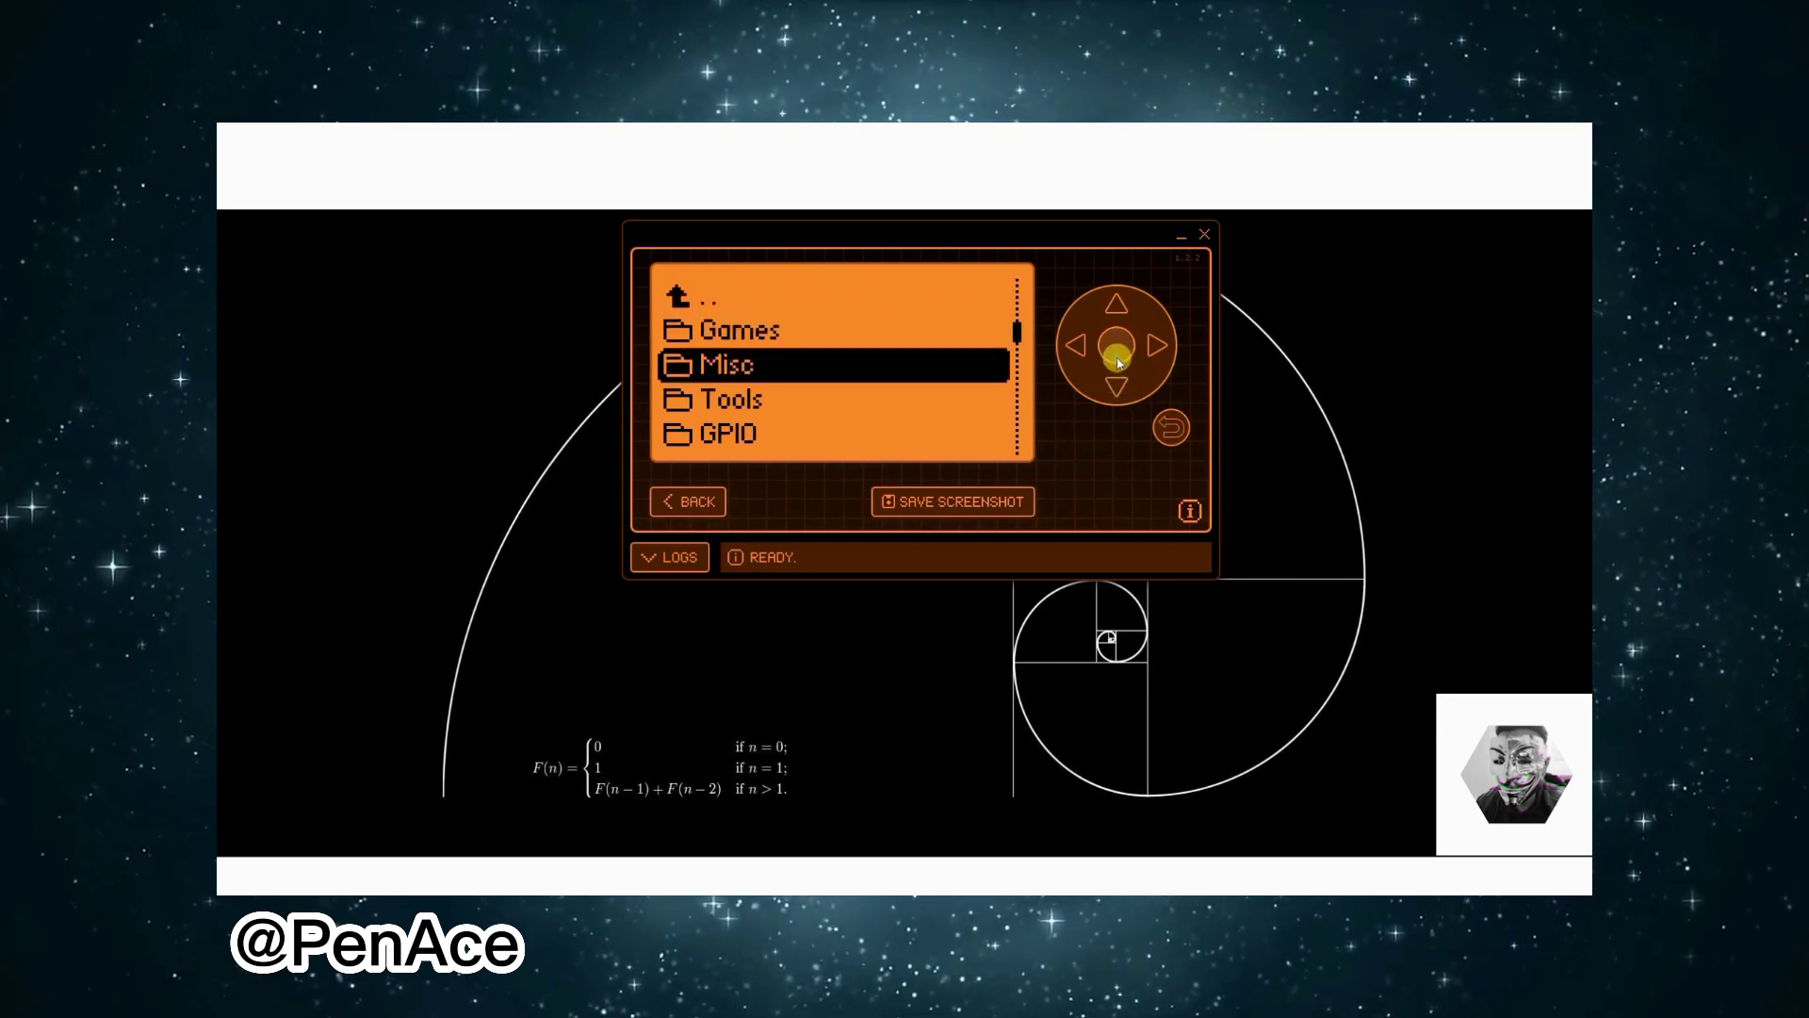
click(1116, 347)
Step: Open the authenticator token app in Misc, view its Add new token form, and leave the app
click(1114, 349)
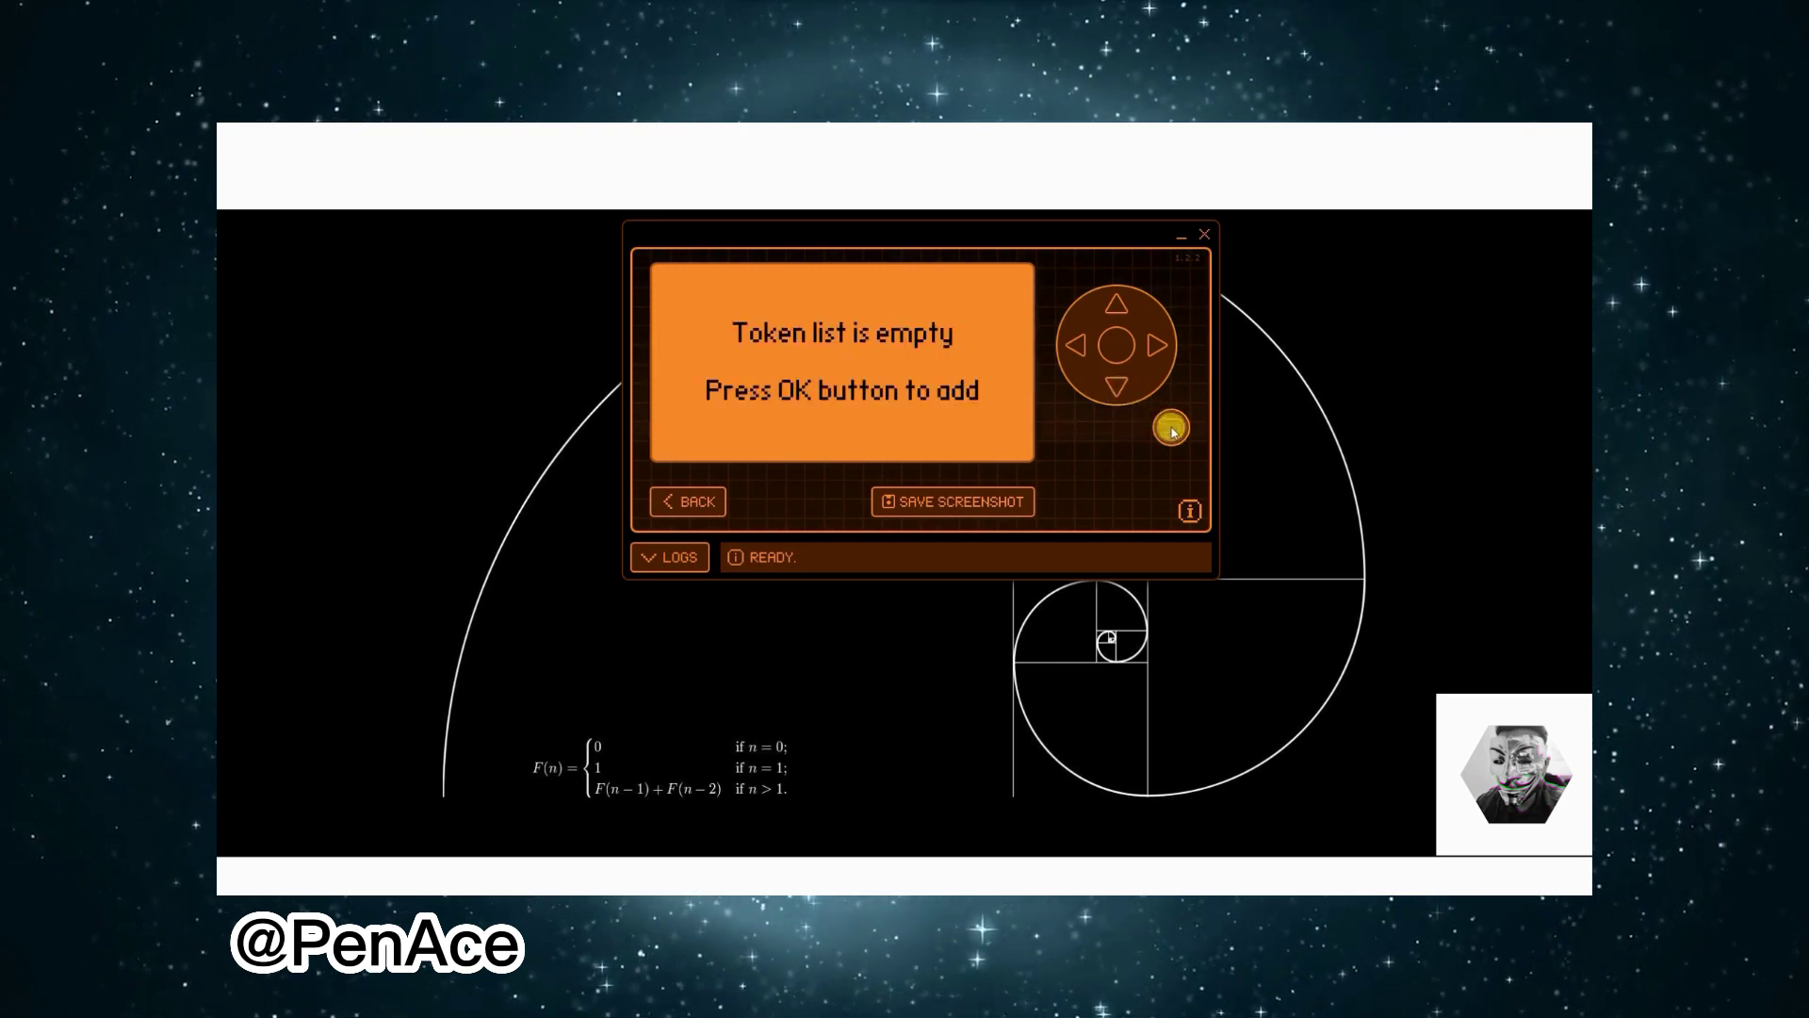
click(1116, 347)
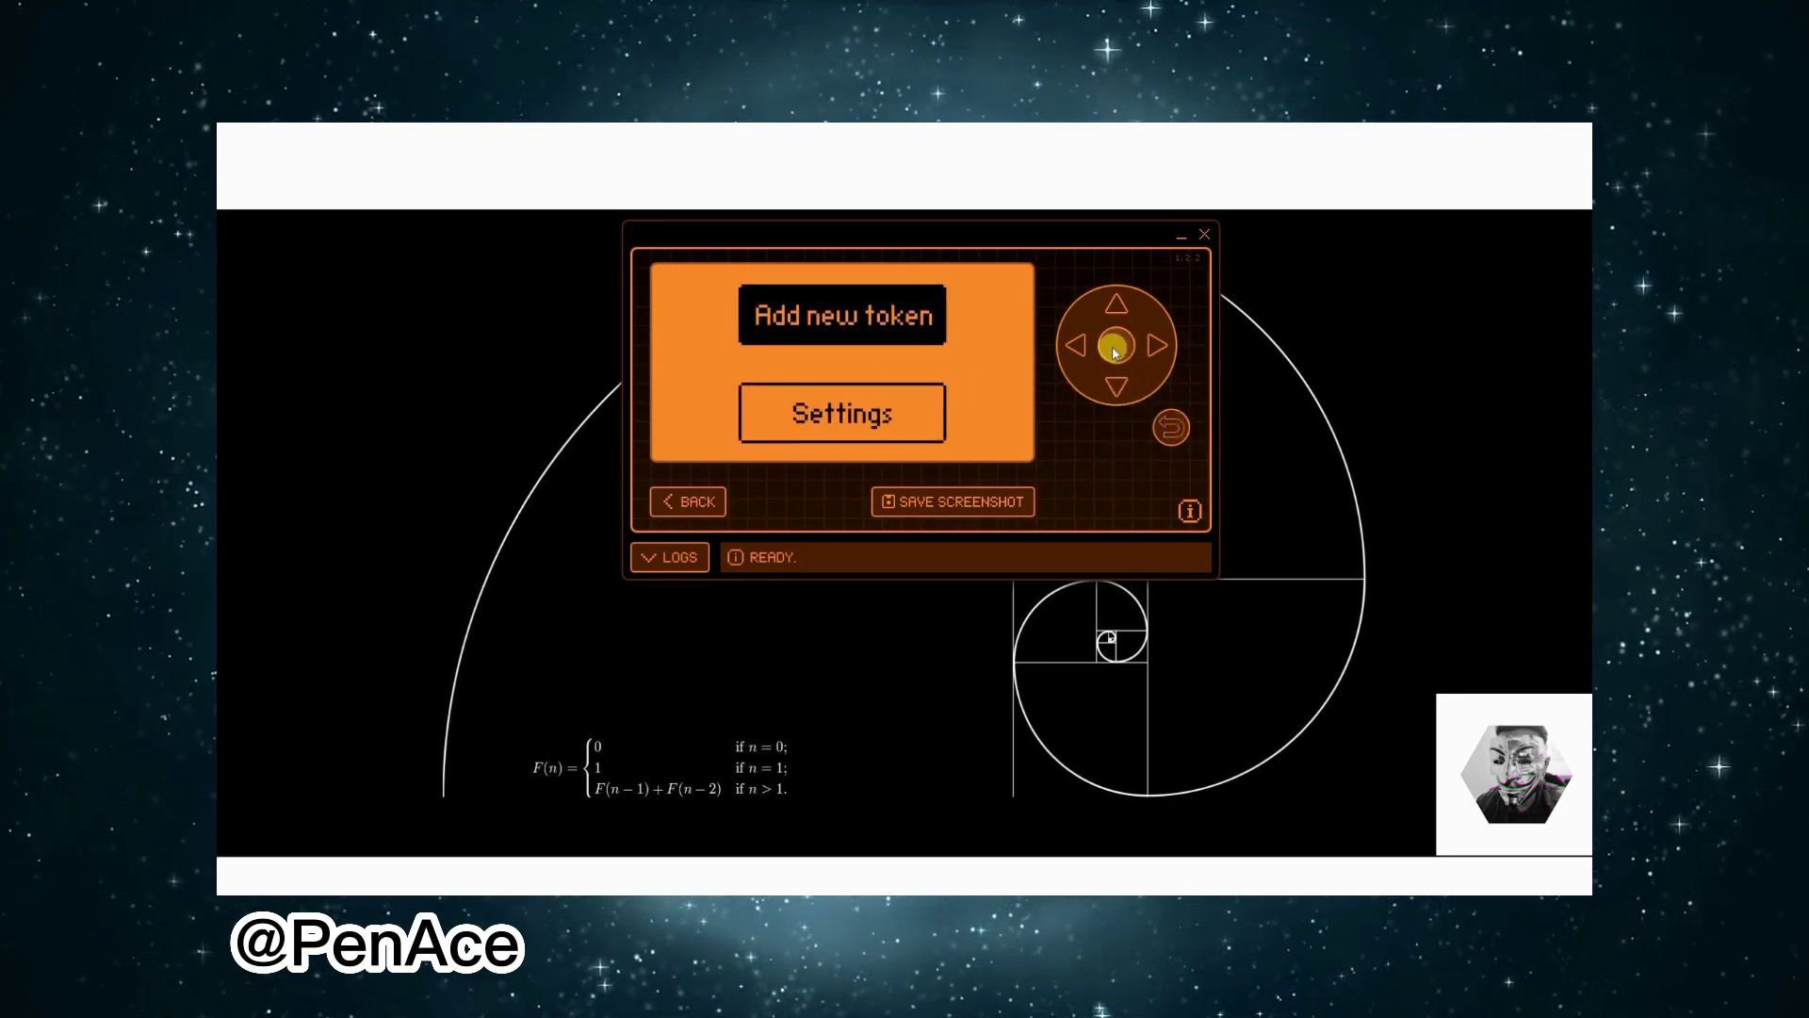
click(1115, 349)
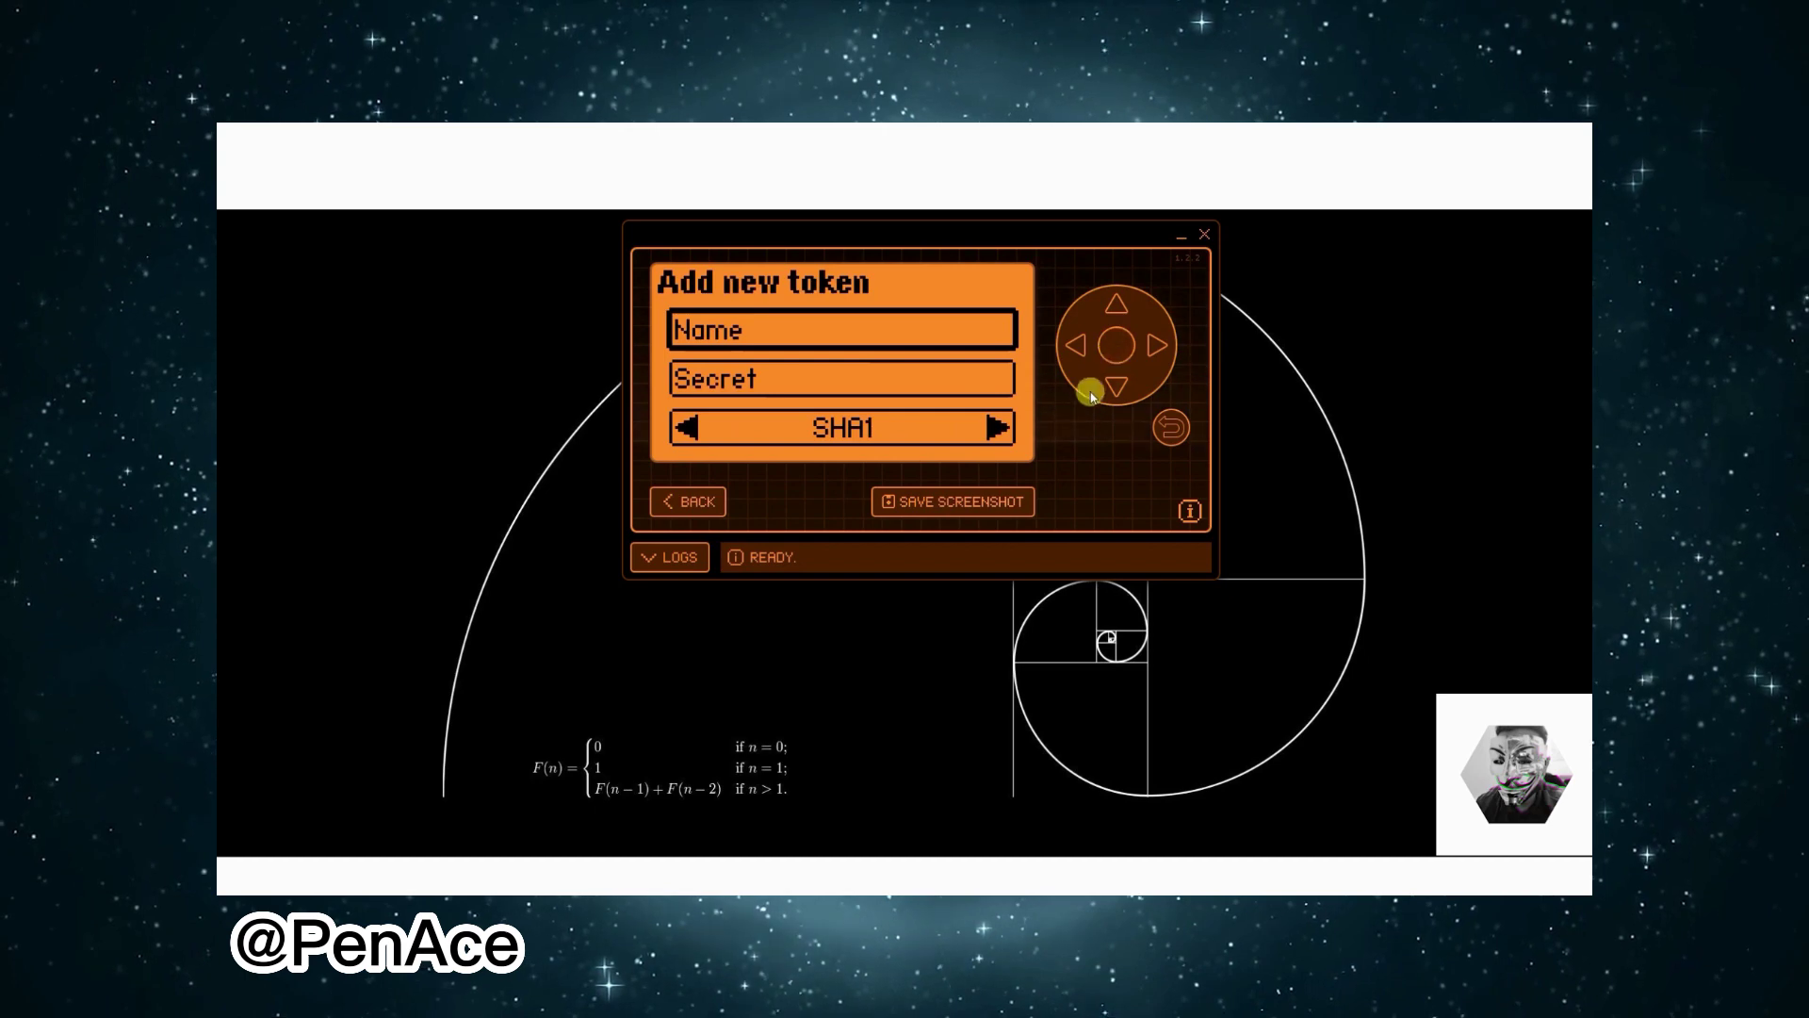
click(1169, 432)
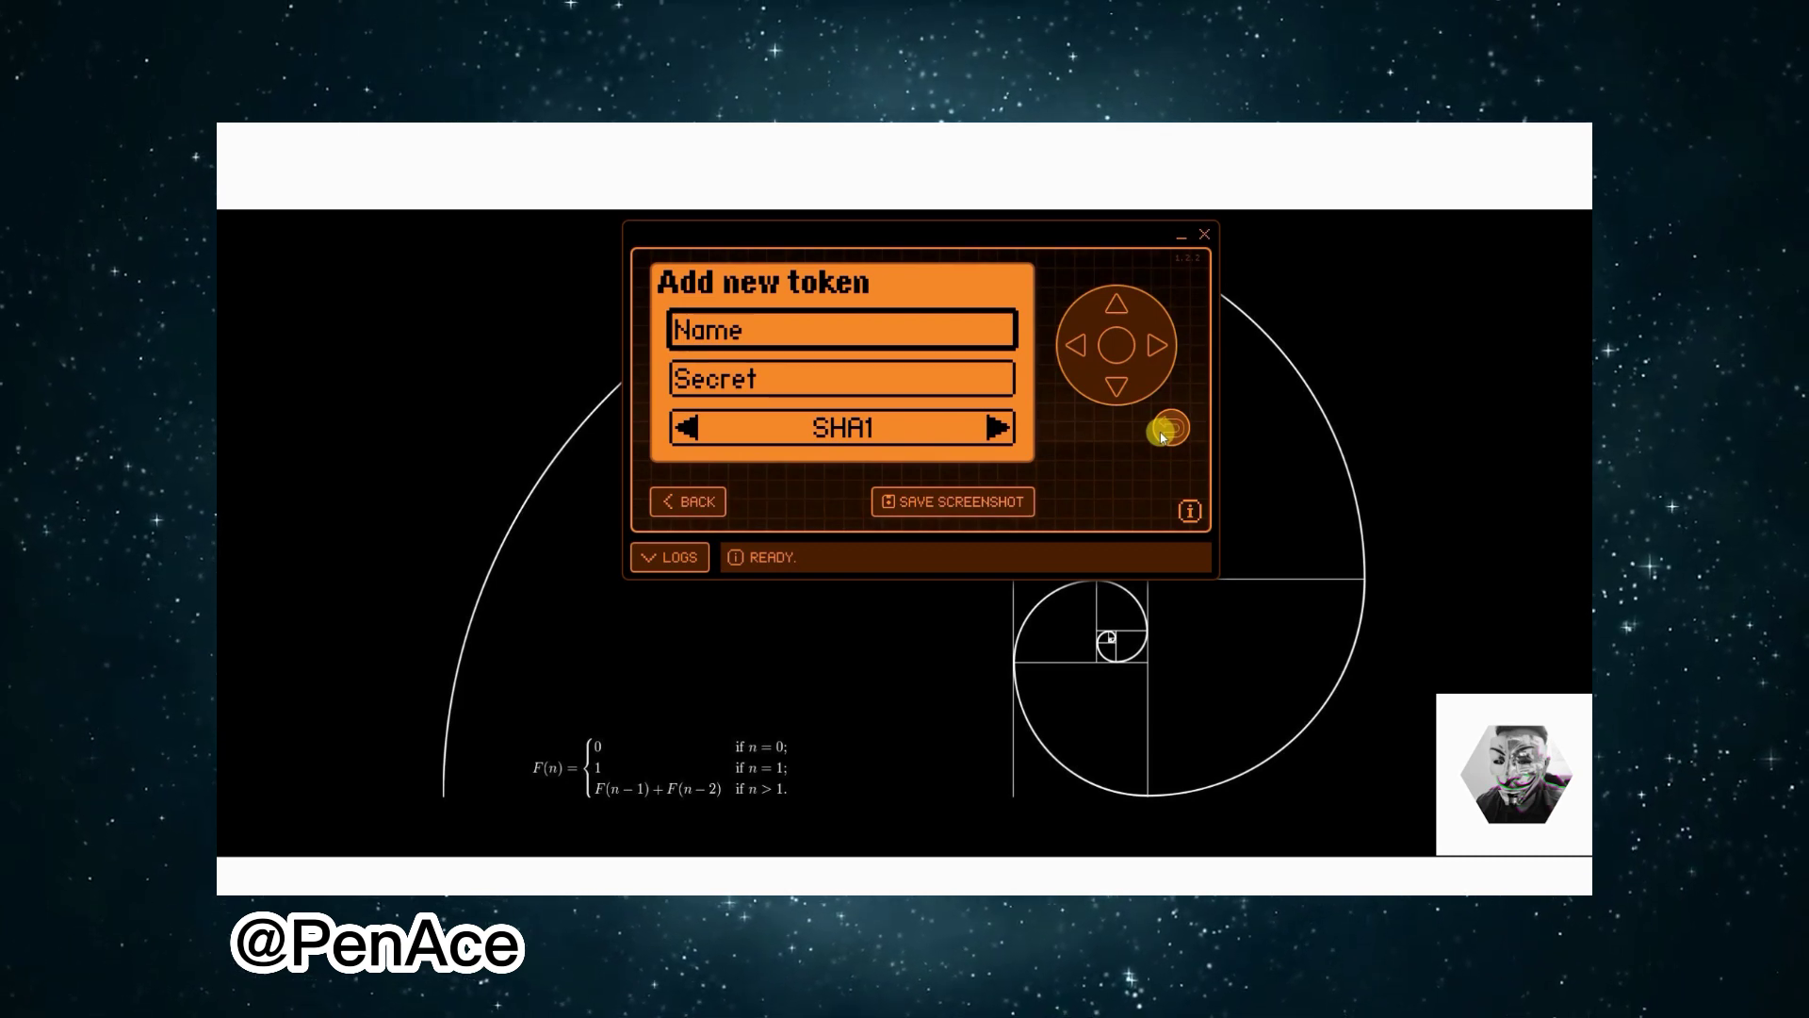
click(1168, 429)
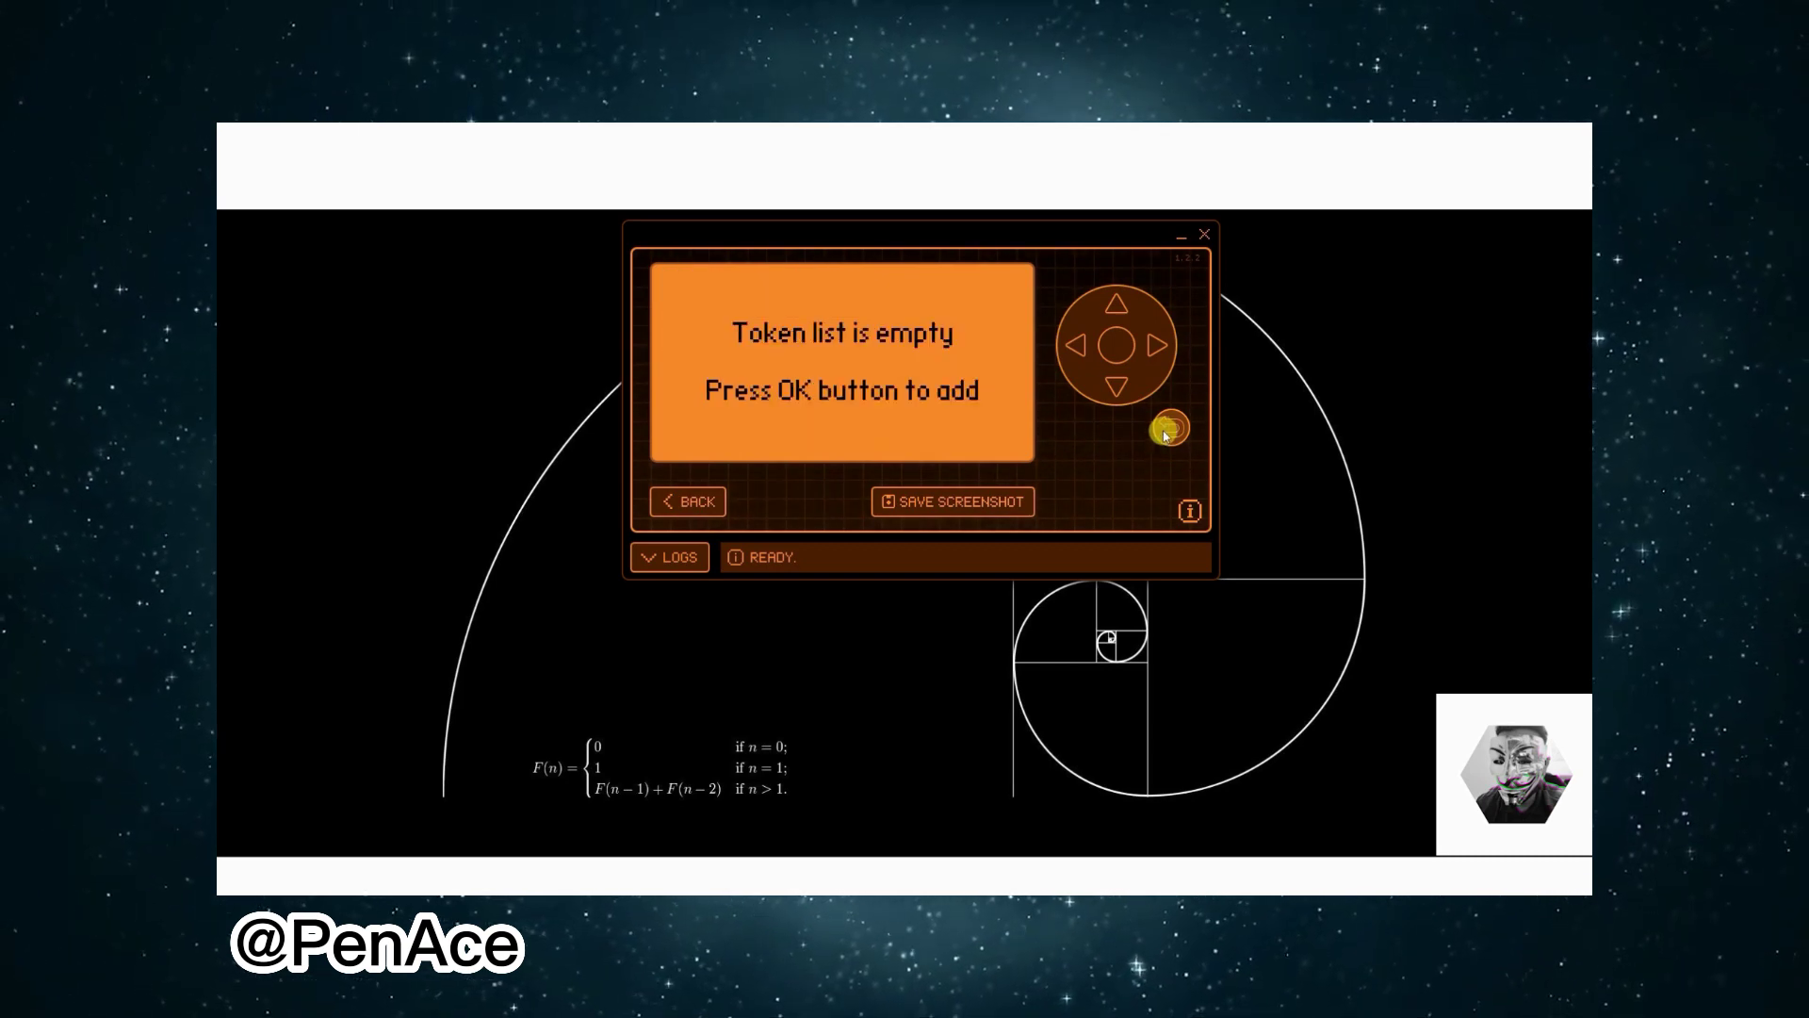
Step: Open the barcode app in Misc, view the sample barcode and its options menu, and exit
click(1112, 388)
click(1110, 346)
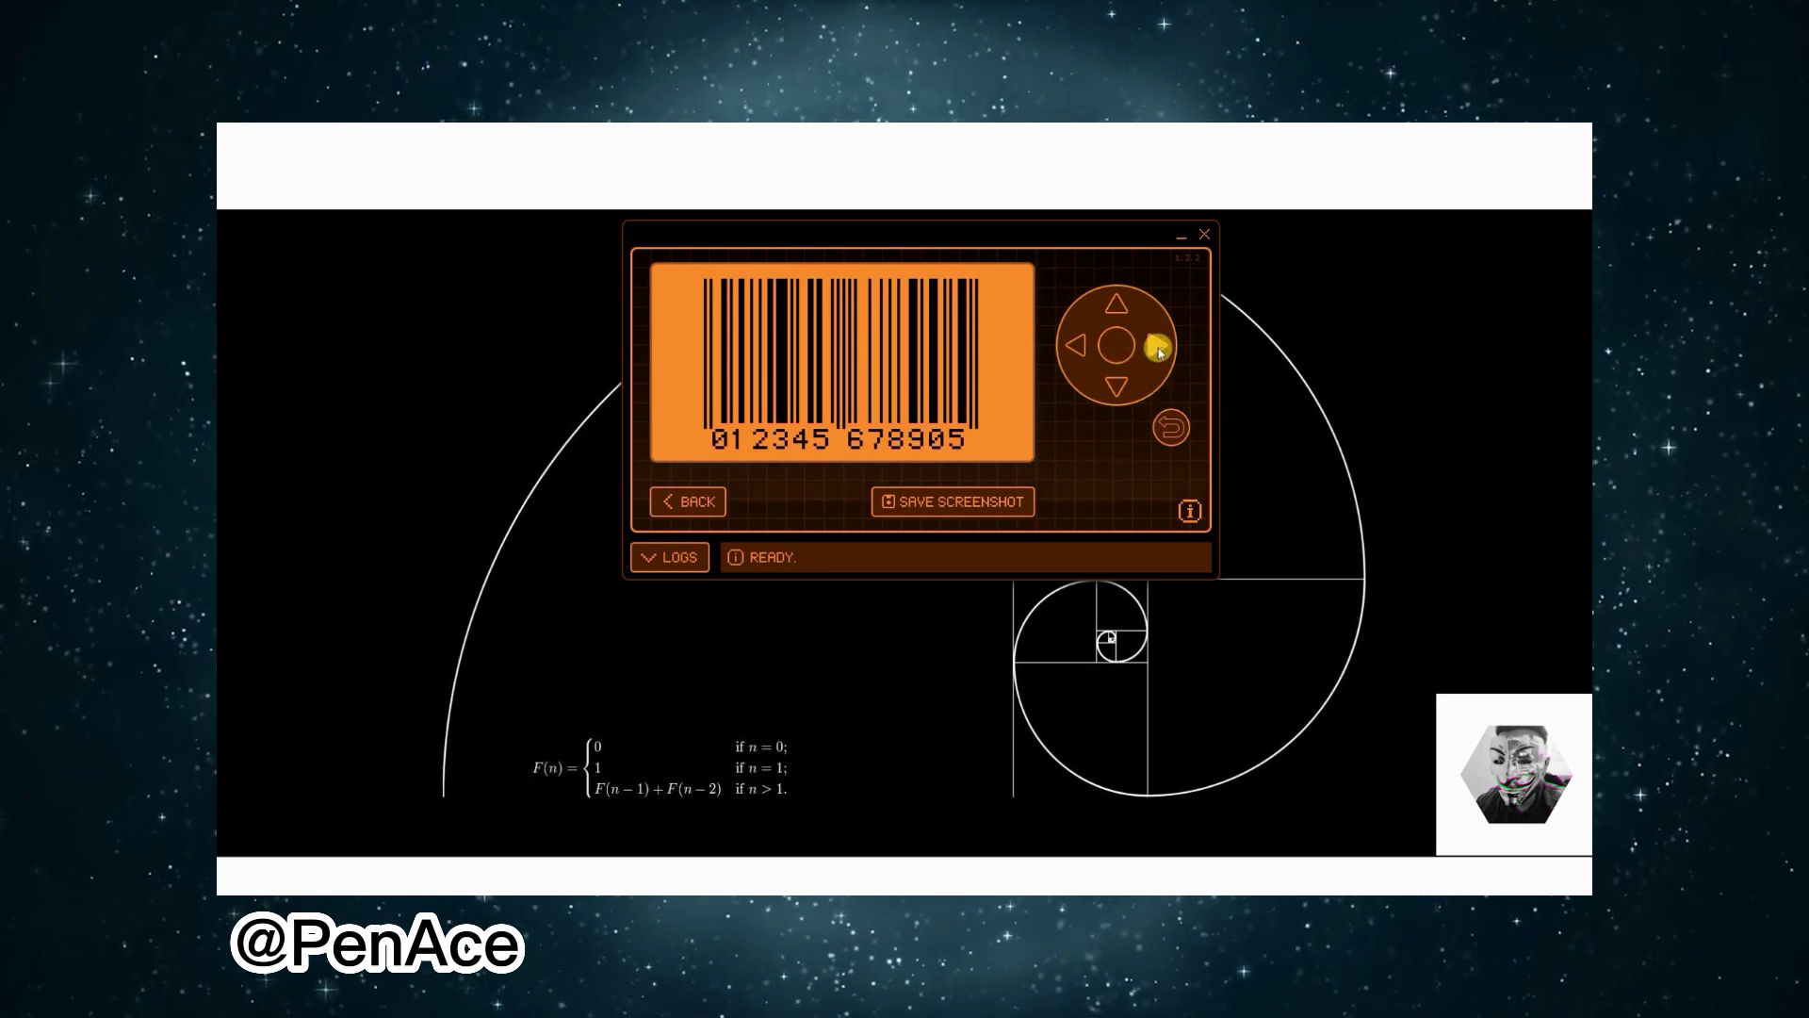
click(1114, 348)
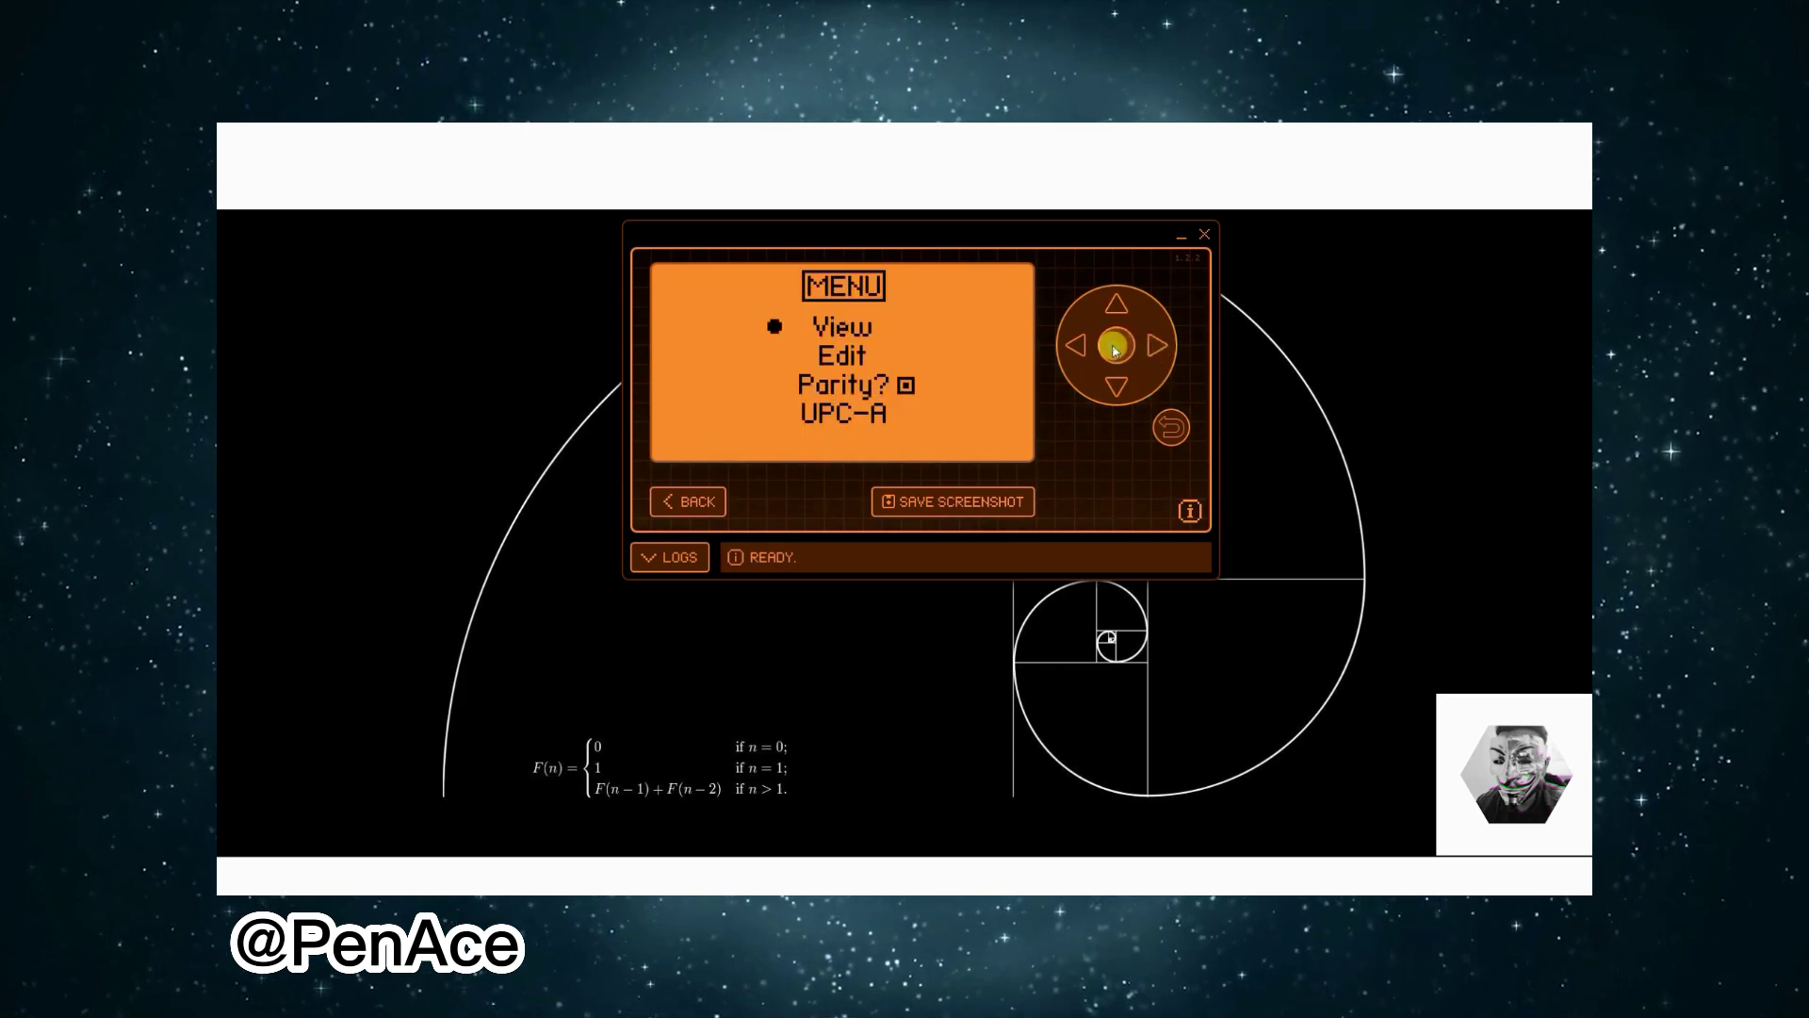
click(1171, 426)
Step: Reopen the barcode app and try the directional controls in it
click(1117, 346)
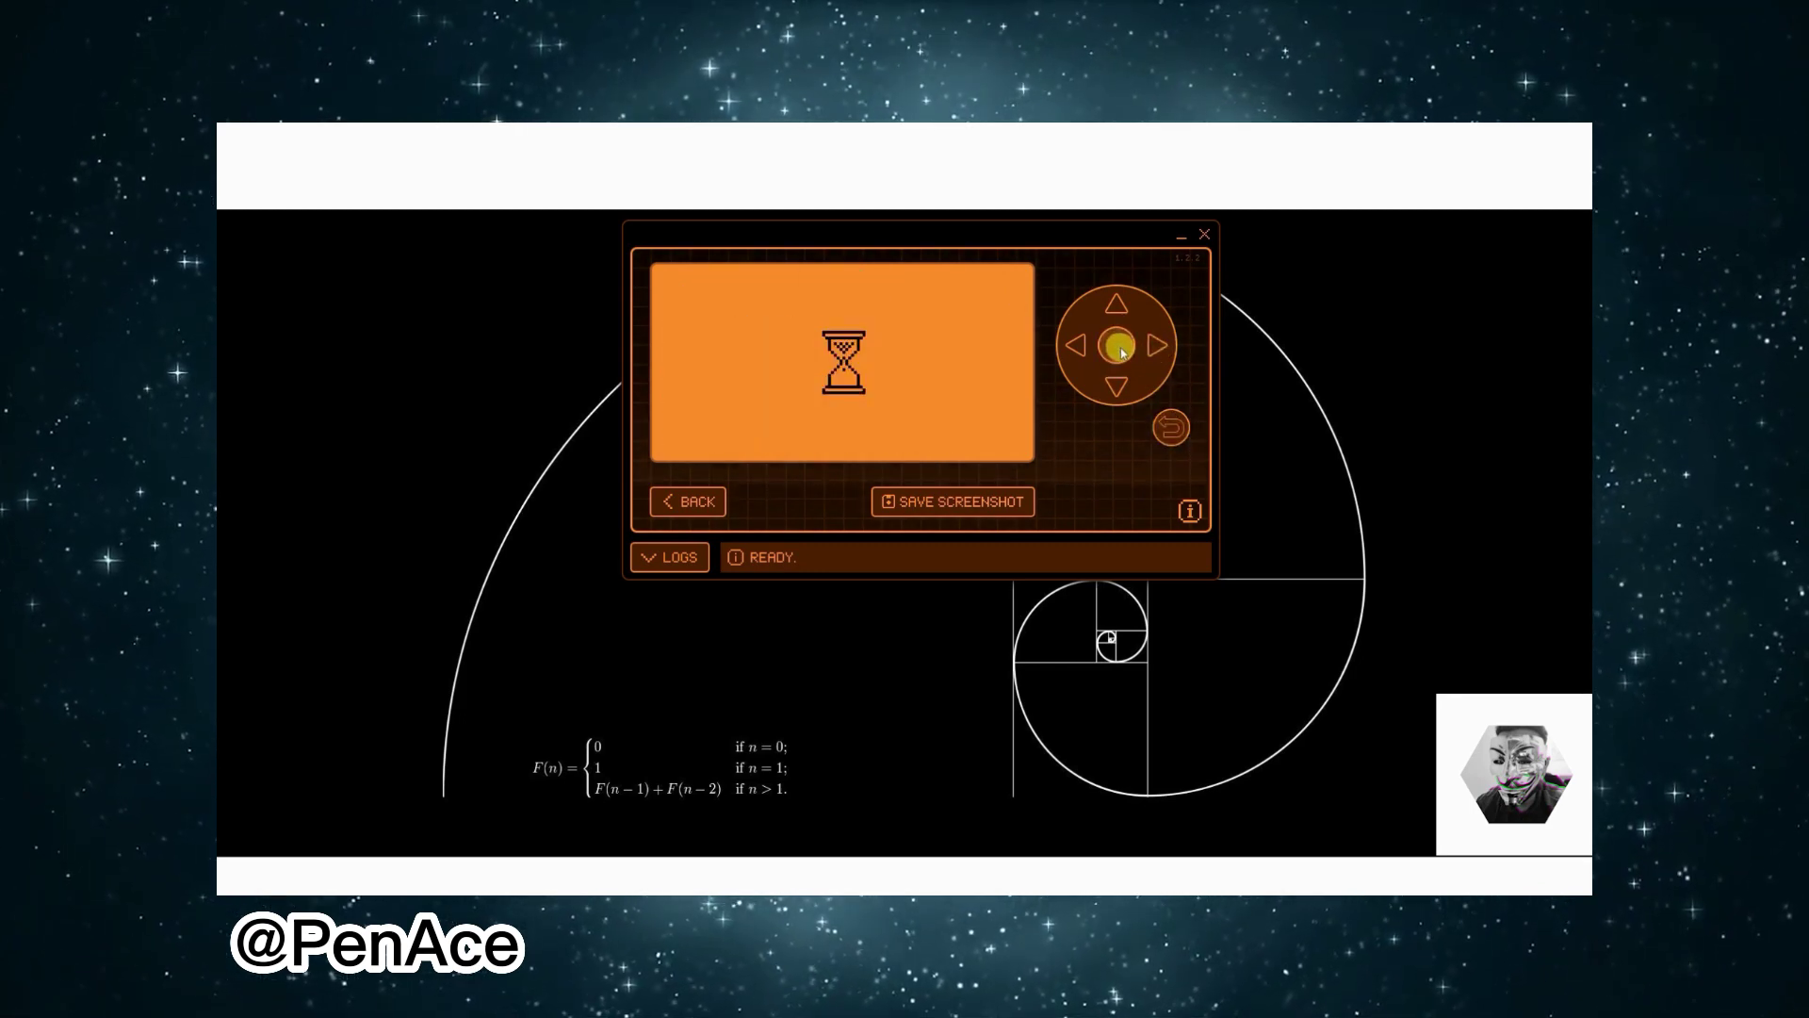
click(1116, 390)
click(1116, 304)
click(1157, 346)
click(1075, 347)
click(1149, 347)
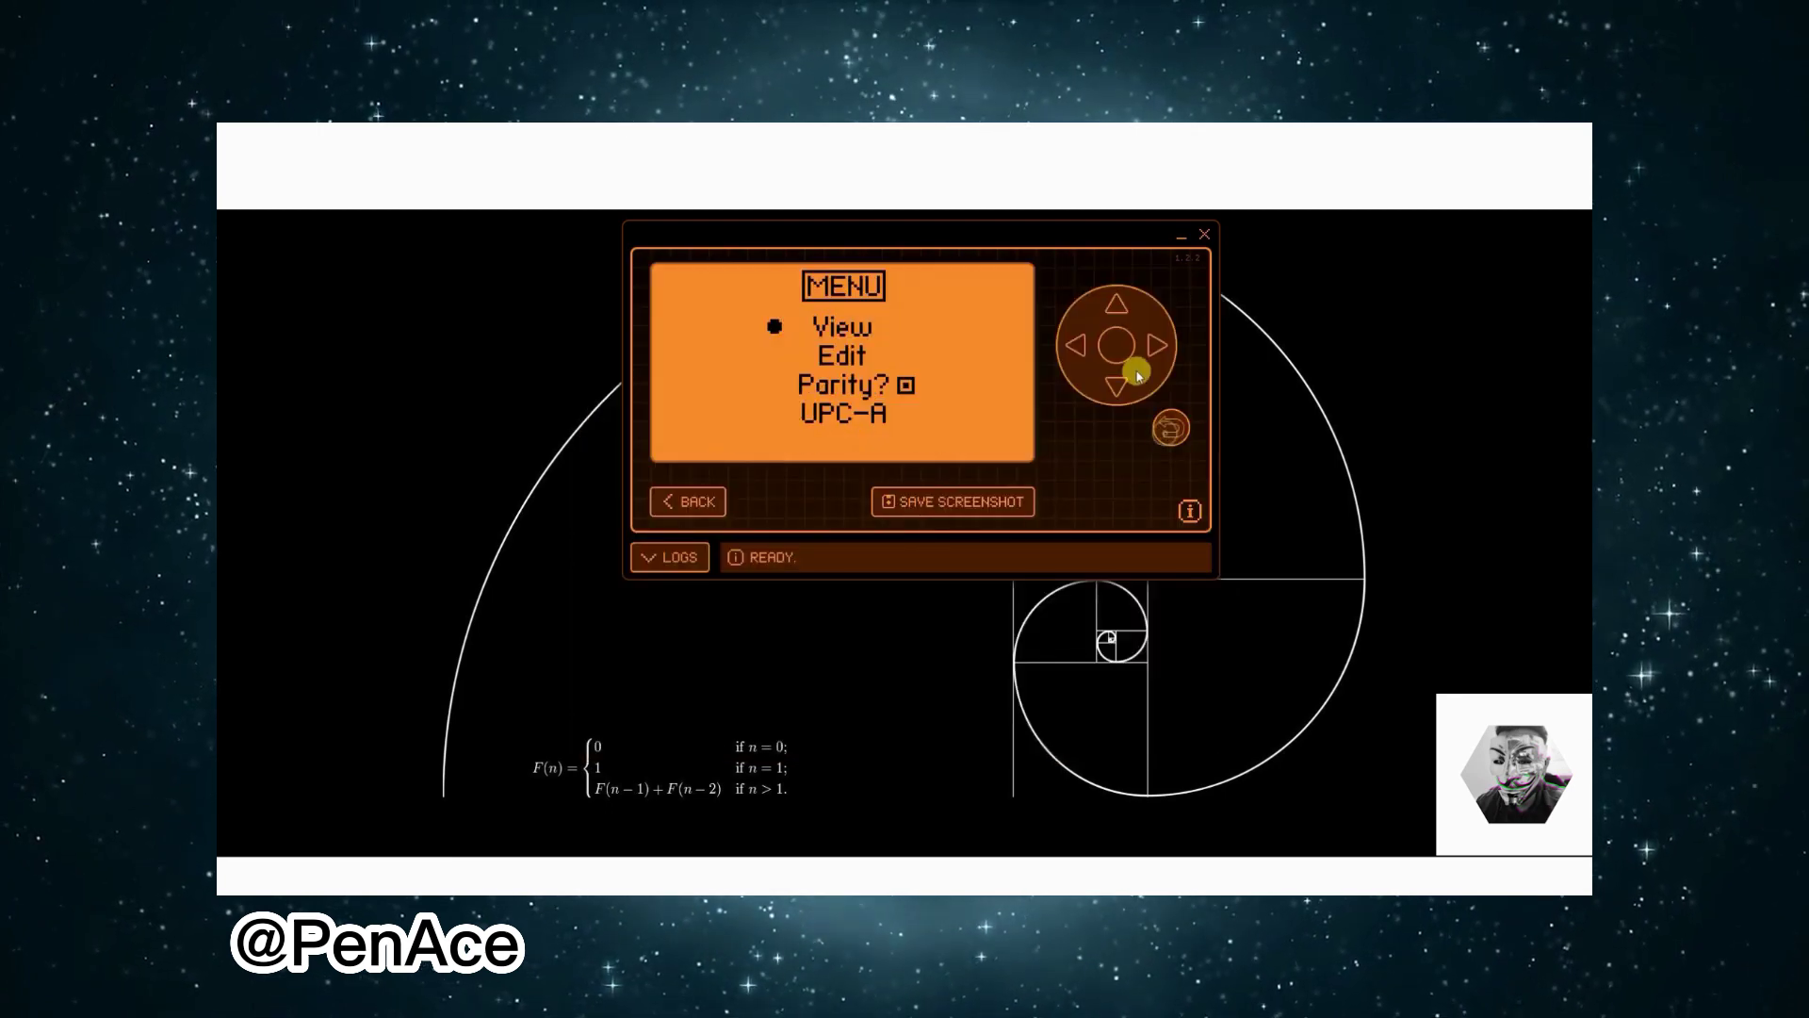
Step: Exit the barcode app, open Caesar Cipher in Misc to view its input screen, and leave it
click(1170, 430)
click(1118, 388)
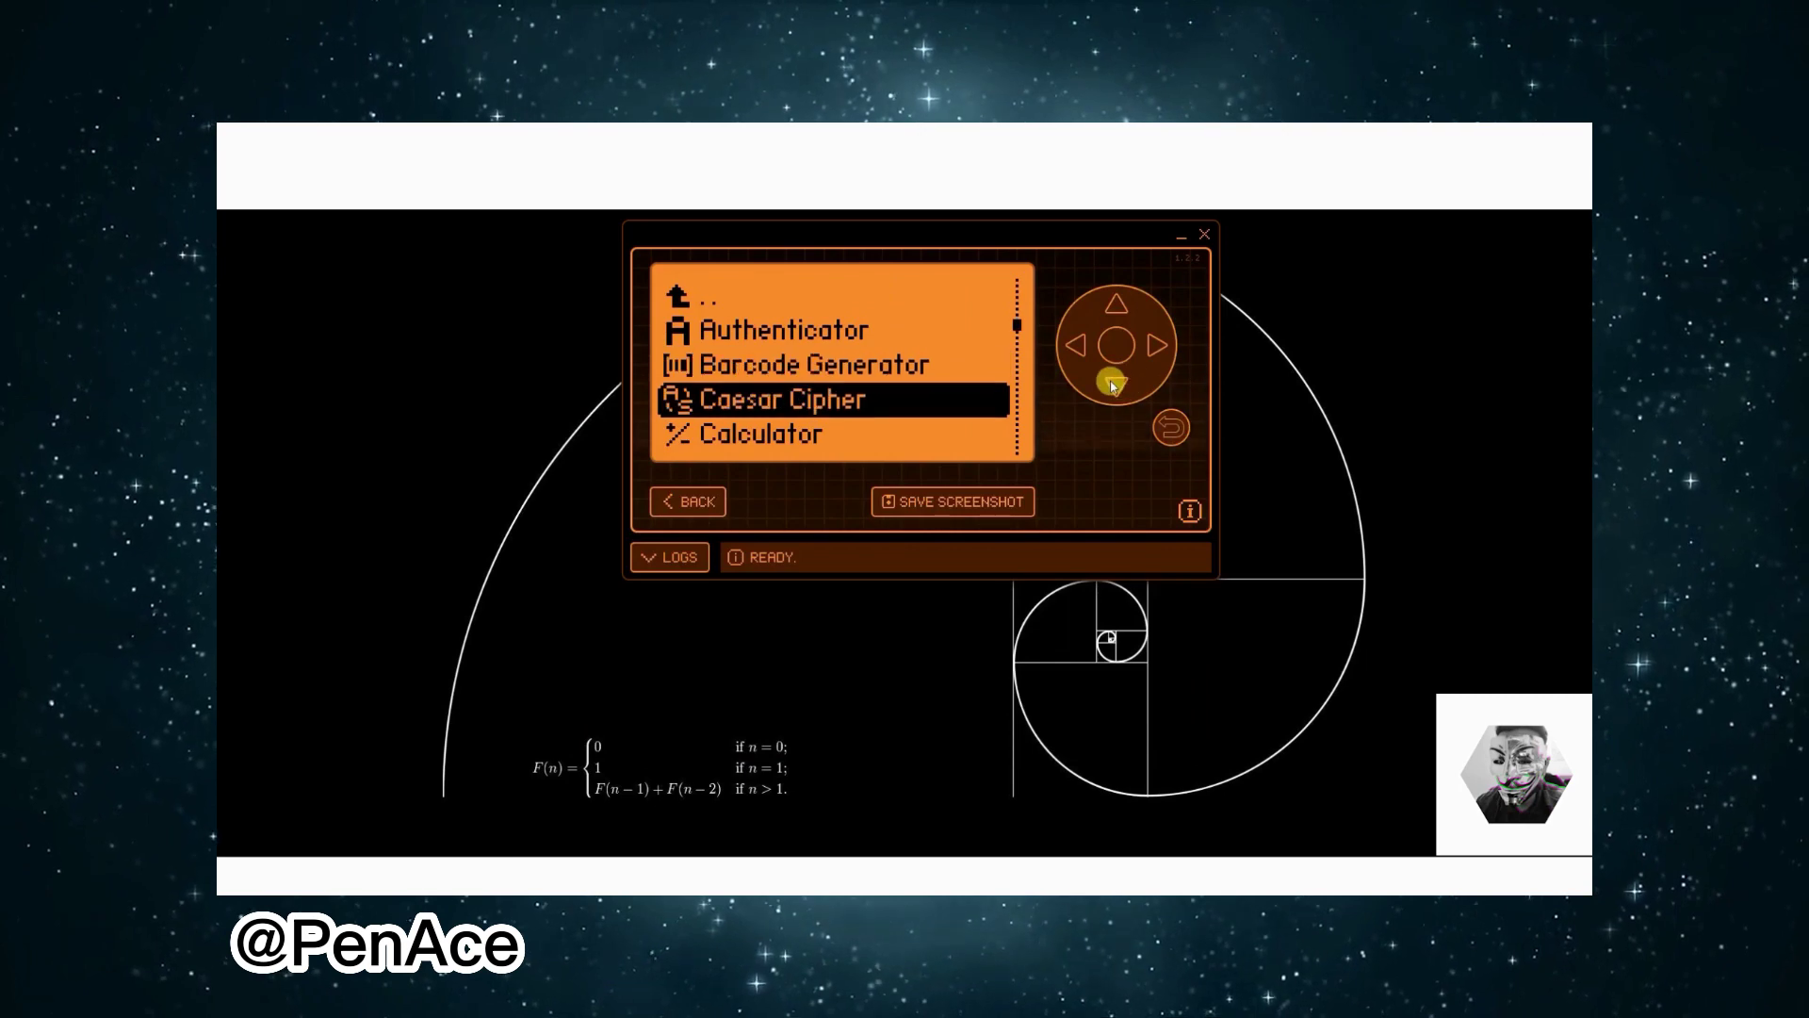
click(1109, 346)
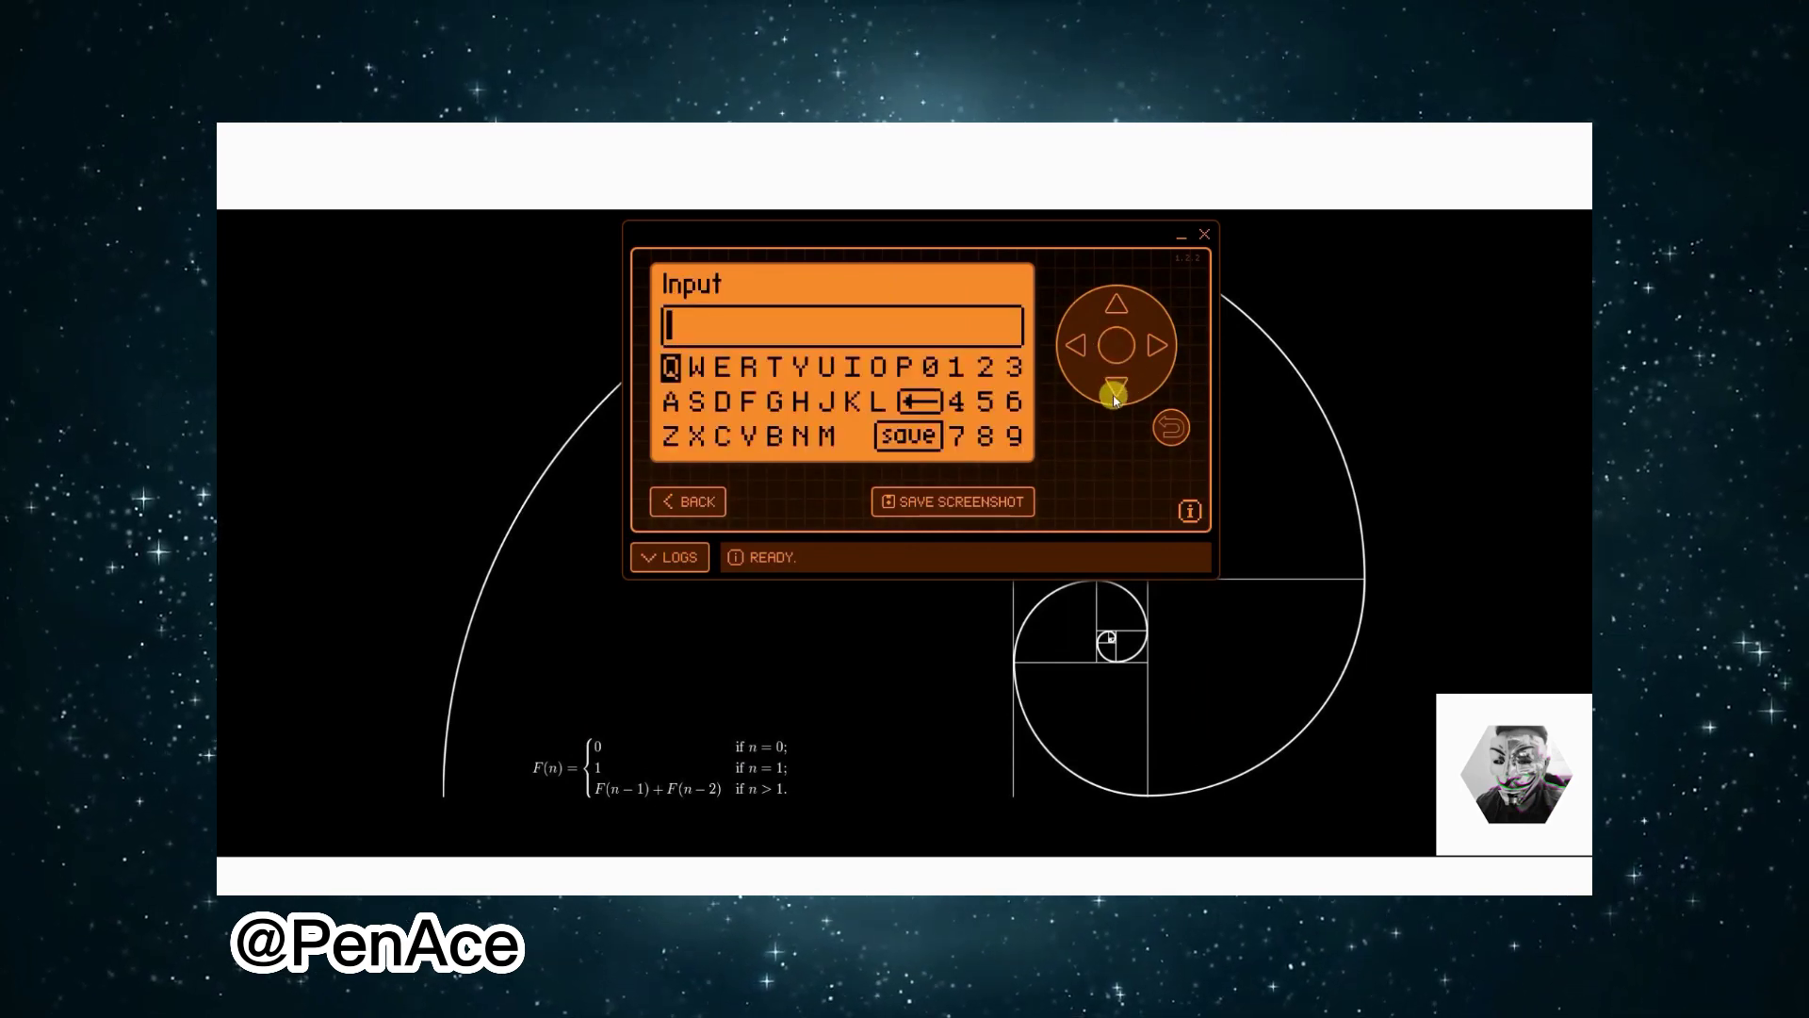
click(1169, 426)
Step: Open and exit the Calculator app, and do the same with HEX Viewer
click(1115, 390)
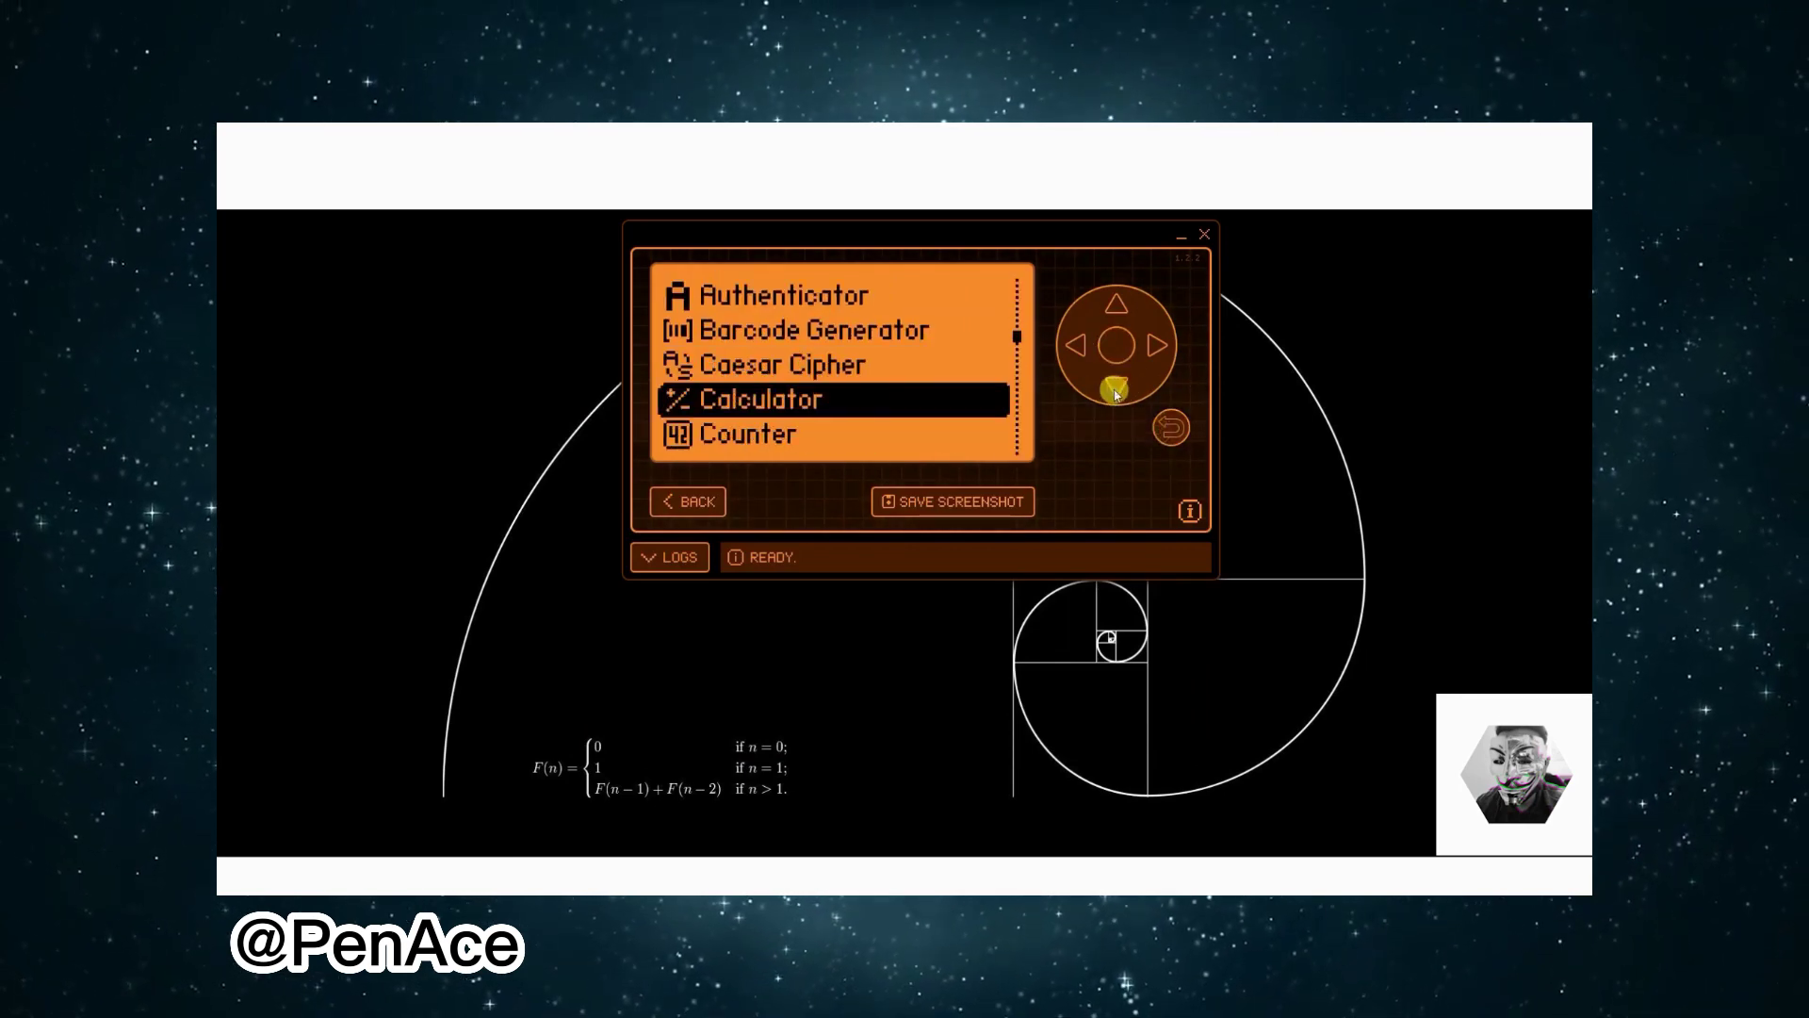
click(1115, 341)
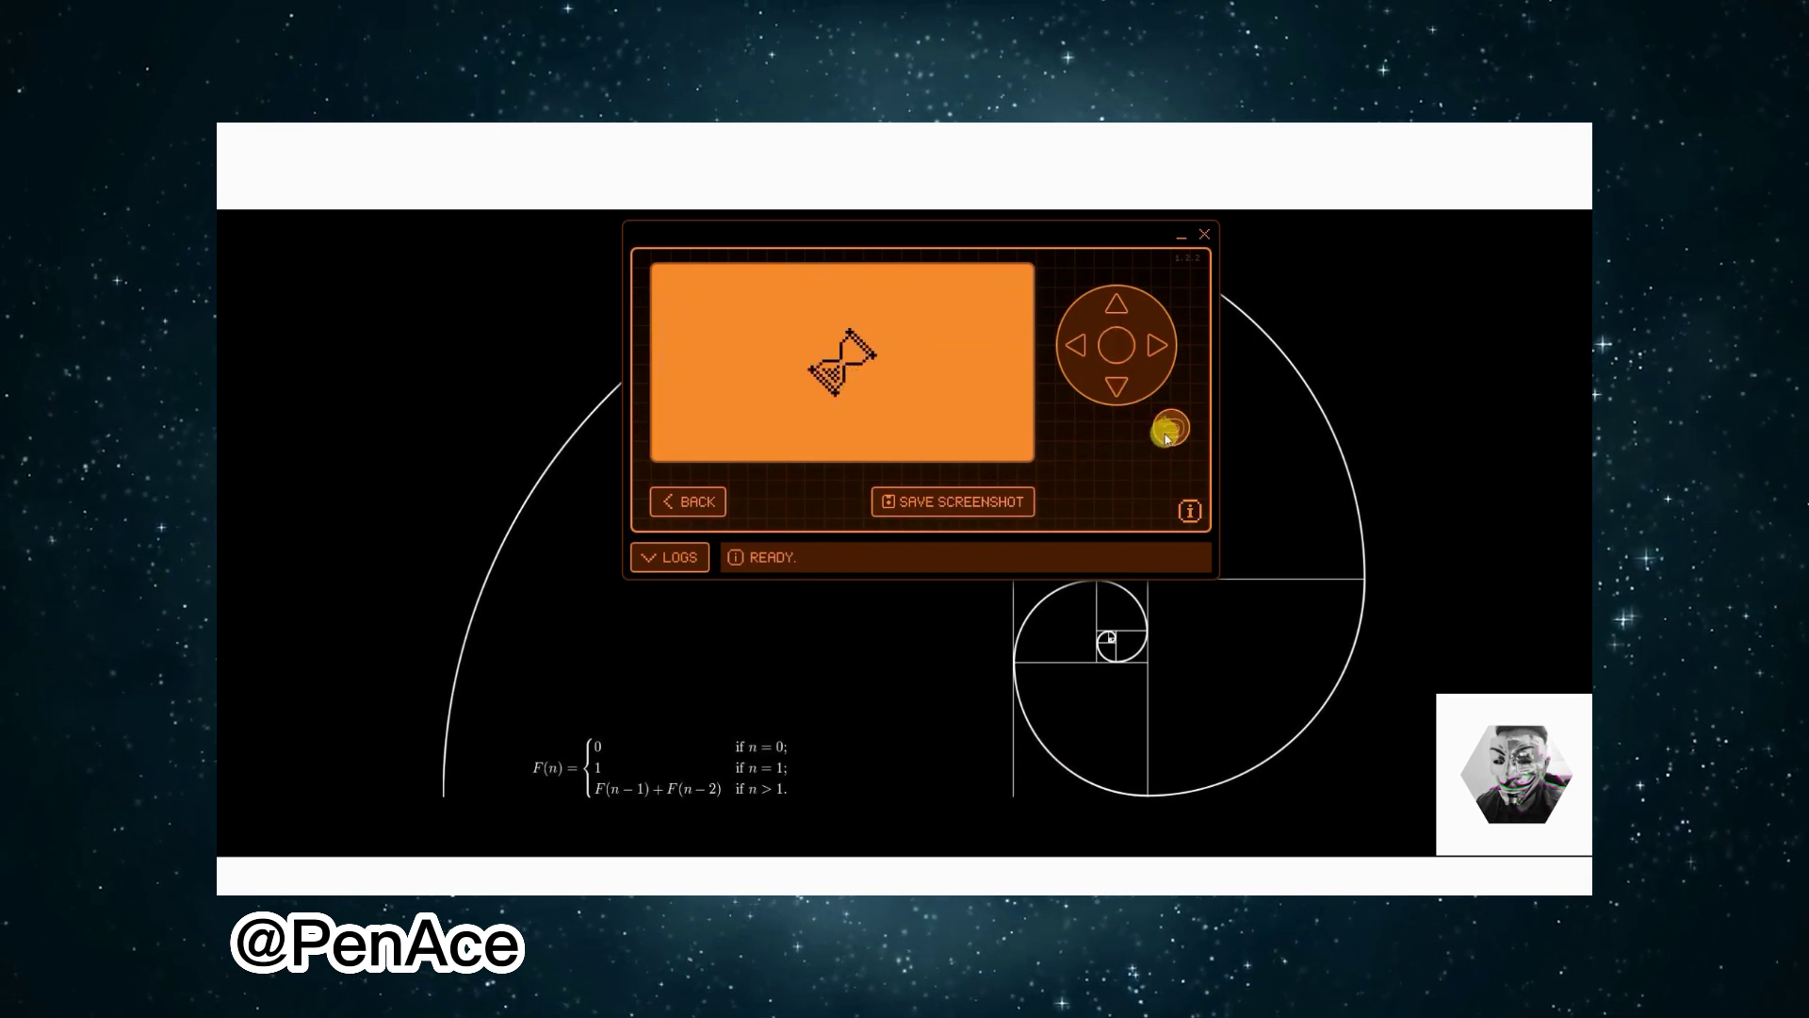
click(1171, 433)
click(1115, 388)
click(1114, 389)
click(1116, 345)
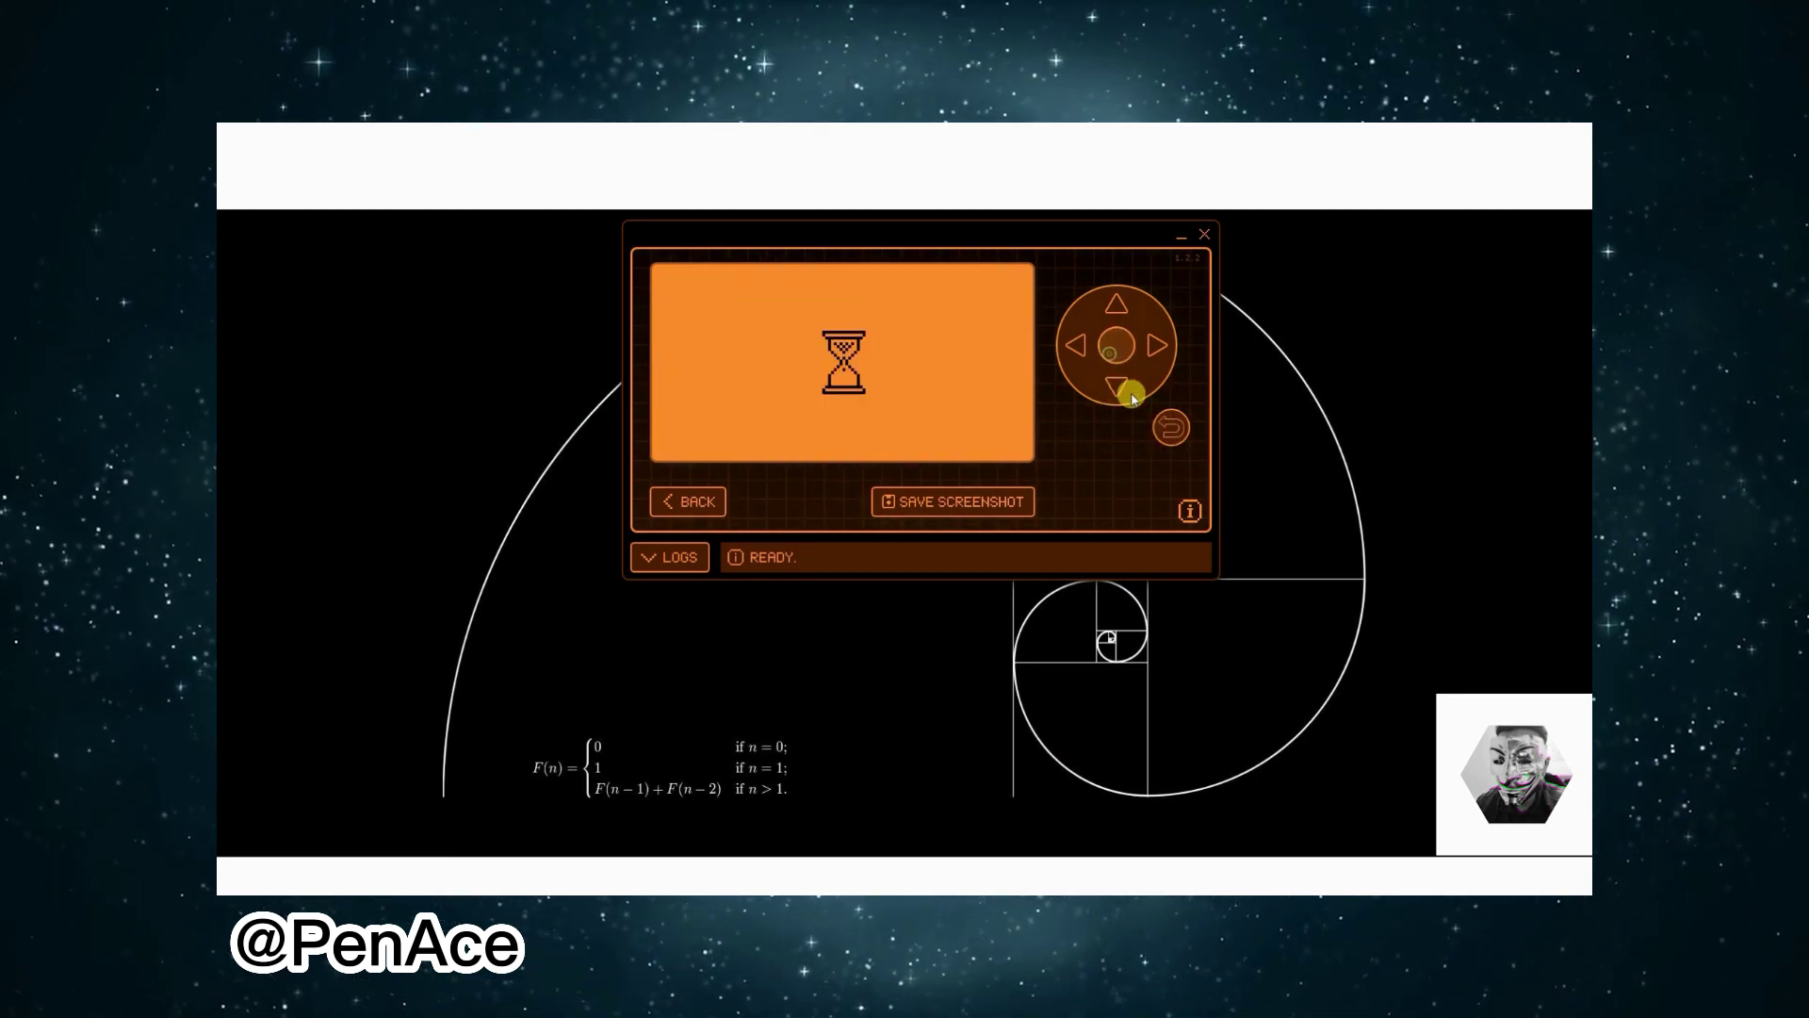
click(1170, 430)
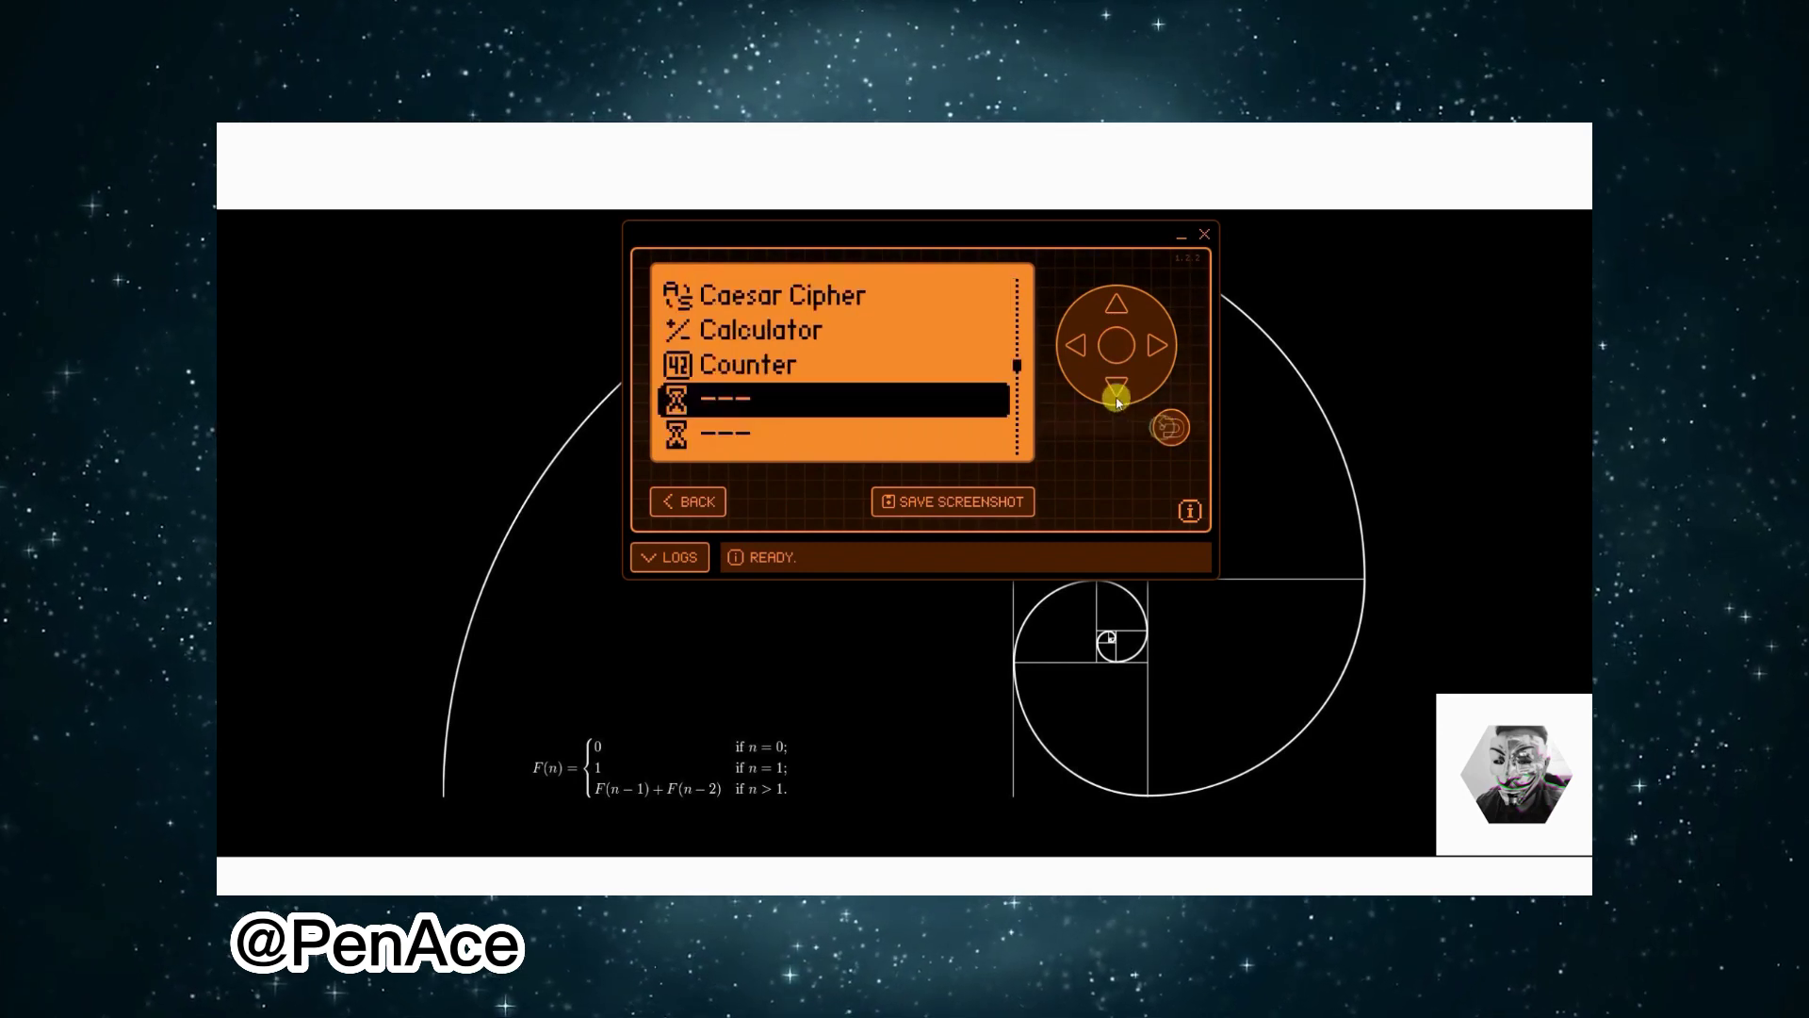
Step: Open Multi Converter in Misc, view its DEC to HEX input screen, and exit the app
click(1115, 388)
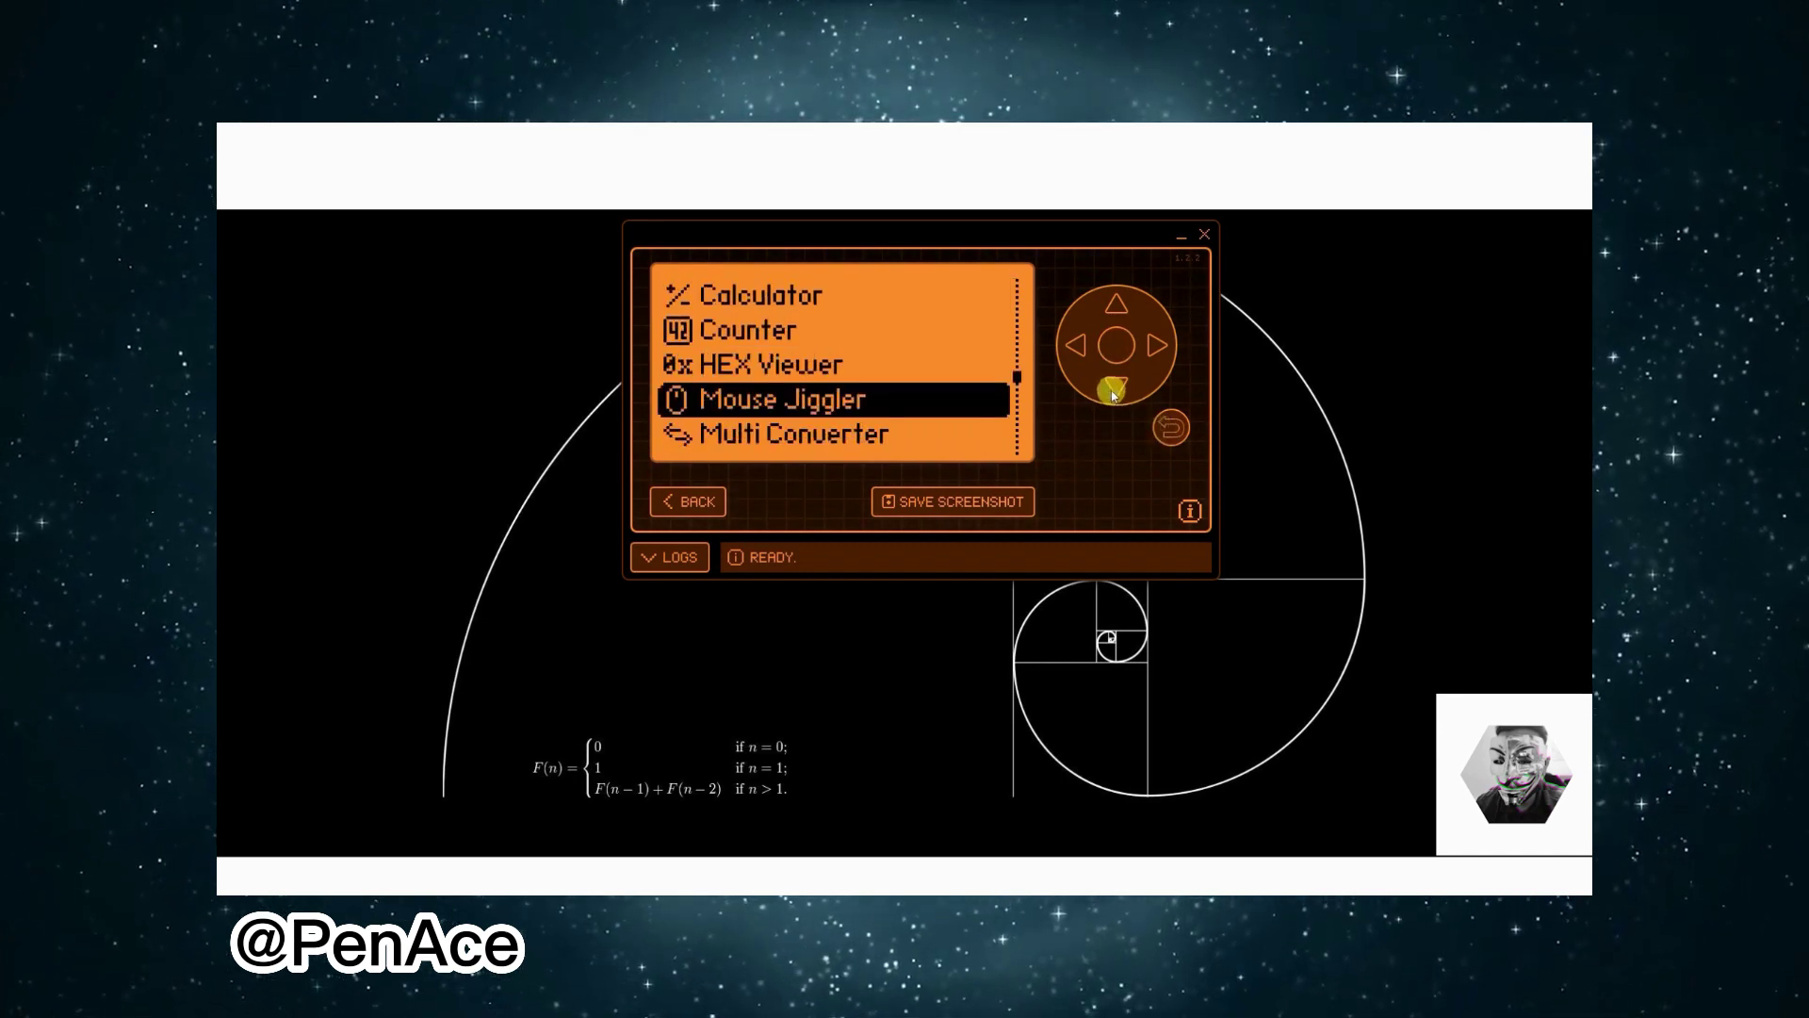
click(1114, 388)
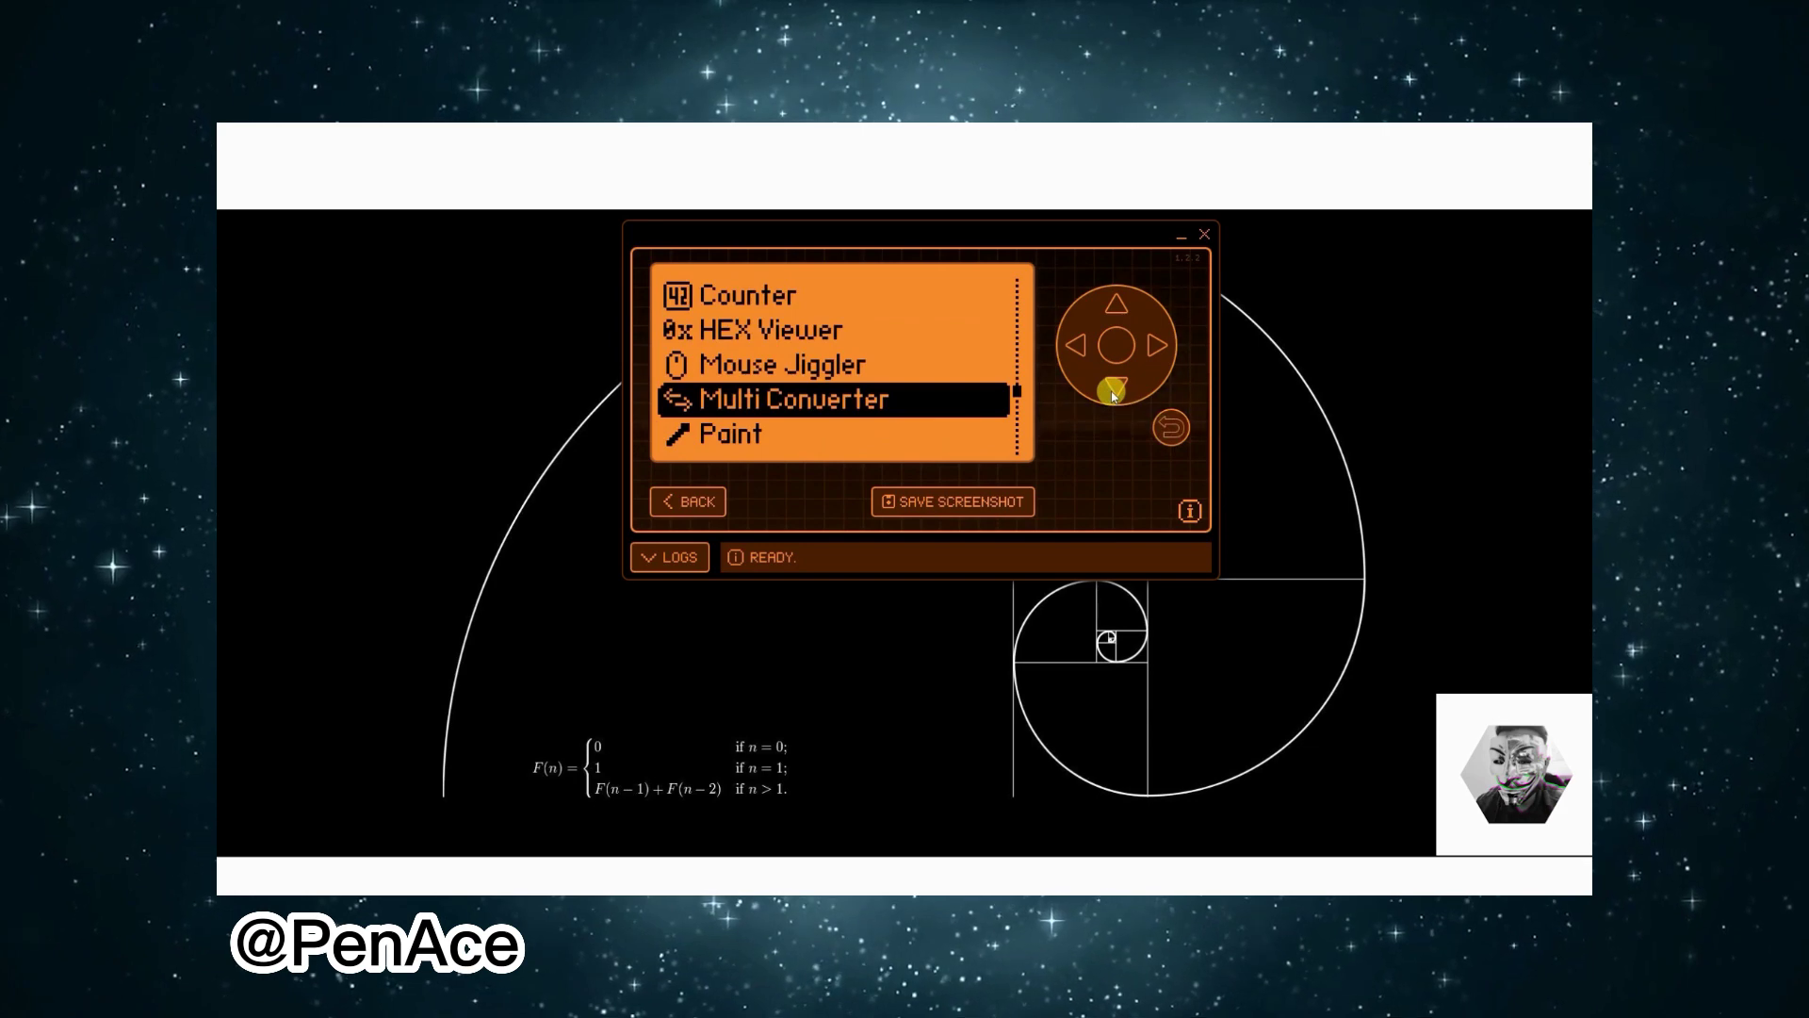
click(1116, 345)
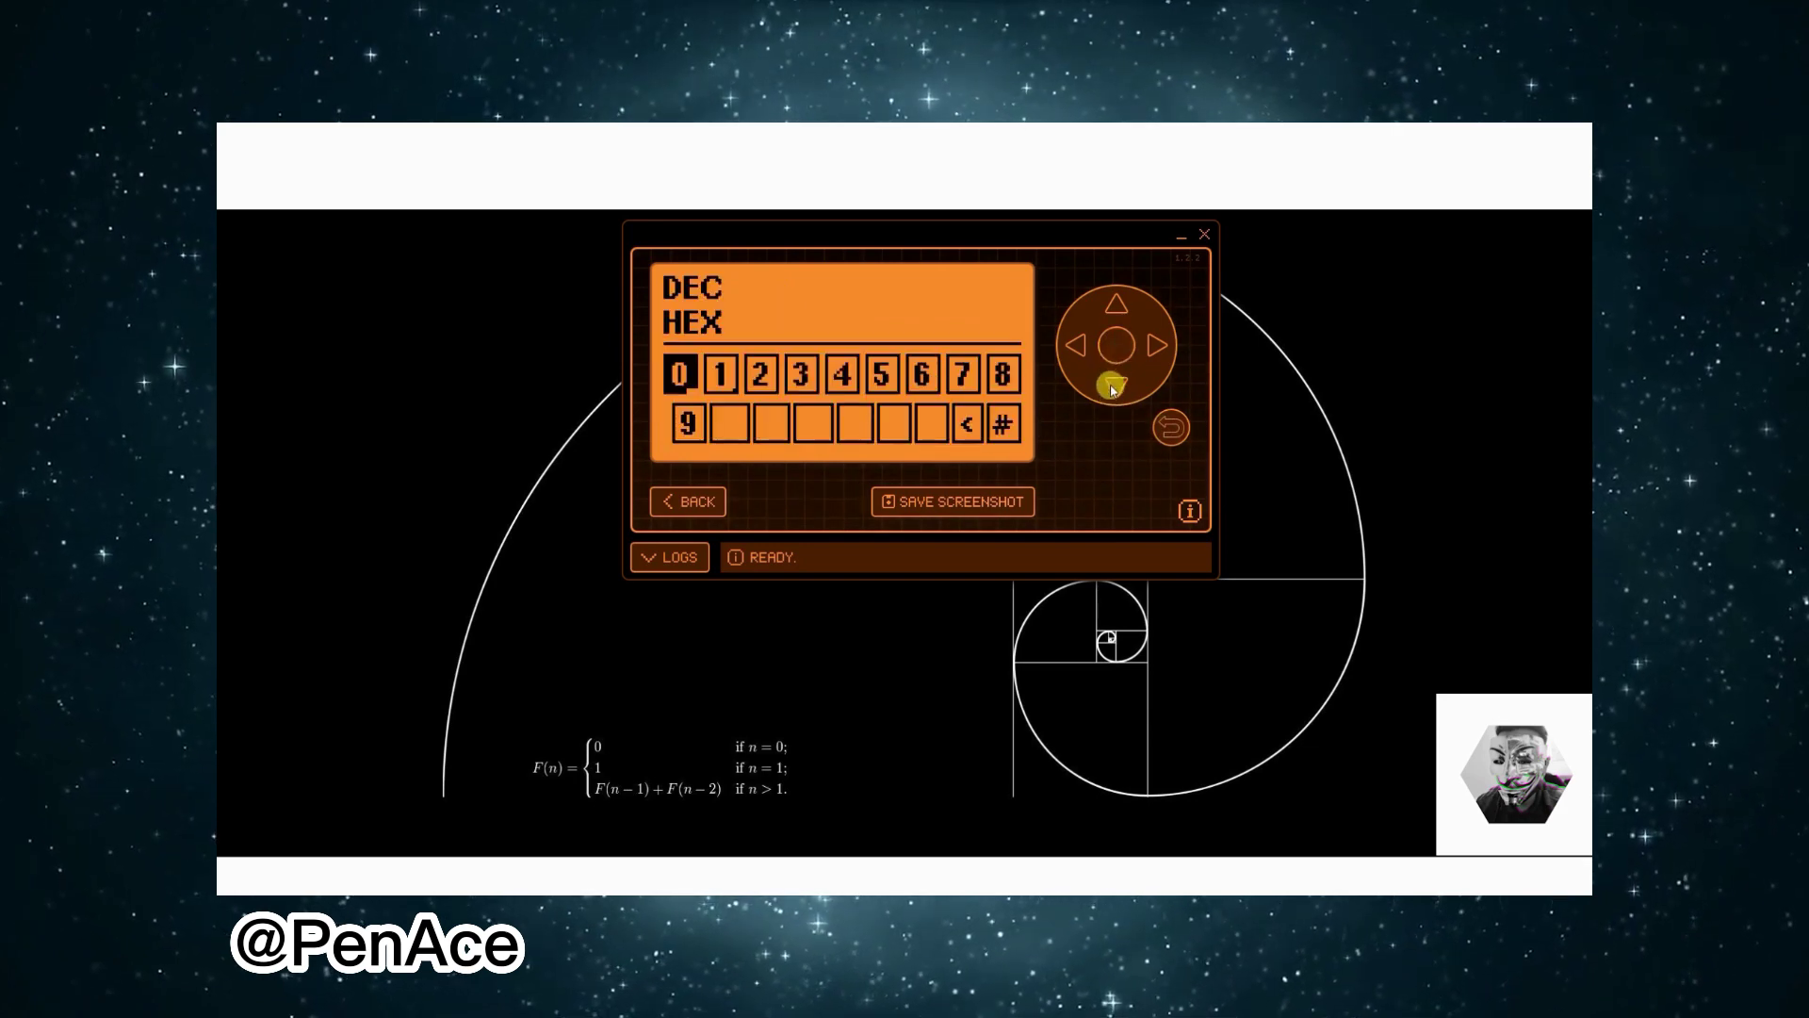
click(1171, 429)
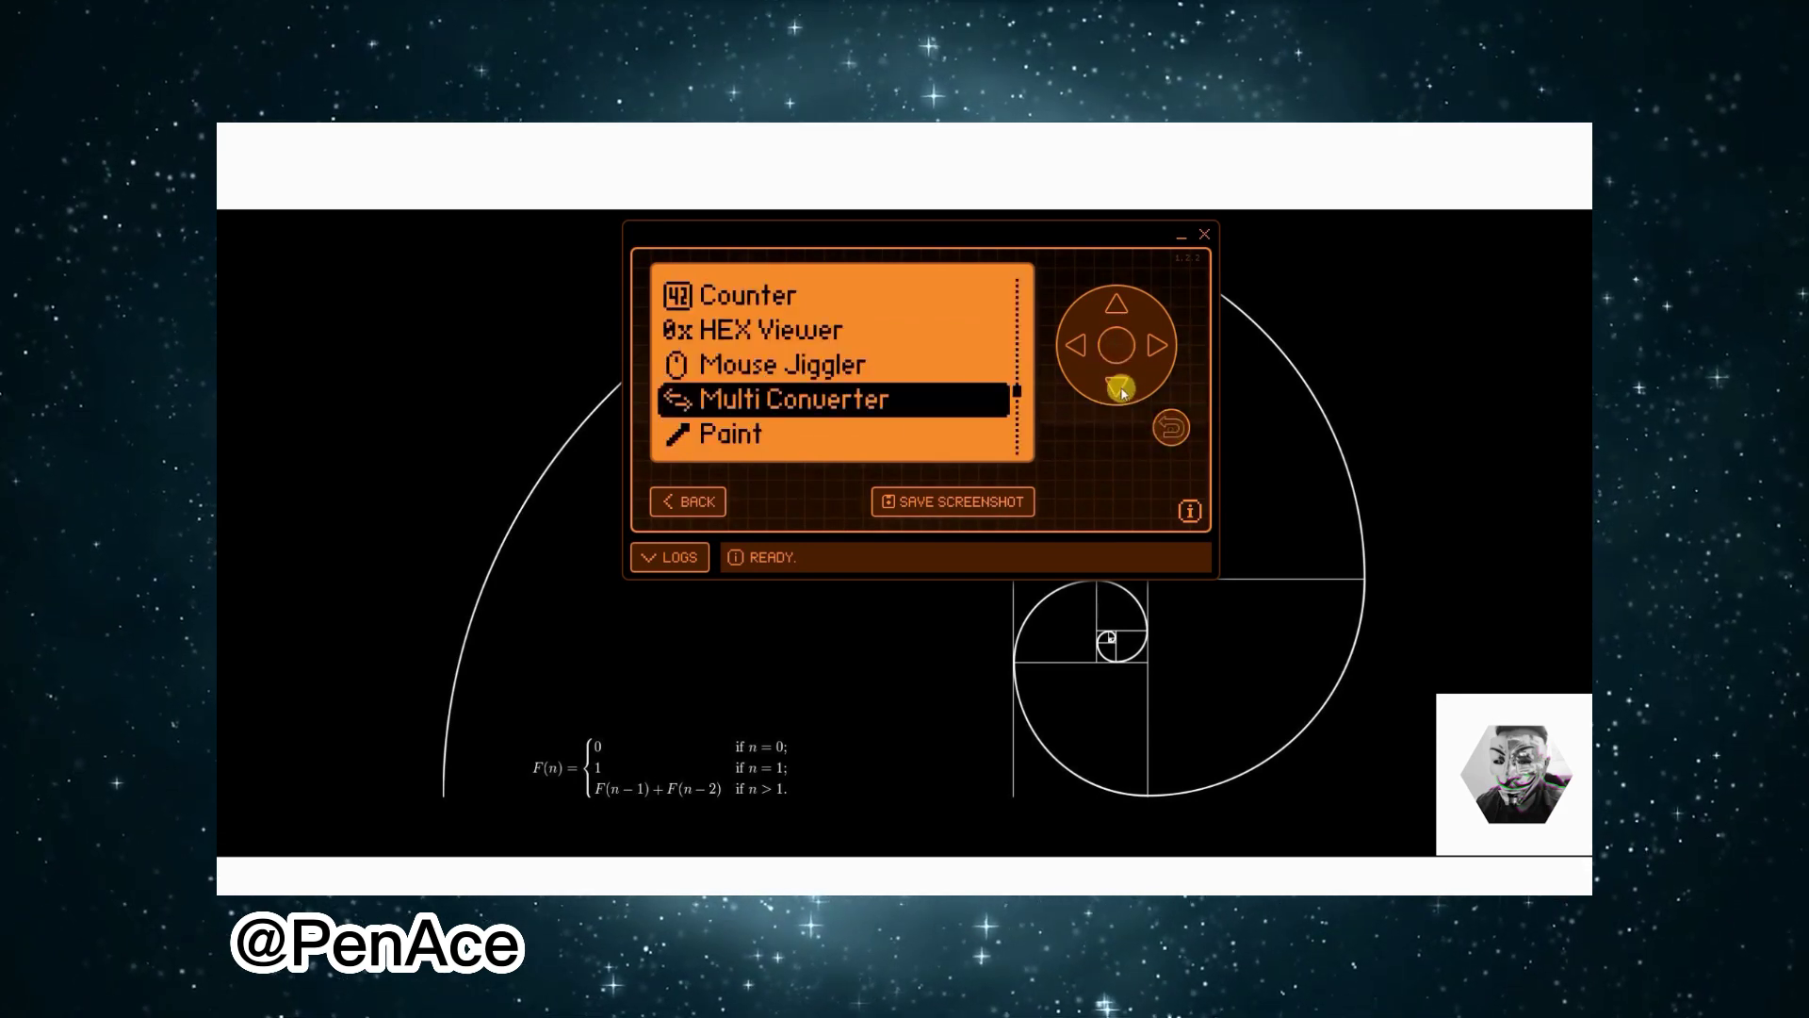
Step: Open Paint, move the cursor on the canvas, mark a pixel, and exit the app
click(1116, 387)
click(1115, 345)
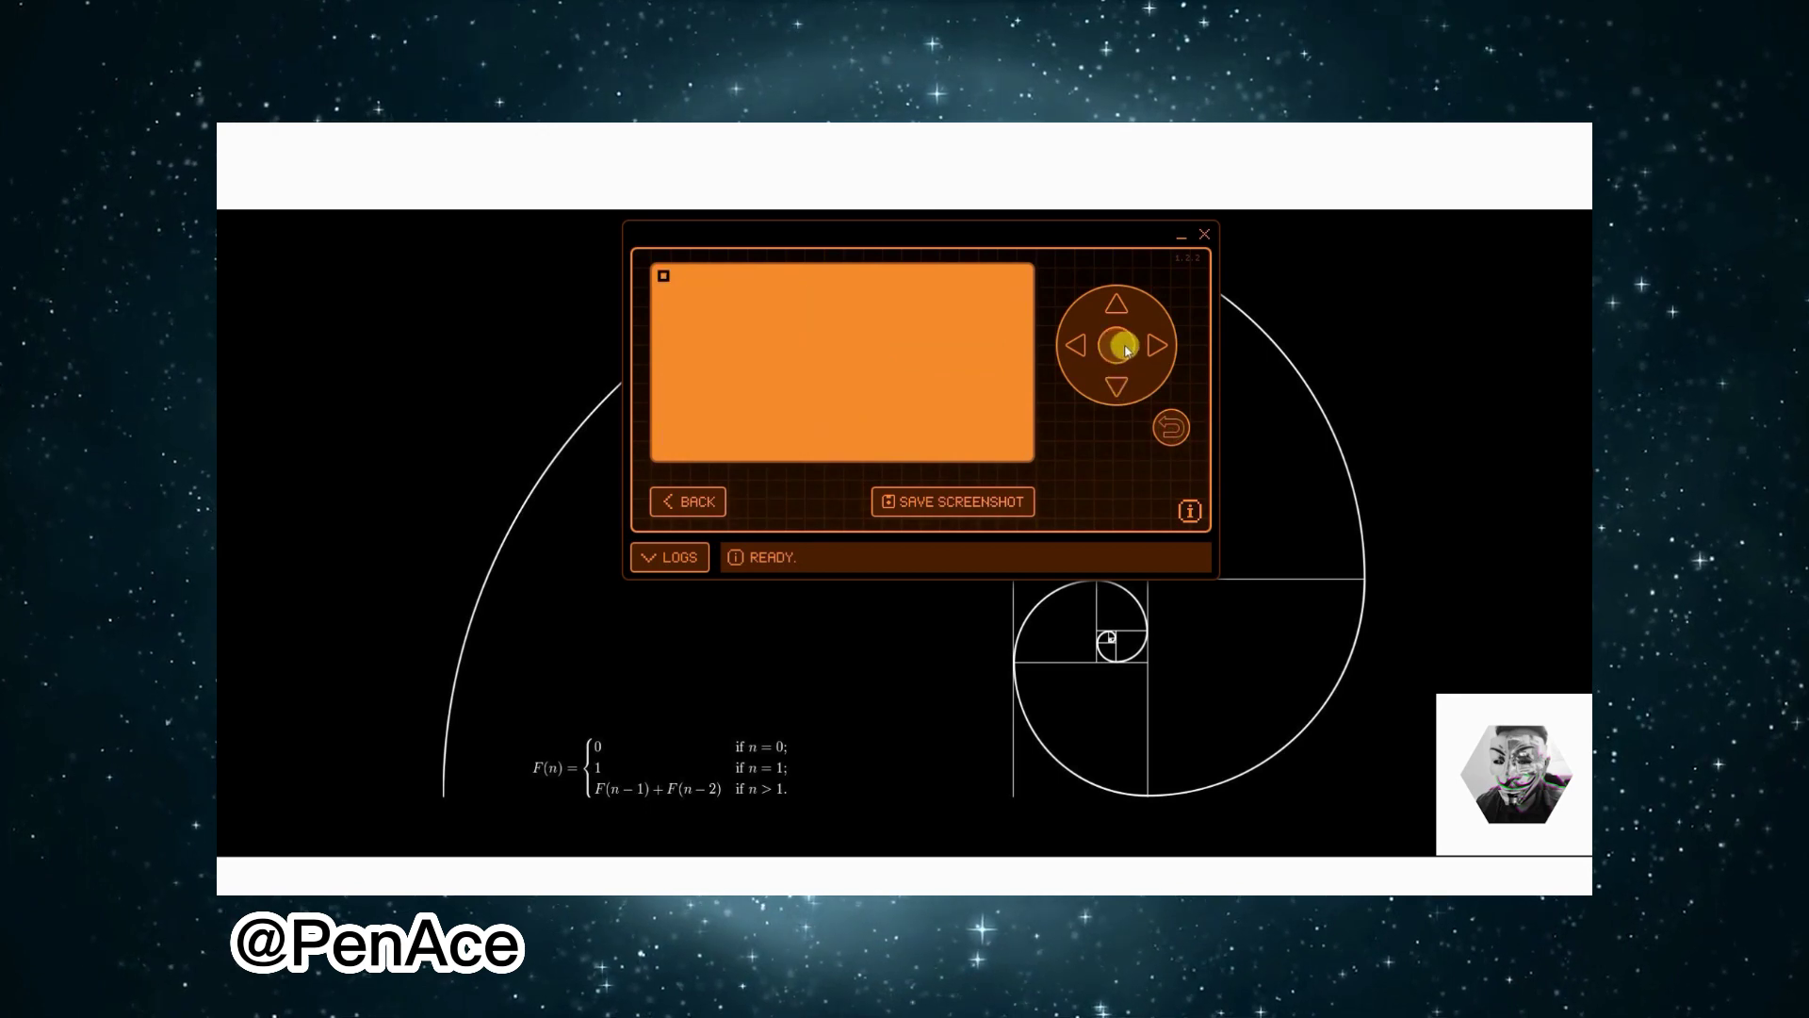
click(1156, 346)
click(1117, 381)
click(1117, 344)
click(1158, 349)
click(1171, 429)
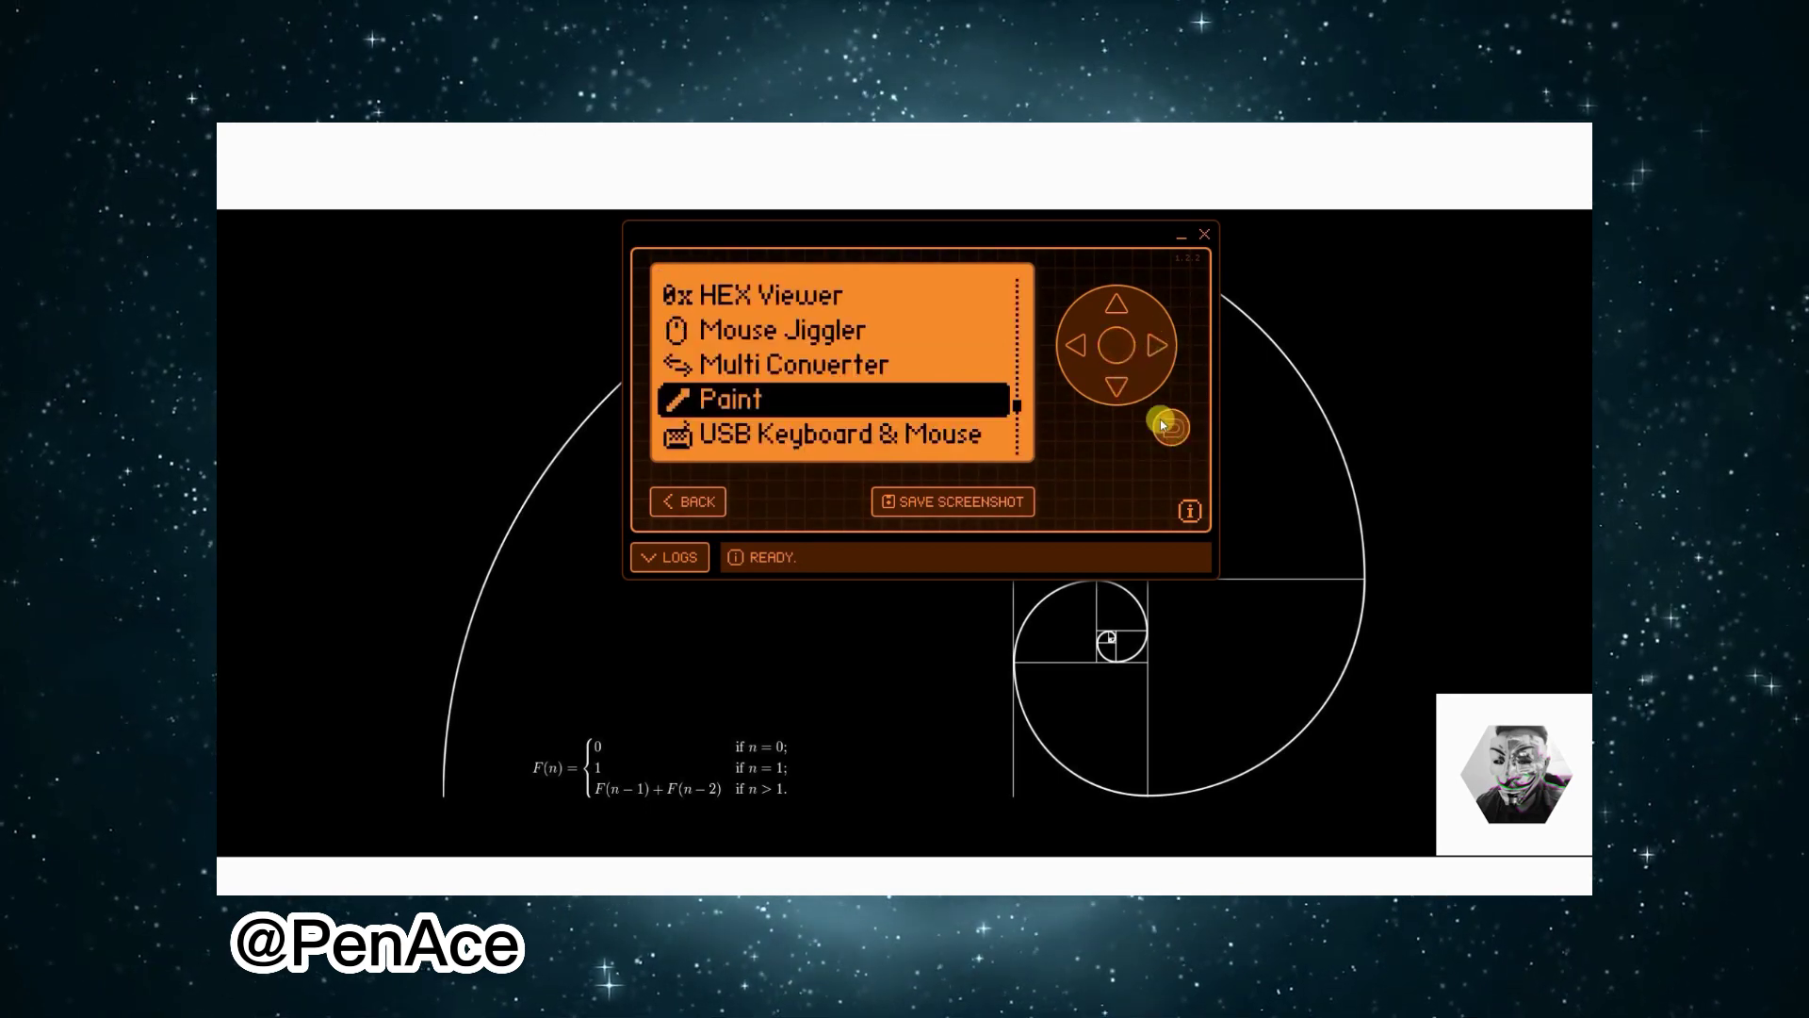
Step: Open the USB Keyboard & Mouse app in the Misc folder
click(1116, 387)
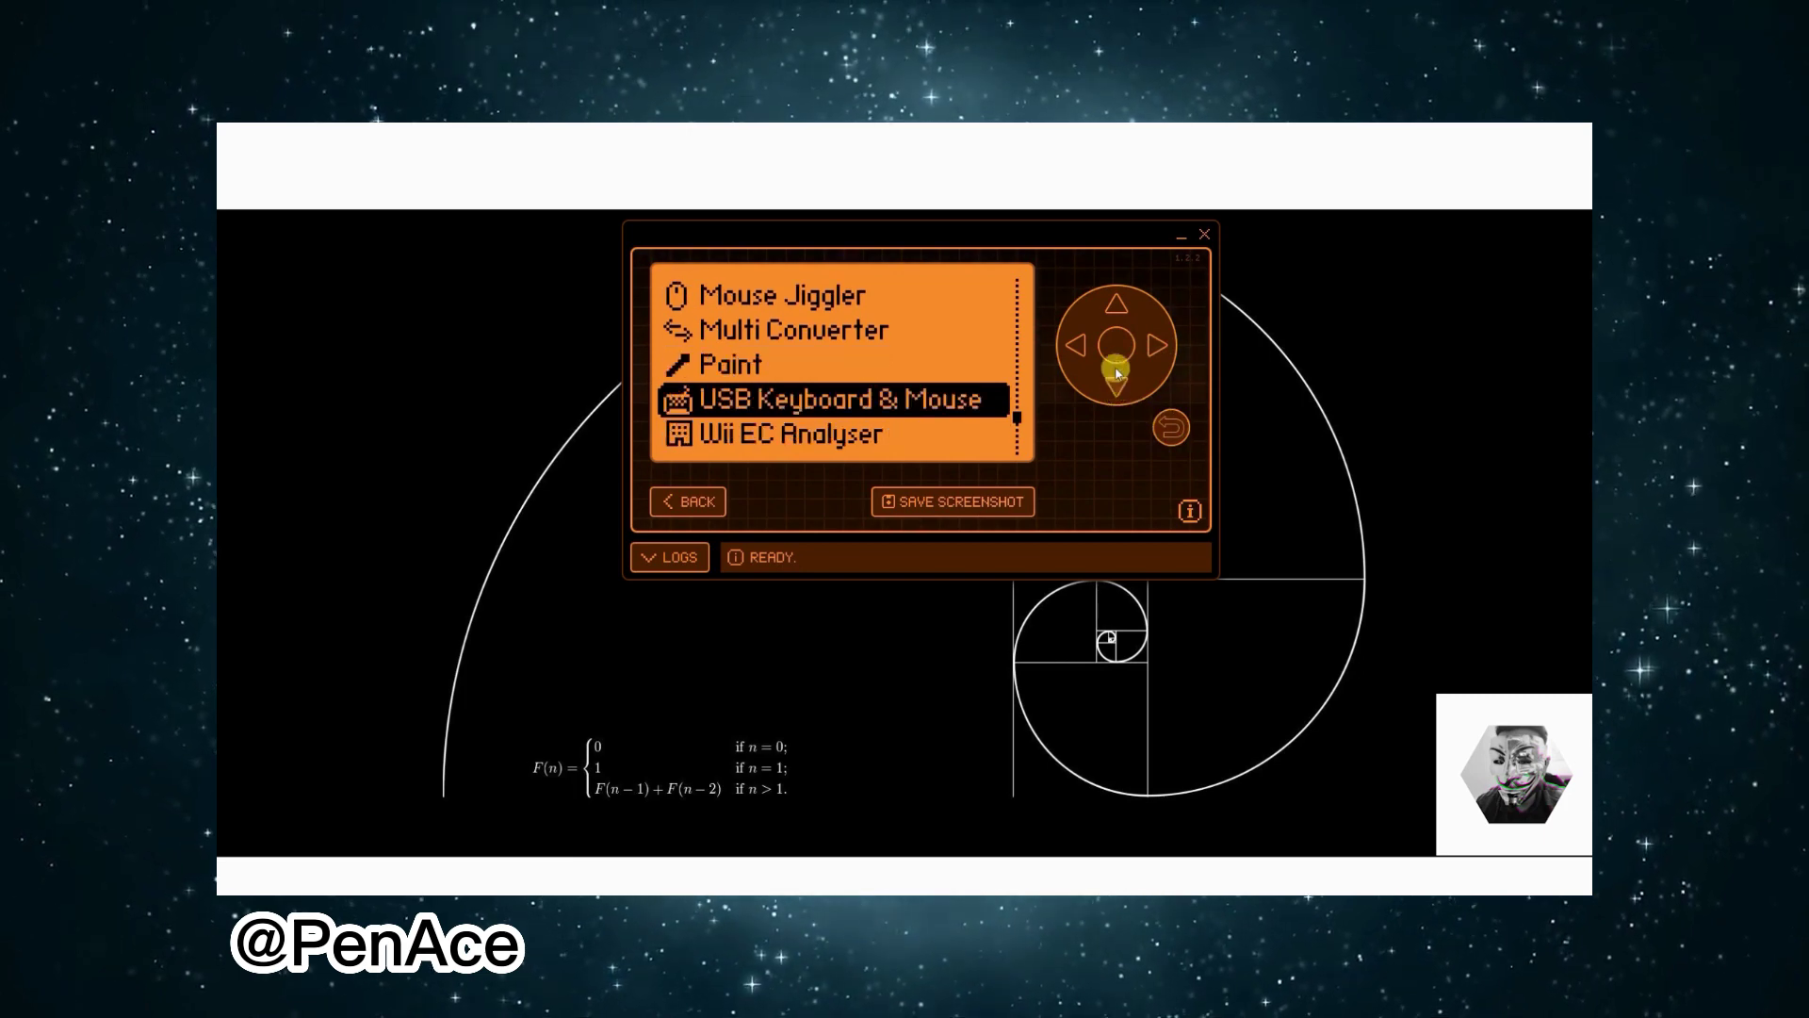
click(1115, 346)
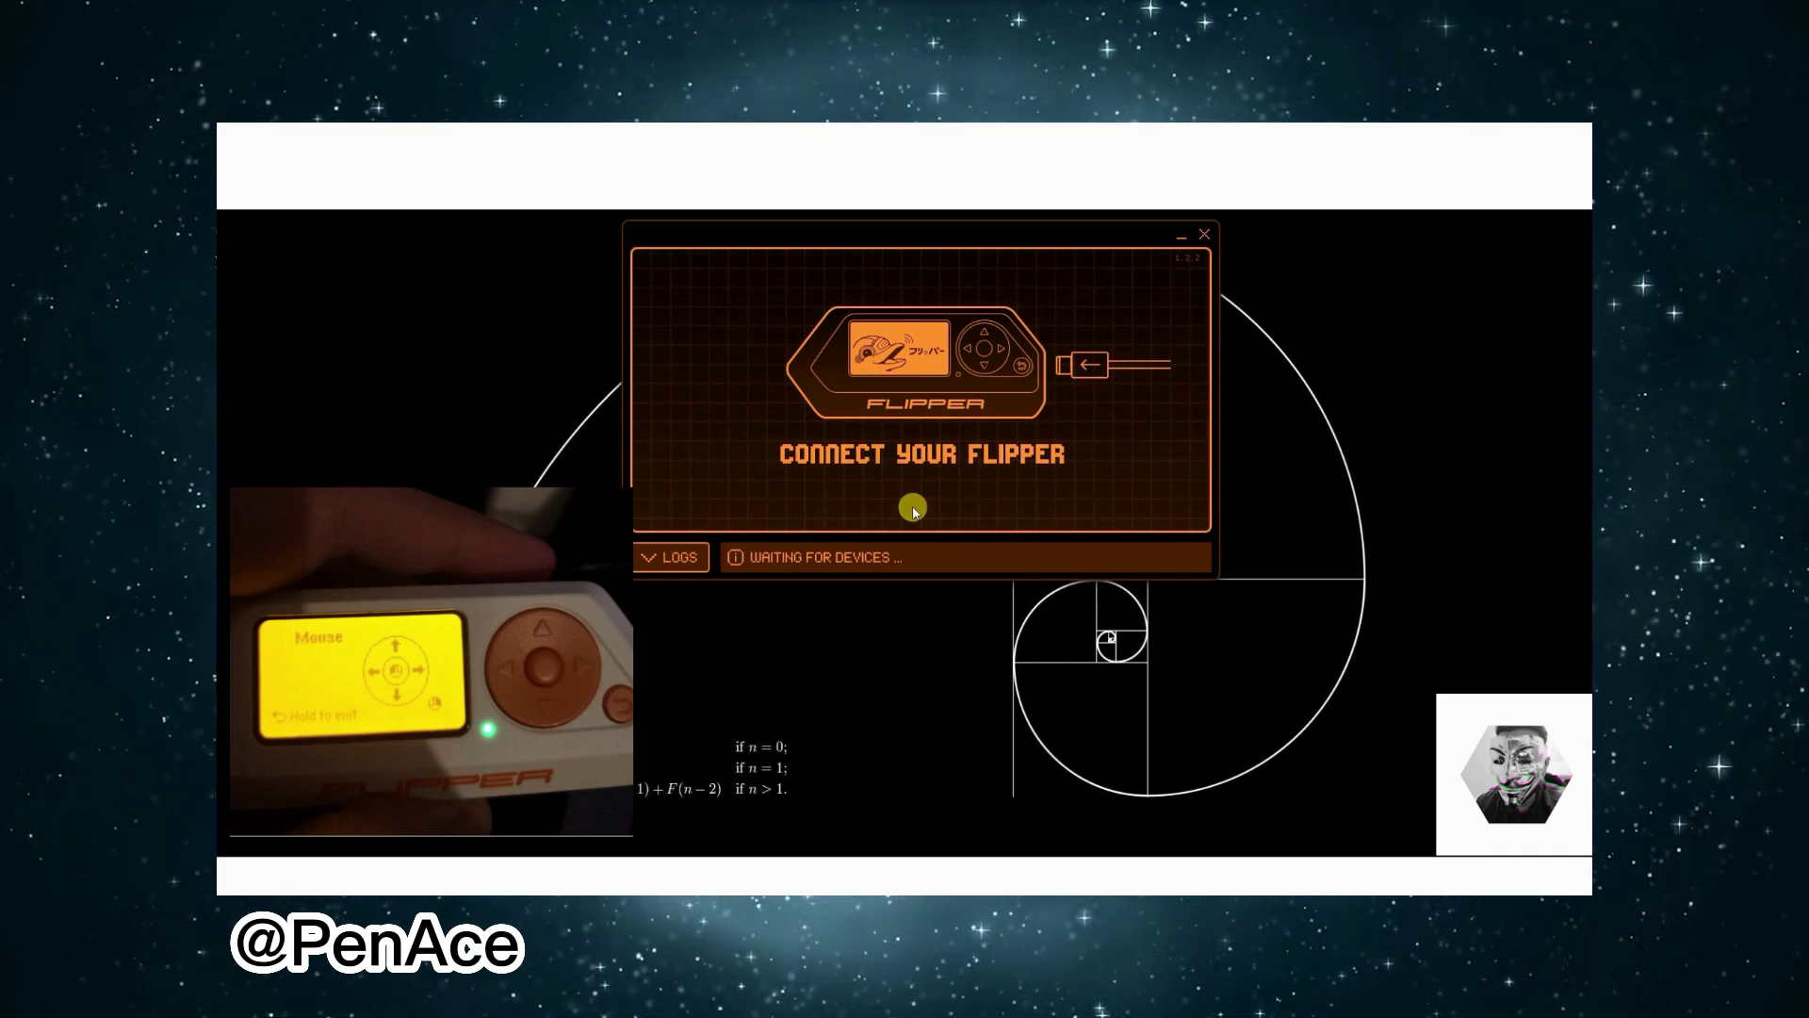
Step: Open Wii EC Analyser in Misc, view its title screen, and exit the app
click(1115, 381)
click(1116, 382)
click(1116, 382)
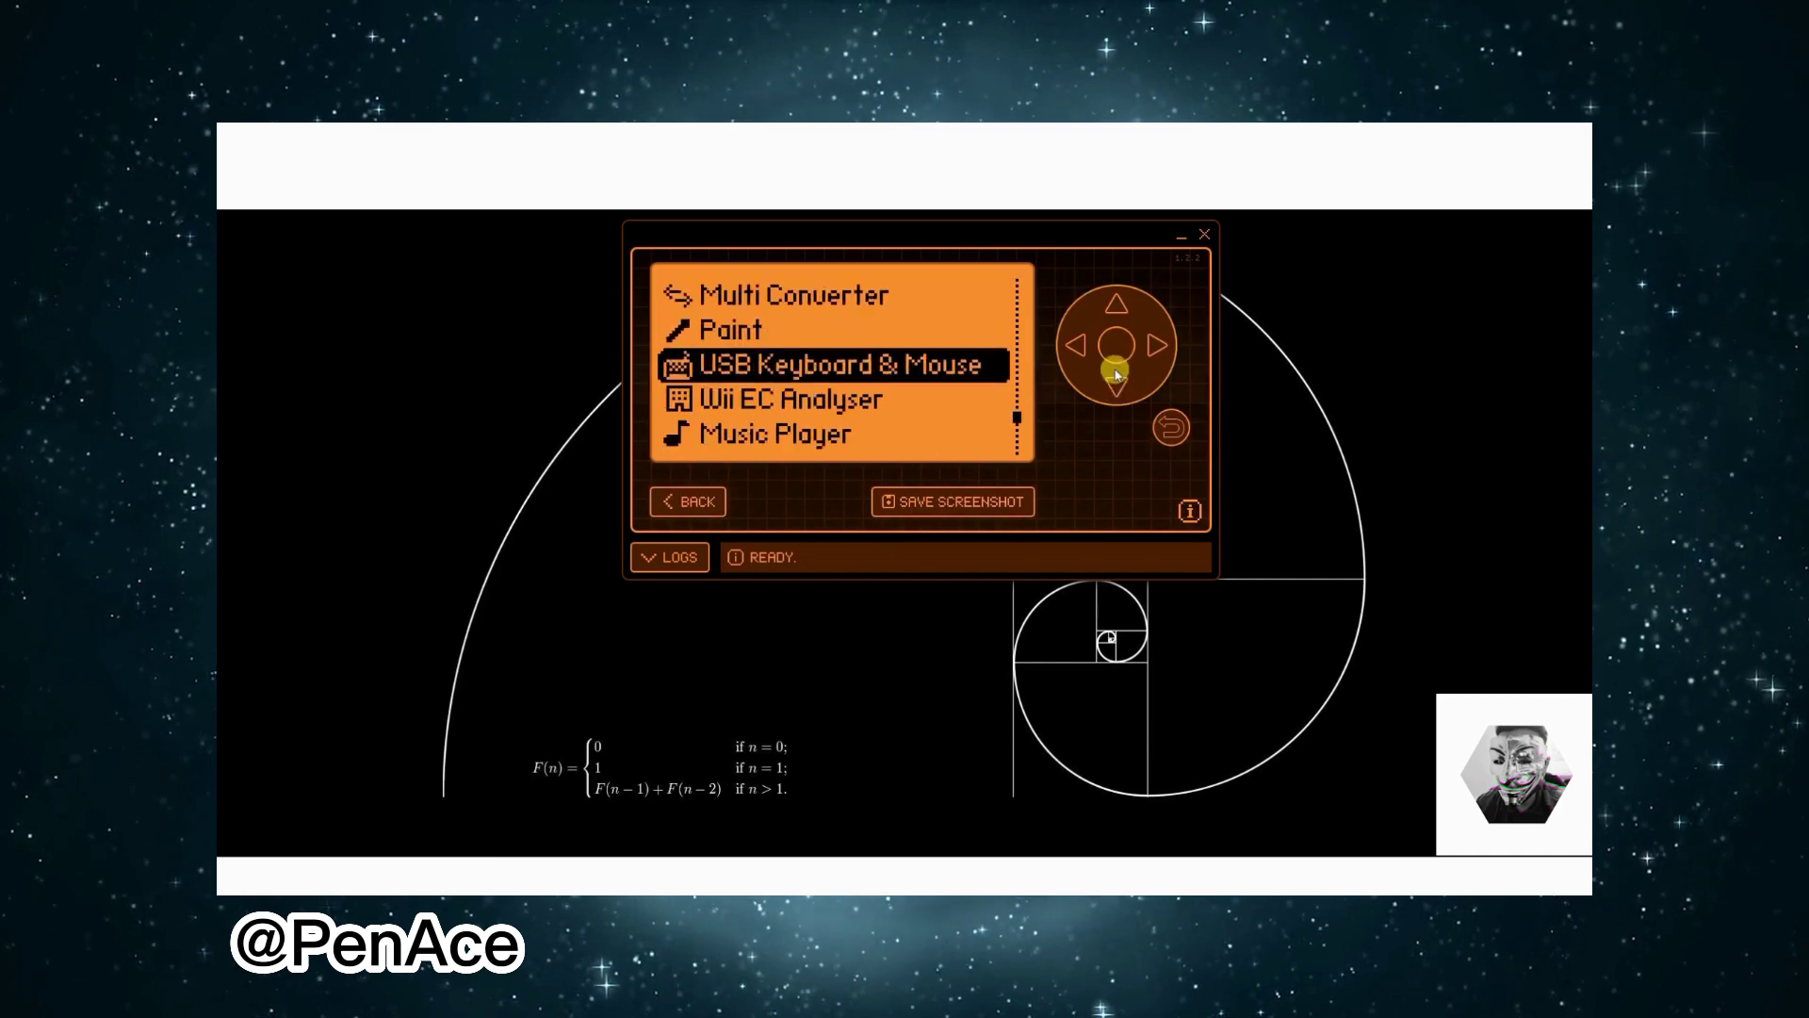
click(1116, 382)
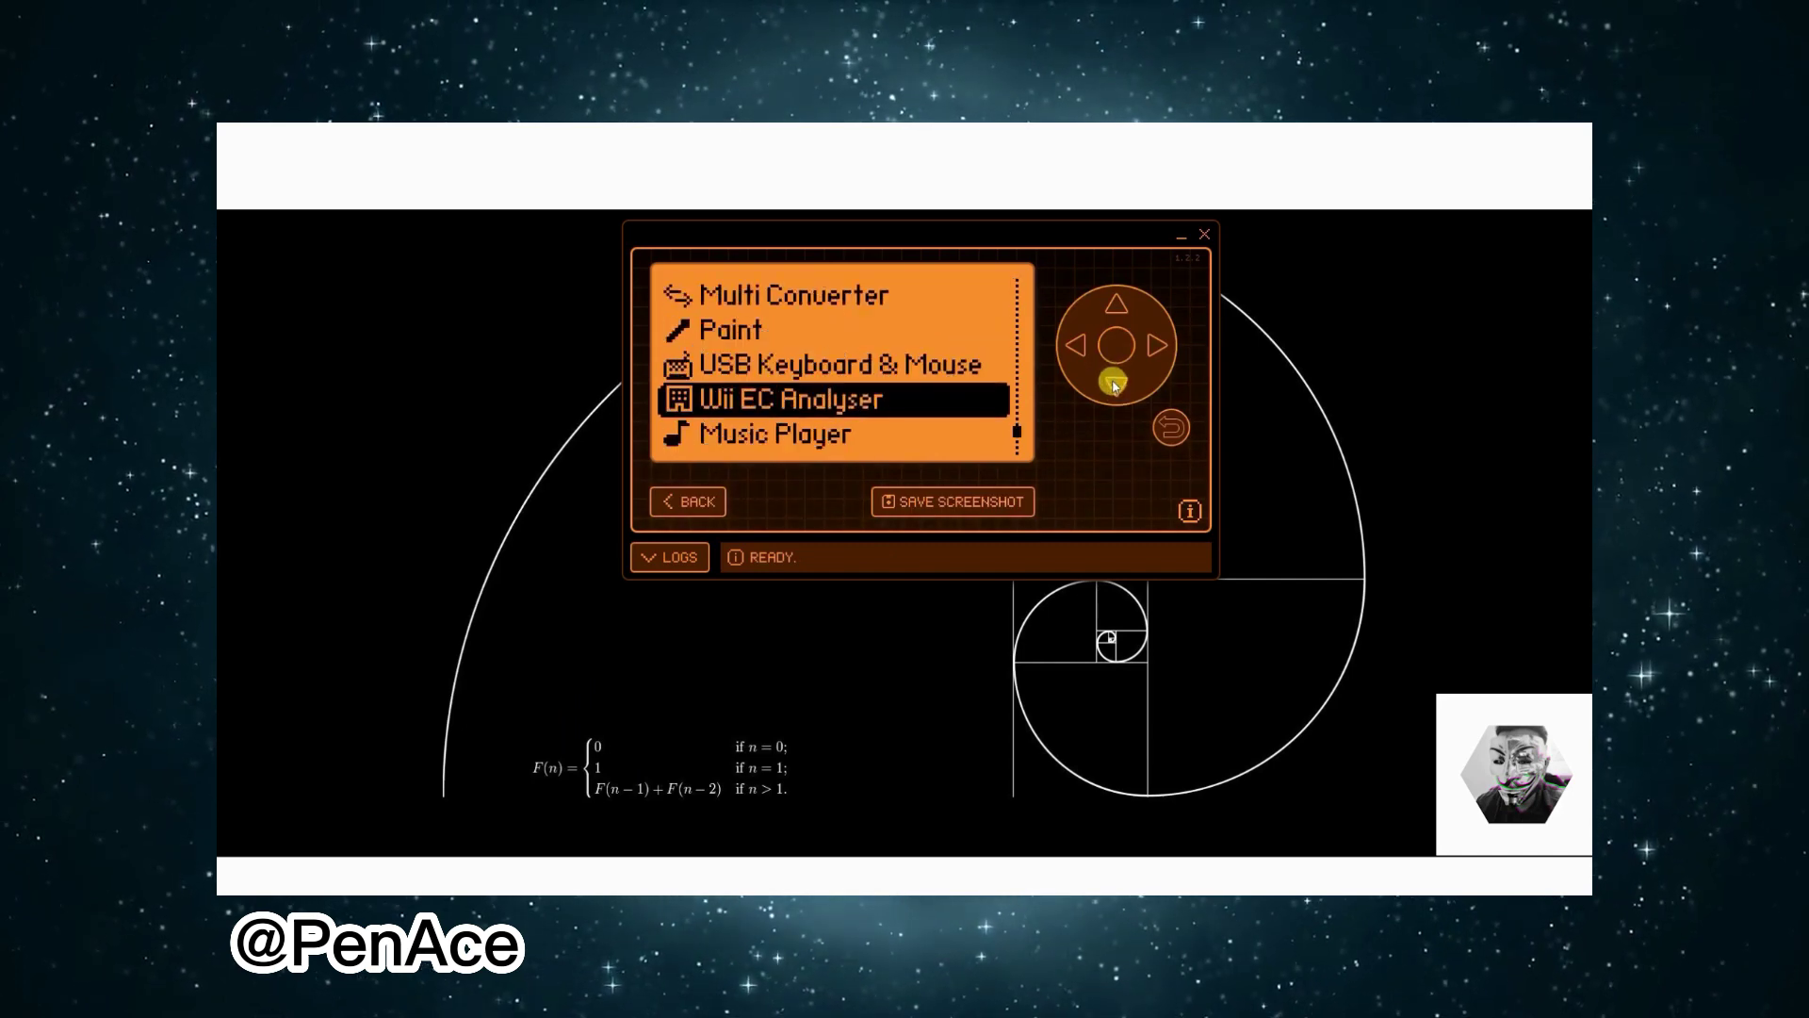
click(1116, 347)
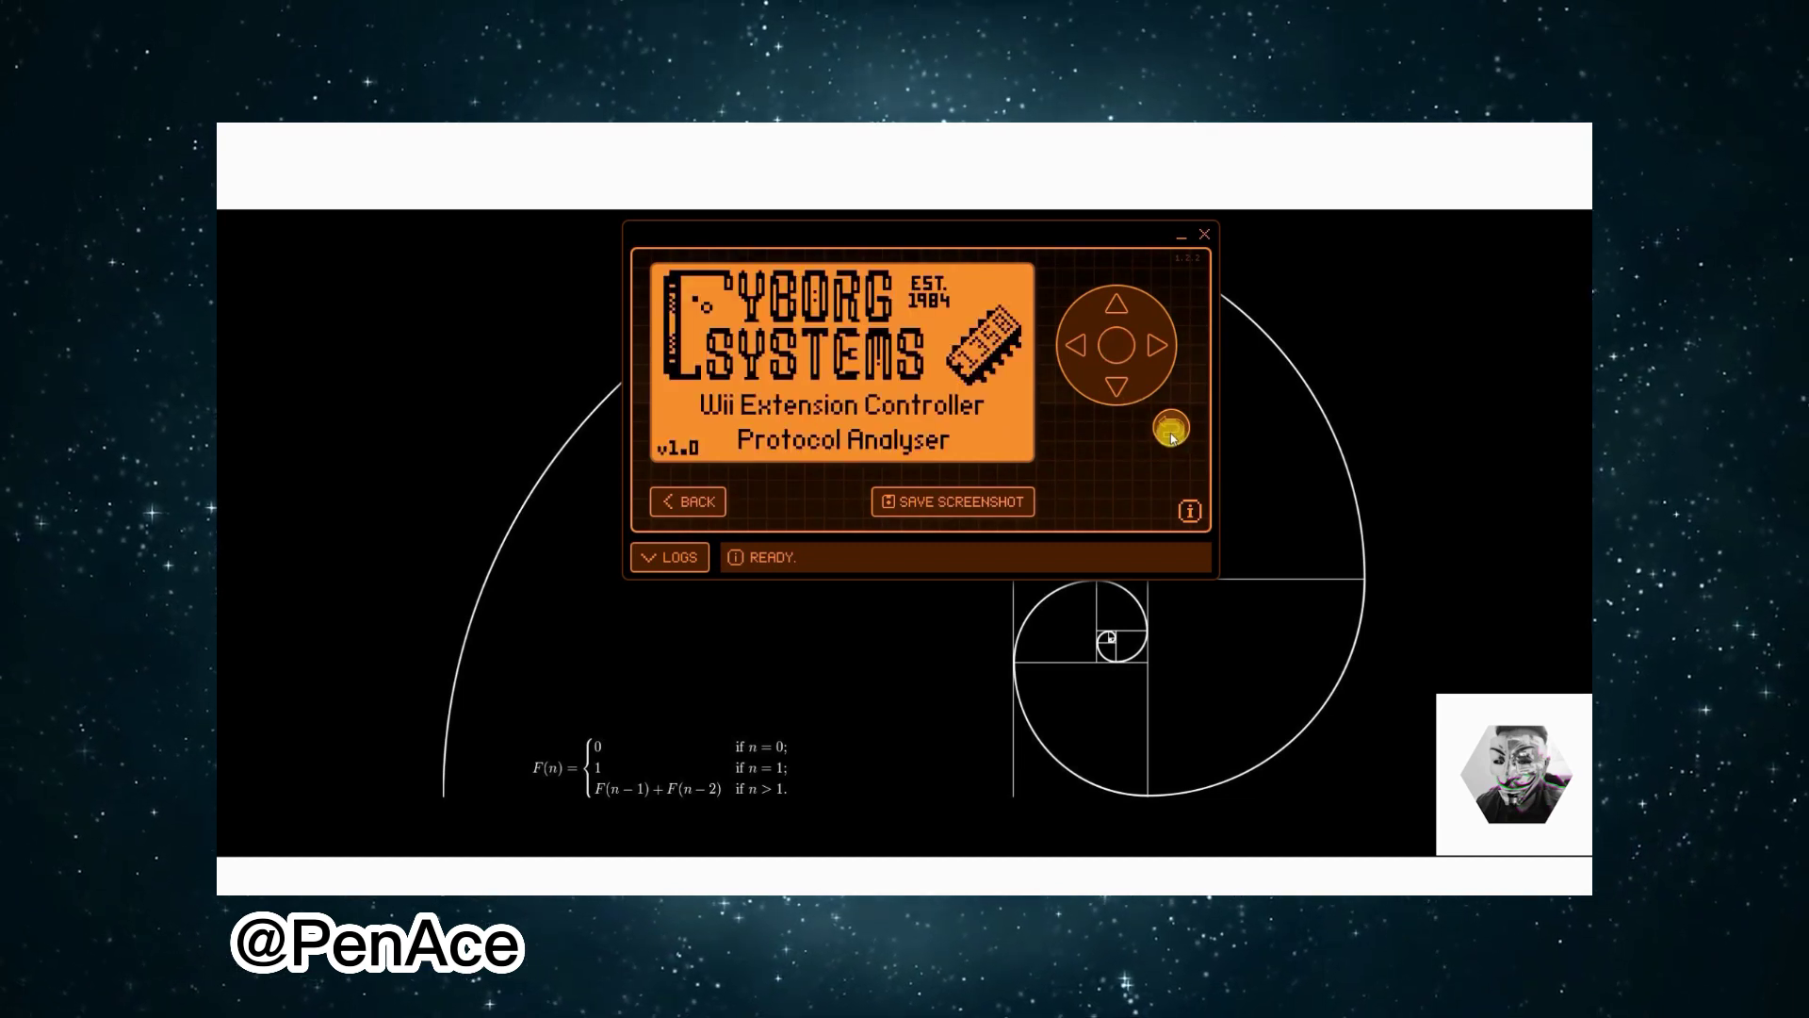
click(1171, 430)
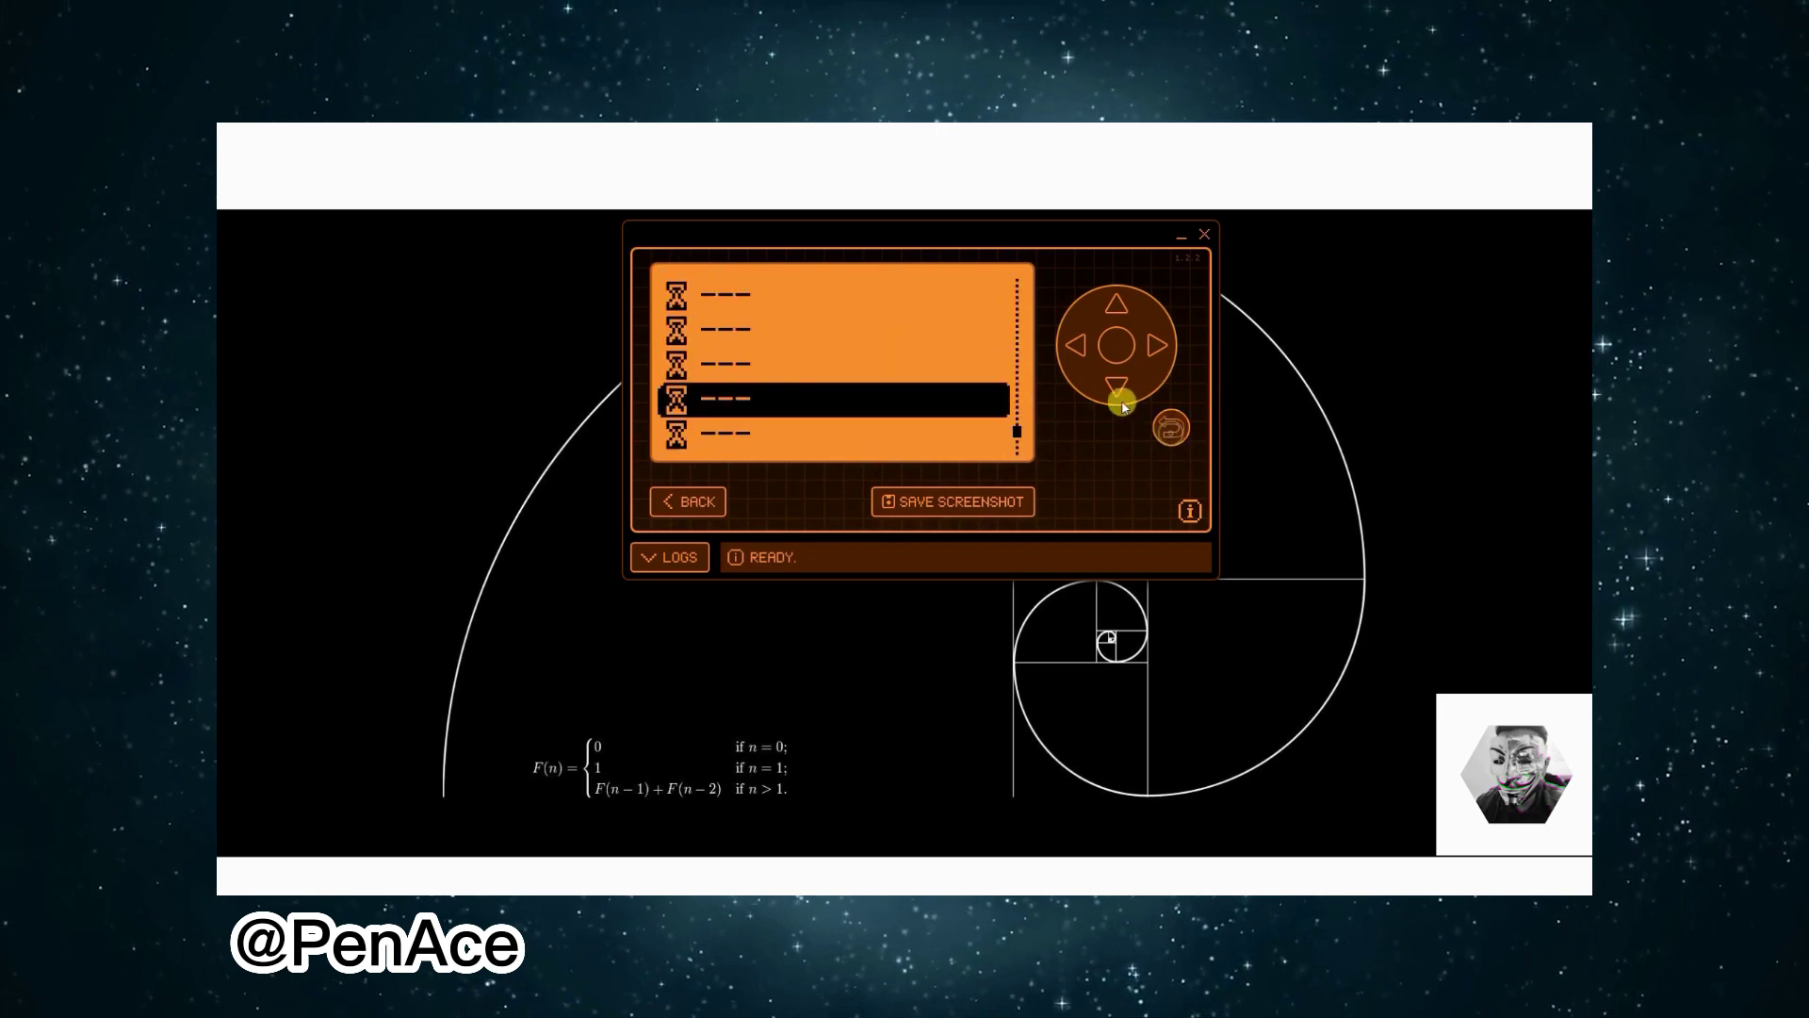
Step: Open Music Player, play the FF7_Victory_Fanfare song from its list, and leave the player
click(1116, 386)
click(1116, 349)
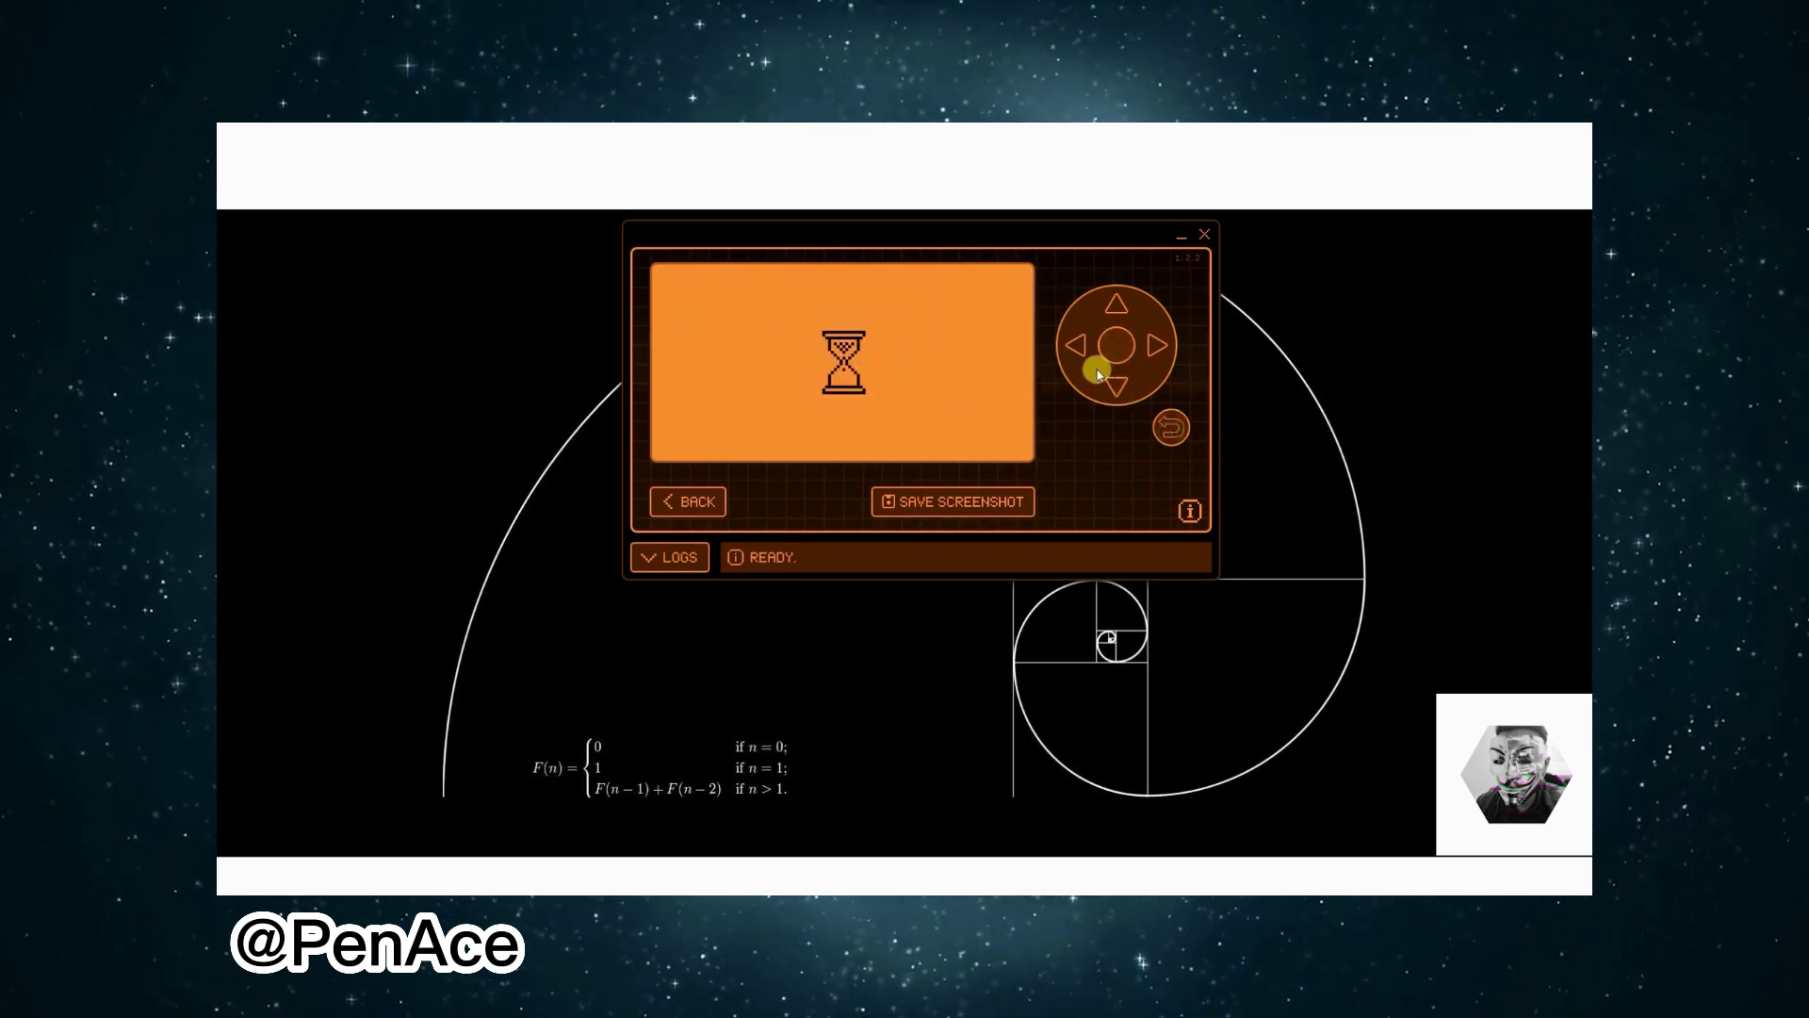
click(1109, 386)
click(1110, 387)
click(1110, 387)
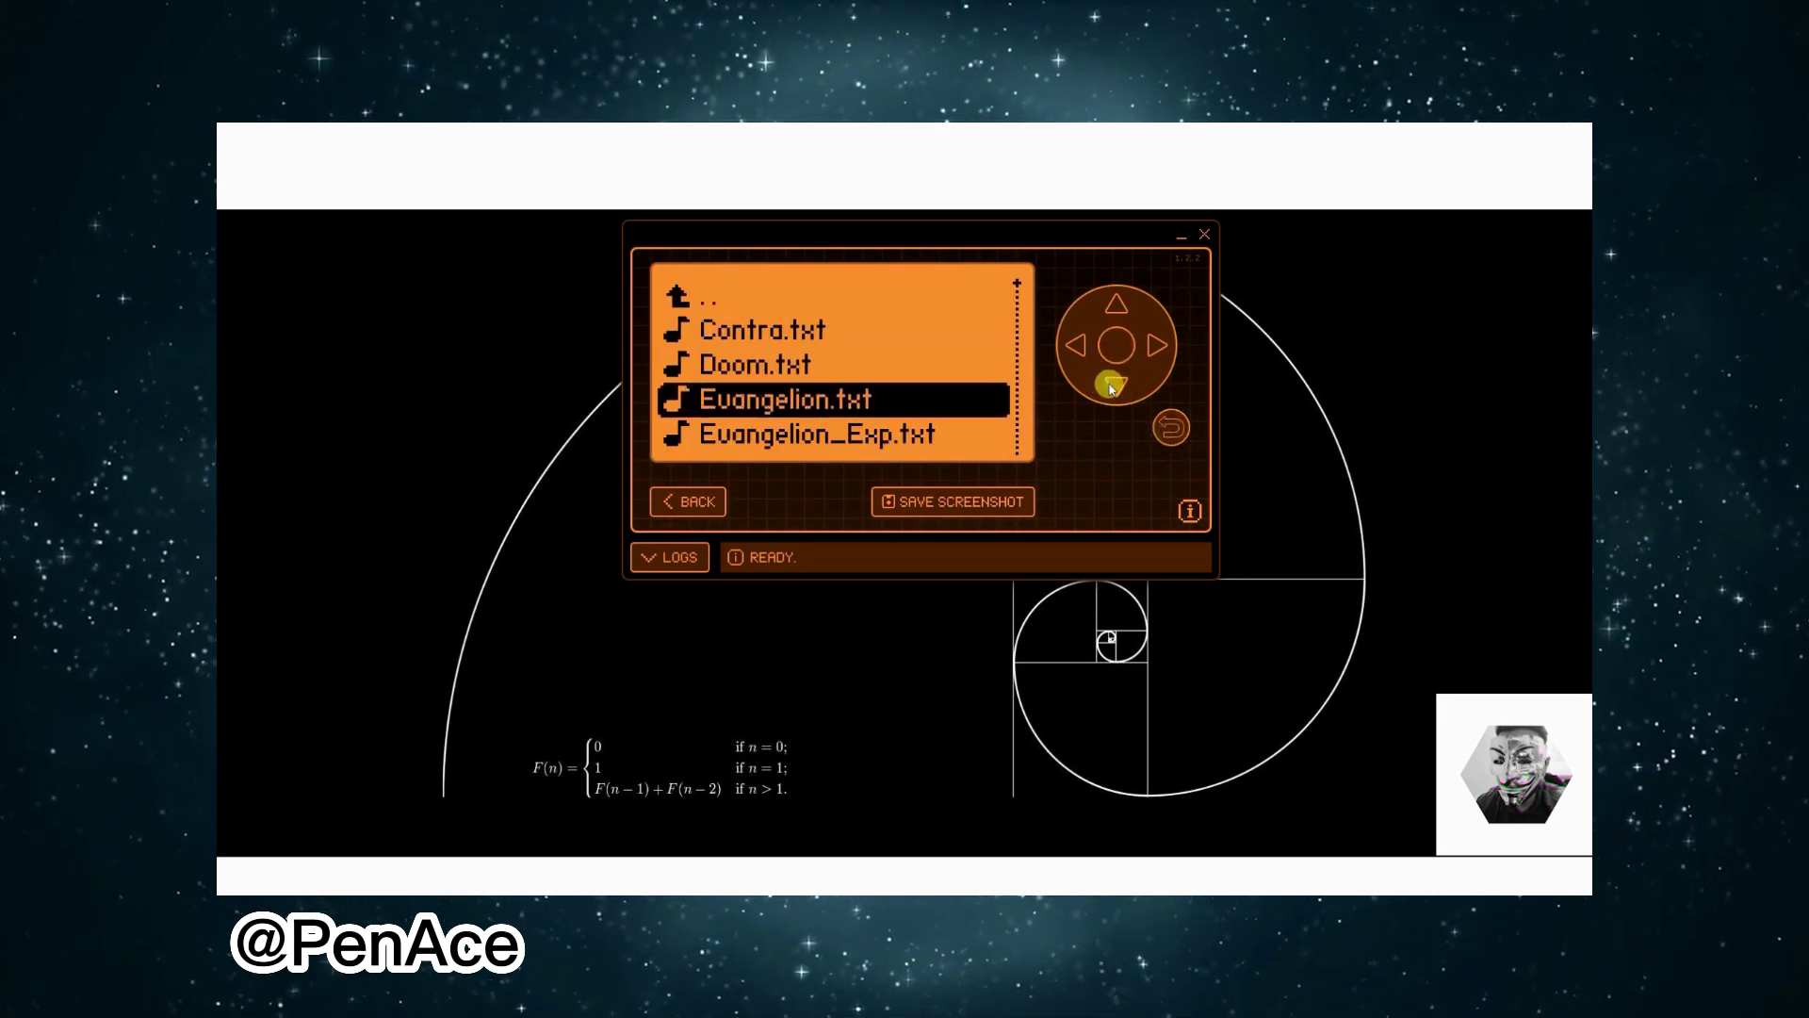
click(1112, 388)
click(1112, 387)
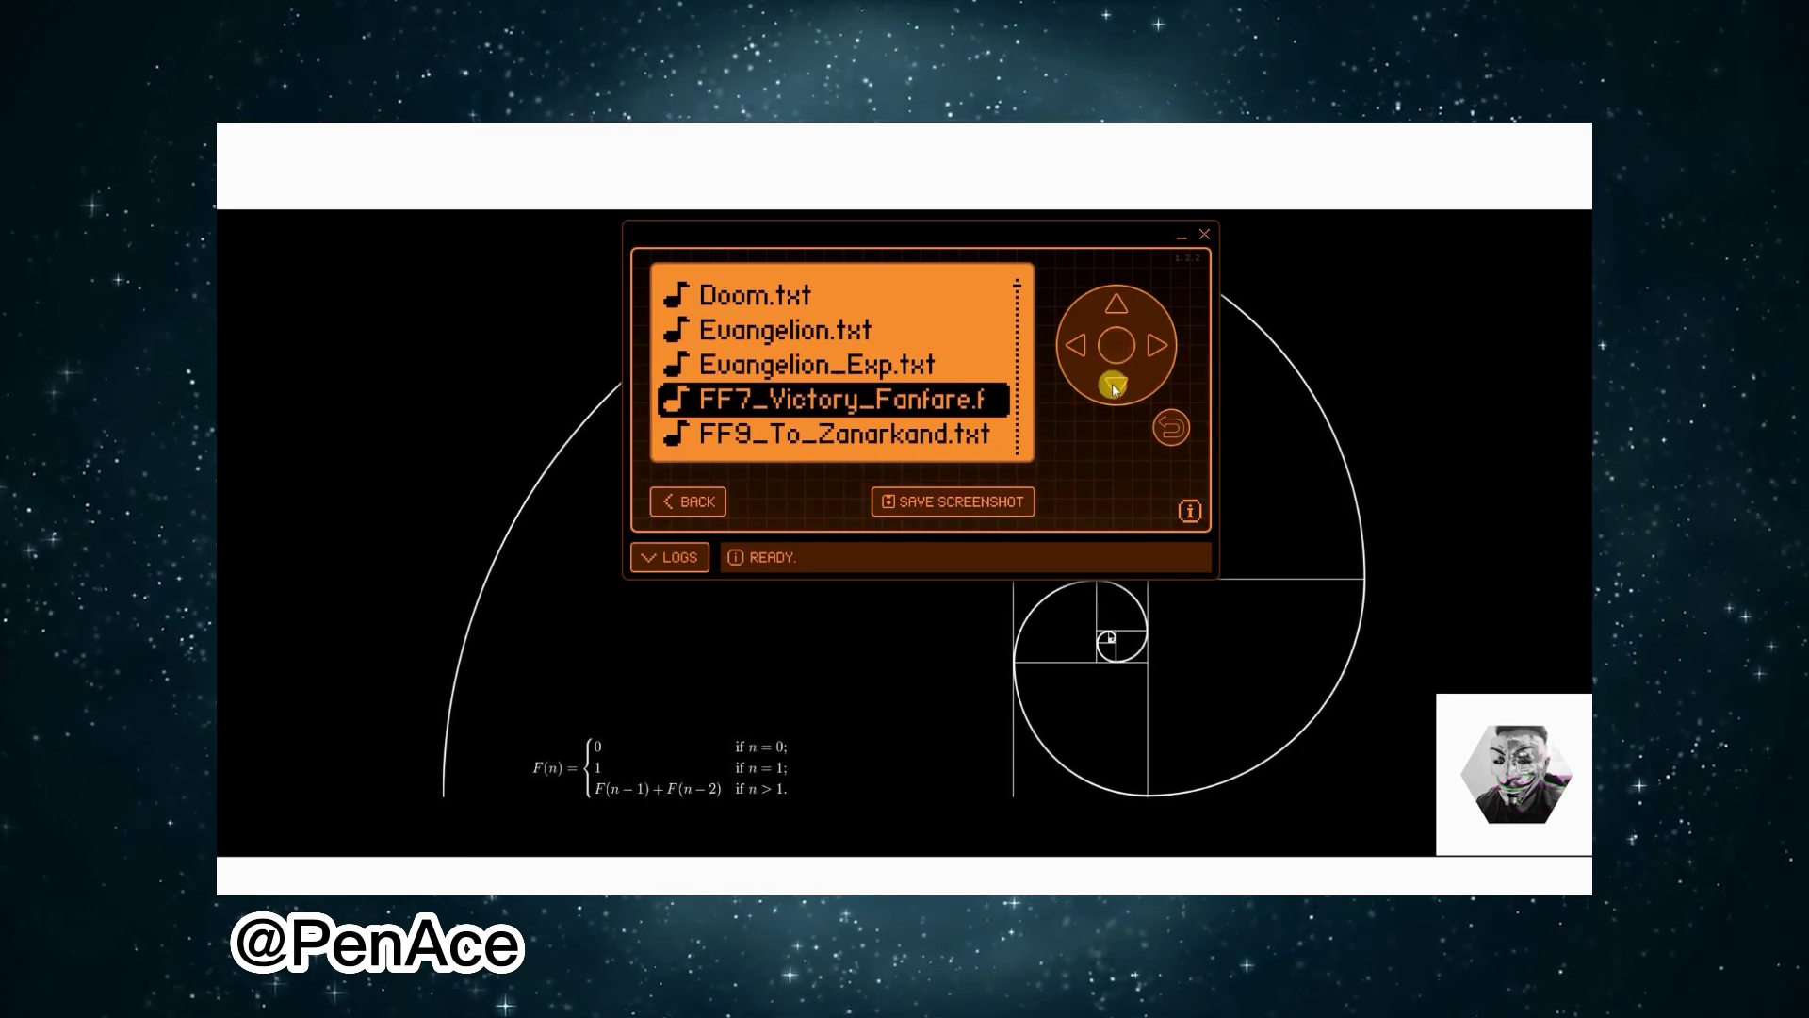
click(1112, 347)
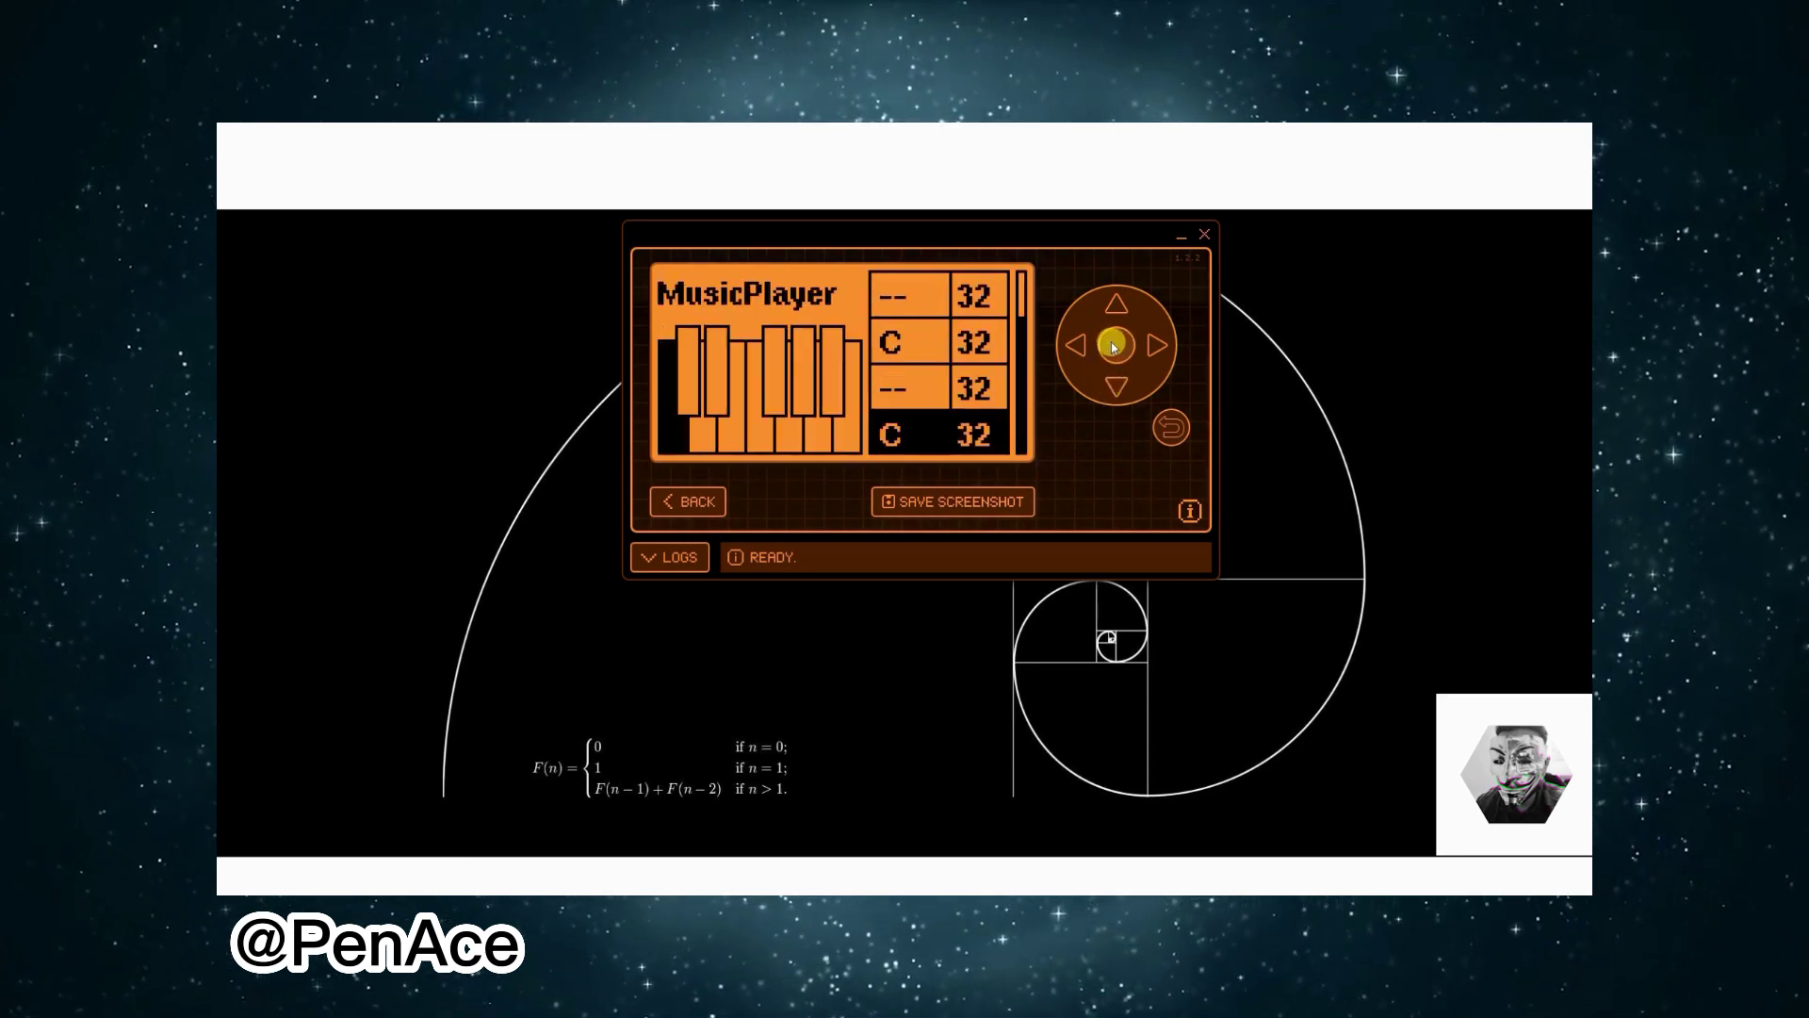
click(1161, 439)
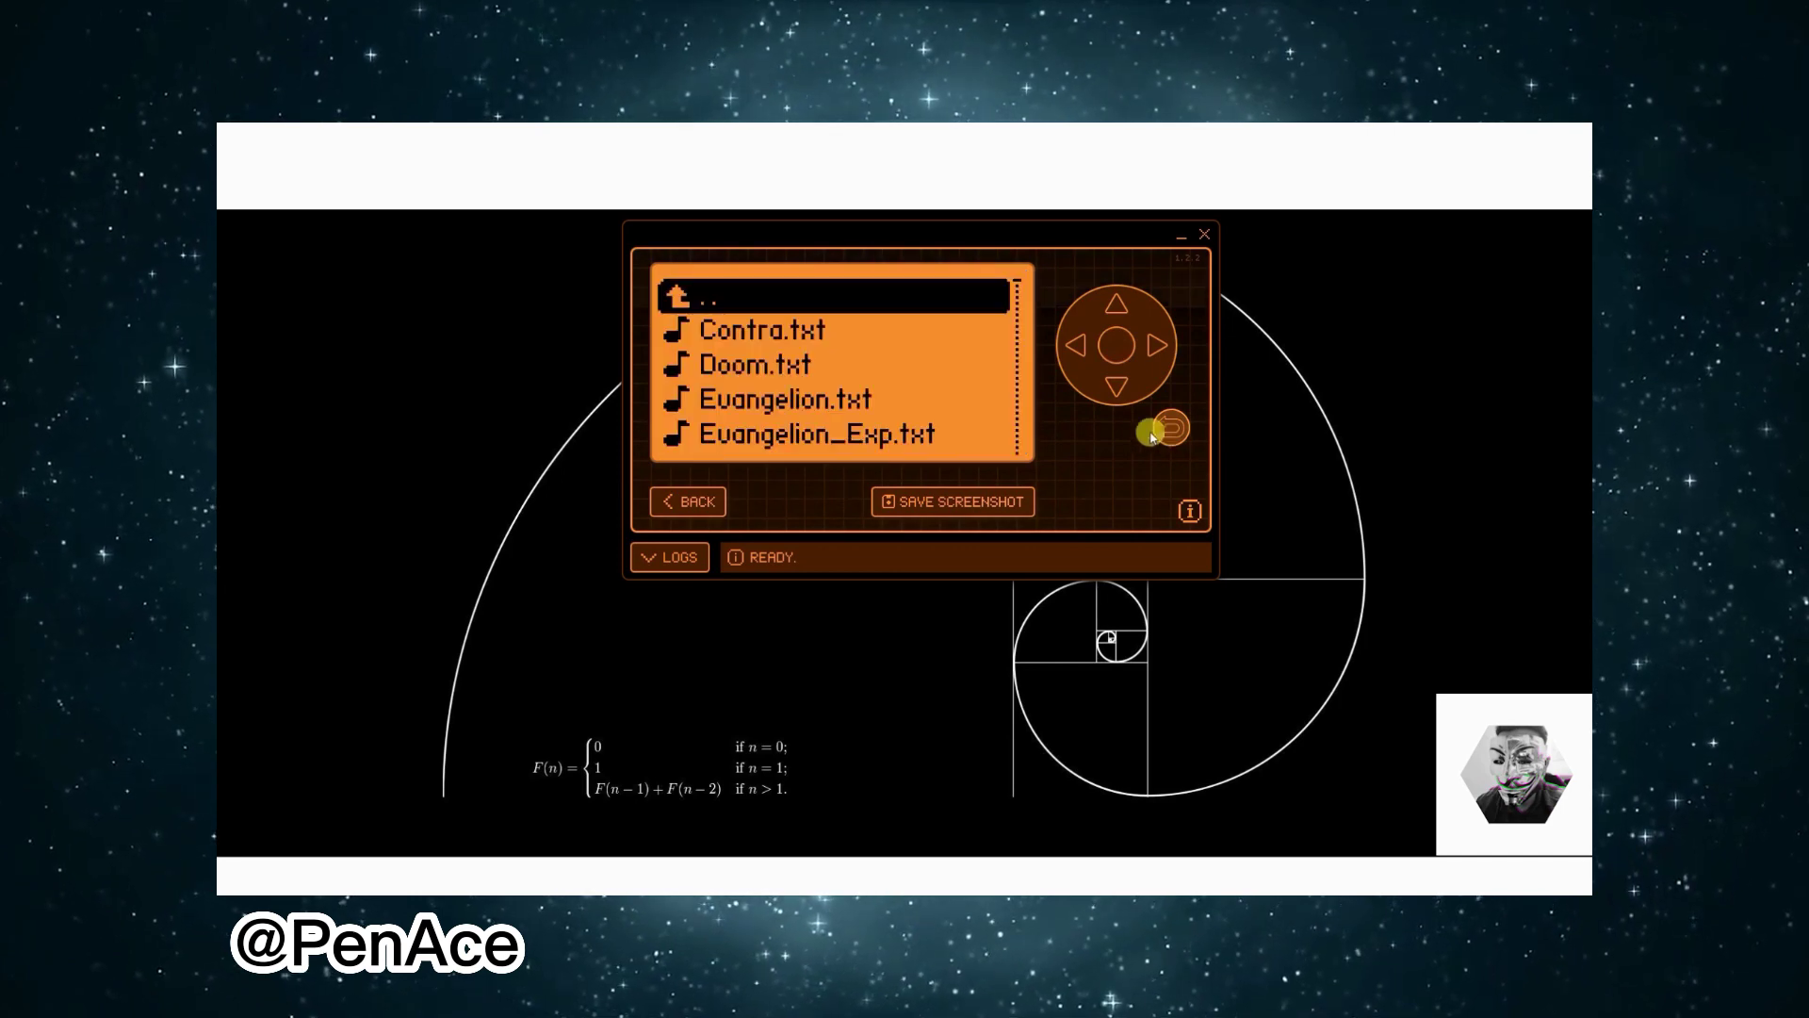
click(1161, 430)
Step: Leave the Misc folder and open the apps folder containing BPM Tapper, Metronome and Music Beeper
click(1101, 387)
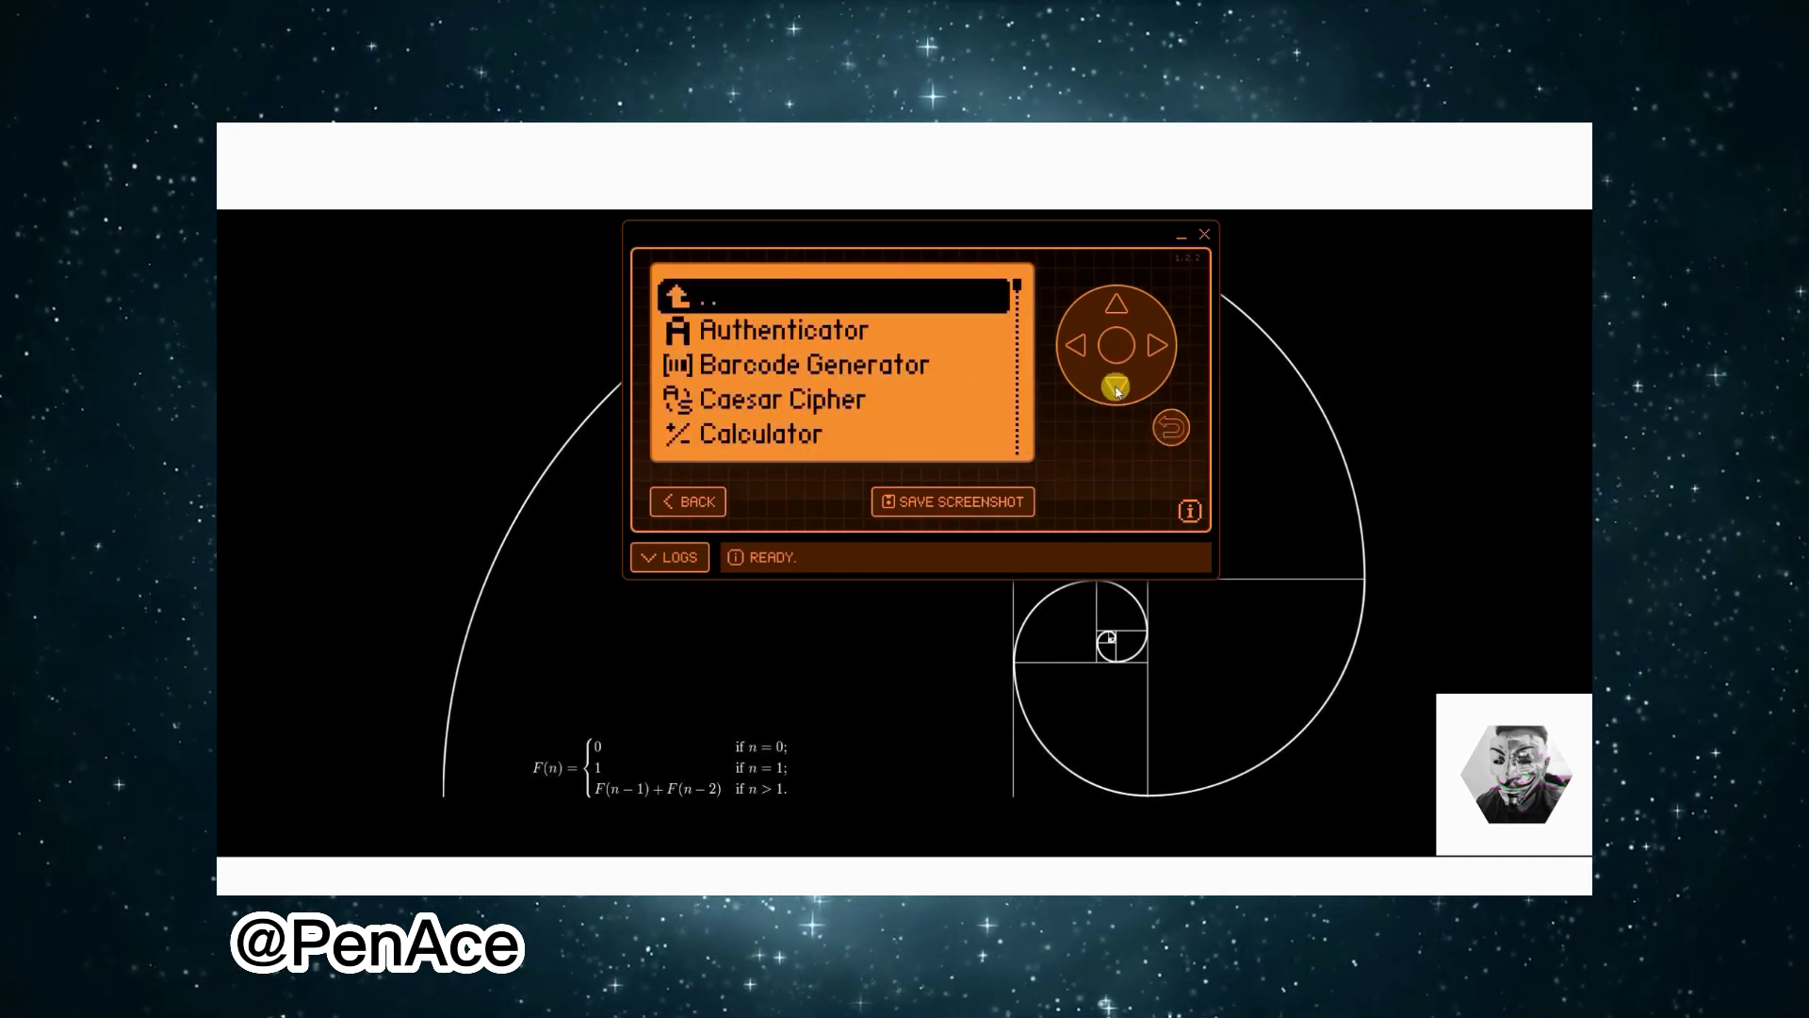
click(1164, 424)
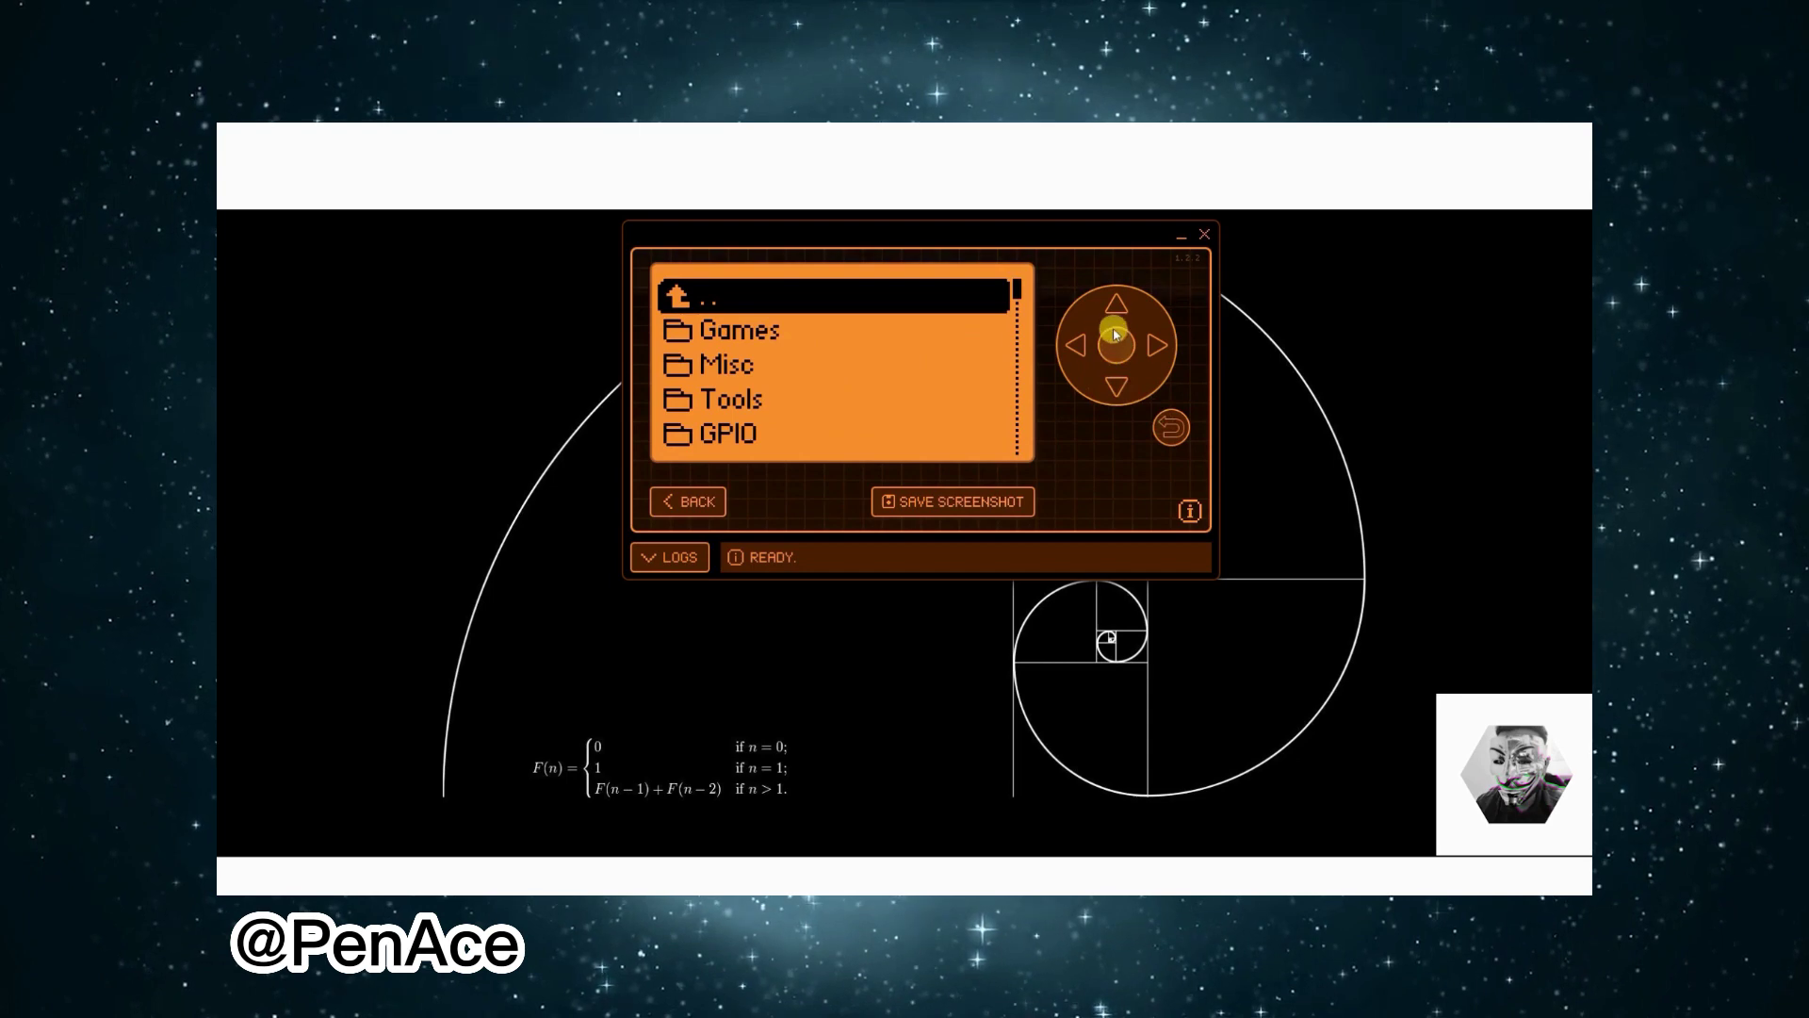
click(1114, 384)
click(1112, 385)
click(1112, 384)
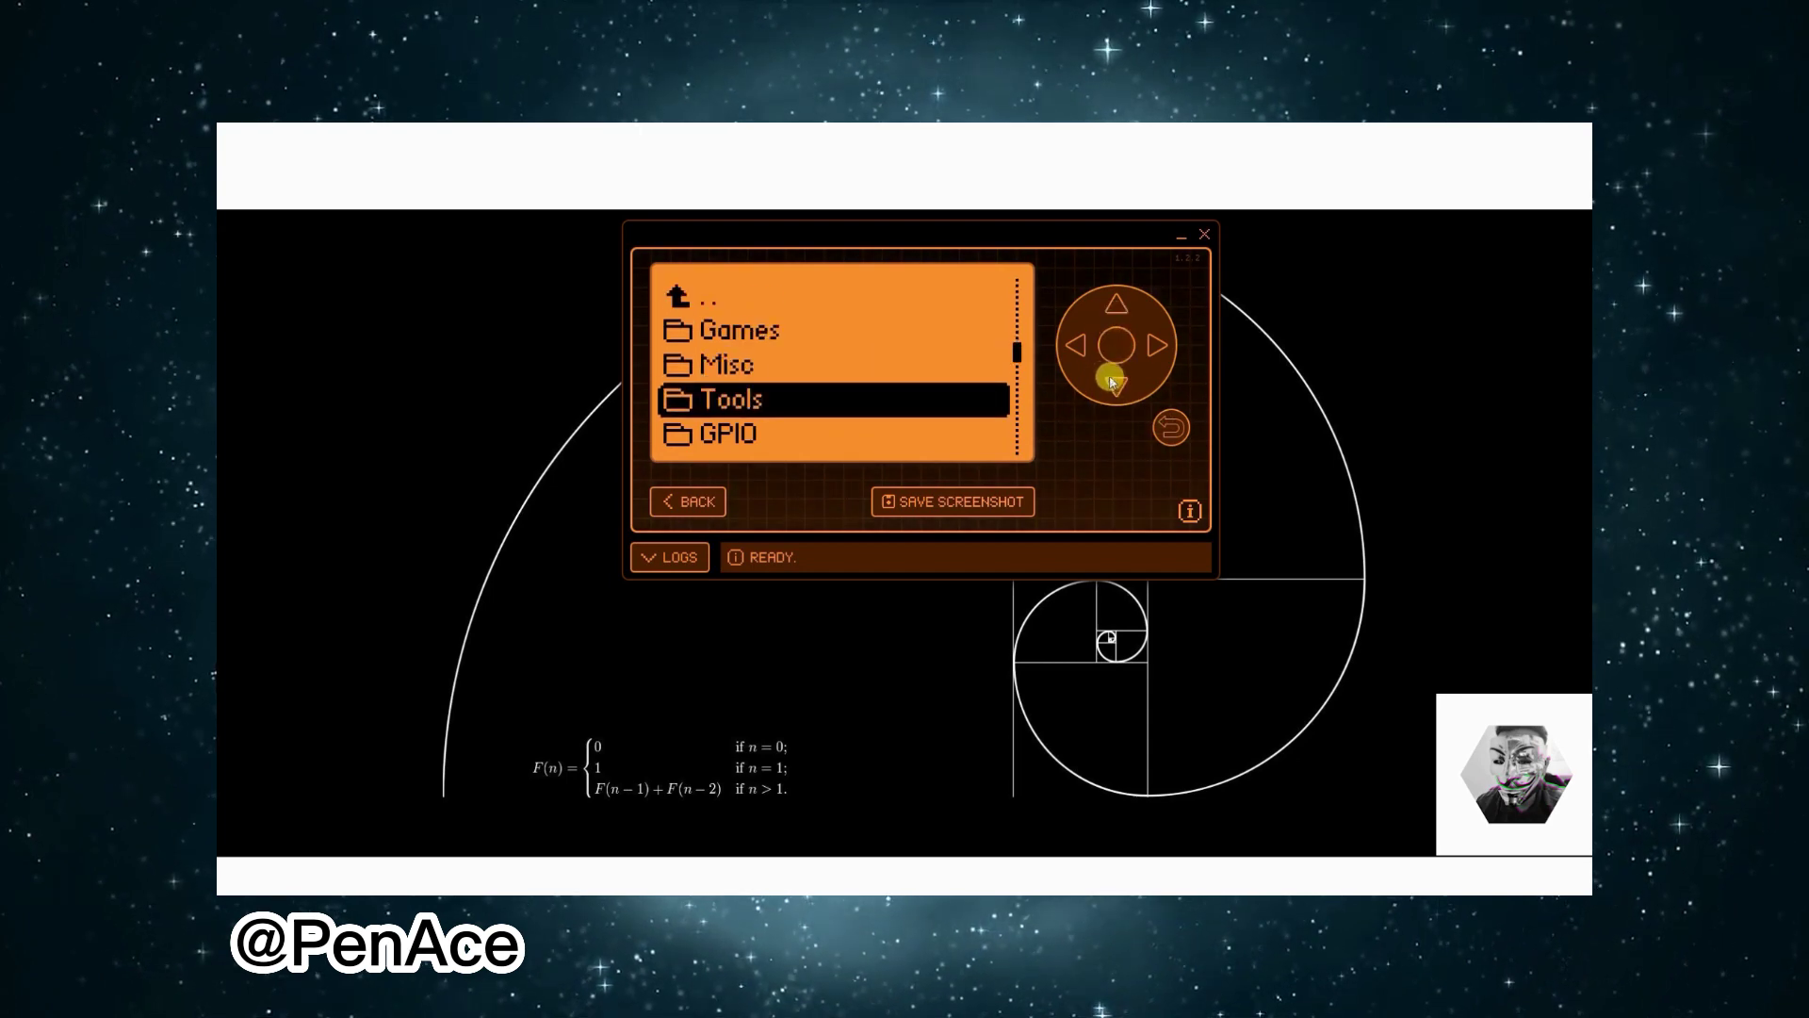
click(1114, 381)
click(1113, 381)
click(1112, 345)
Step: Open the Ocarina app from the music apps list
click(1112, 386)
click(1112, 387)
click(1112, 387)
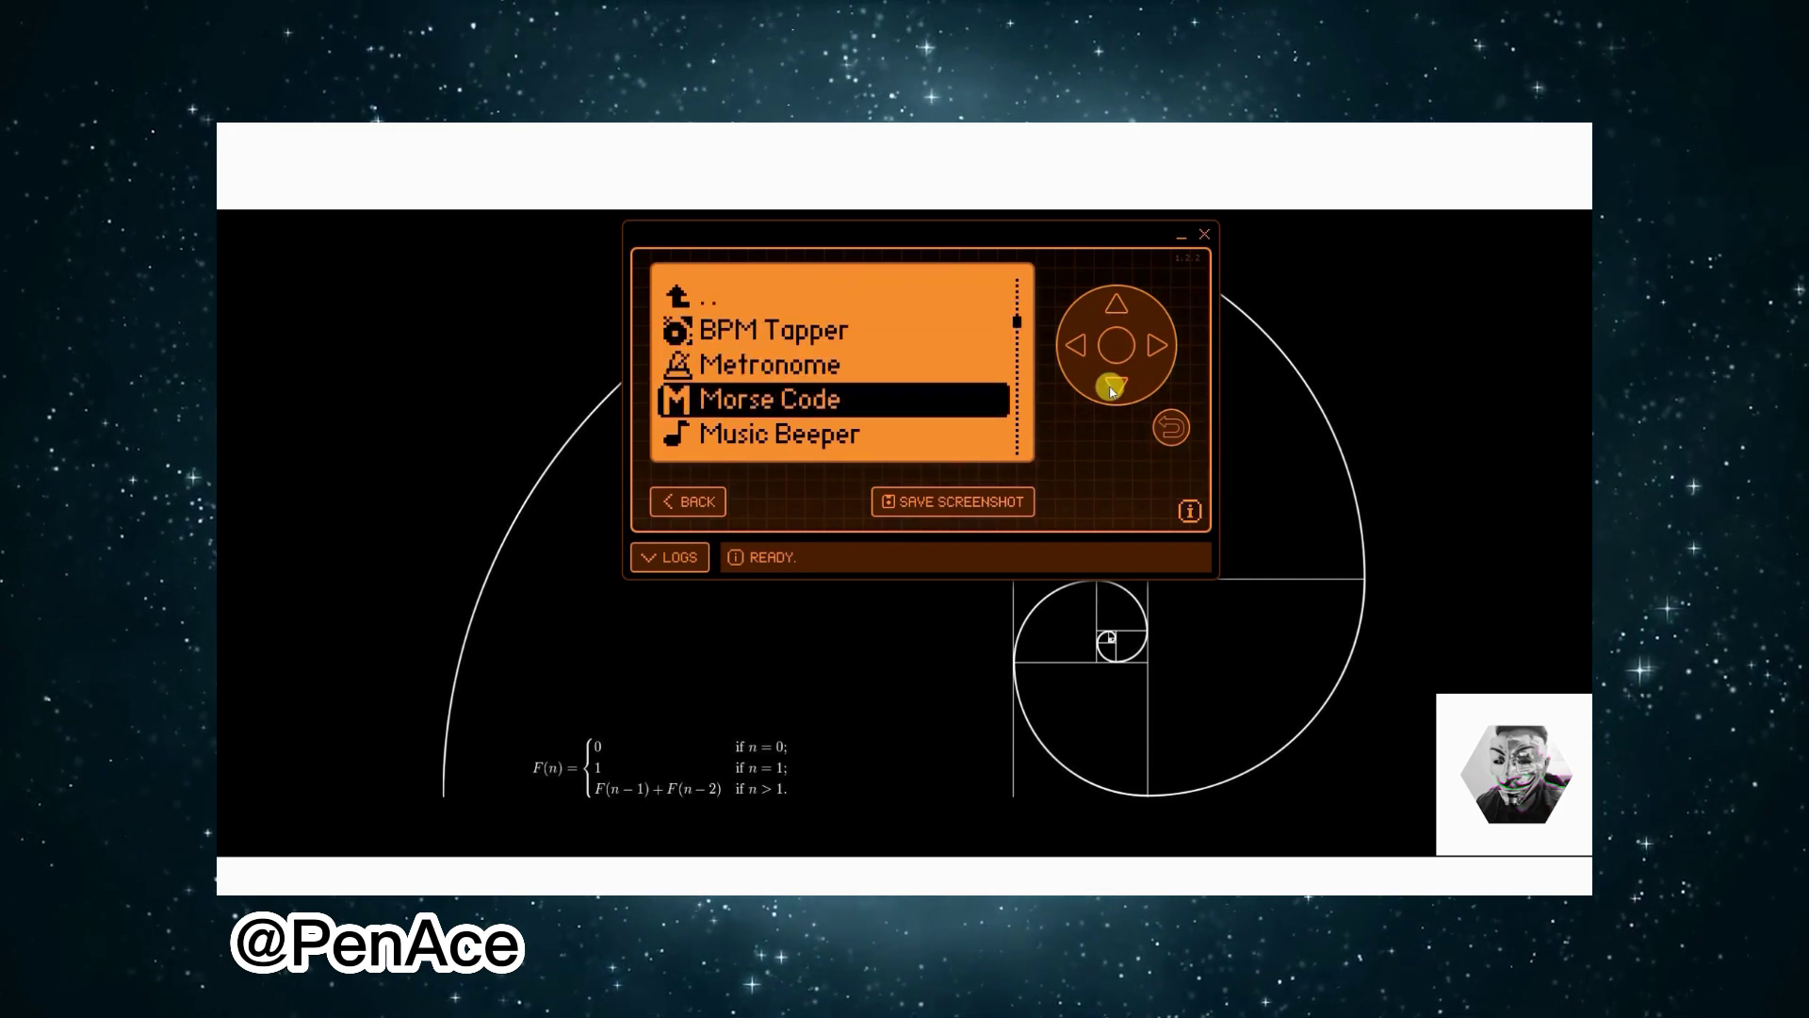
click(1112, 387)
click(1112, 386)
click(1114, 358)
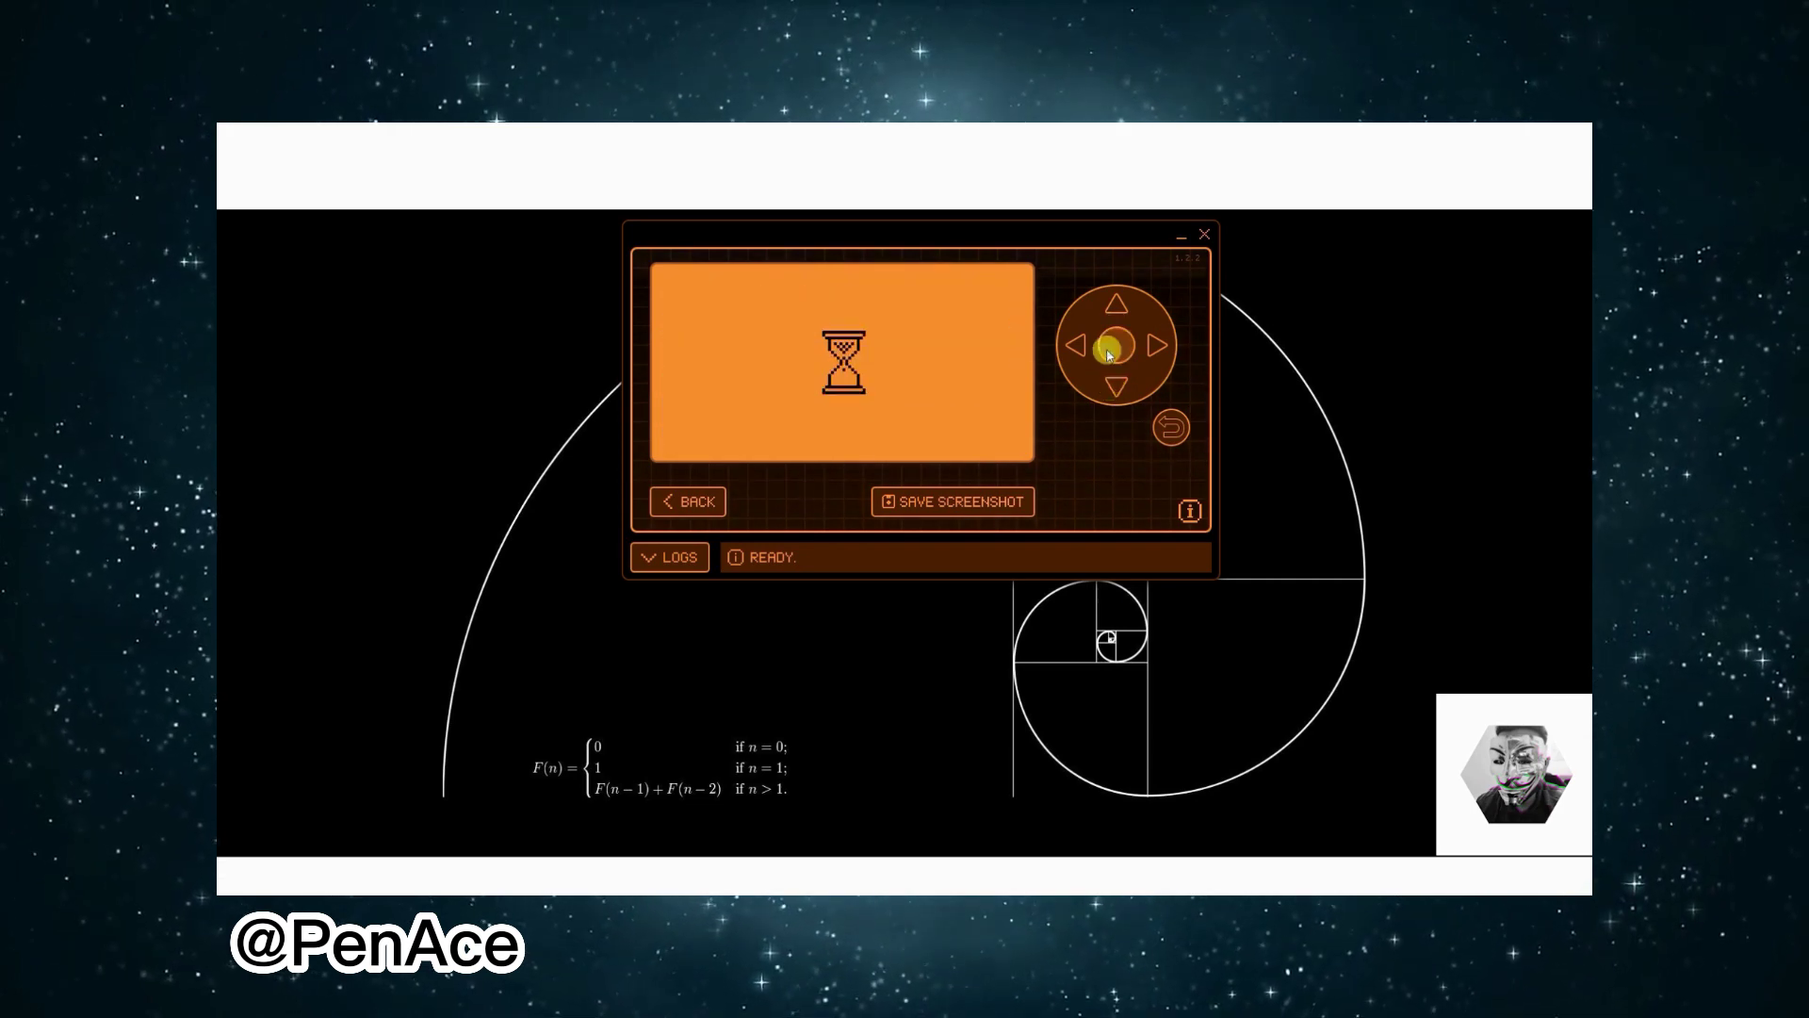
Step: Play a series of alternating down and right notes on the Ocarina and exit the app
click(1112, 383)
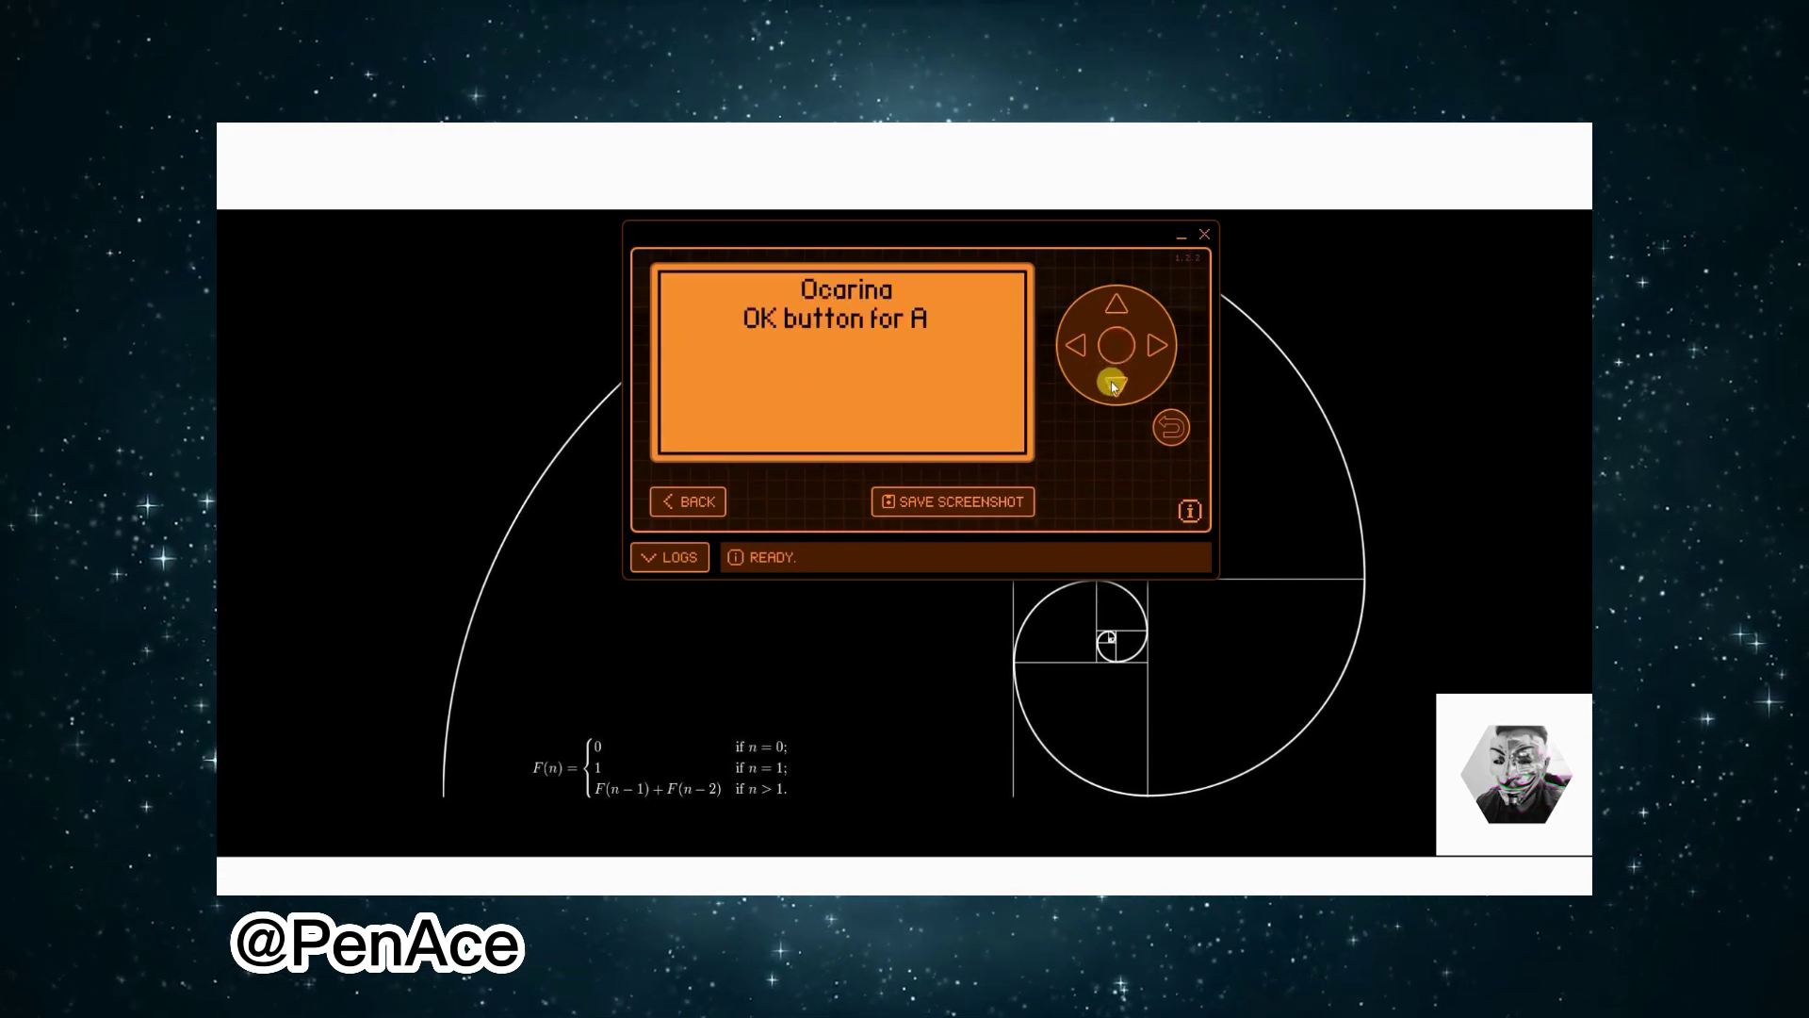
click(1157, 347)
click(1114, 385)
click(1157, 347)
click(1124, 399)
click(1162, 336)
click(1118, 374)
click(1112, 385)
click(1174, 429)
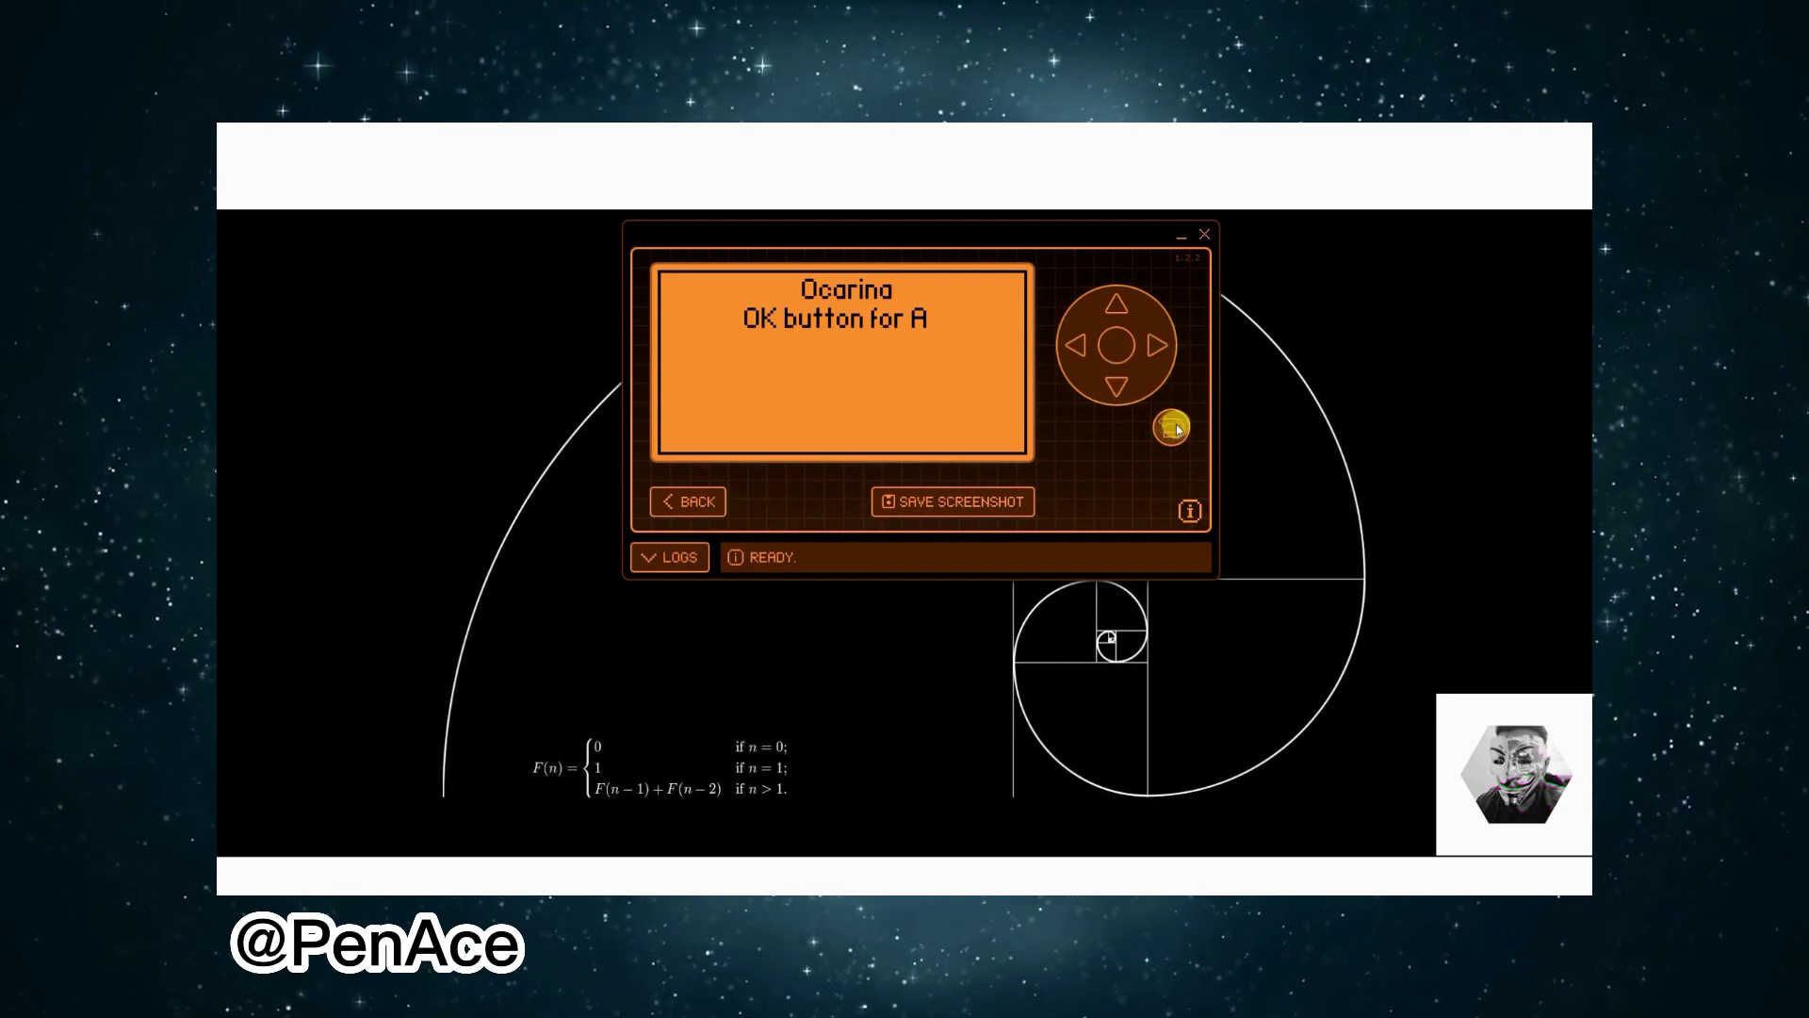
Step: Run the SAM NO sound app, exit it, and run SAM WTF
click(1115, 386)
click(1115, 386)
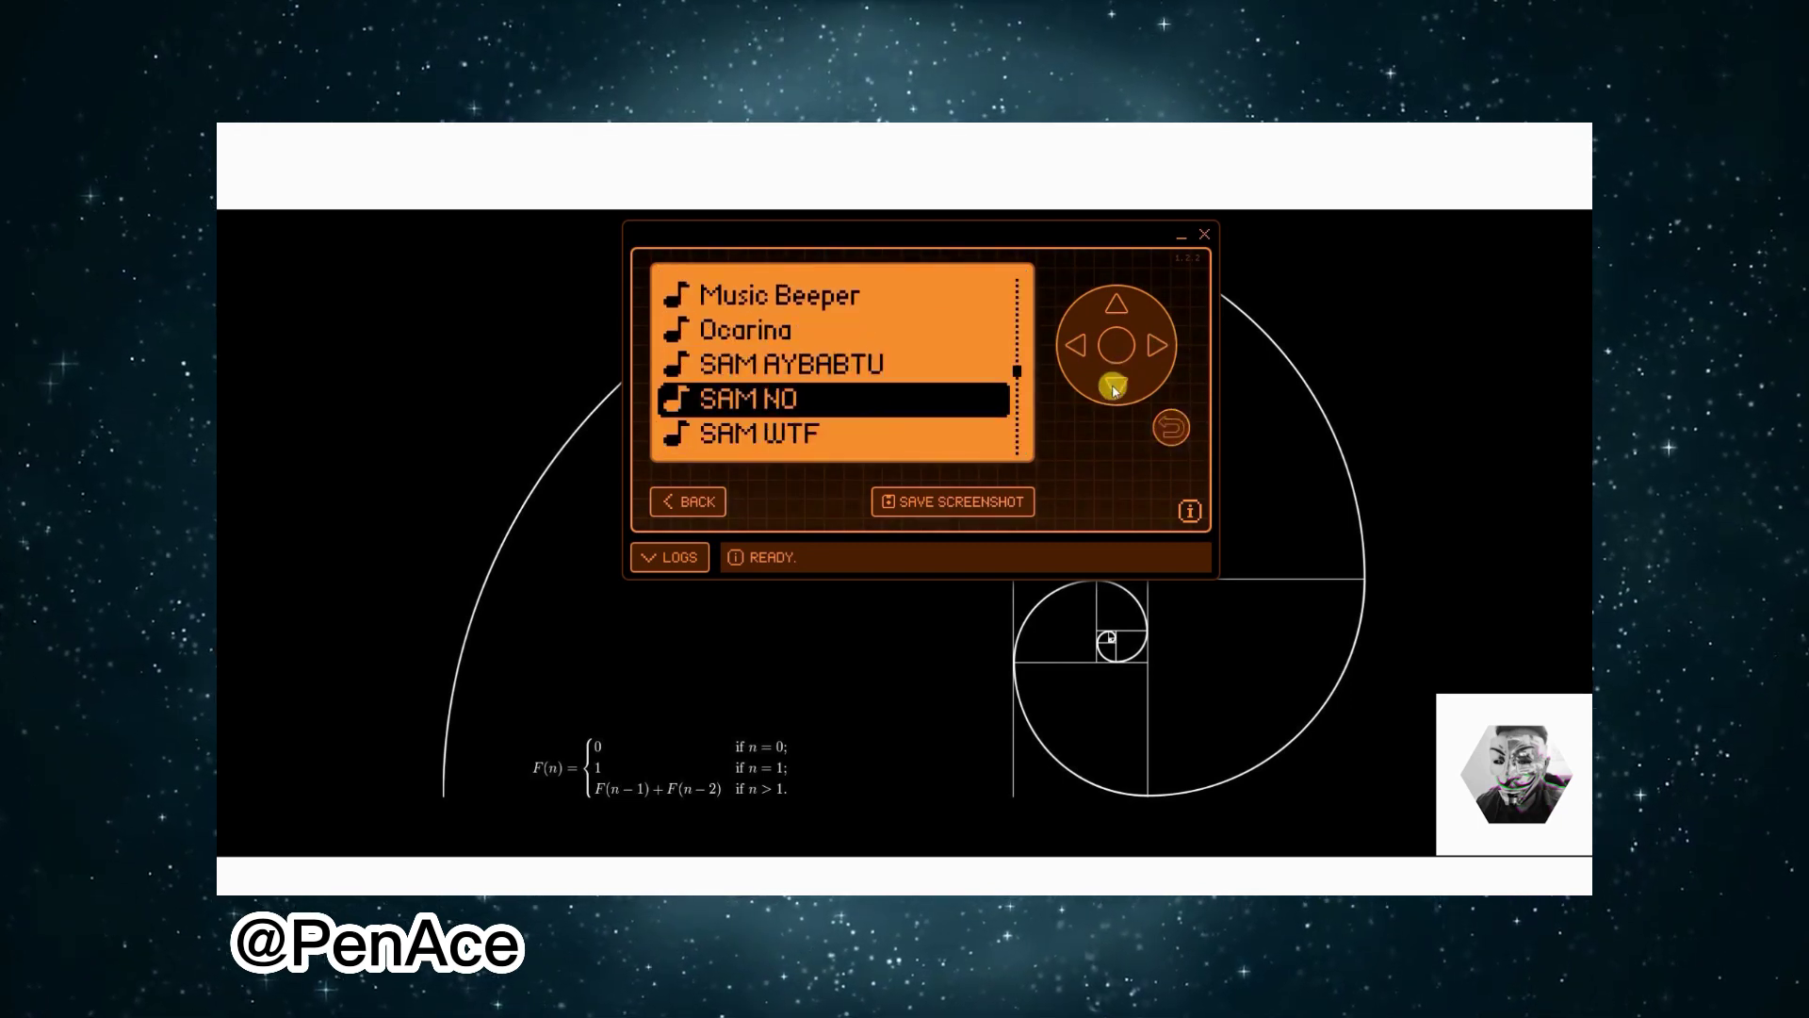
click(1116, 346)
click(1168, 426)
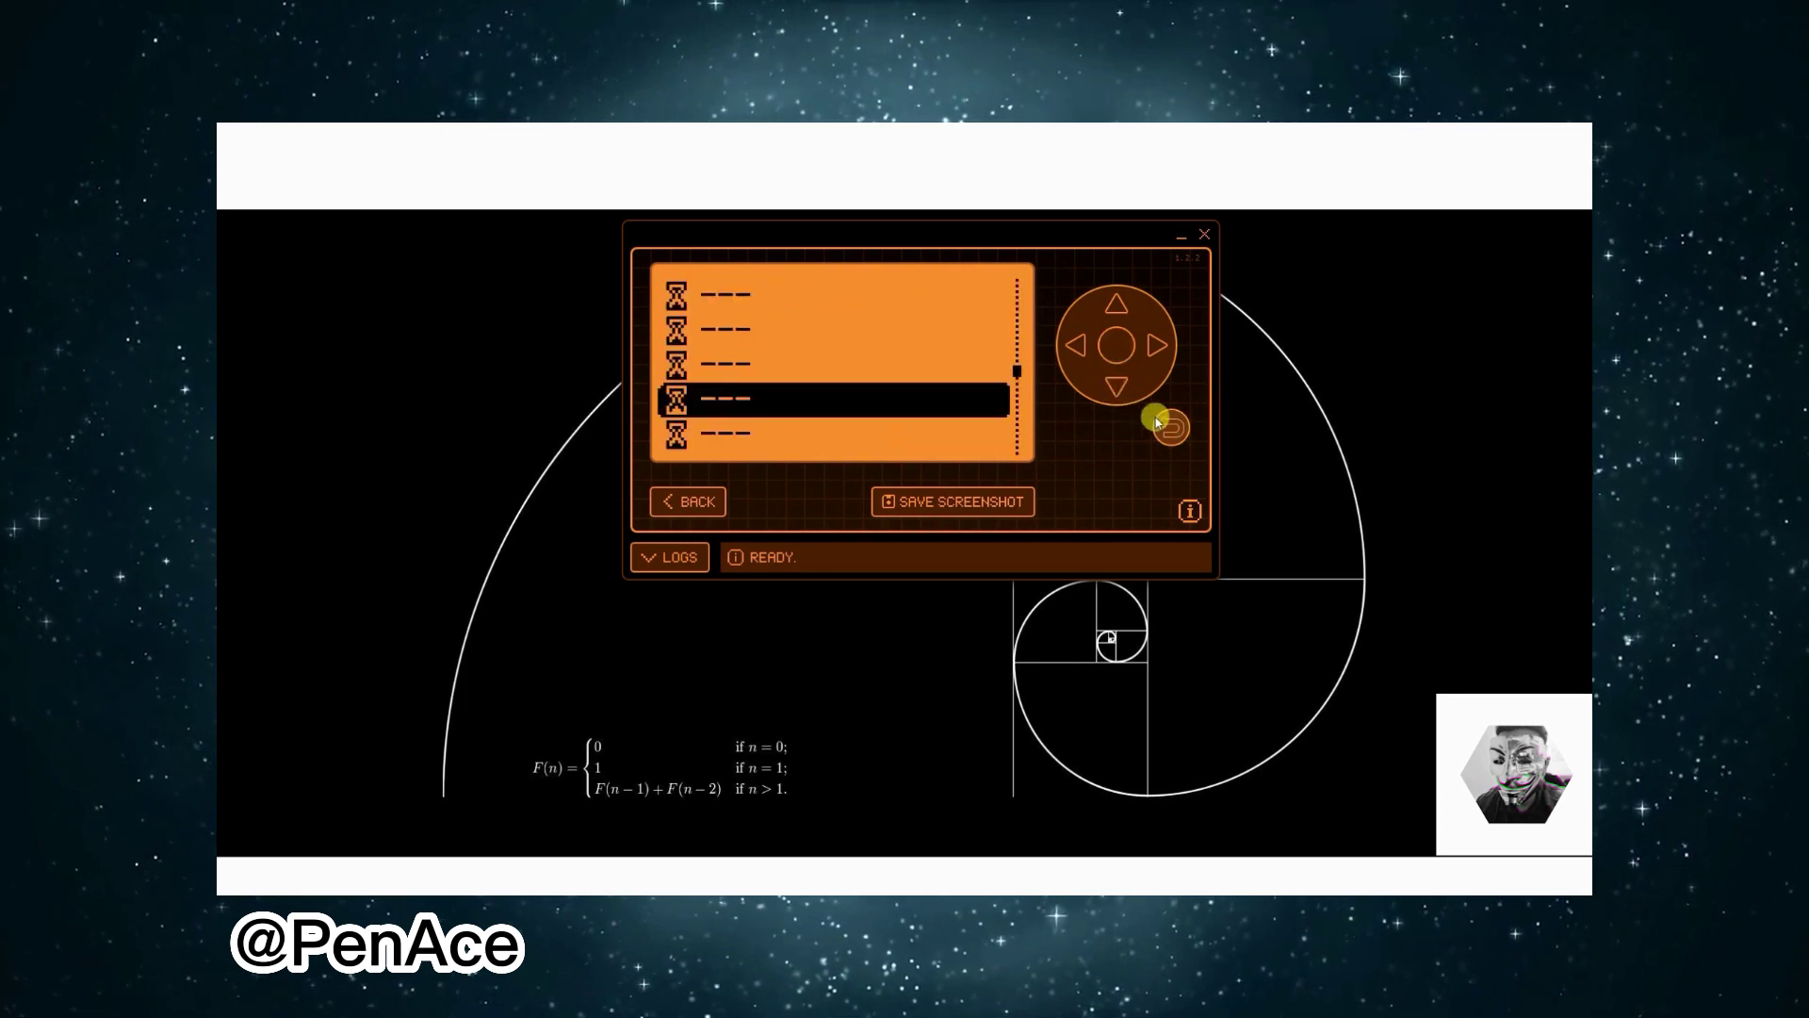
click(1114, 377)
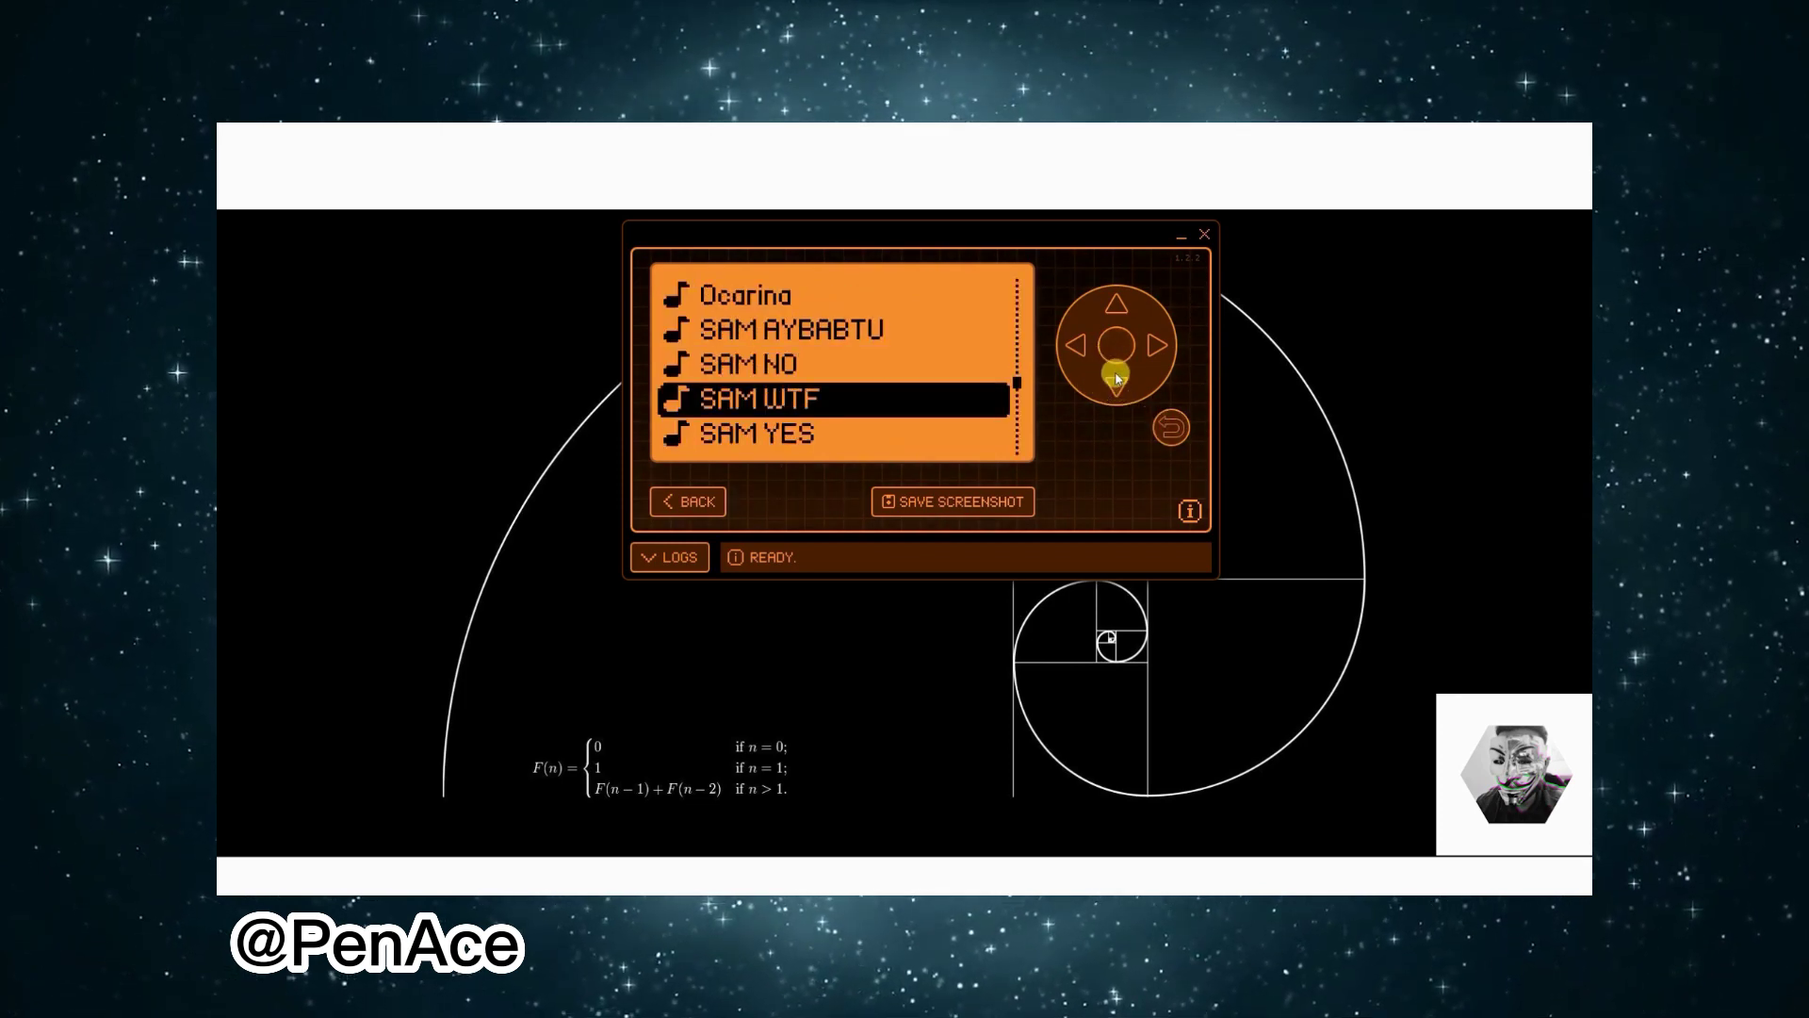
click(1117, 349)
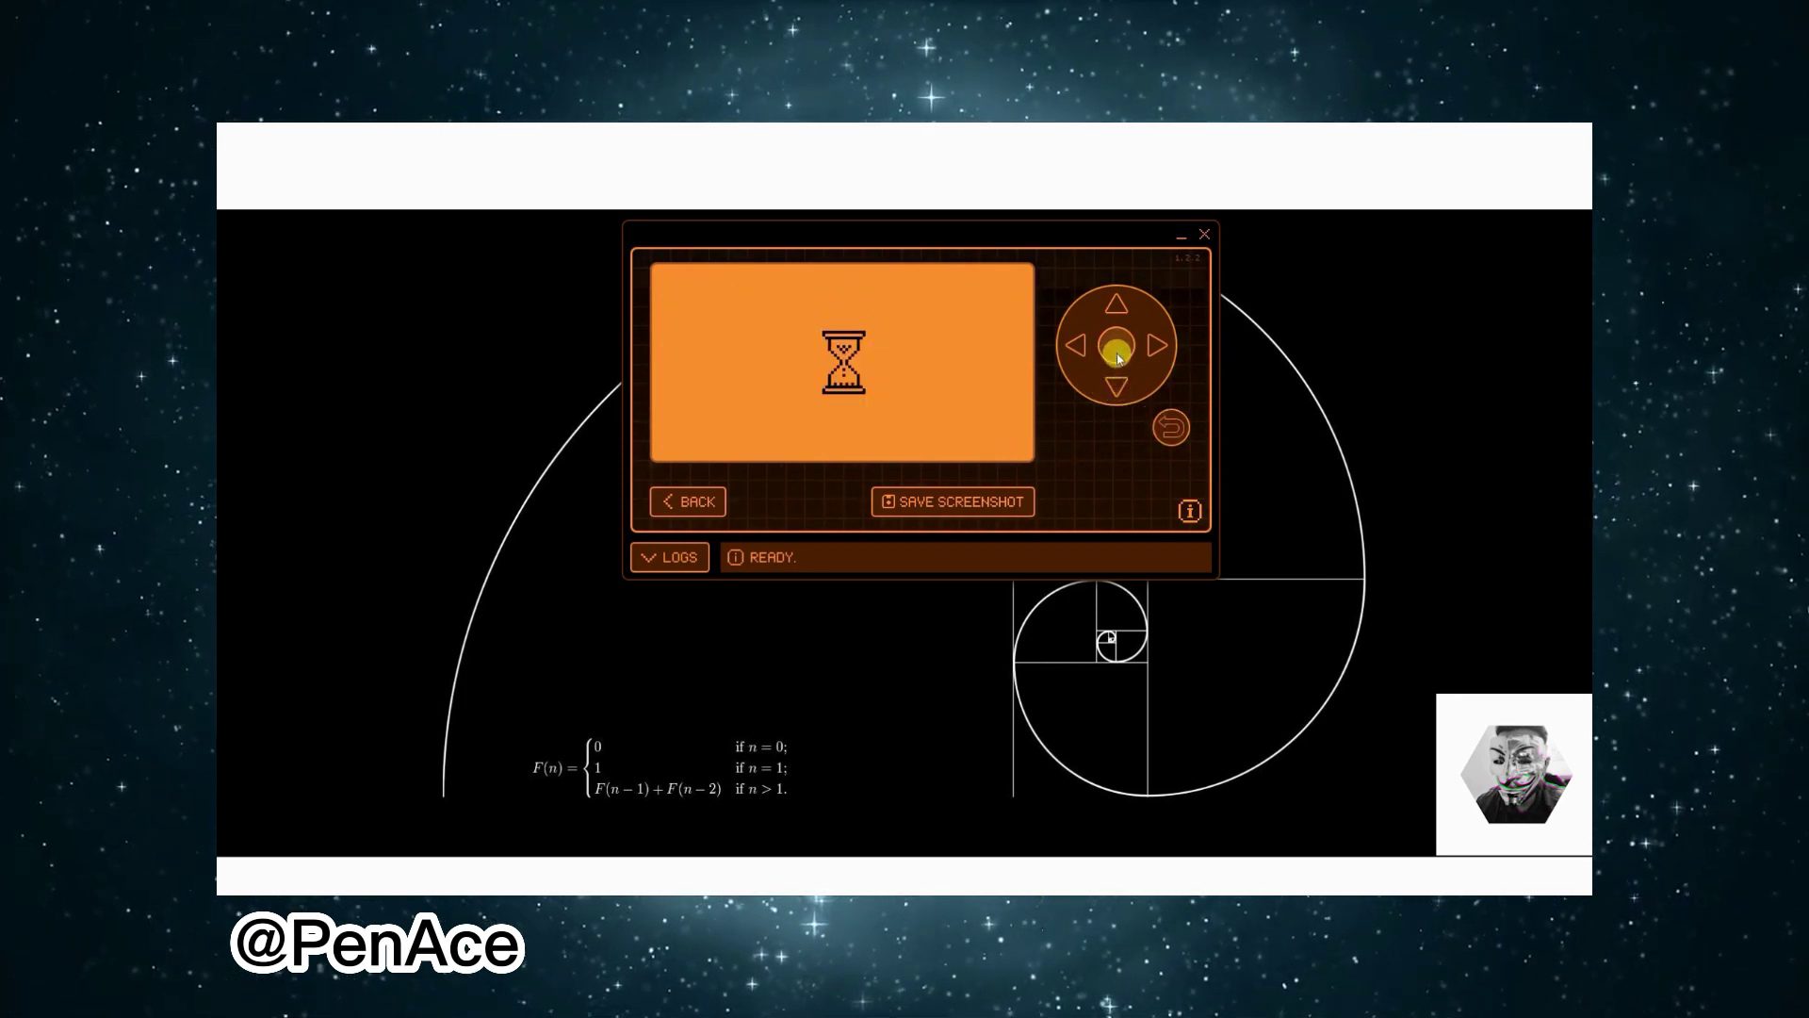
Step: Open WAV Player from the music apps list and leave its file browser
click(1116, 386)
click(1116, 387)
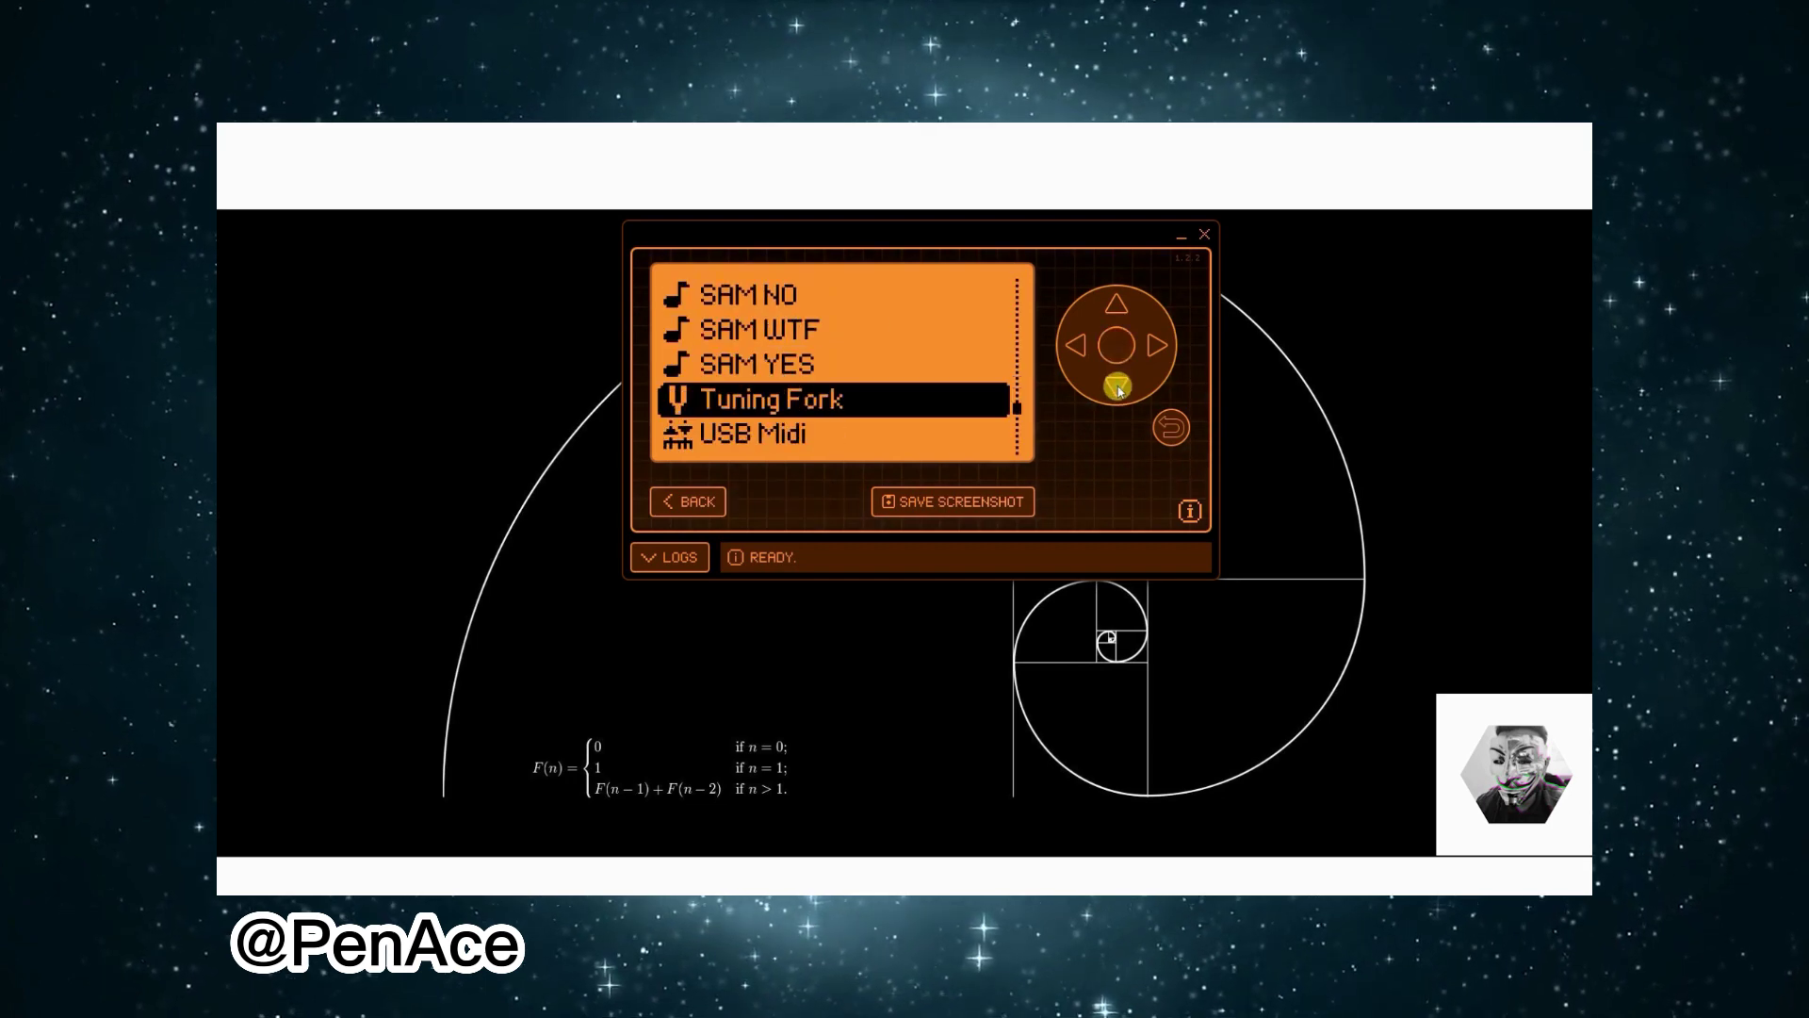
click(1116, 386)
click(1118, 389)
click(1114, 347)
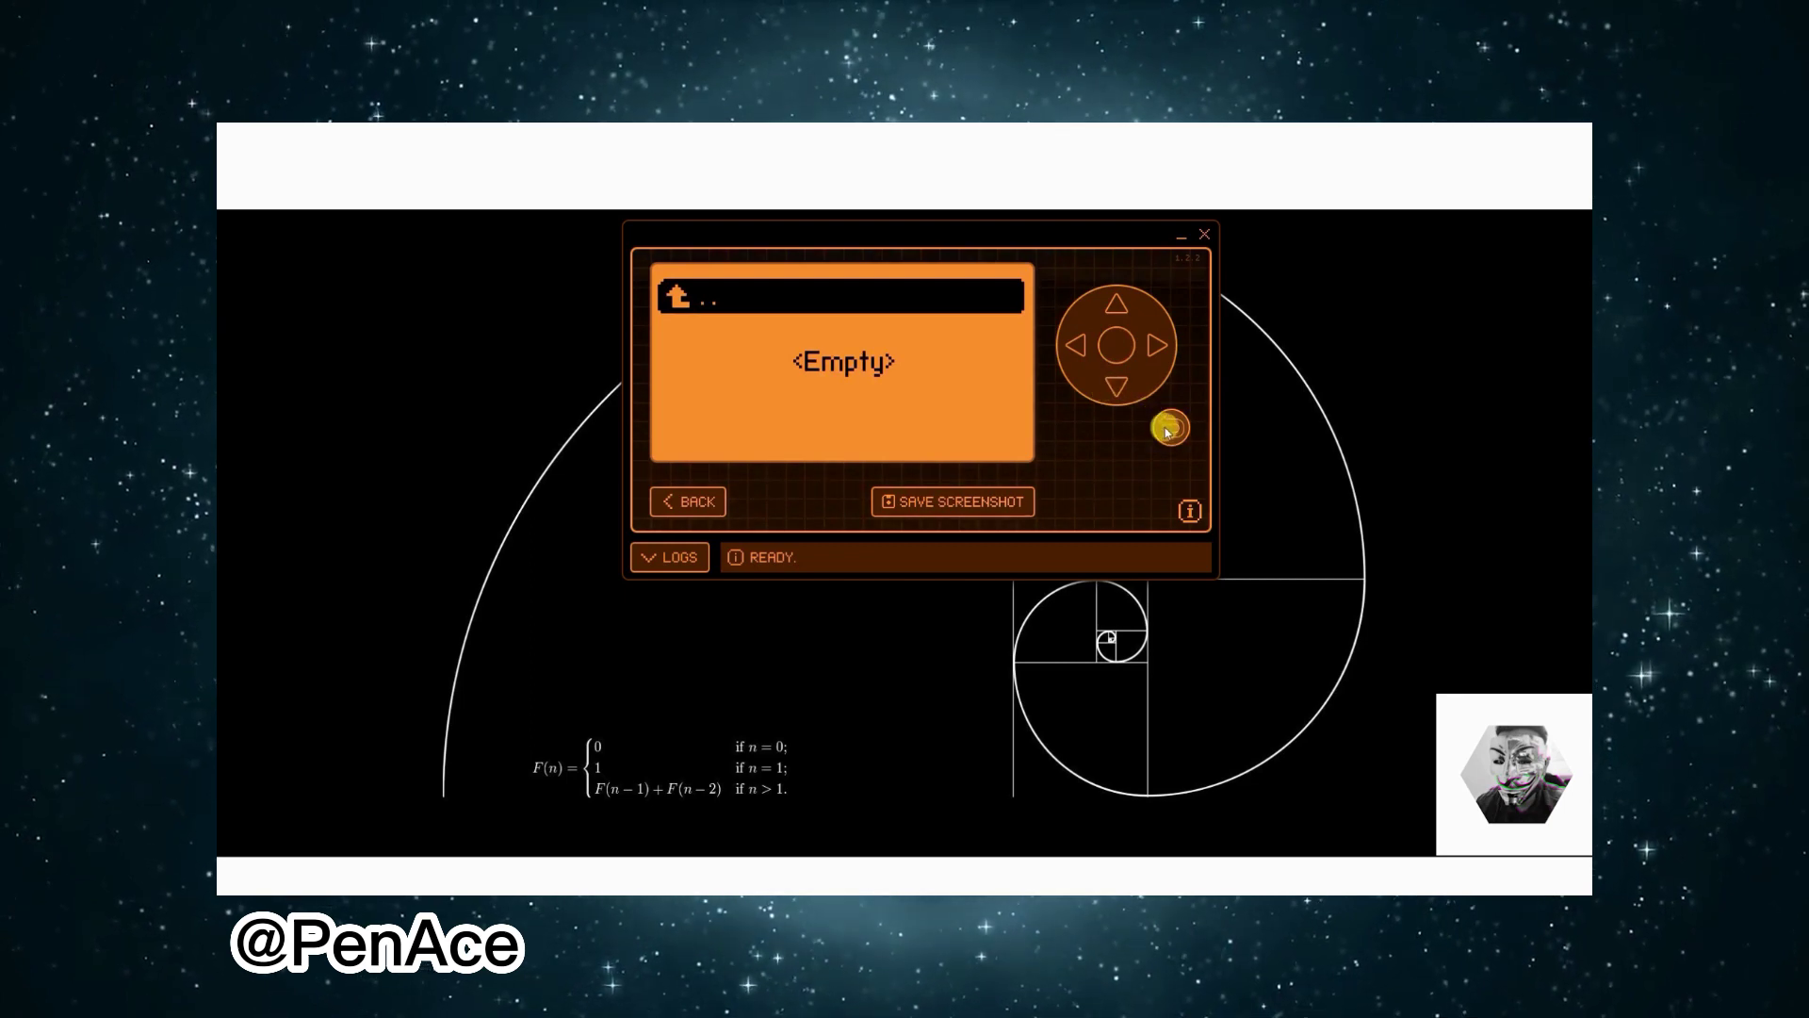
click(1169, 429)
Step: Run the Zero Tracker app at the end of the music apps list and exit it
click(1115, 385)
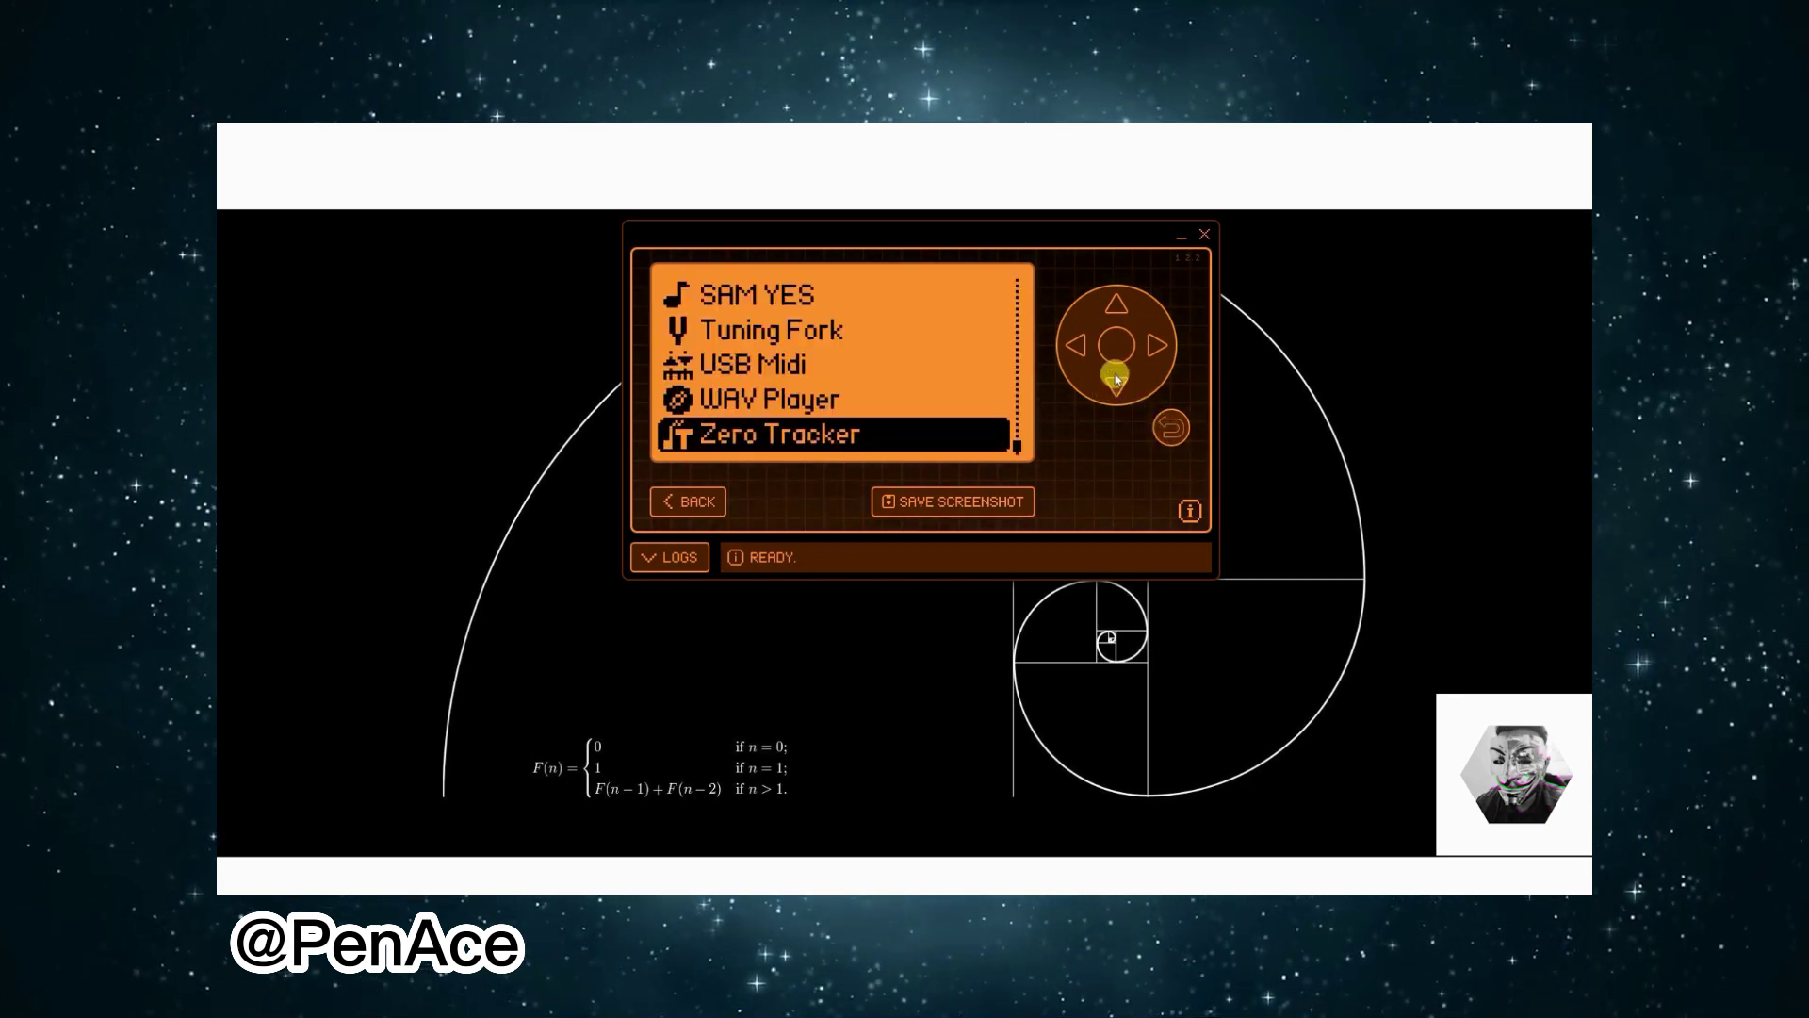
click(1113, 359)
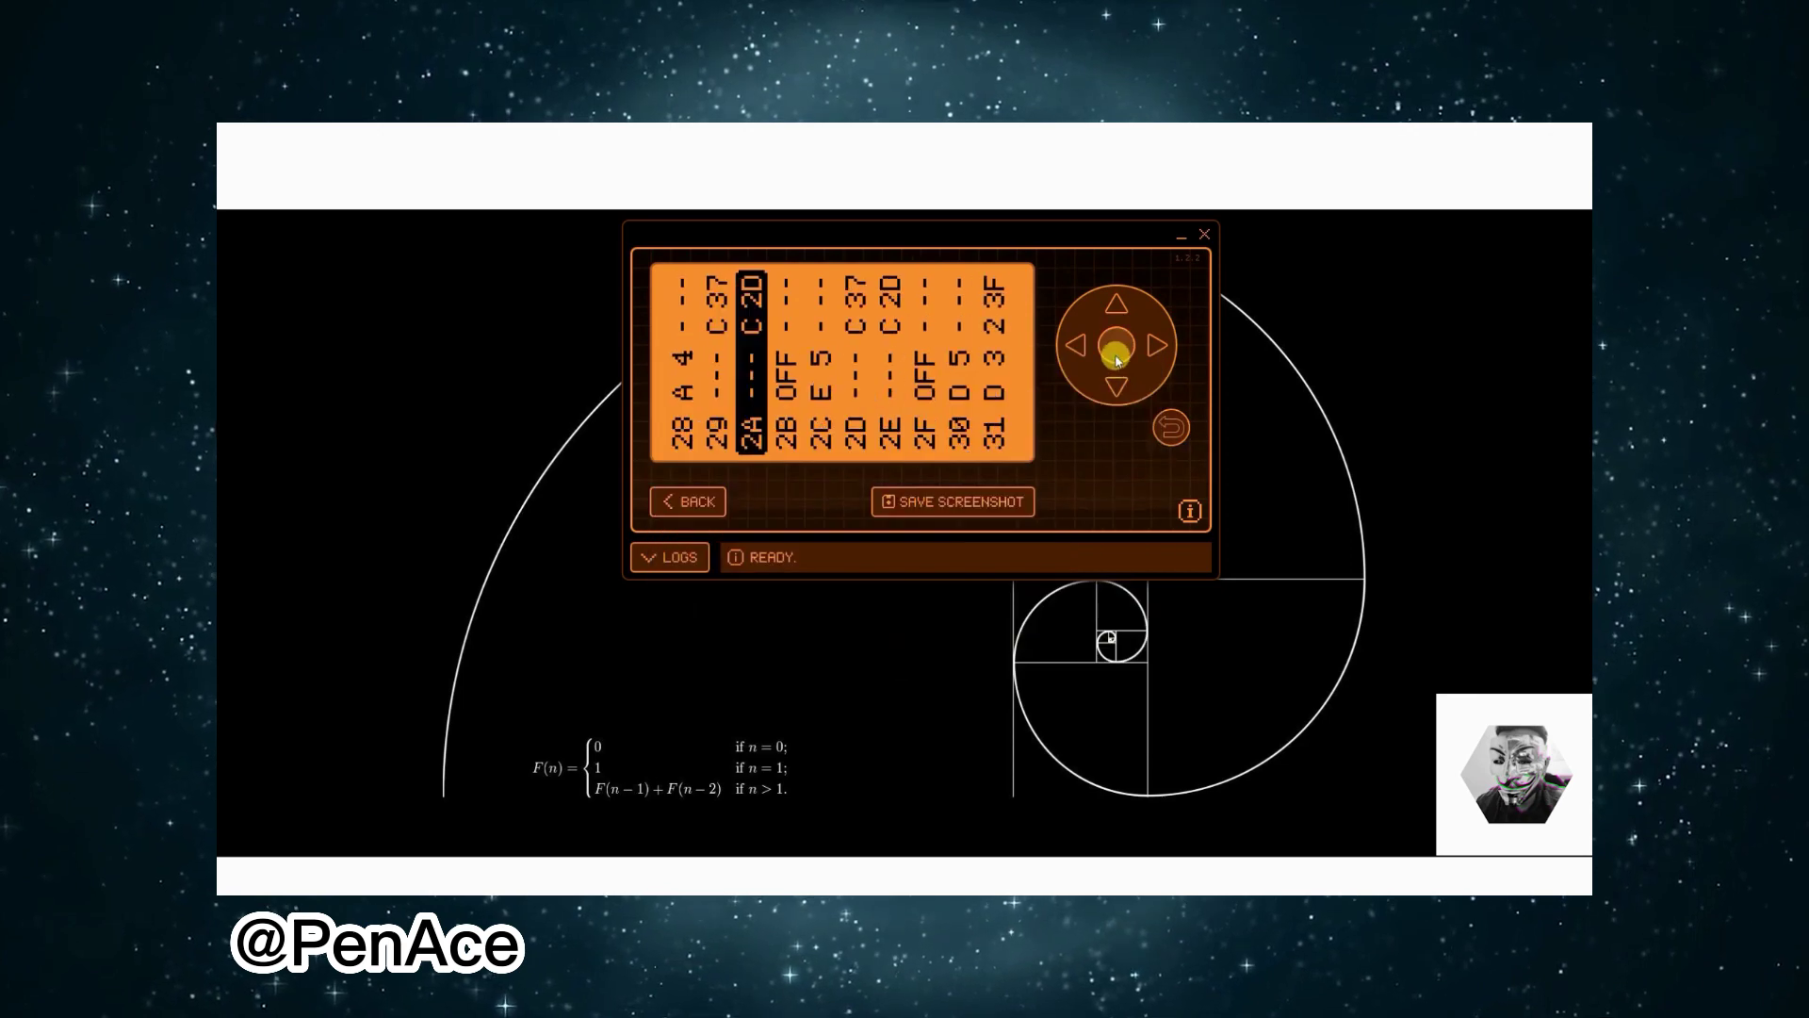
click(1171, 431)
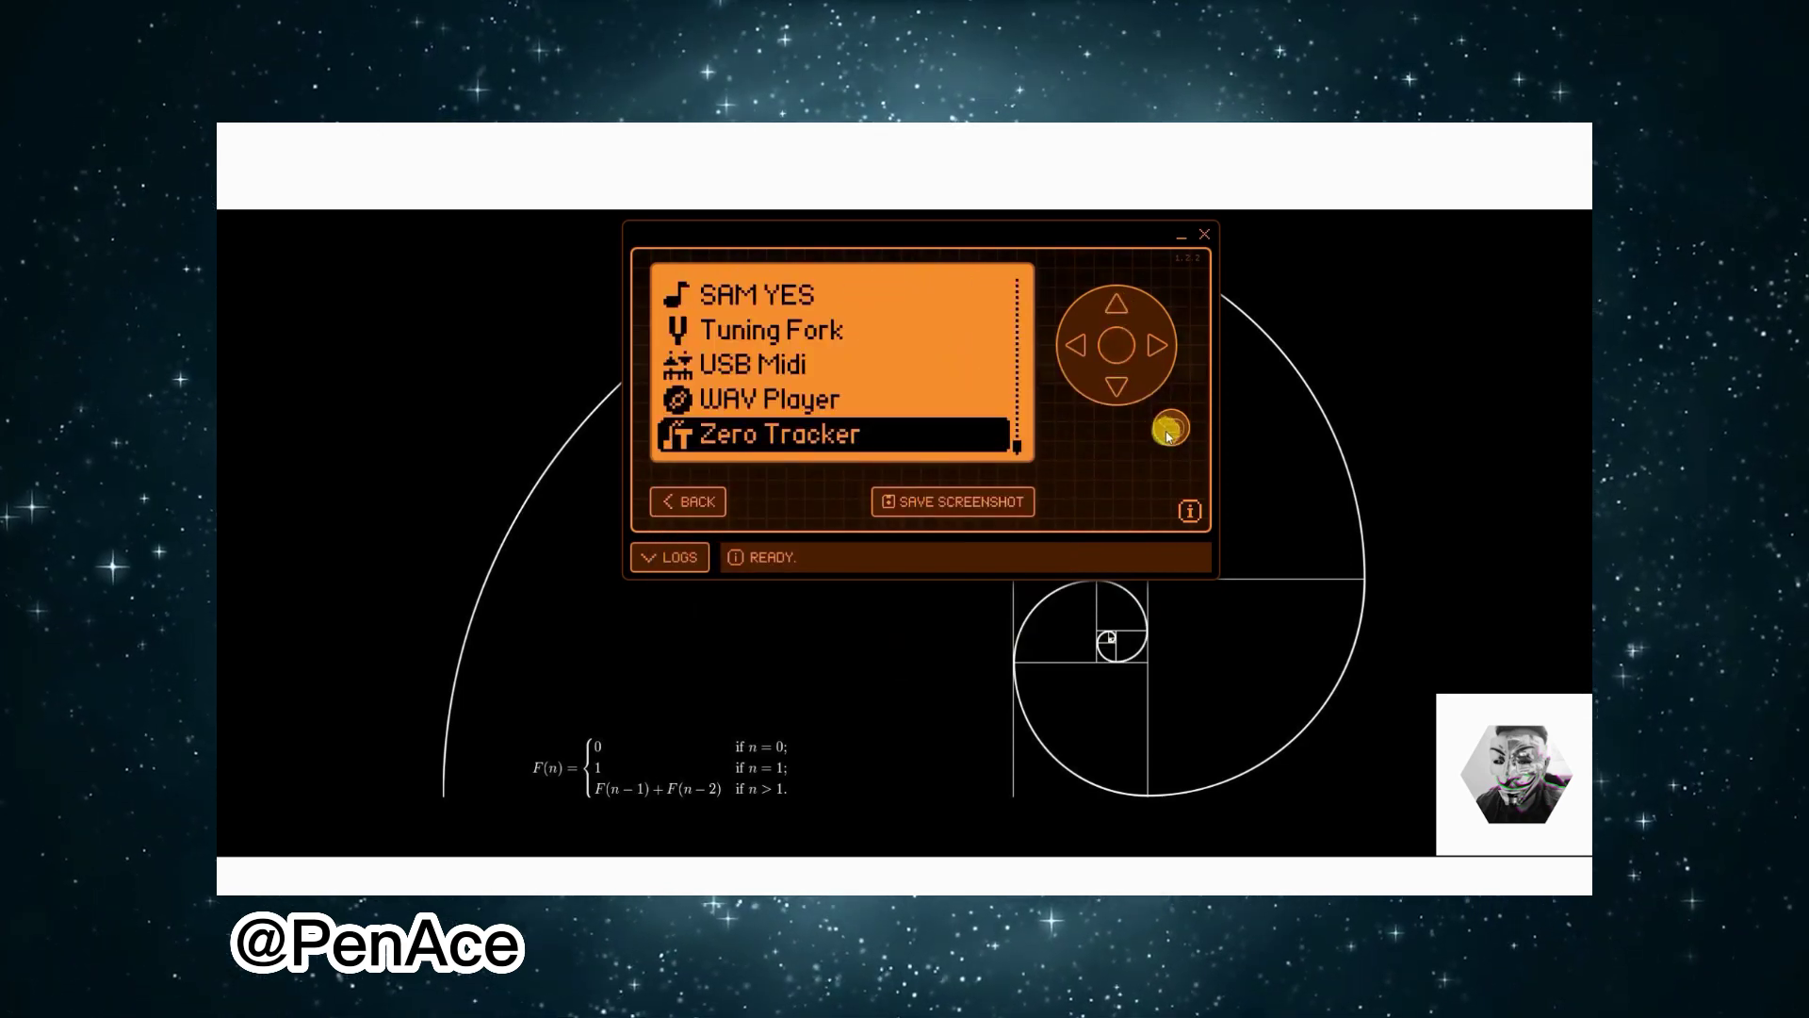
Step: Leave the Music folder and open the Tools folder in the apps list
click(1168, 431)
click(1115, 384)
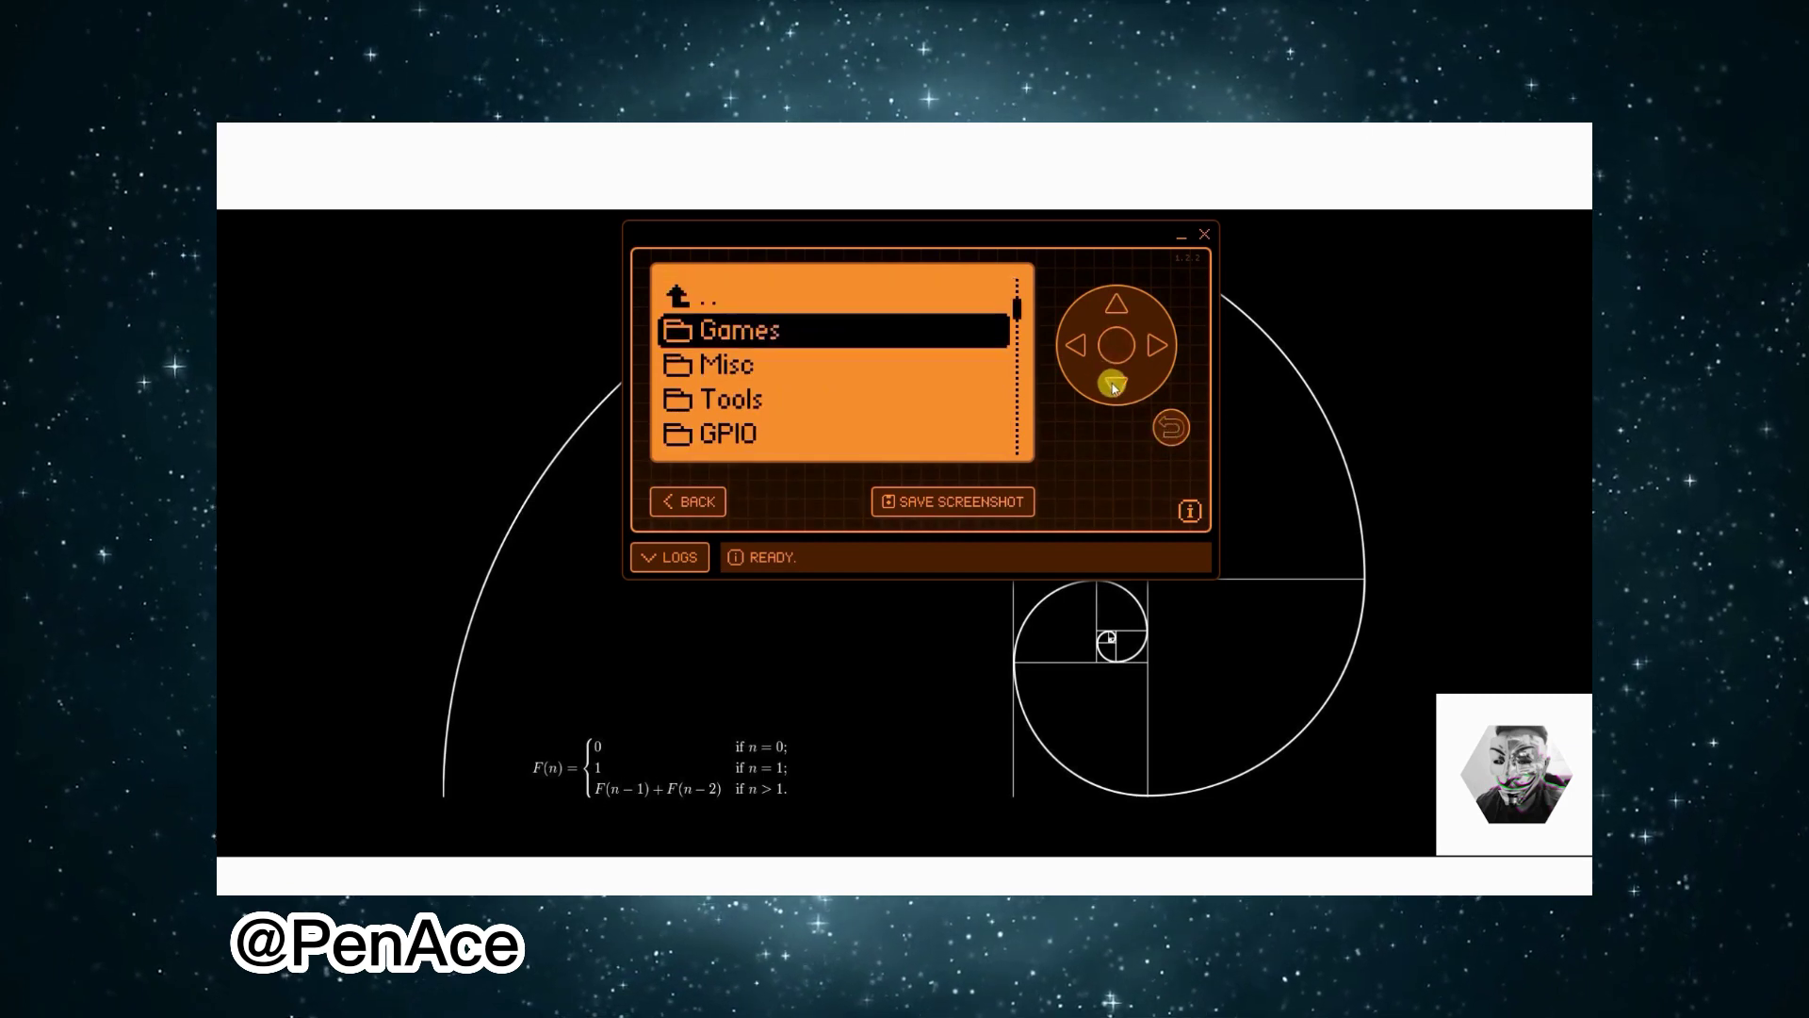
click(1114, 385)
click(1115, 384)
click(1115, 385)
click(1115, 384)
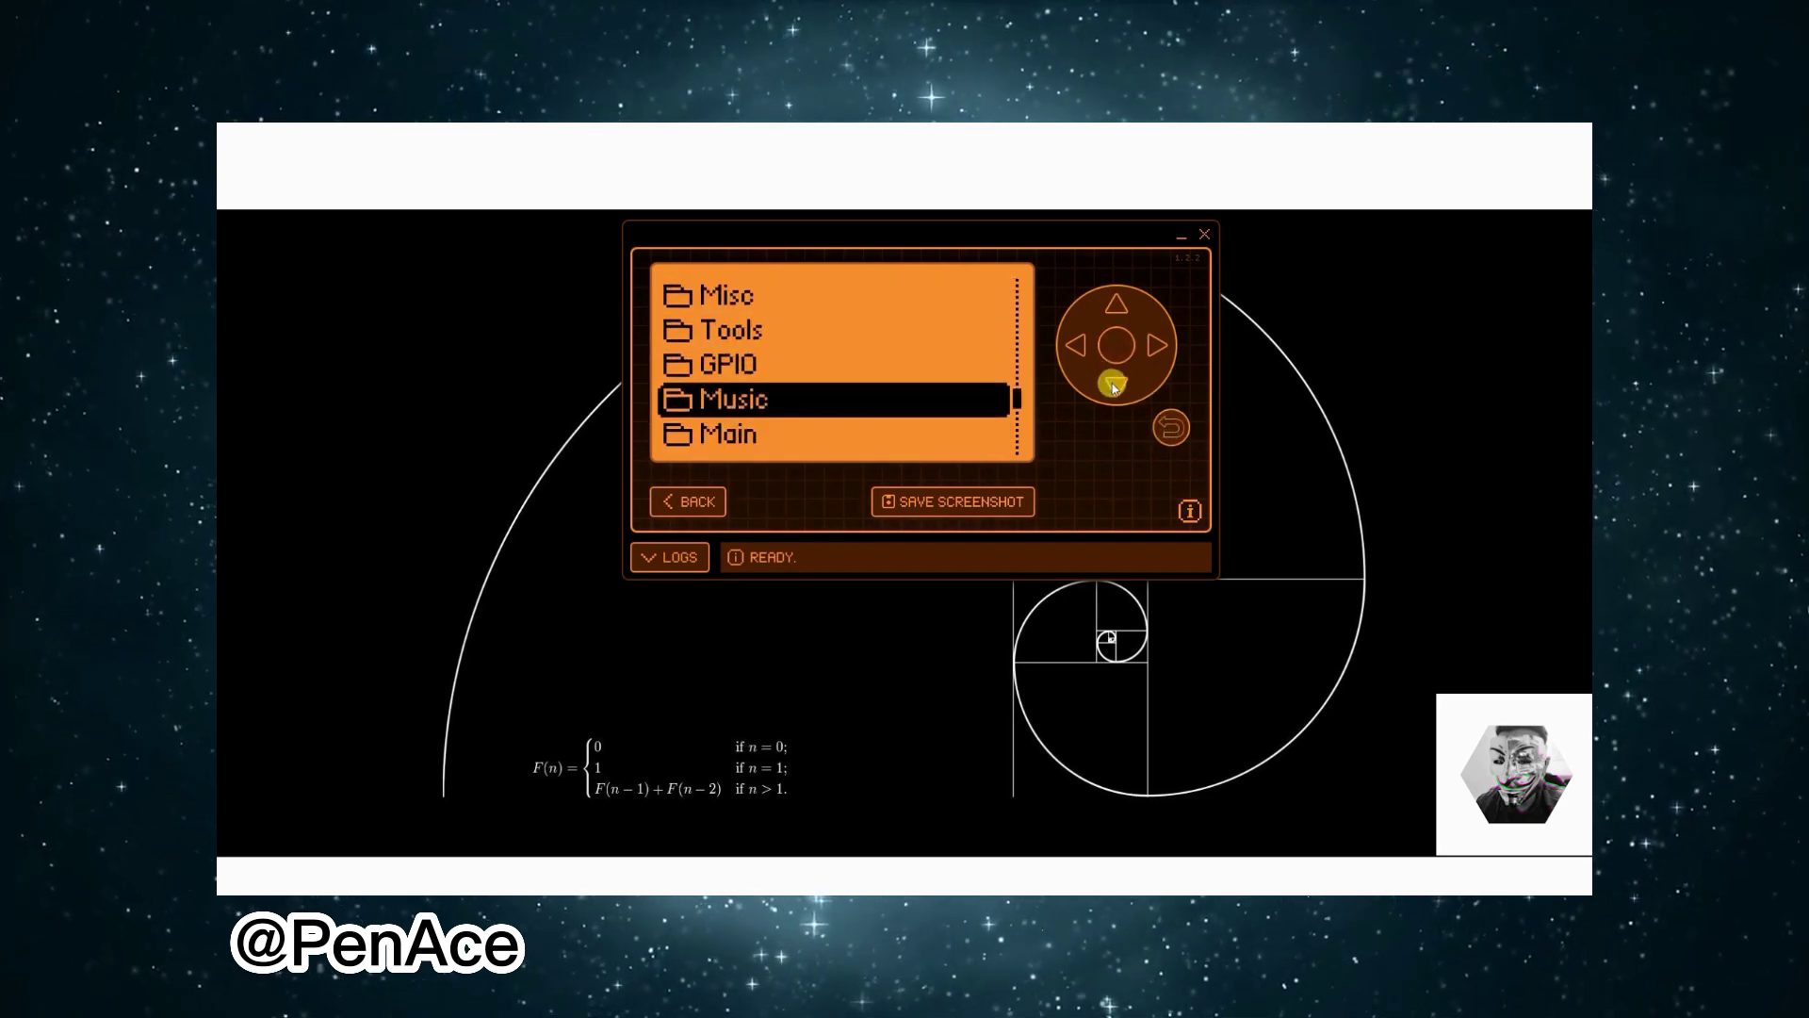
click(1114, 307)
click(1115, 307)
click(1115, 345)
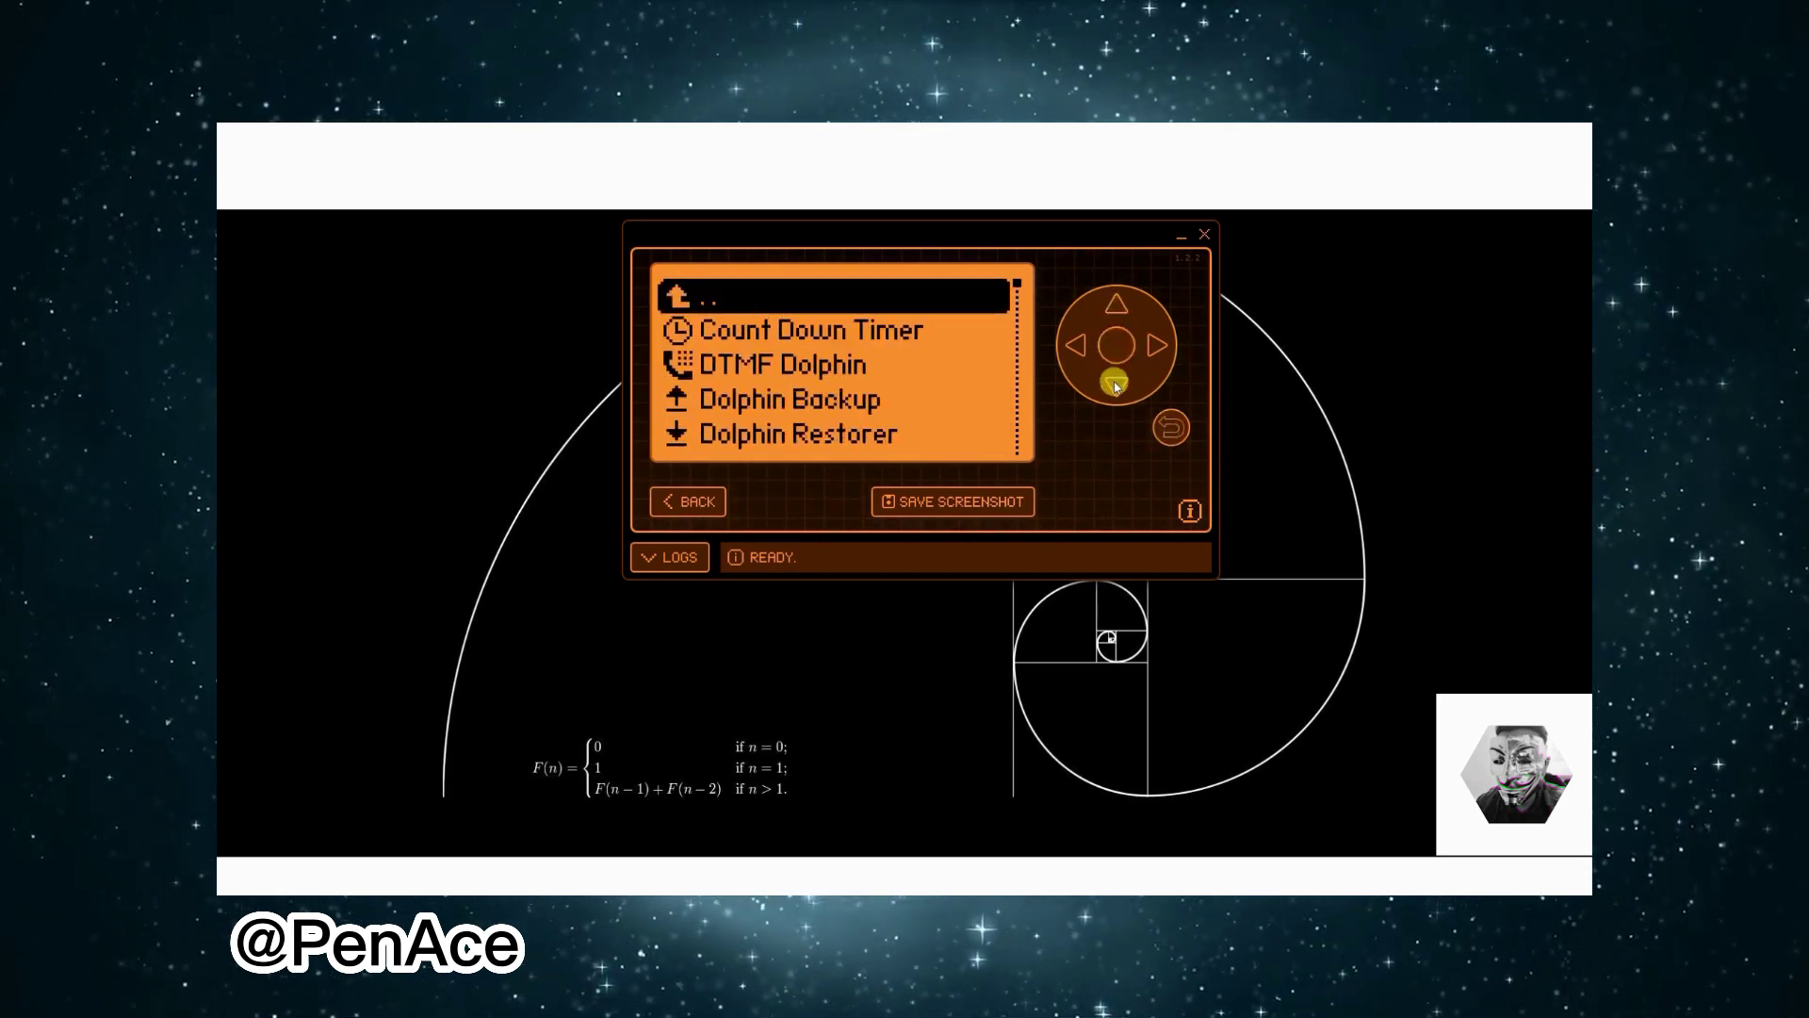
Step: Browse the first entries of the Tools folder and launch DTMF Dolphin
click(1114, 391)
click(1115, 386)
click(1115, 386)
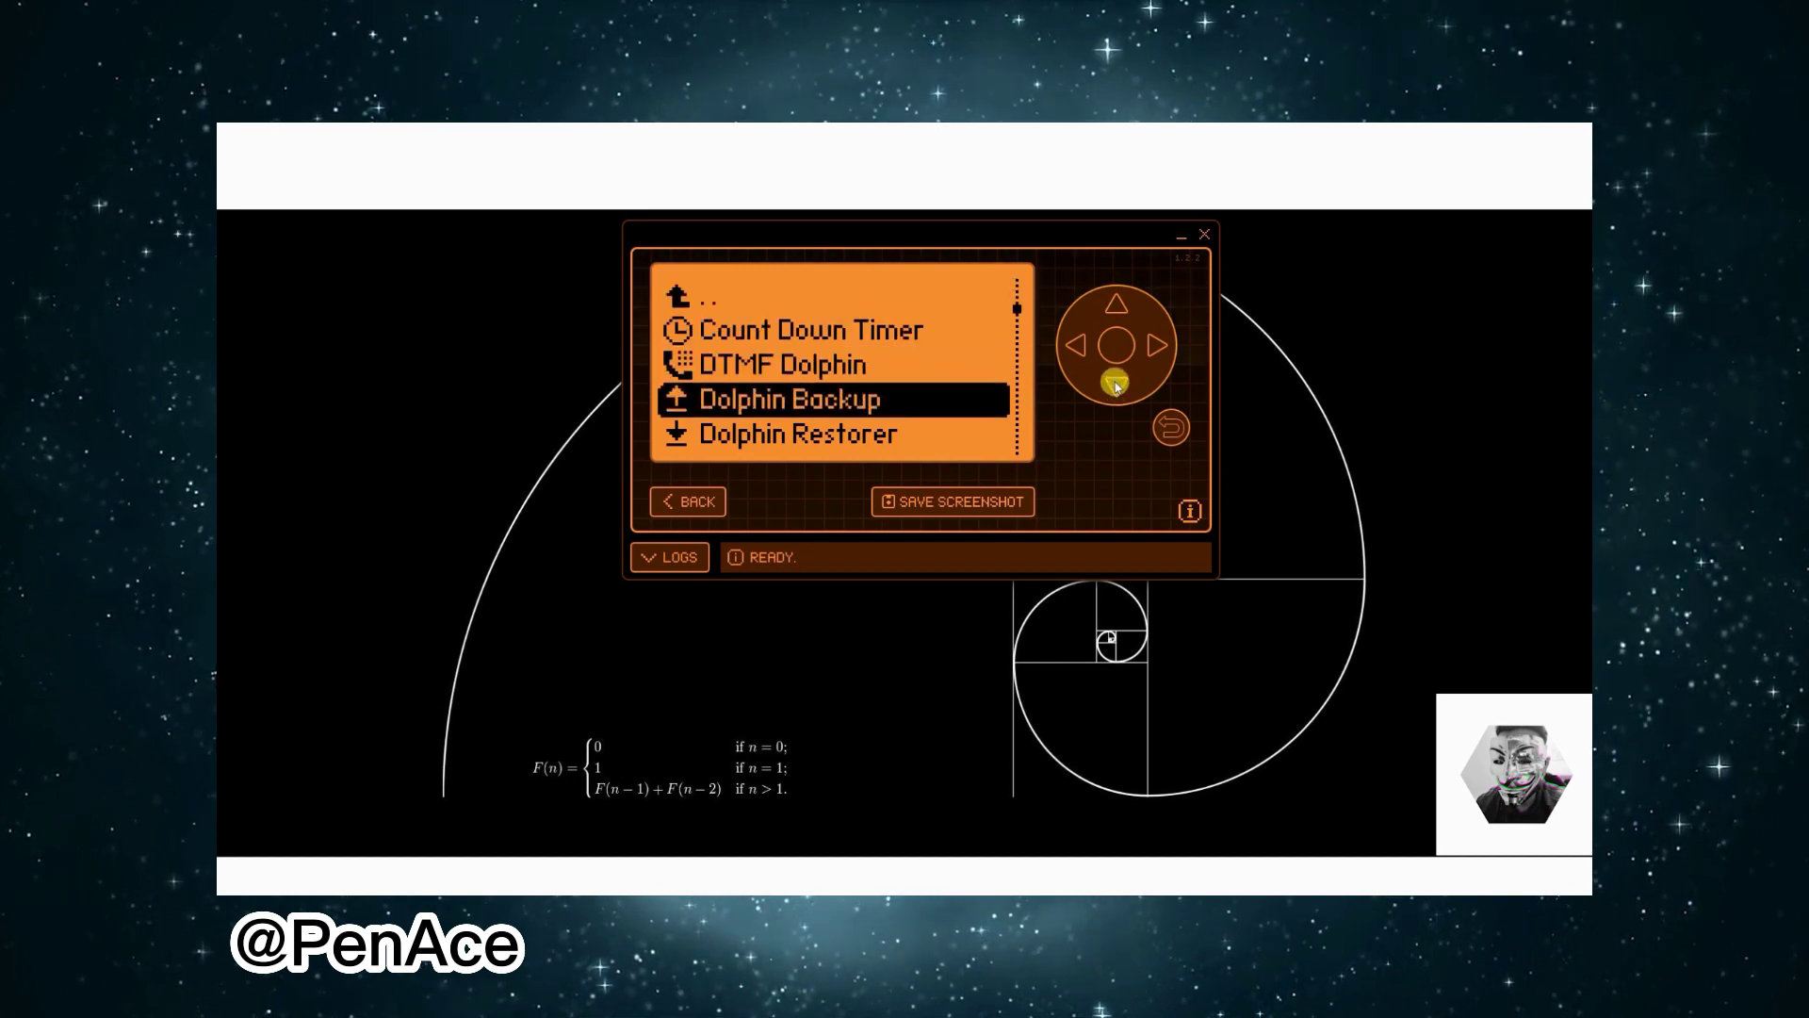
click(1115, 305)
click(1114, 304)
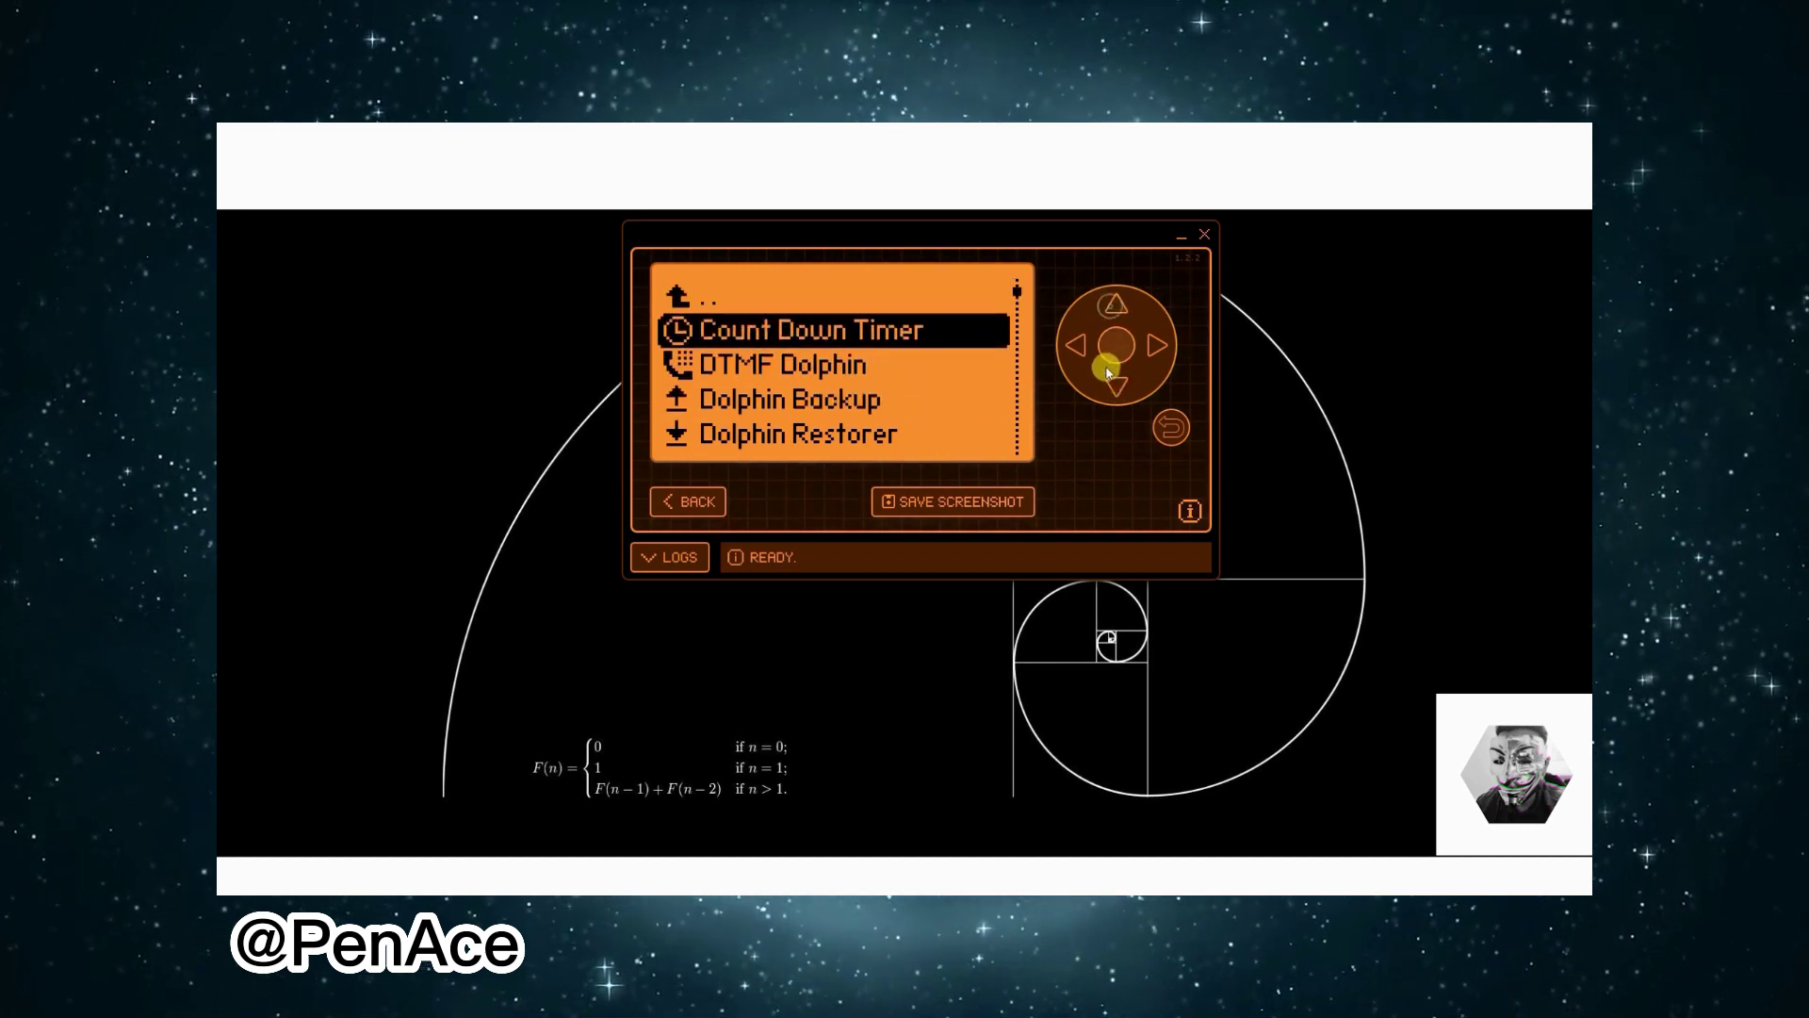
click(1111, 386)
click(1111, 387)
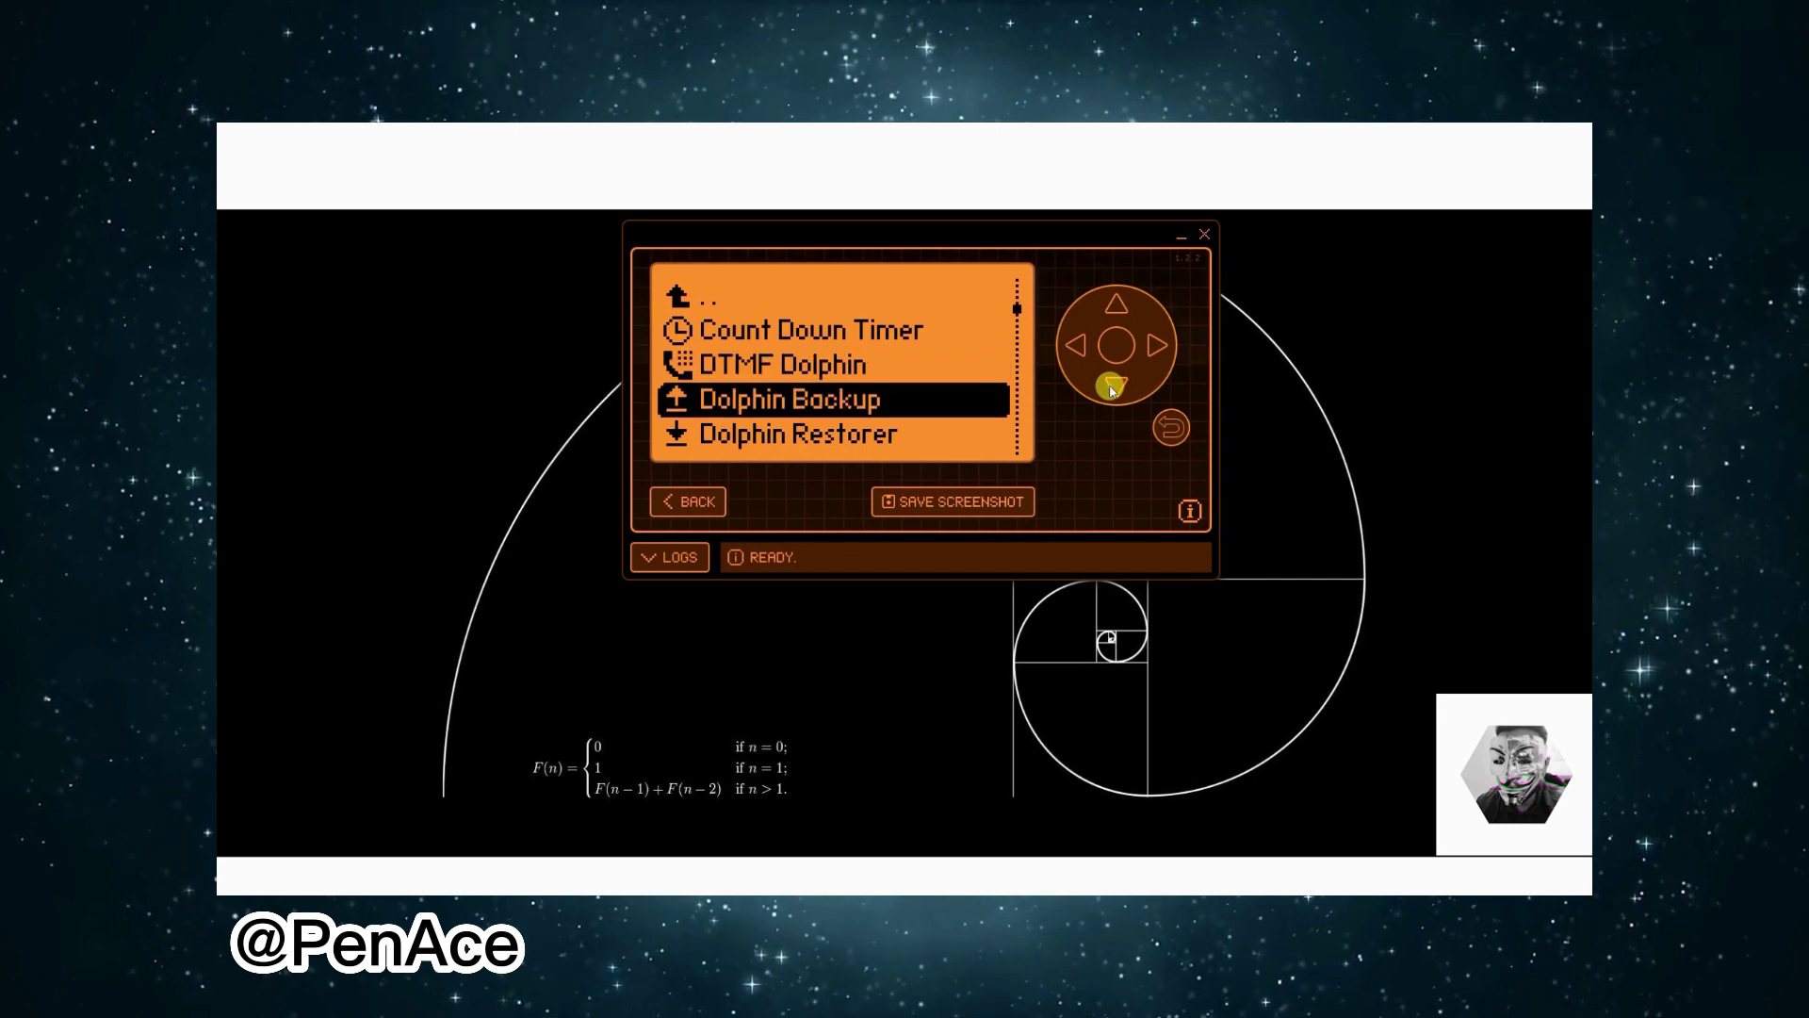
click(1115, 304)
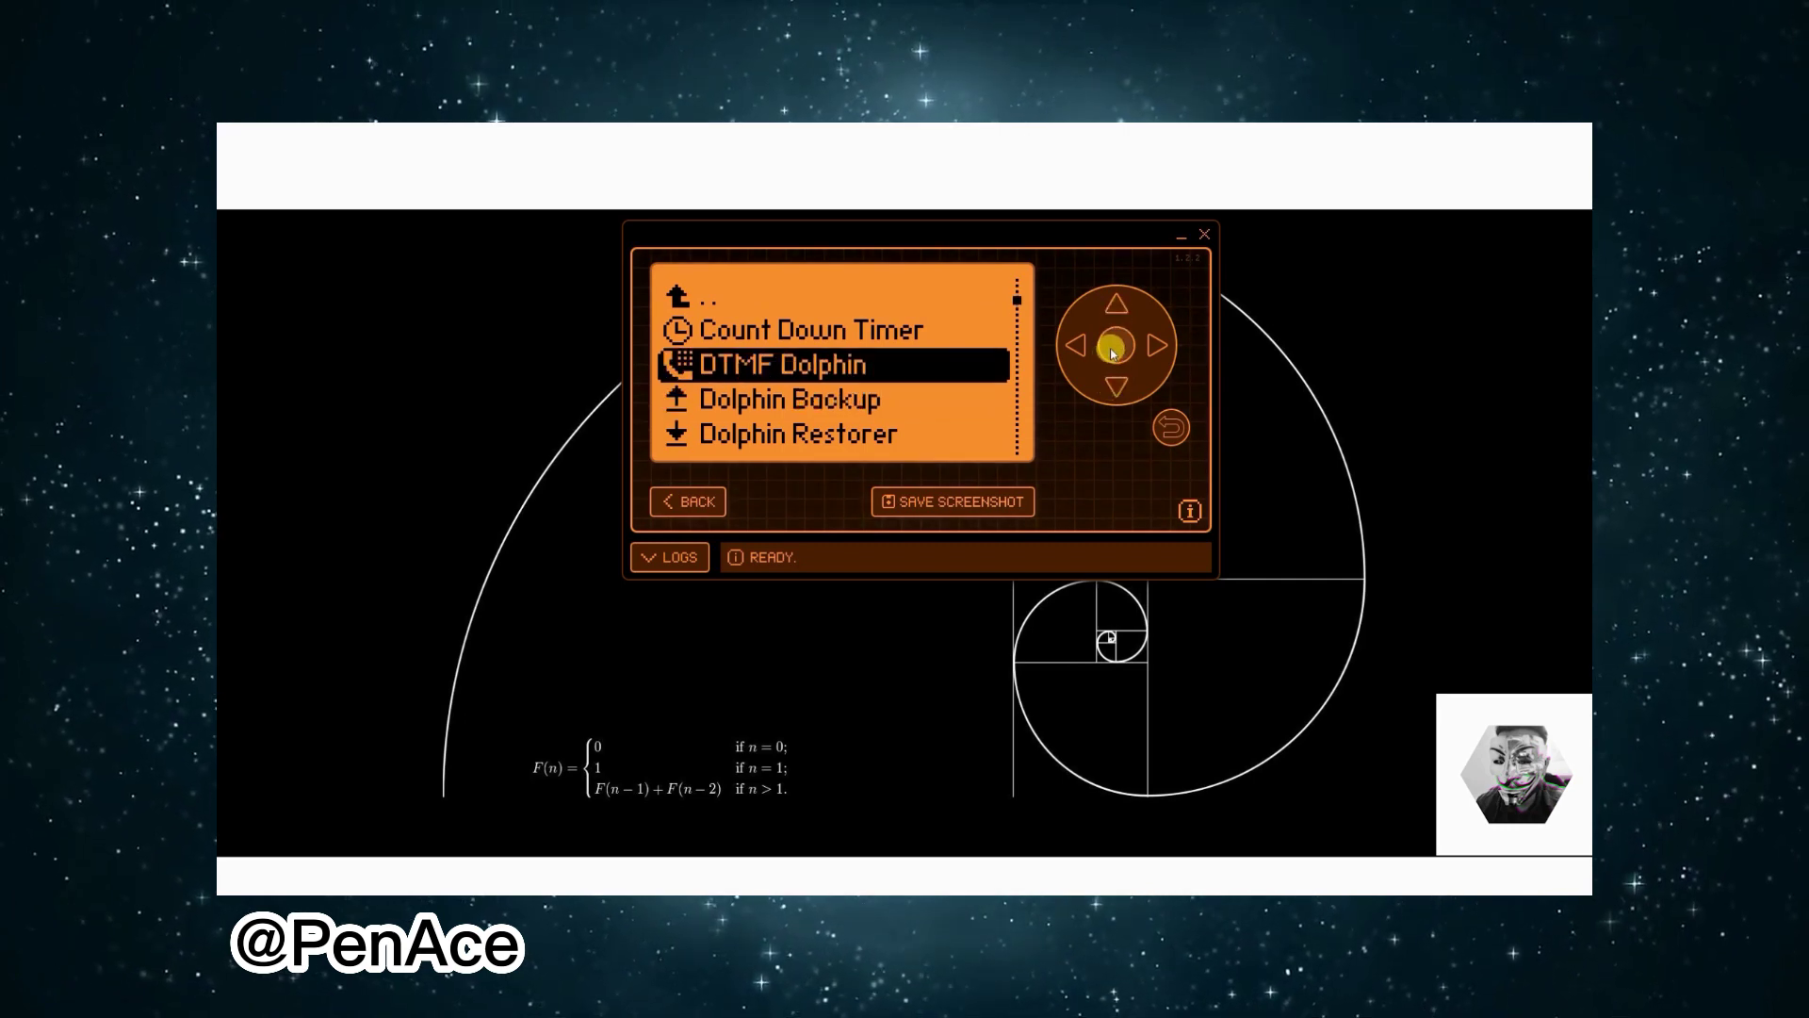
click(1117, 344)
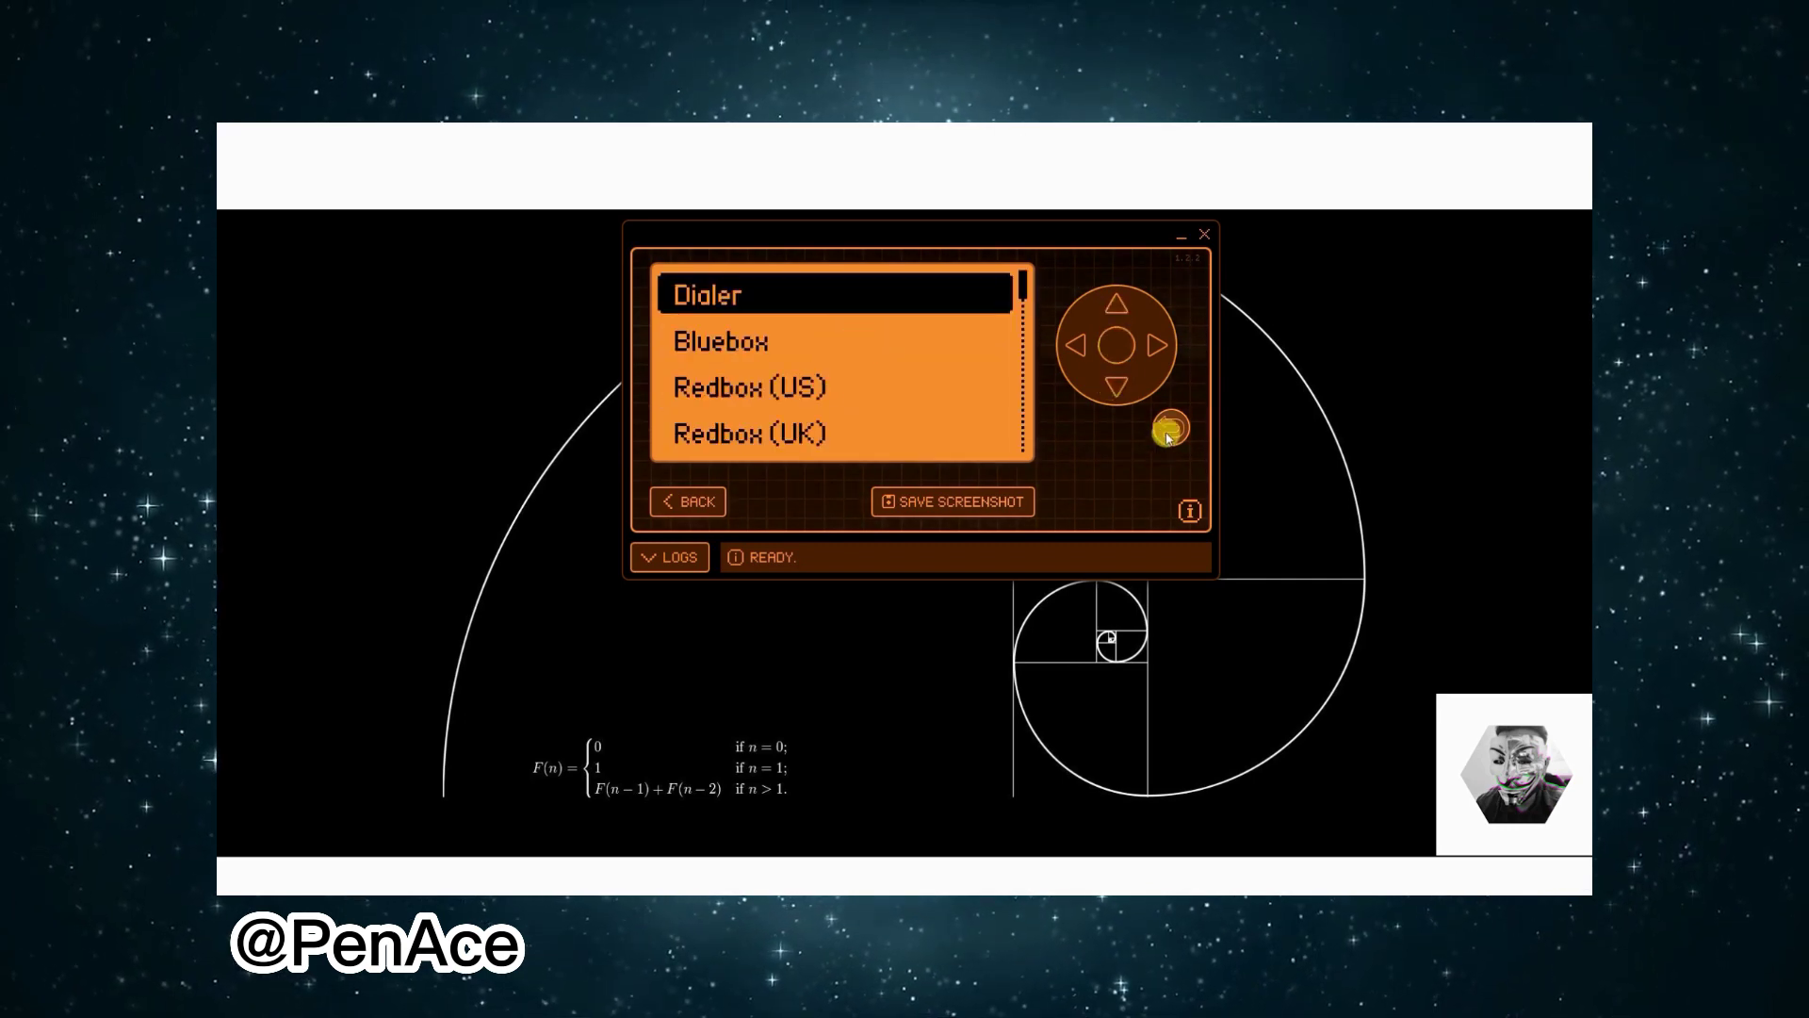
Step: Open the Redbox (UK) tone set in DTMF Dolphin
click(1112, 388)
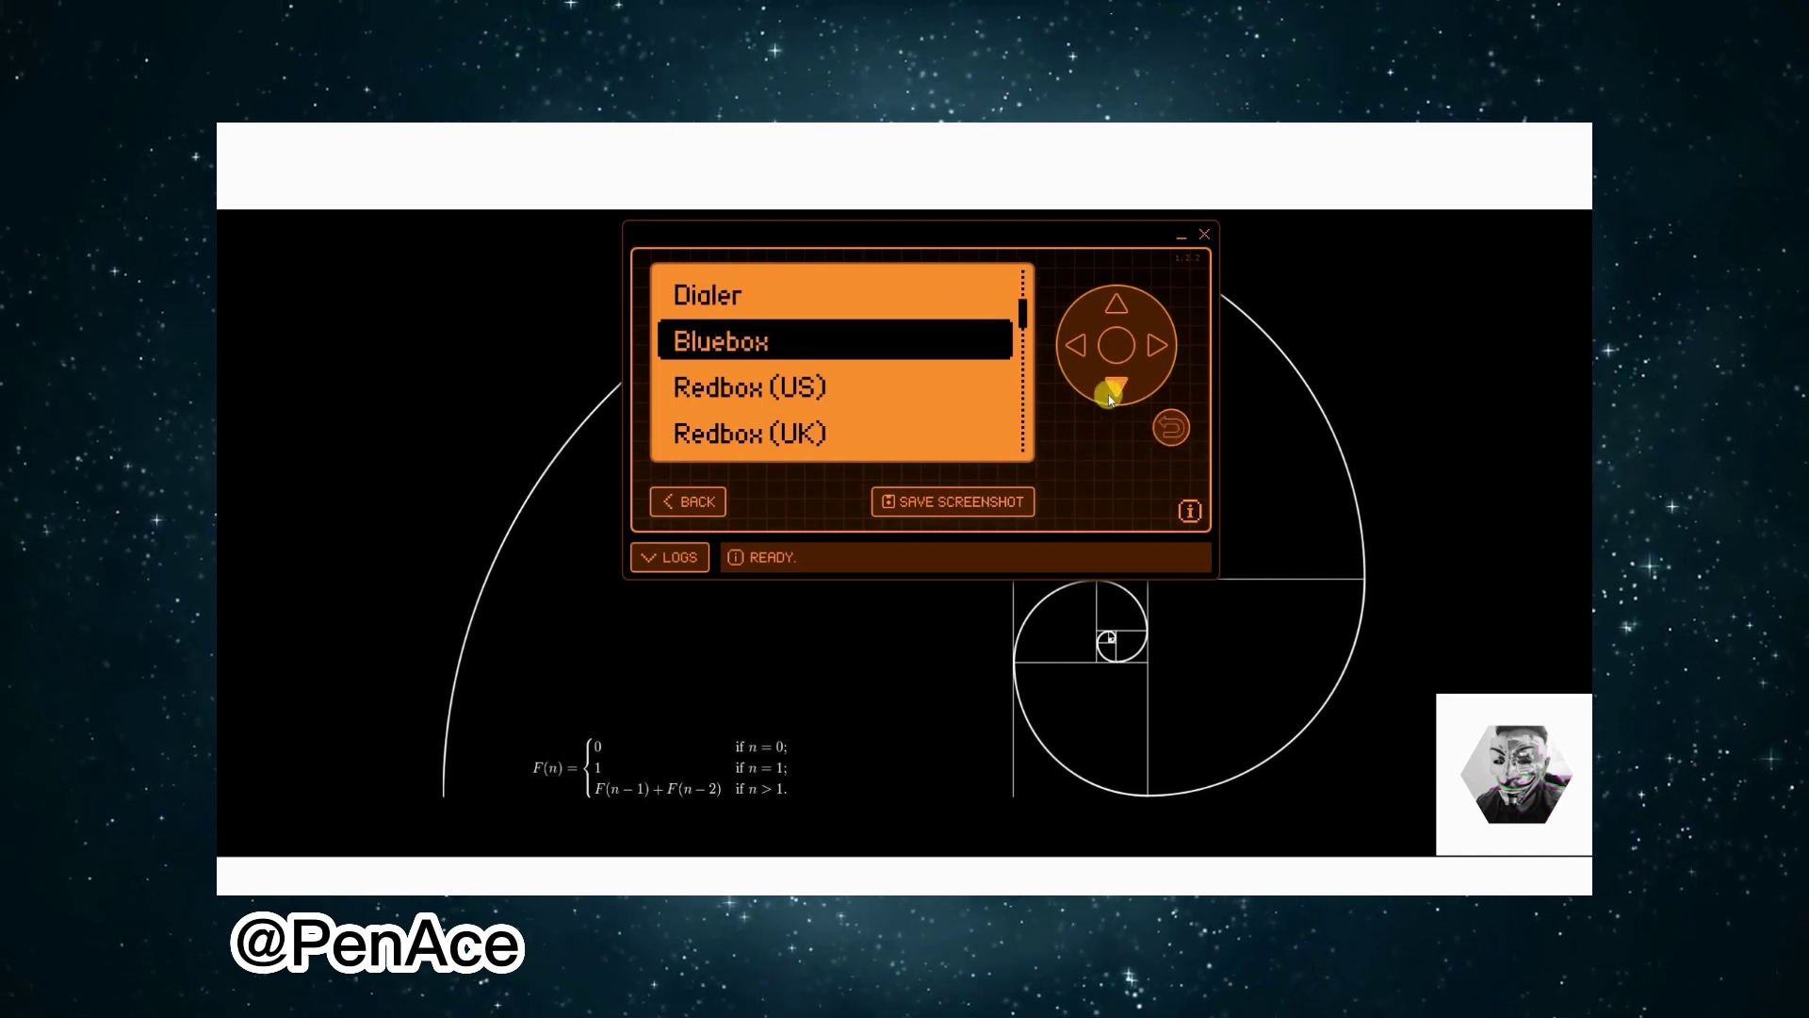
click(1111, 389)
click(1111, 388)
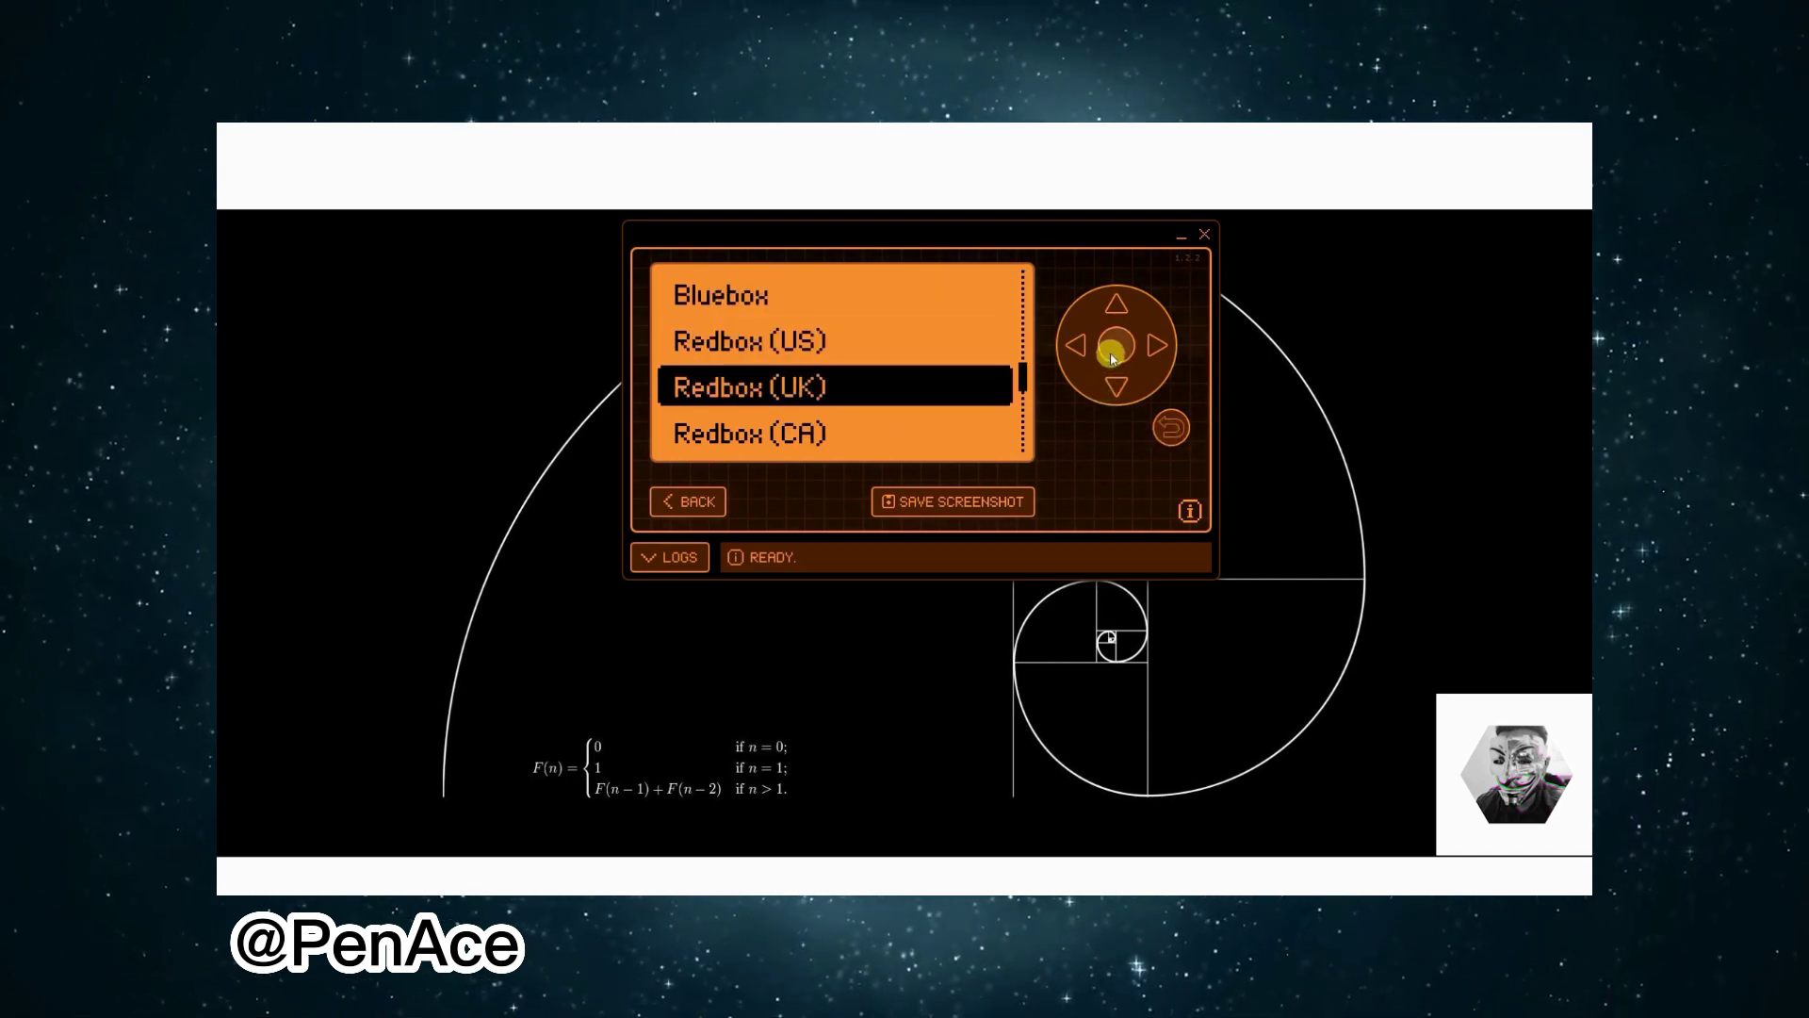
click(1113, 348)
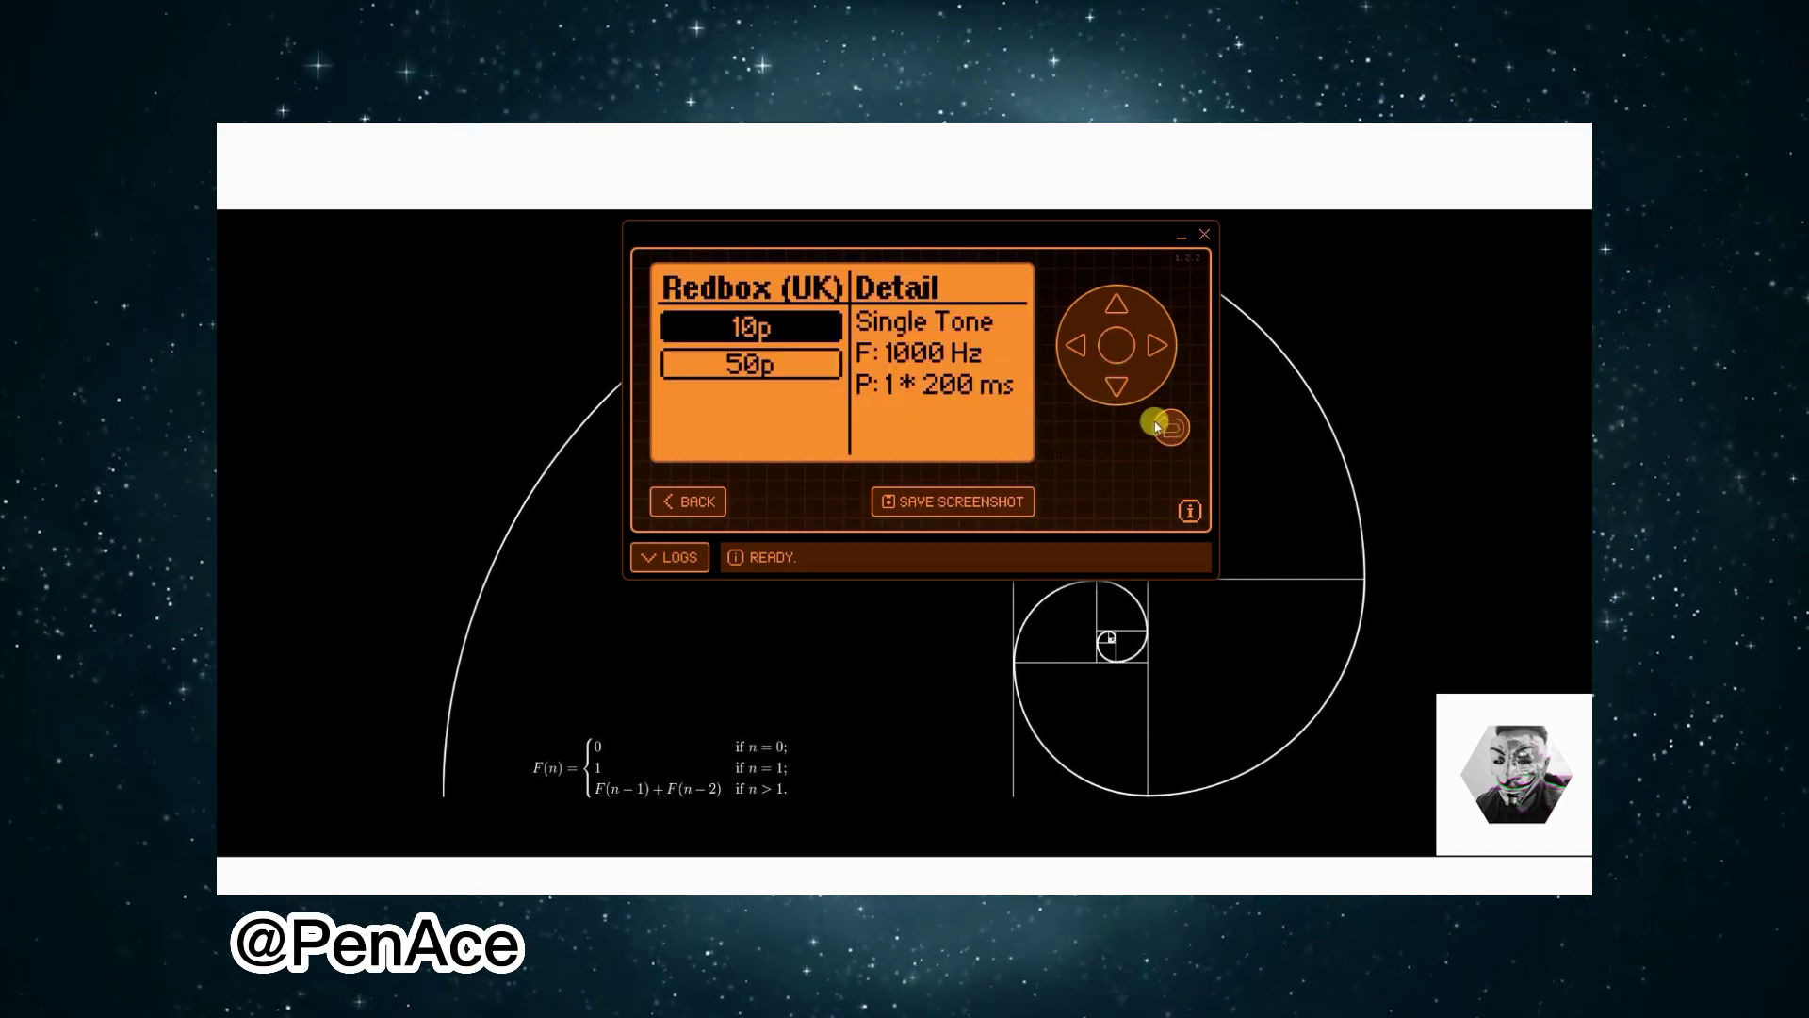
Step: Play the 10p and 50p Redbox (UK) tones, finishing with 10p again
click(1115, 348)
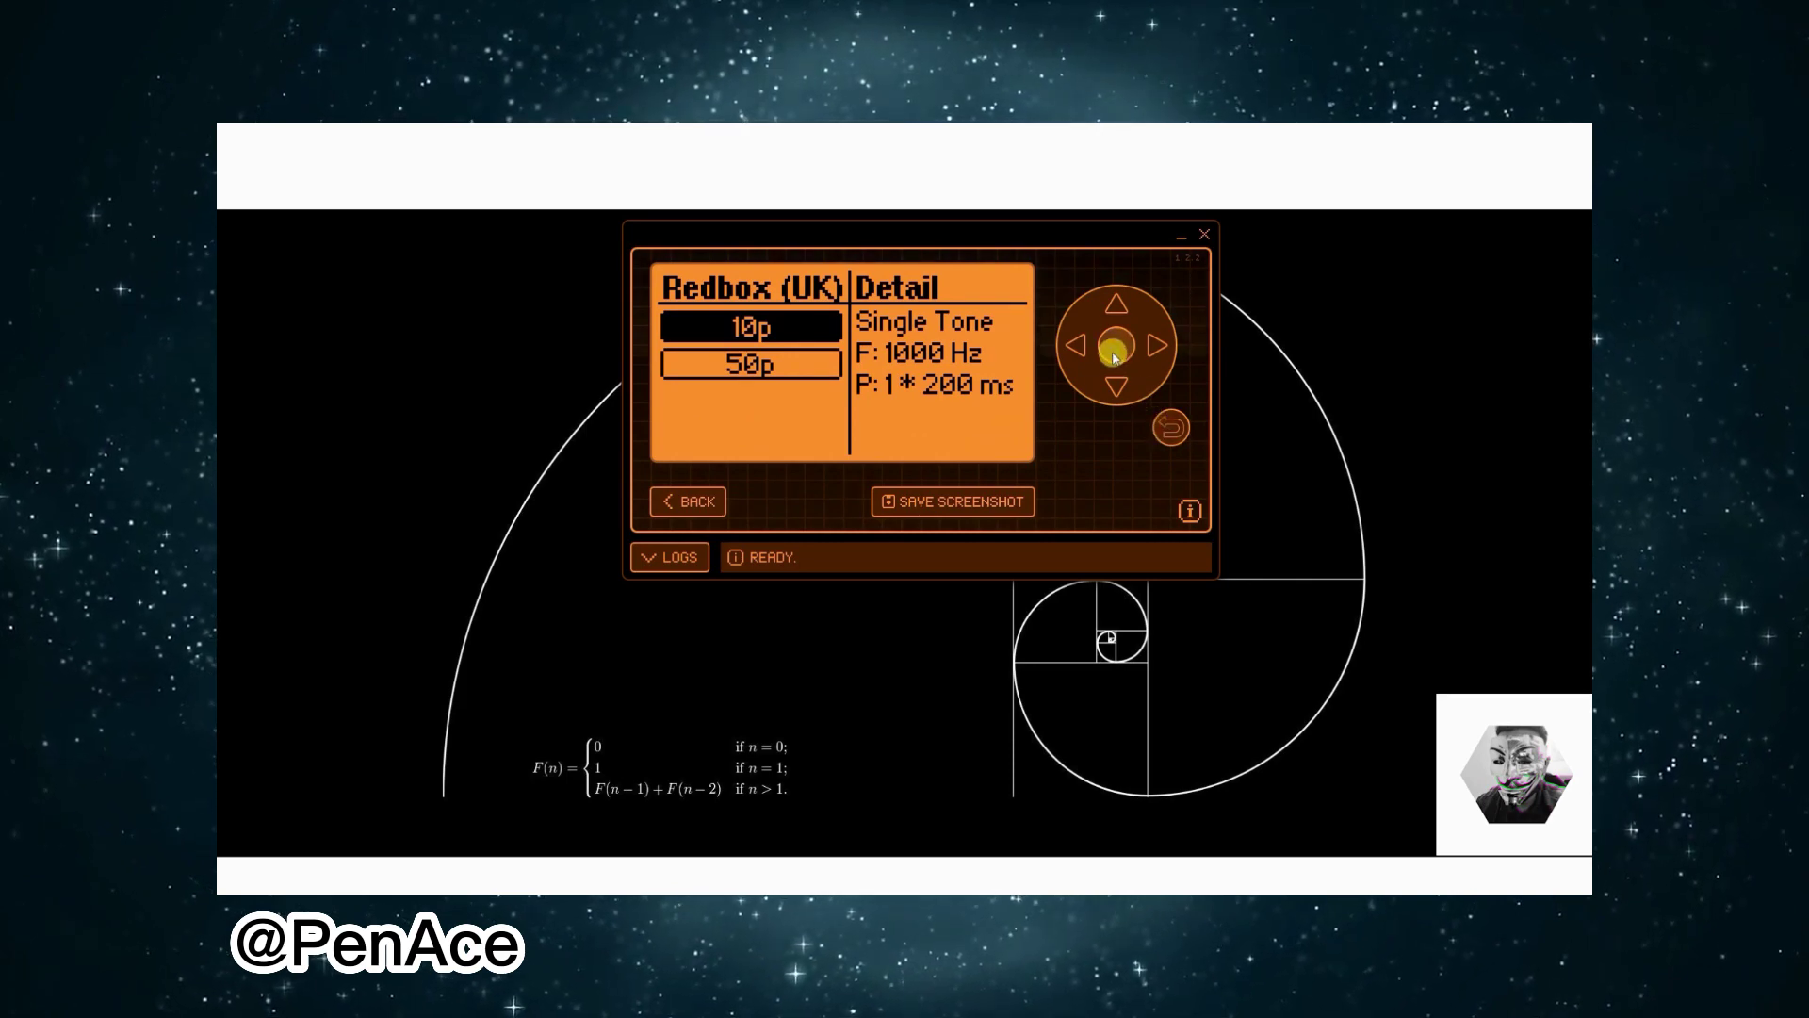
click(1116, 385)
click(1113, 351)
click(1115, 303)
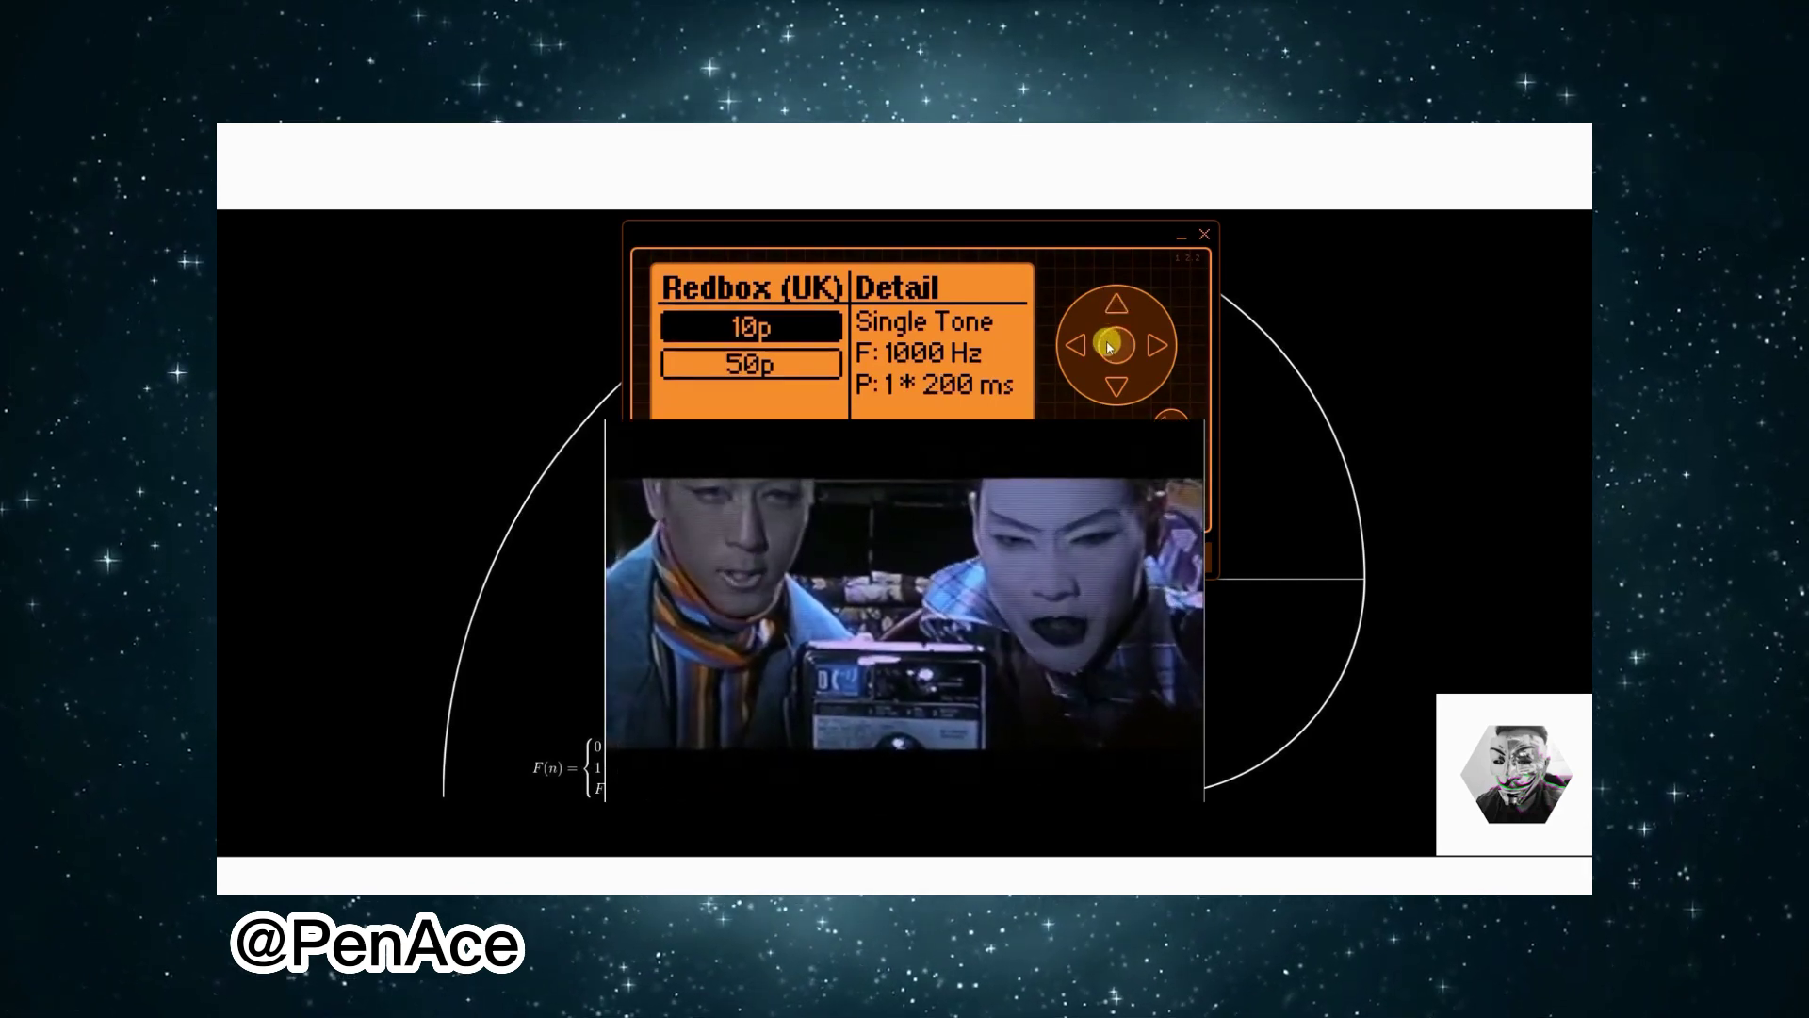
click(1109, 346)
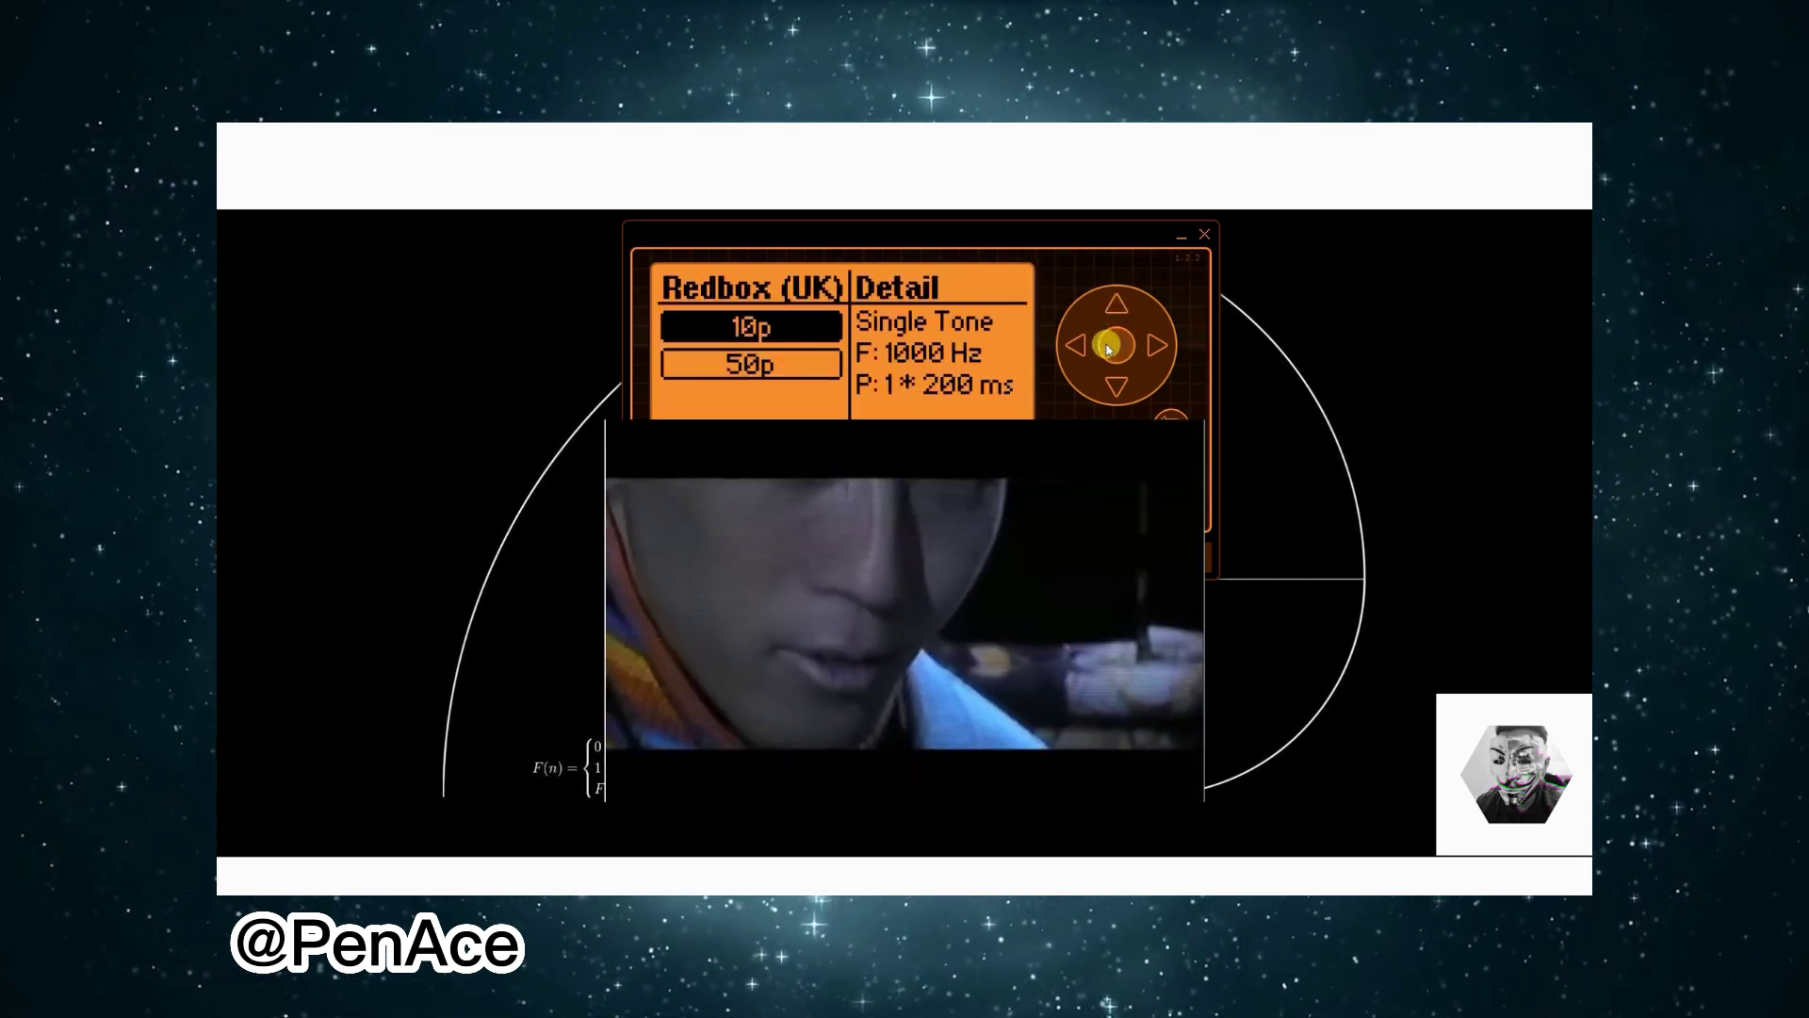
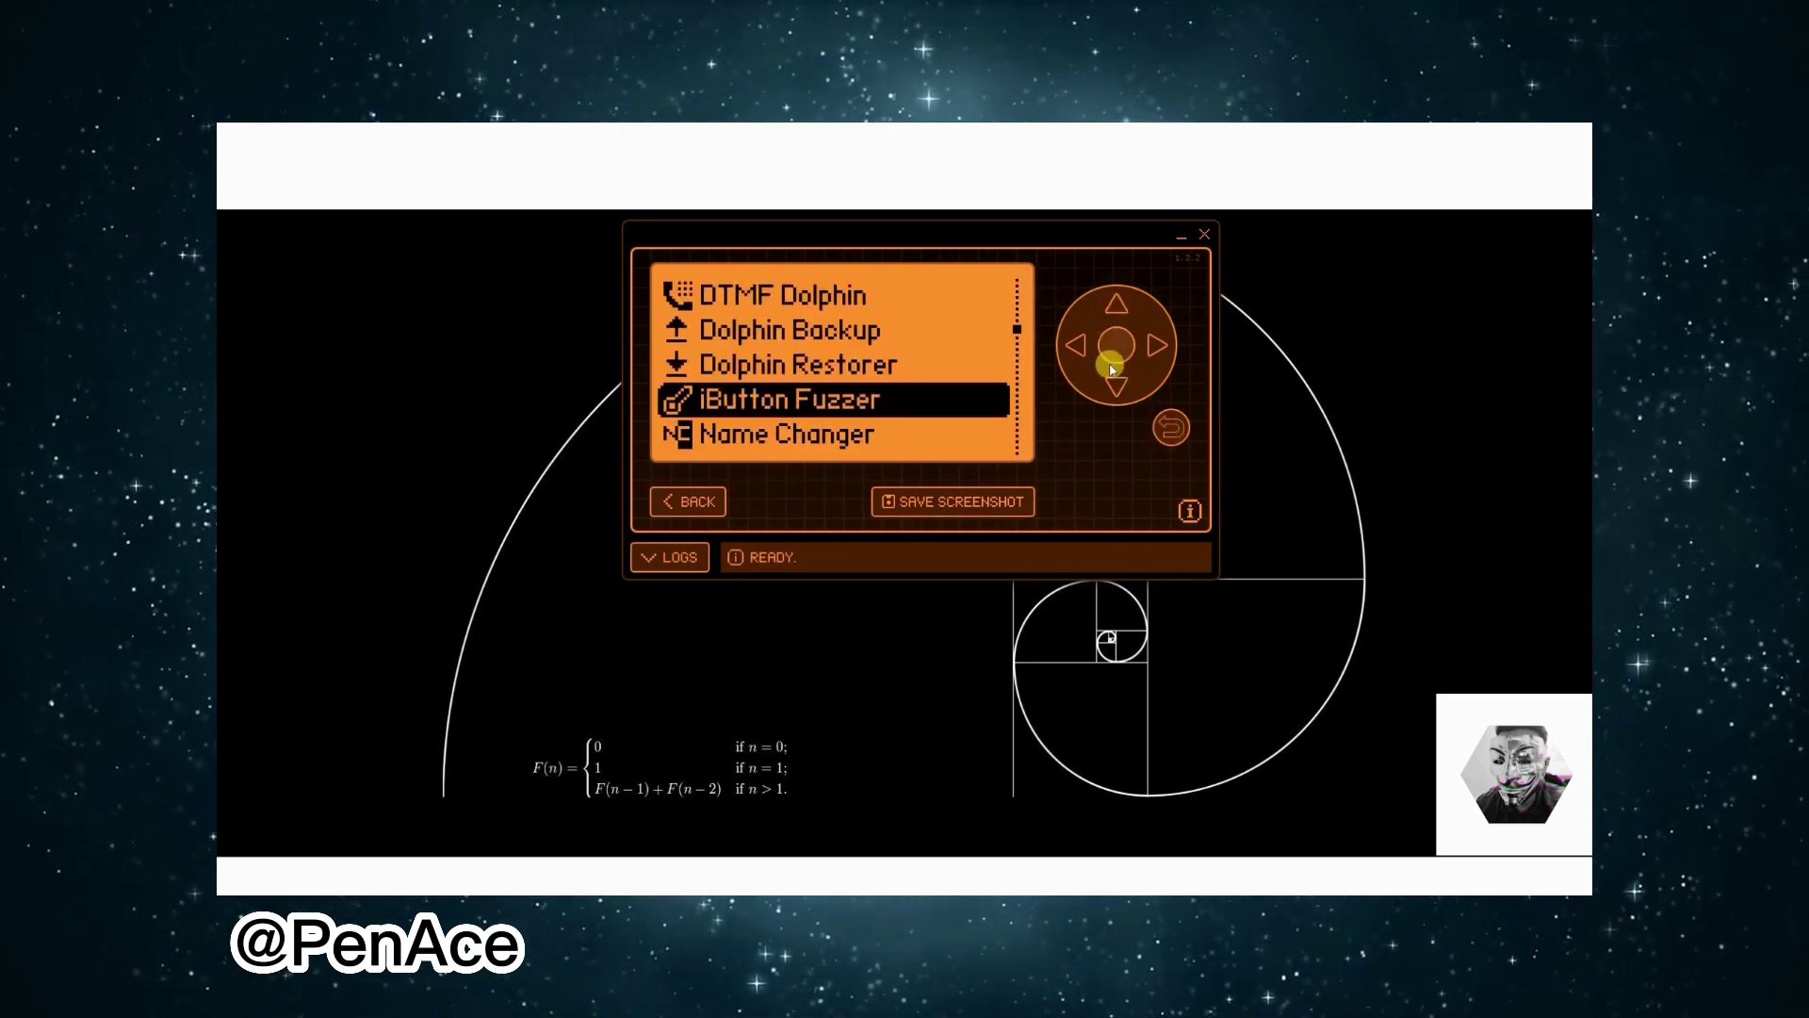
Step: Launch Name Changer from the Tools folder, enter PenAce as the Flipper name and save it
click(1114, 388)
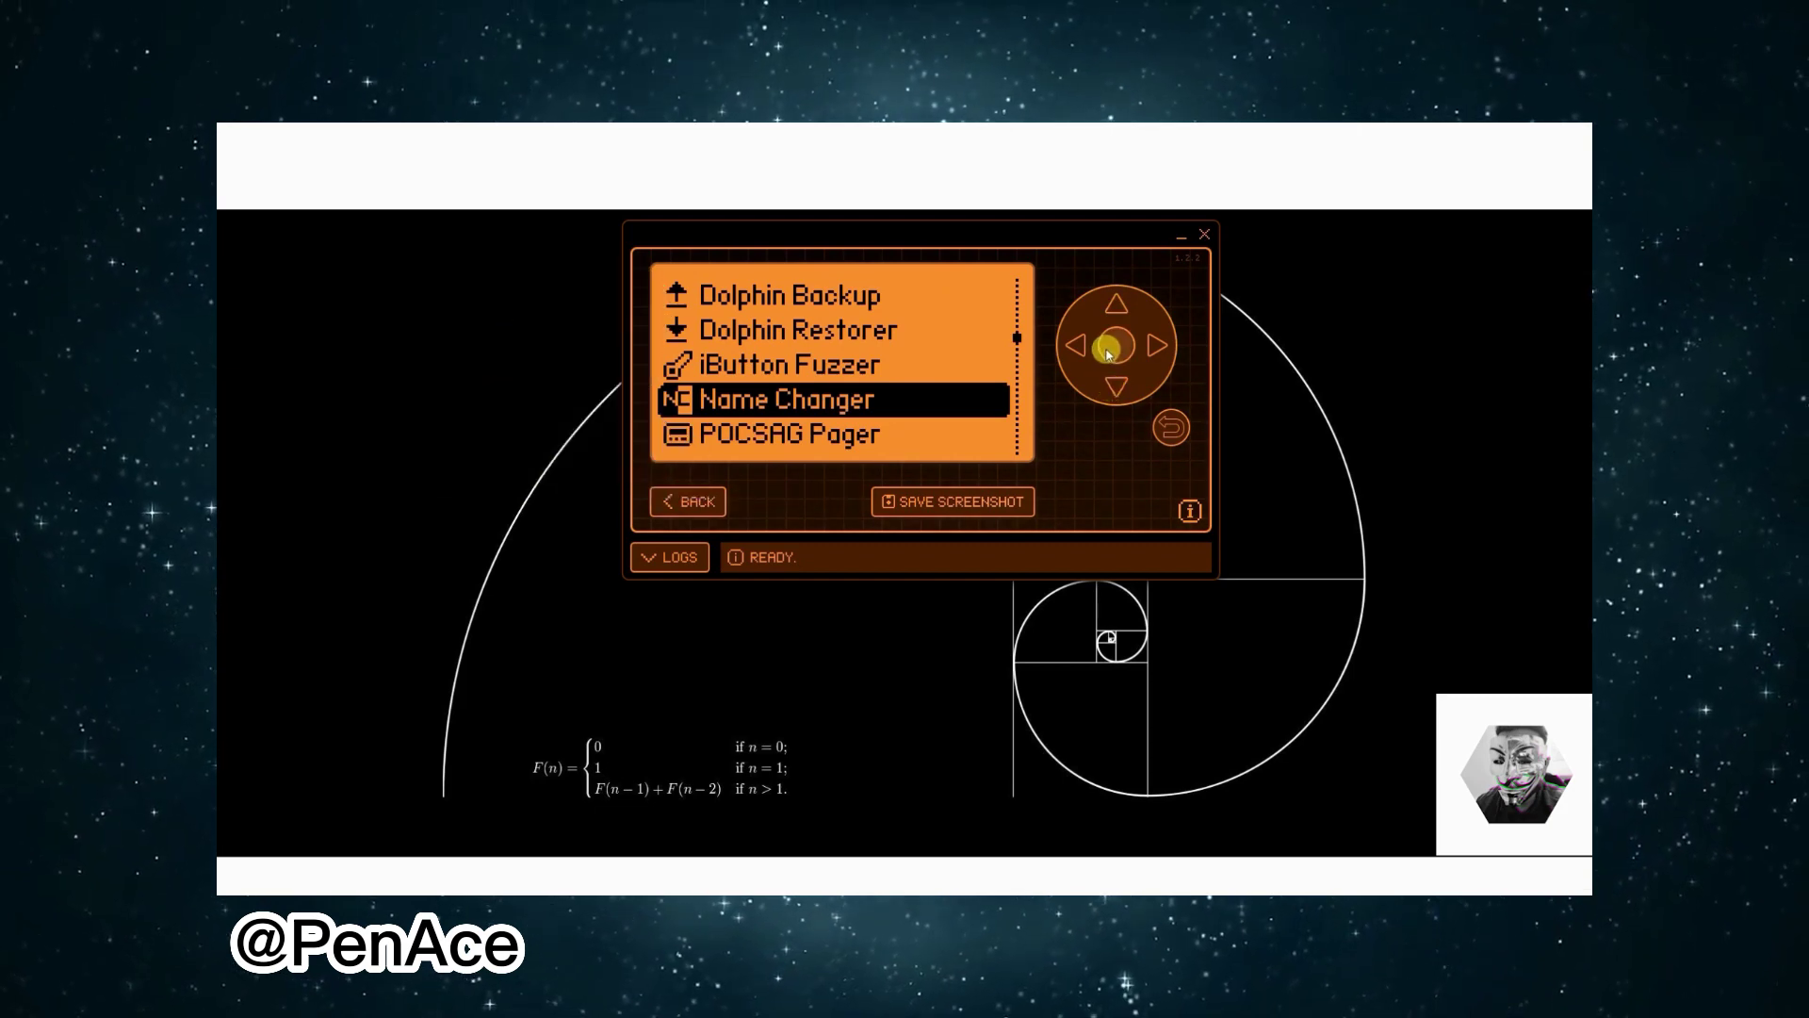
click(1112, 349)
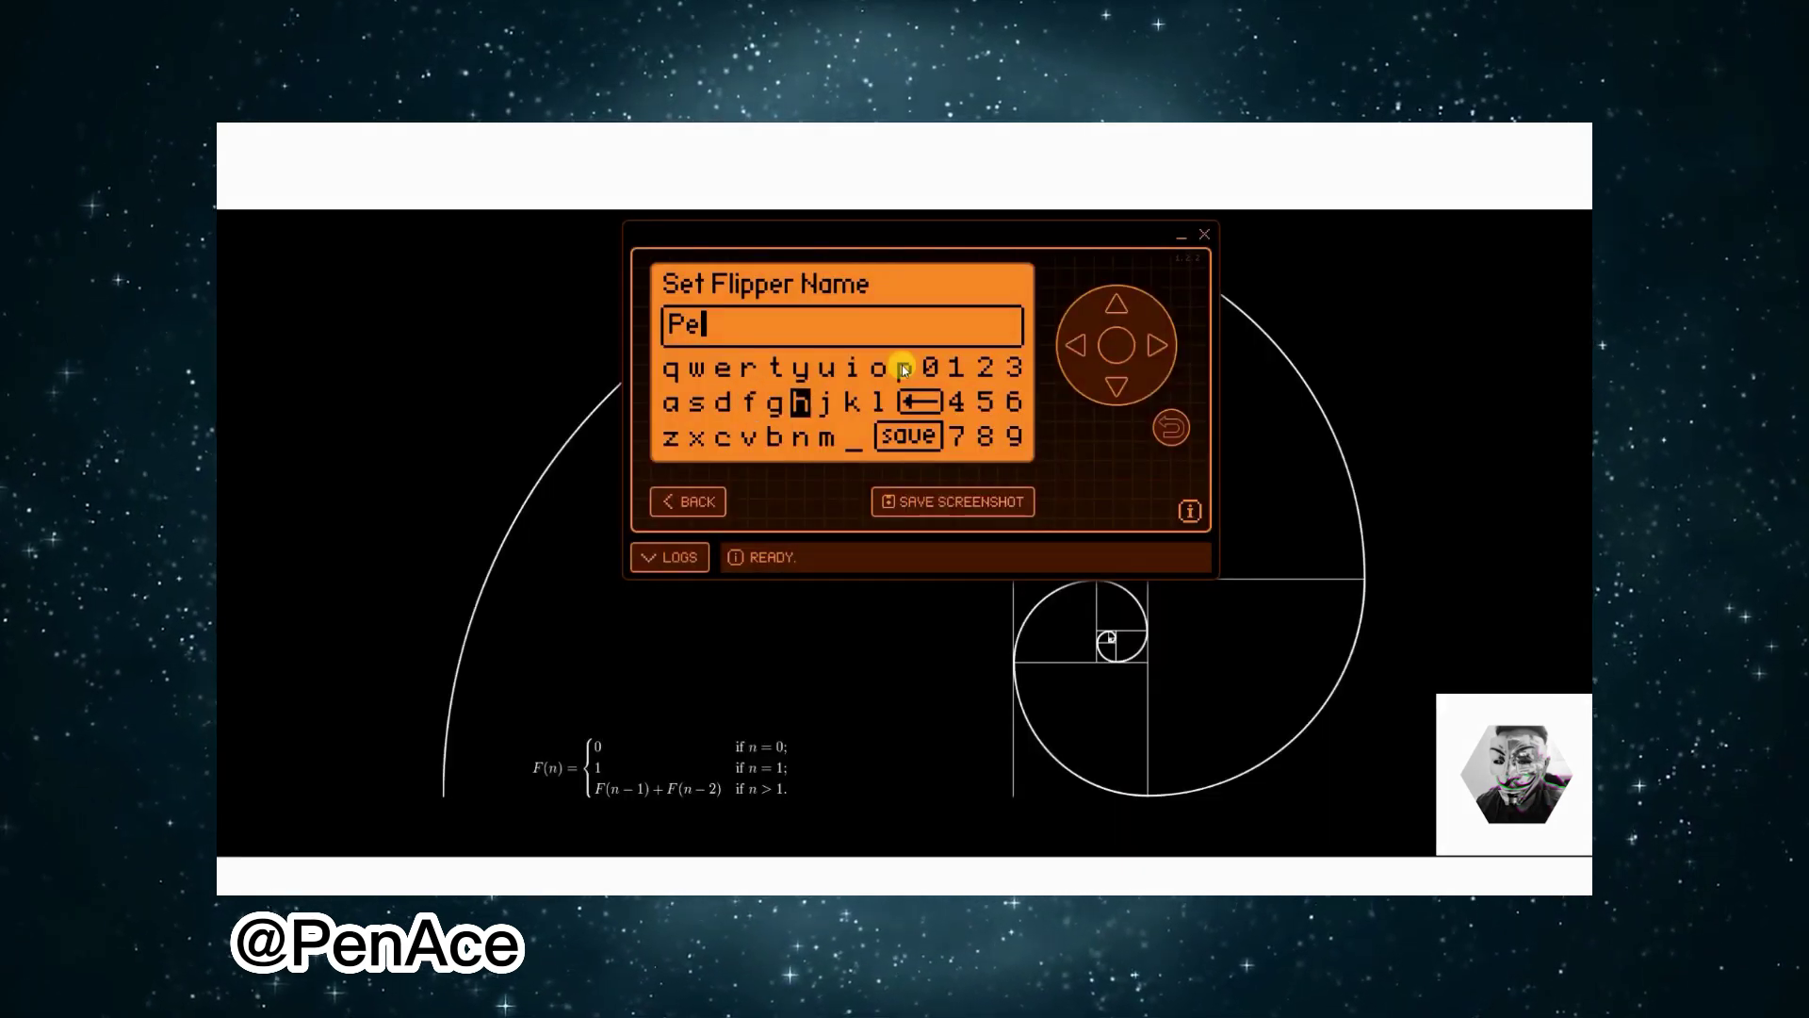
key(Down)
key(Return)
key(Left)
key(Left)
key(Left)
key(Up)
key(Left)
key(Left)
key(Return)
key(Right)
key(Right)
key(Down)
key(Return)
key(Up)
key(Up)
key(Return)
key(Down)
key(Down)
key(Right)
key(Right)
key(Right)
key(Right)
key(Right)
key(Right)
key(Return)
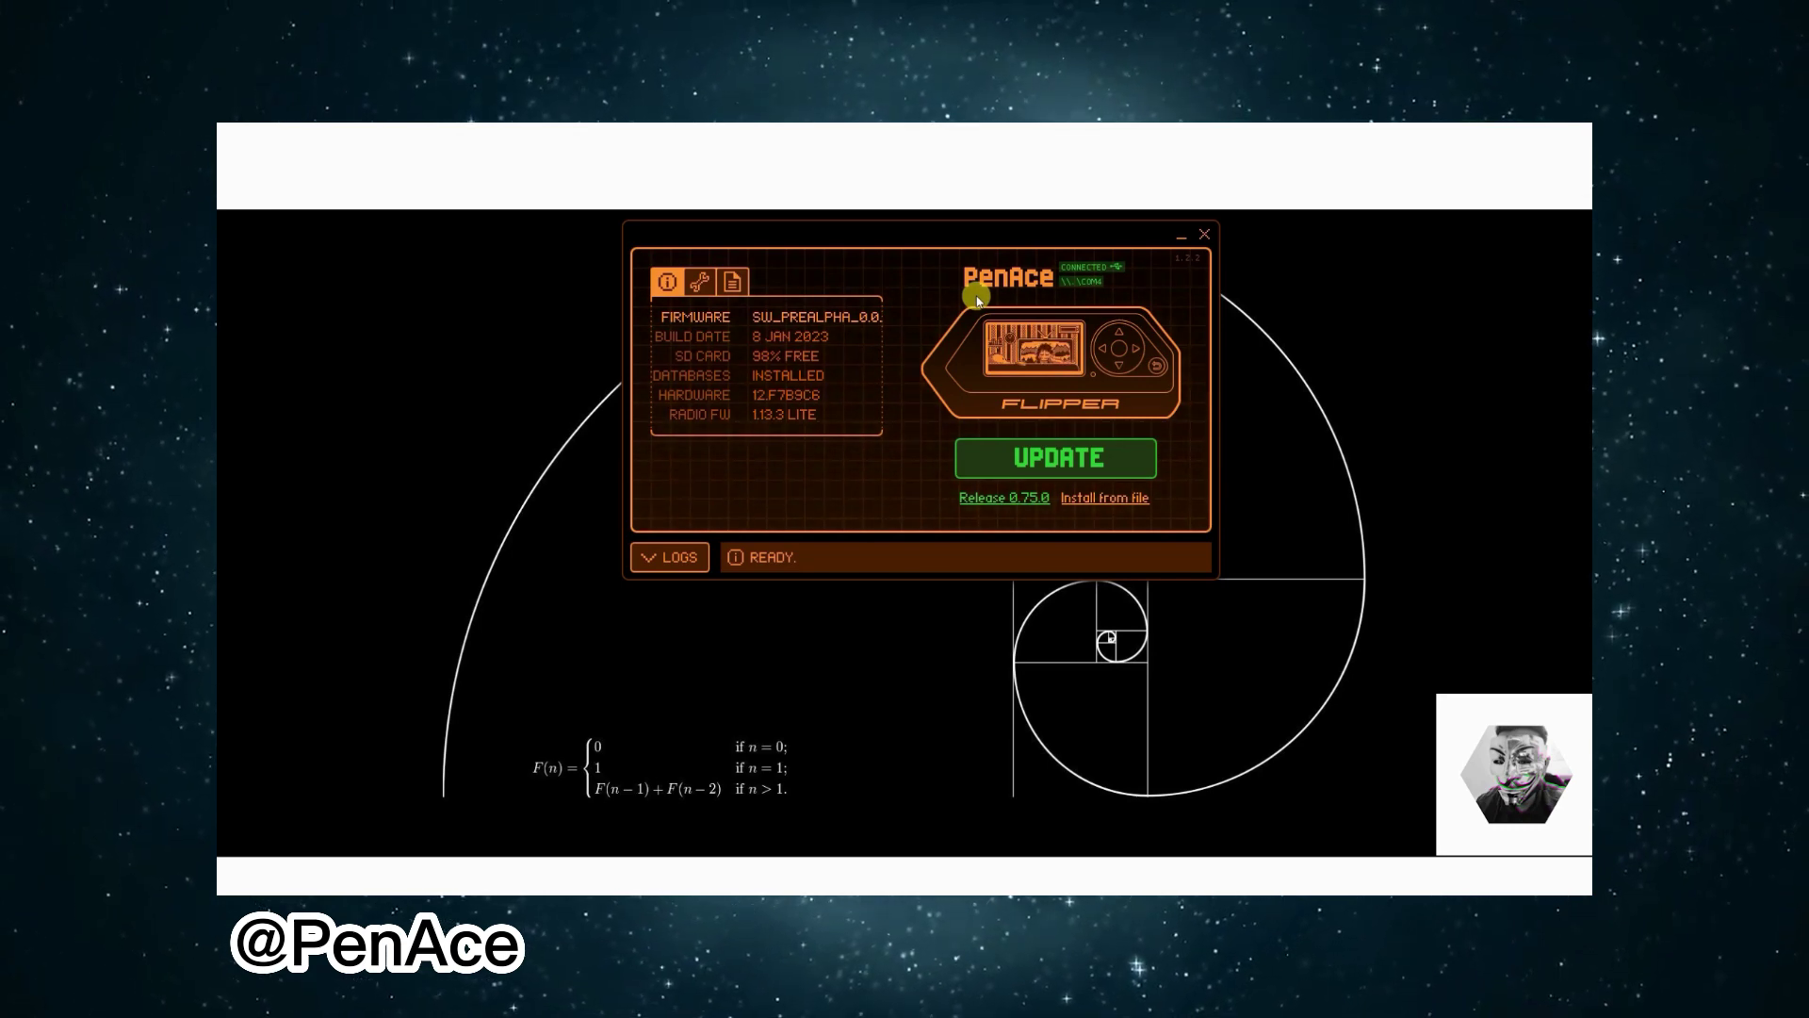
Step: Check the Flipper's live screen and open the dolphin folder on the SD card down to its manifest files
click(1037, 351)
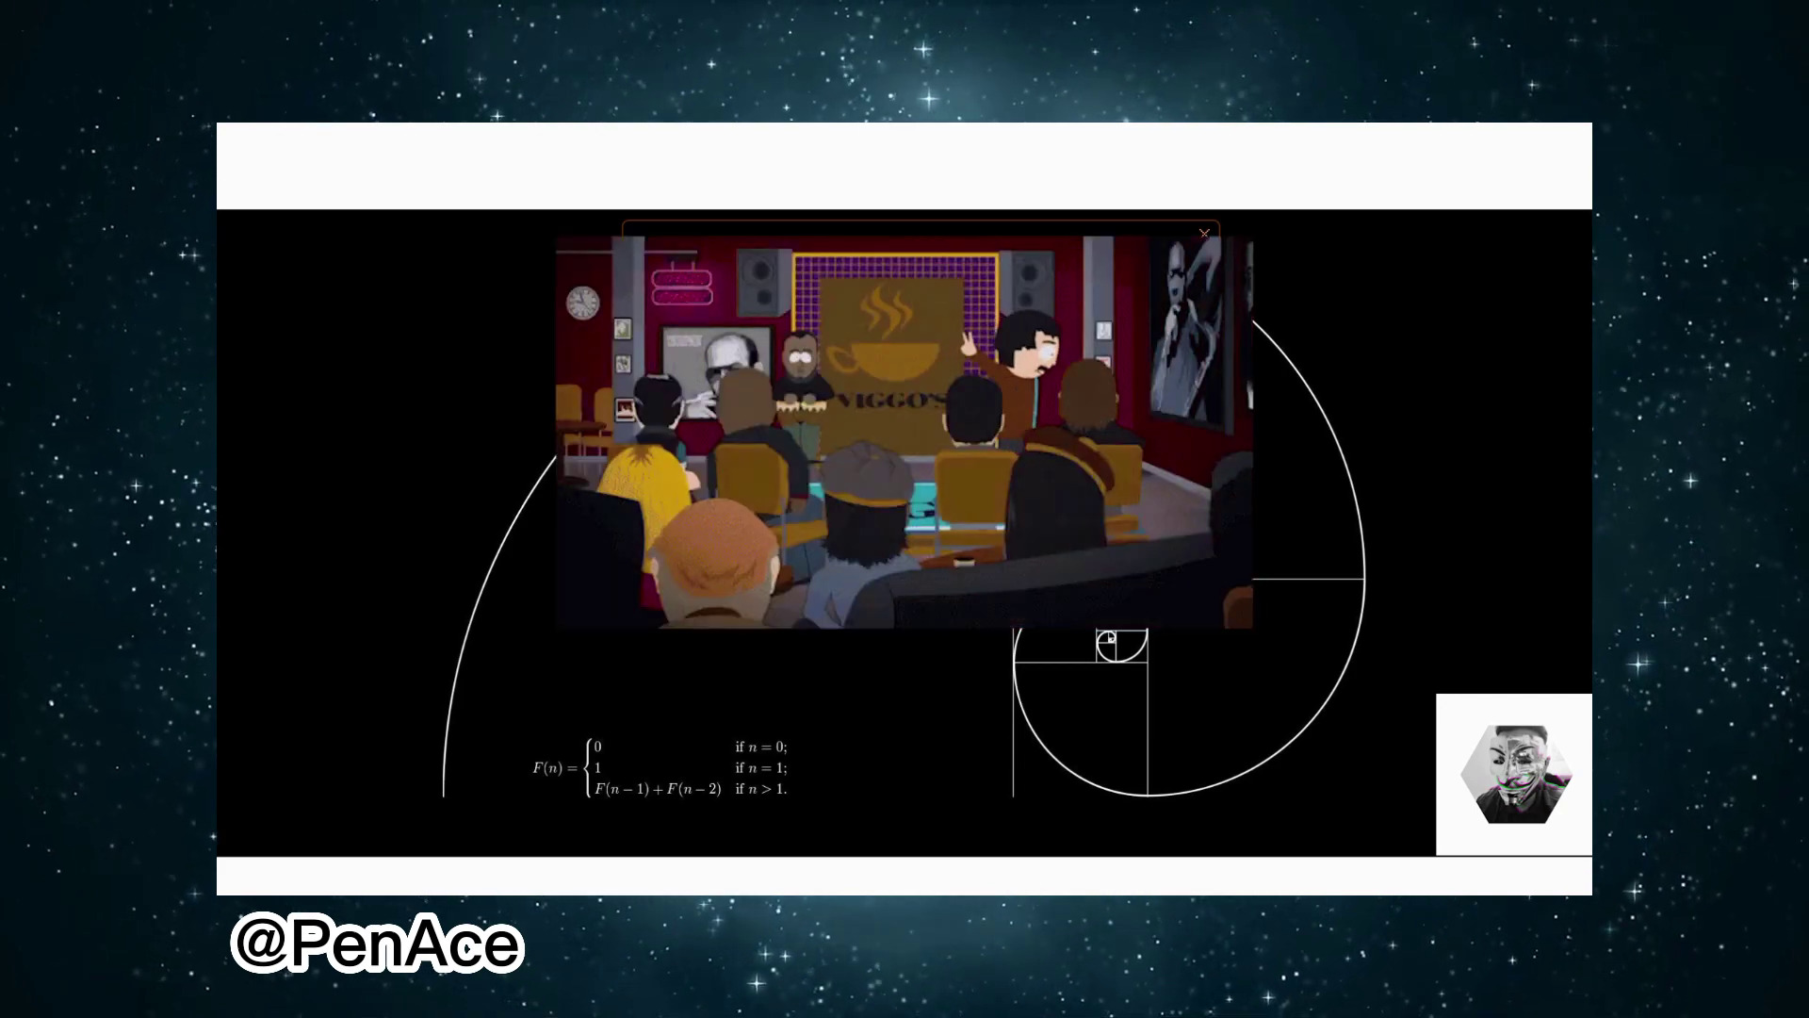
click(694, 500)
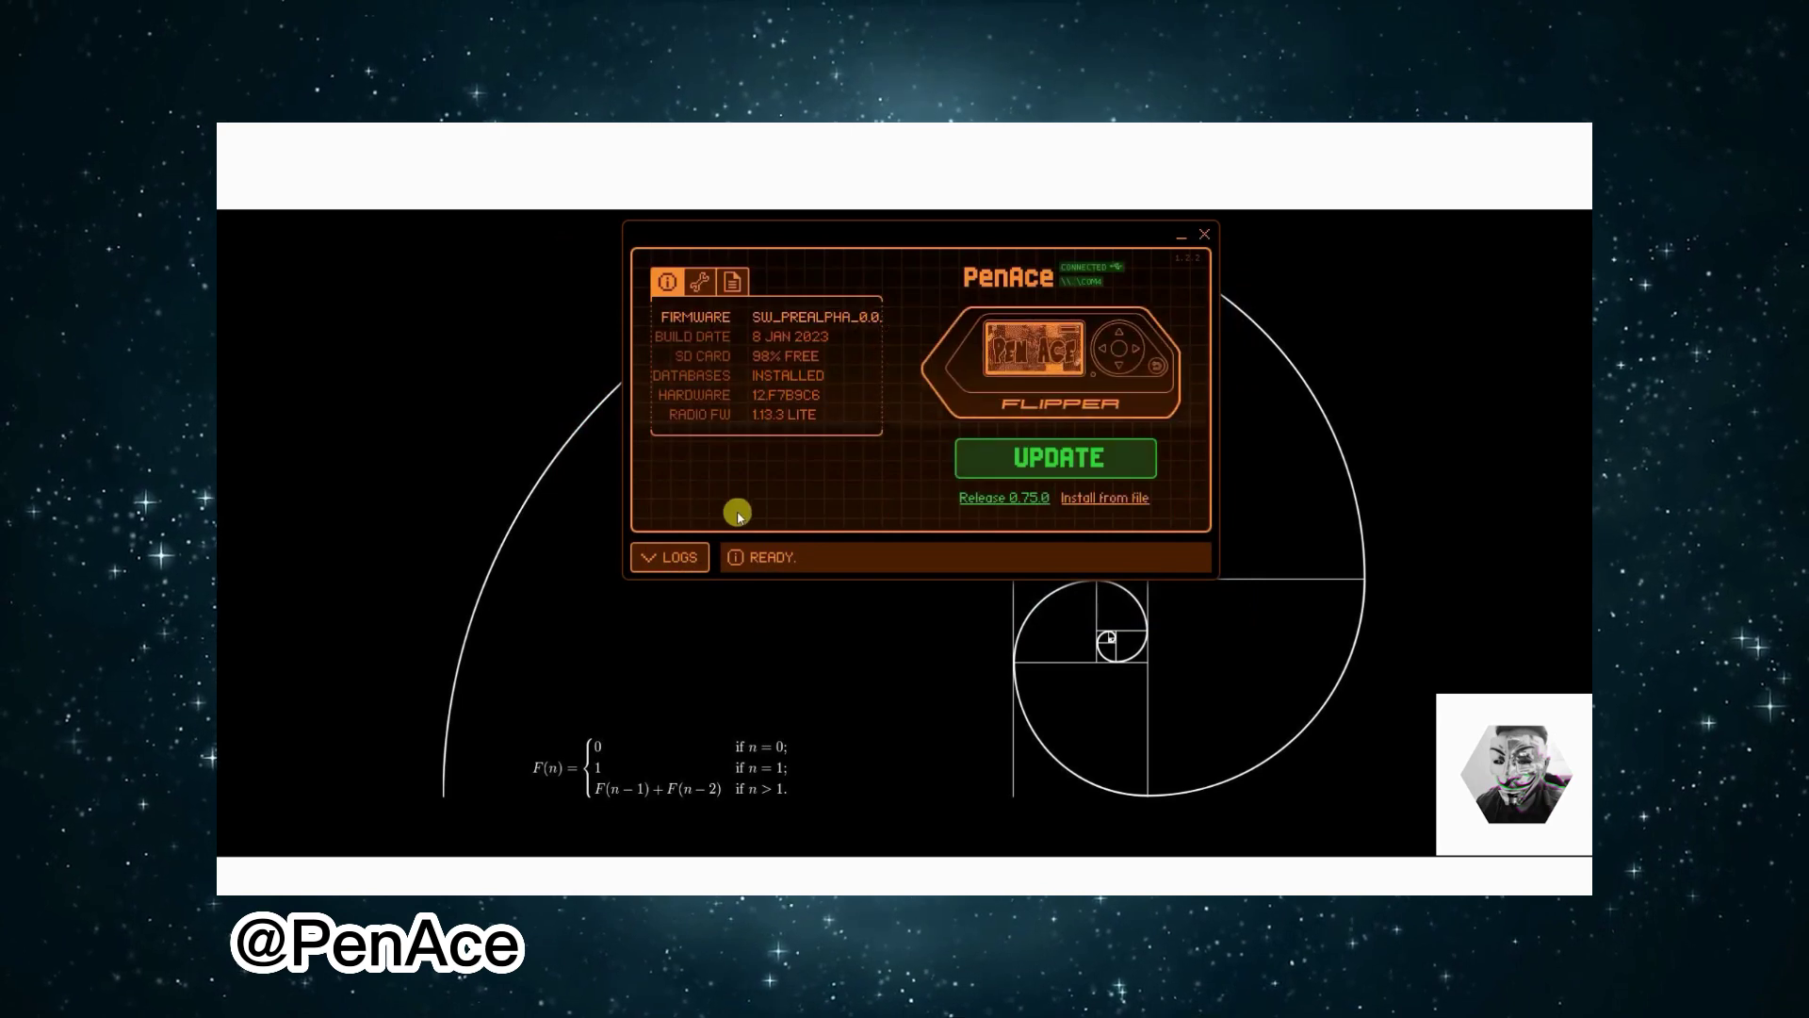
click(734, 283)
double_click(786, 352)
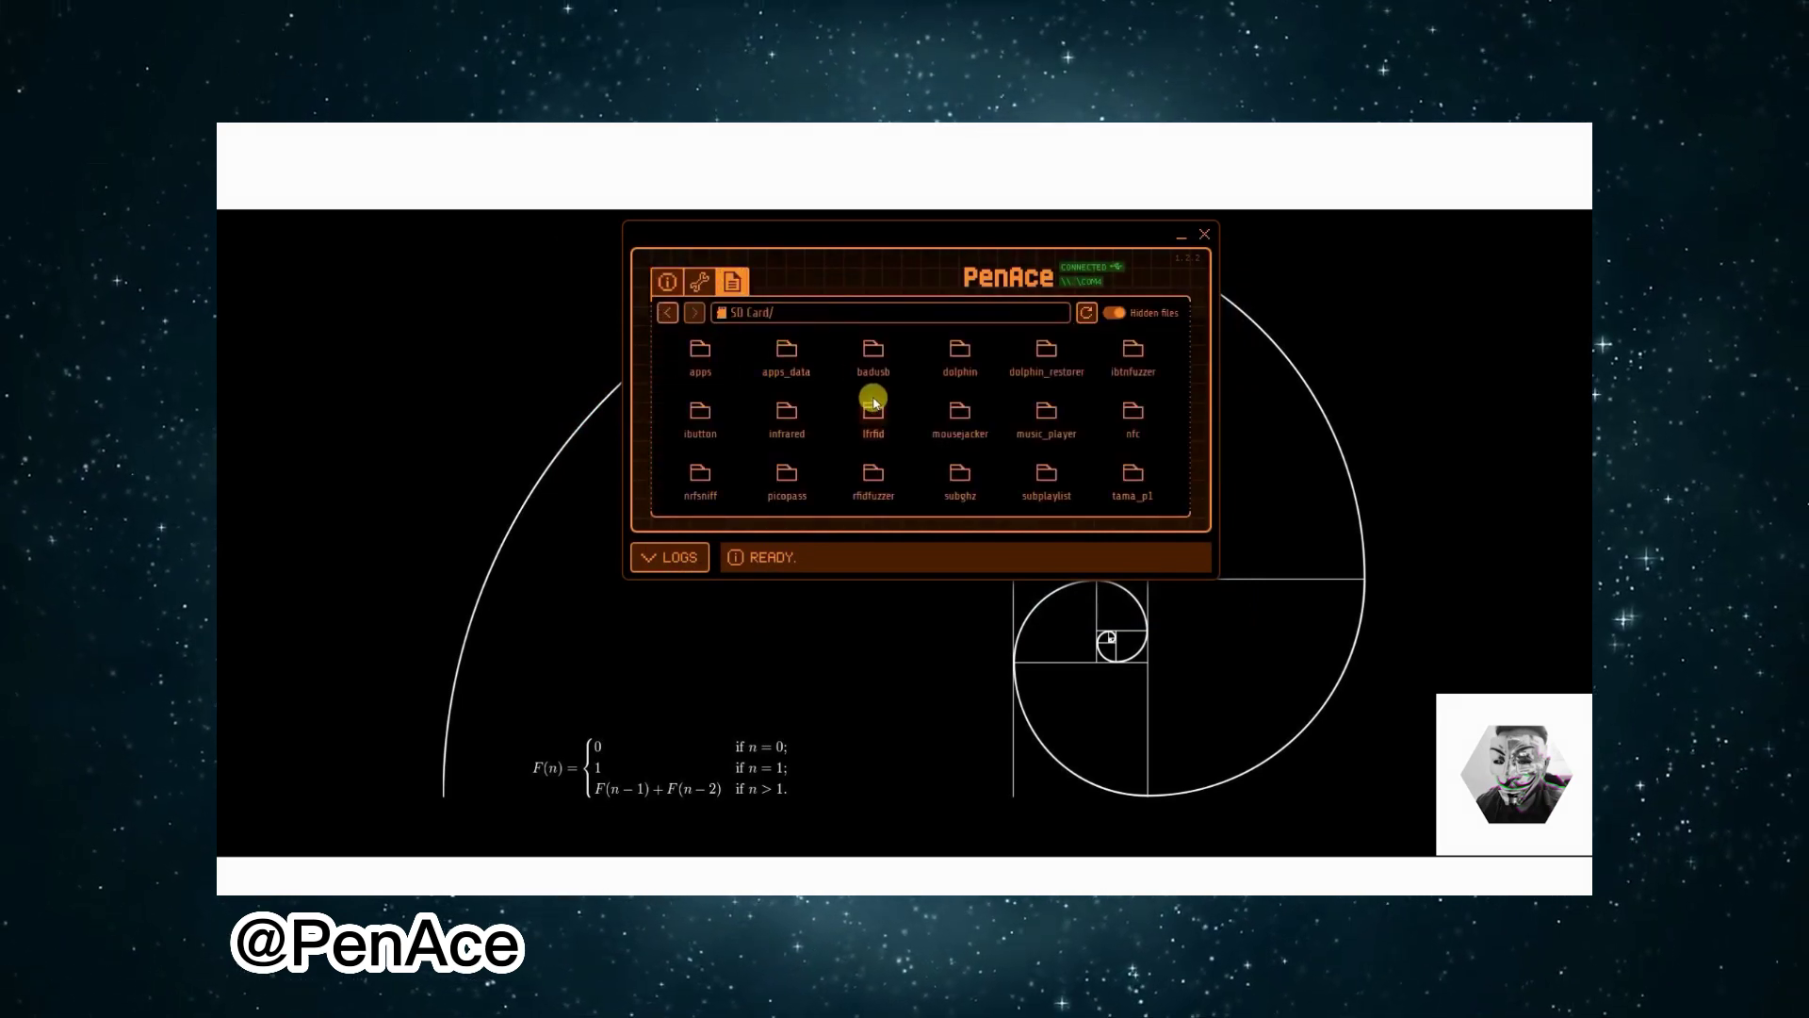
double_click(960, 352)
scroll(952, 429, down, 10)
scroll(921, 363, down, 1)
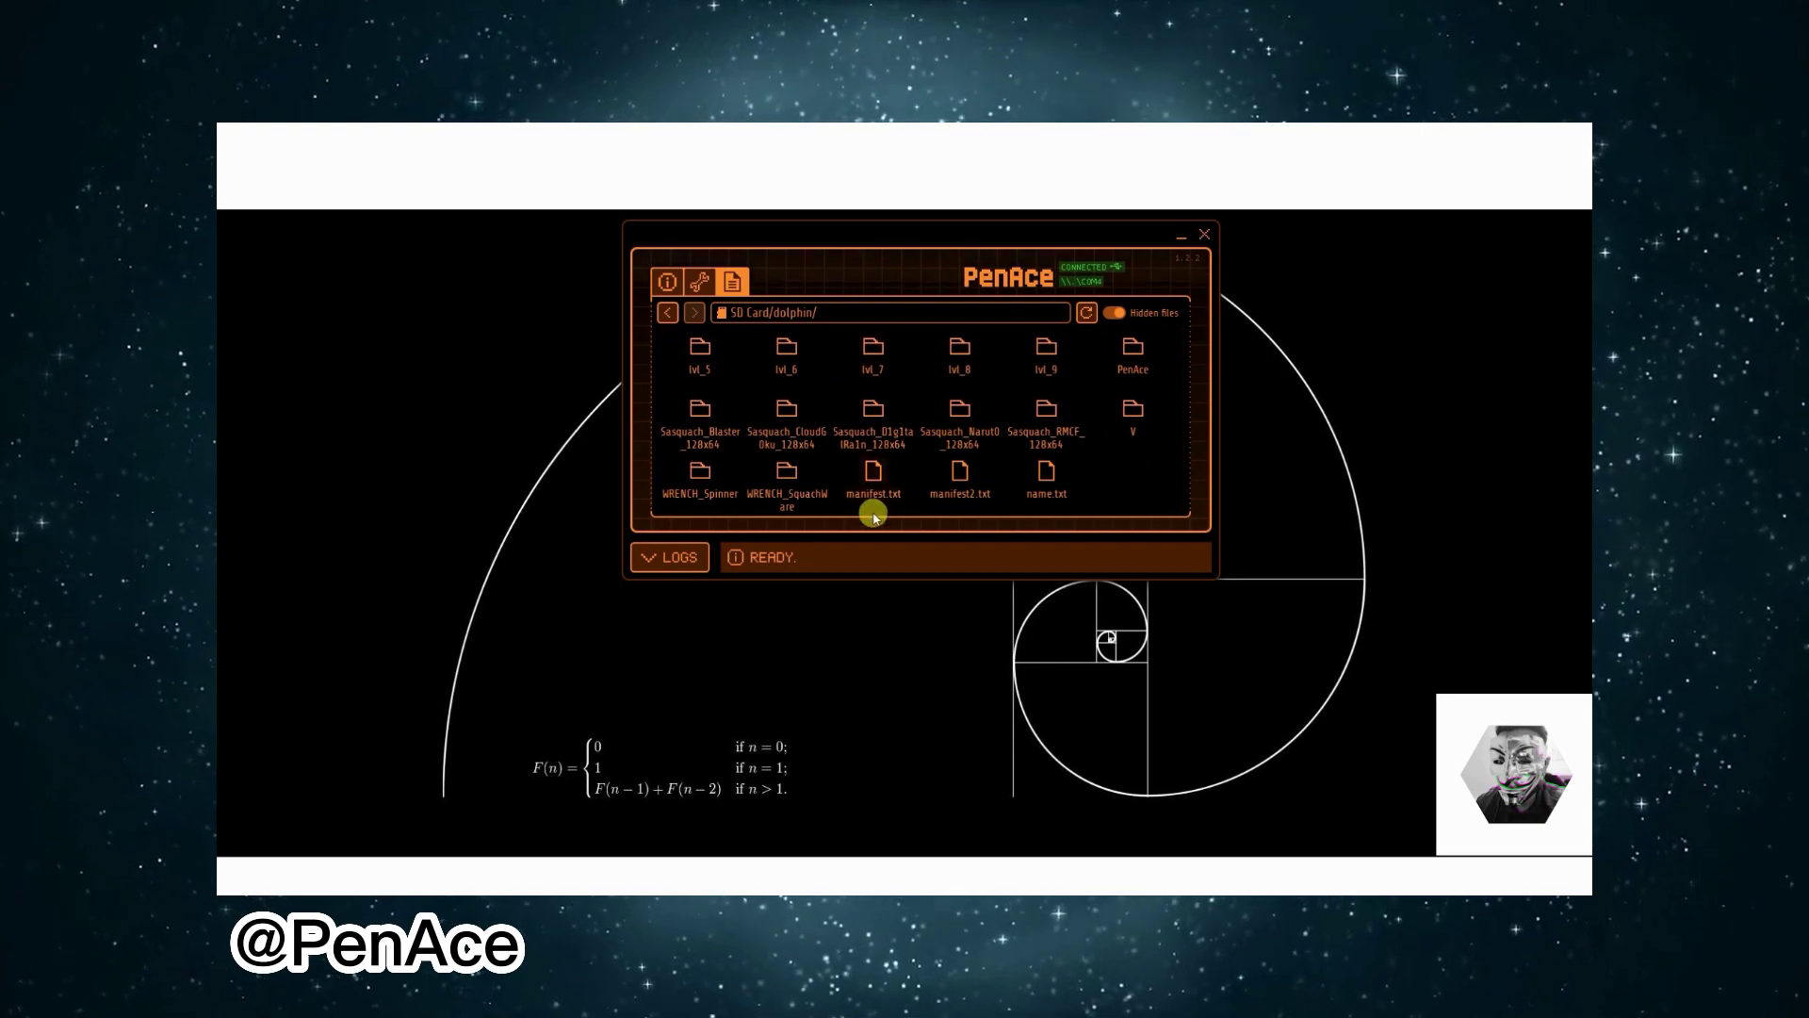
Step: Download manifest2.txt from the dolphin folder, view its animation entry and close the file
click(874, 474)
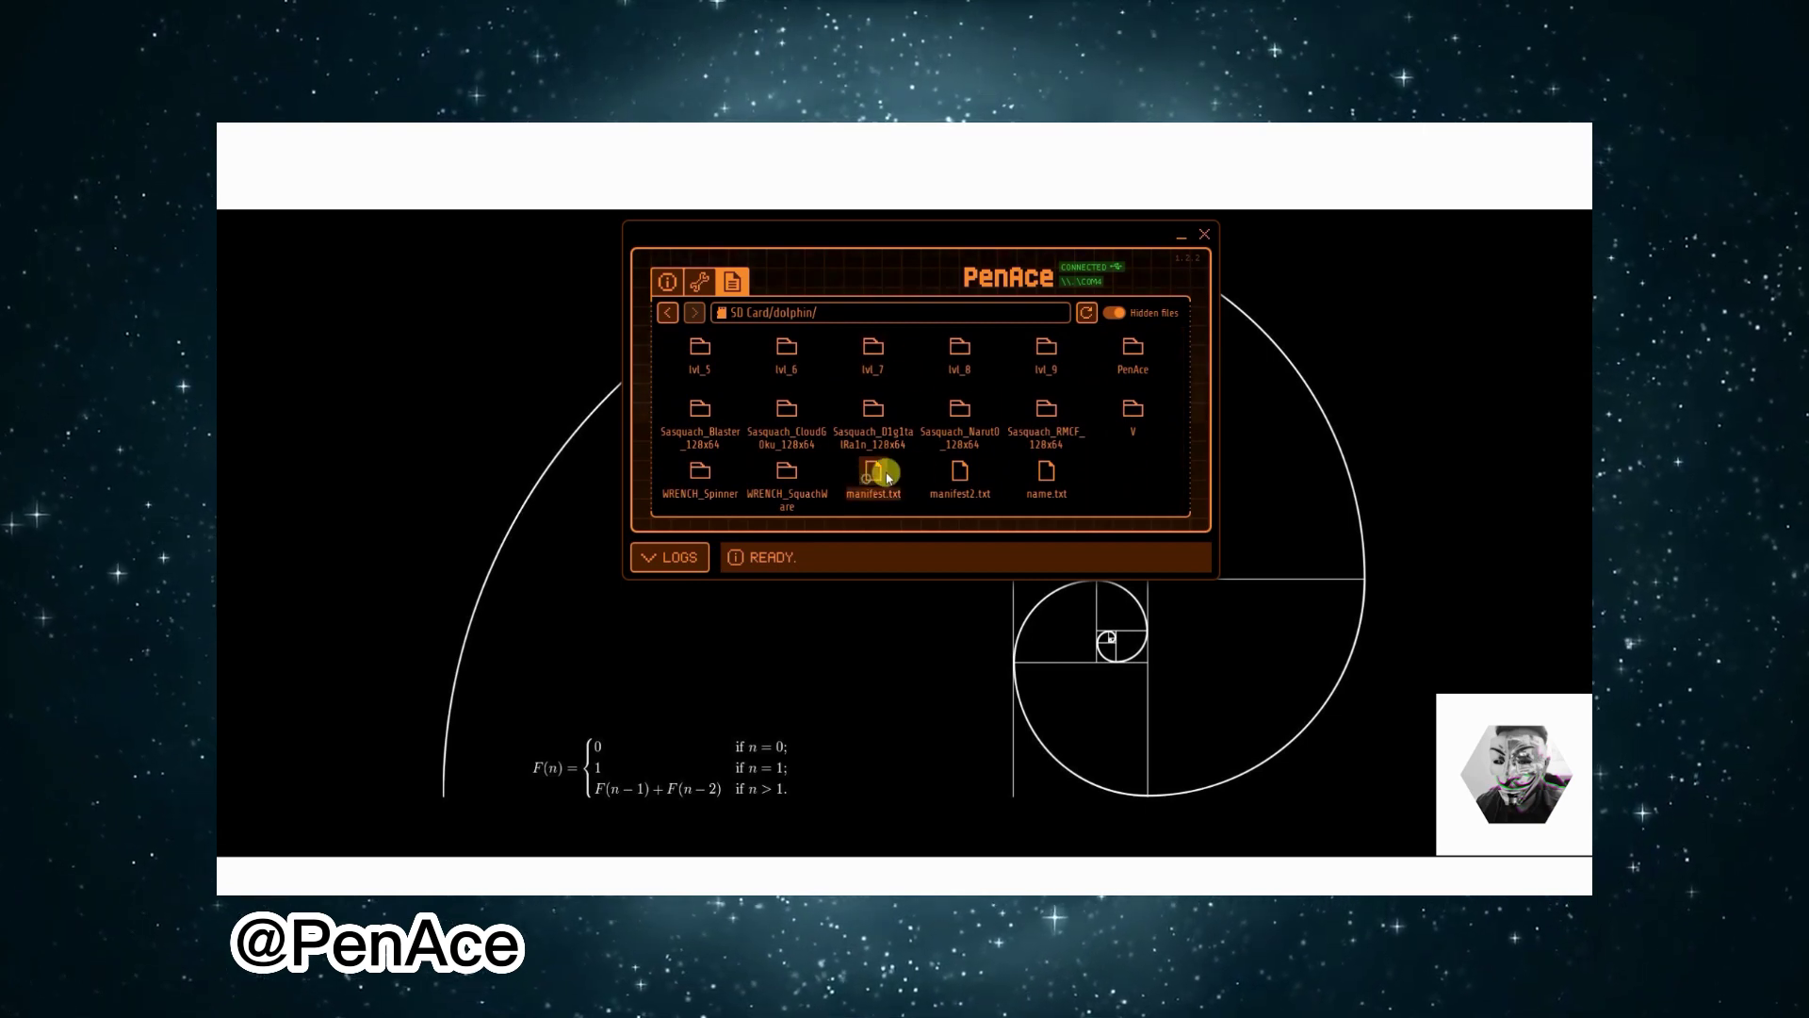
click(954, 474)
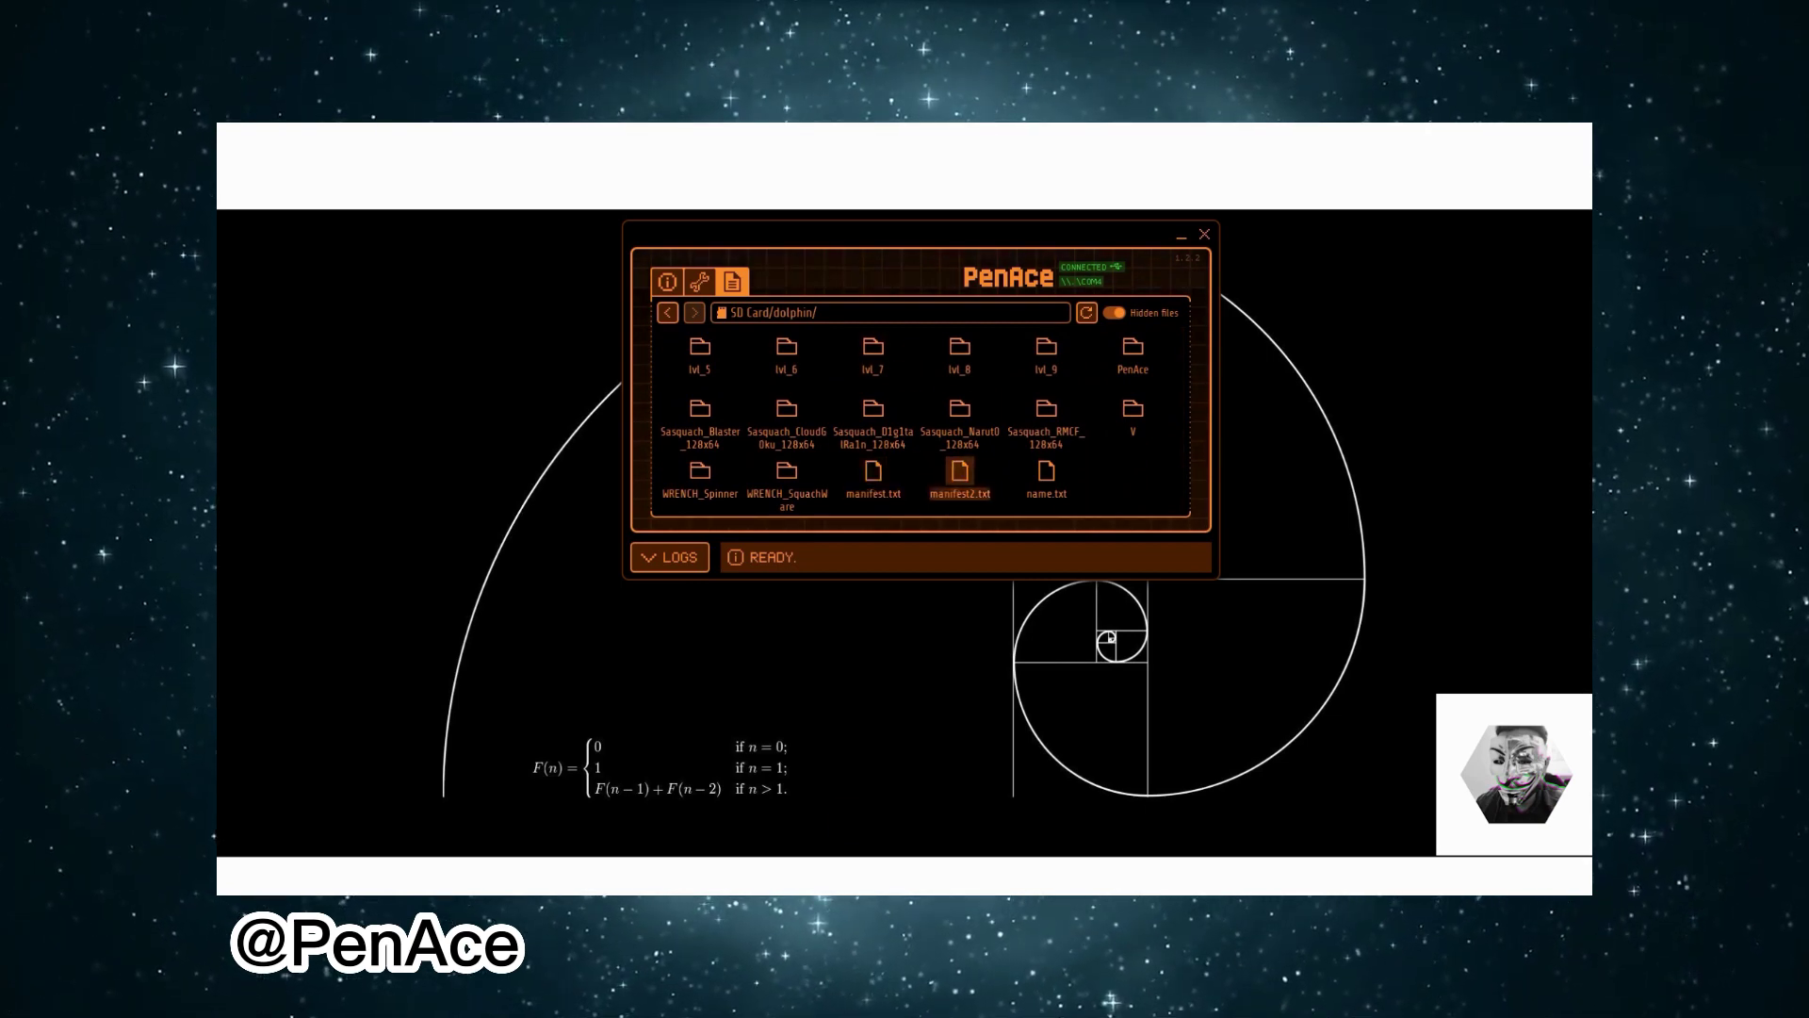
click(958, 474)
right_click(958, 474)
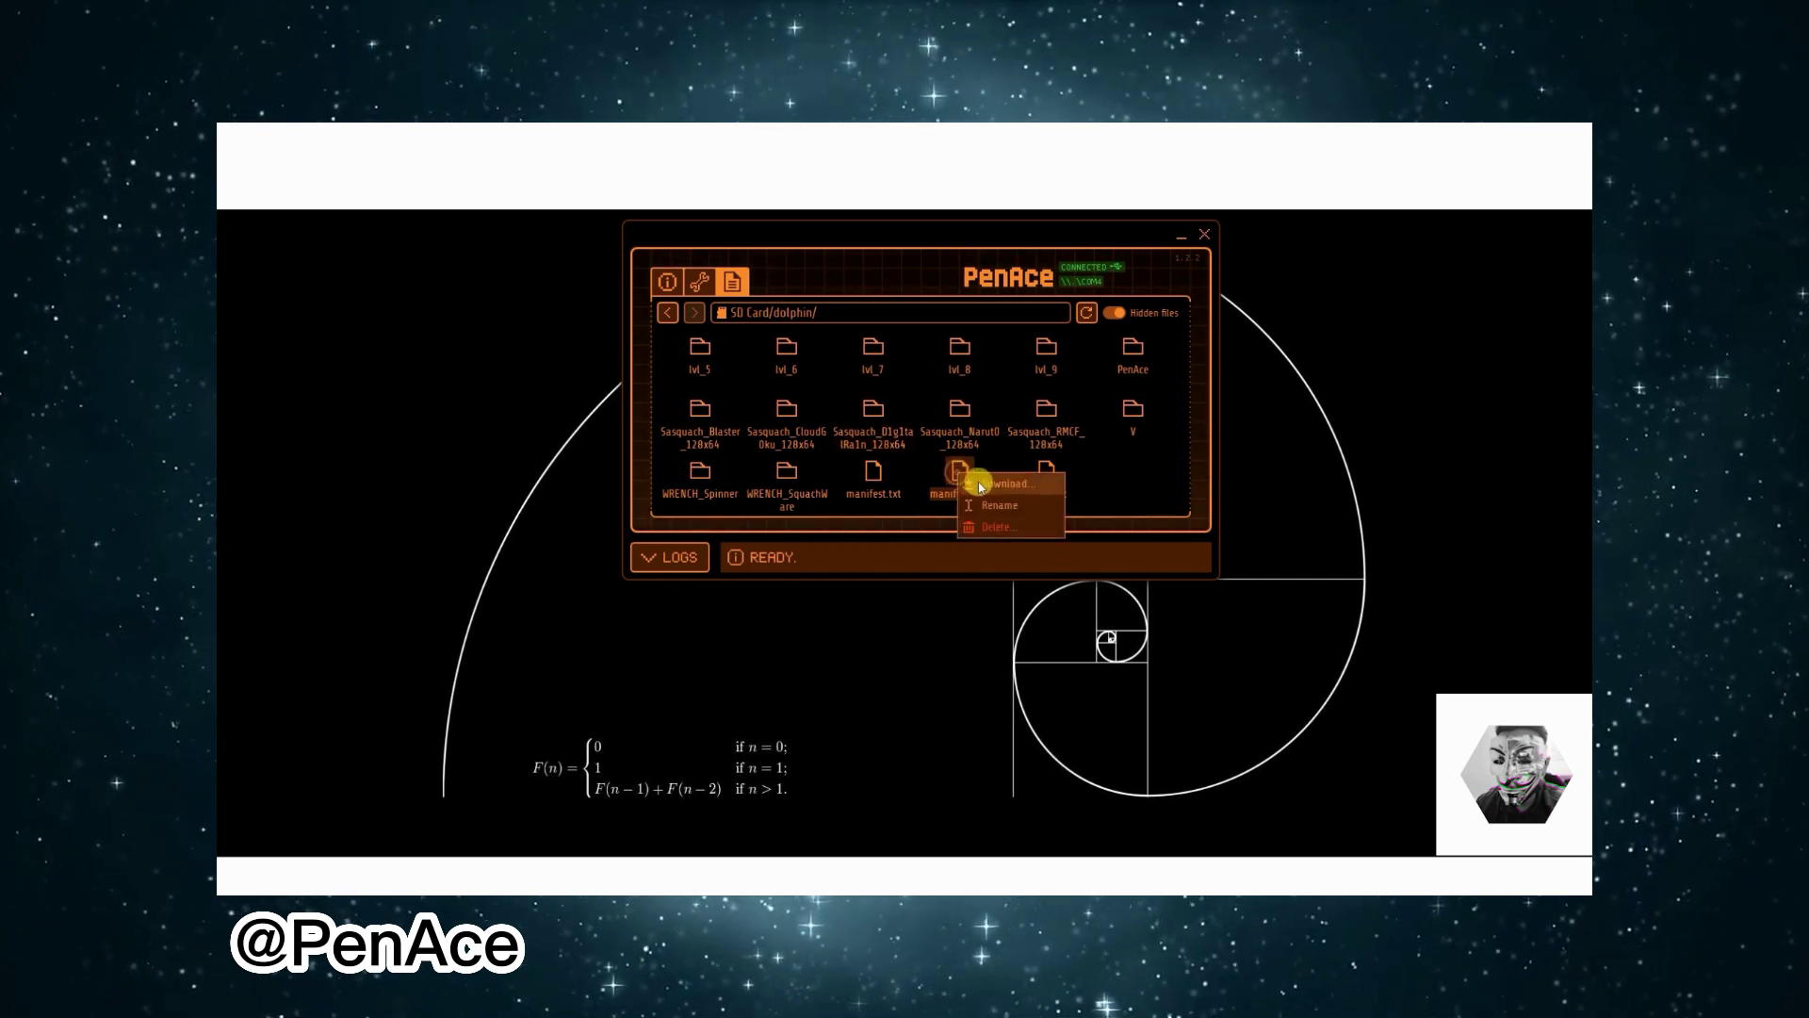
click(991, 484)
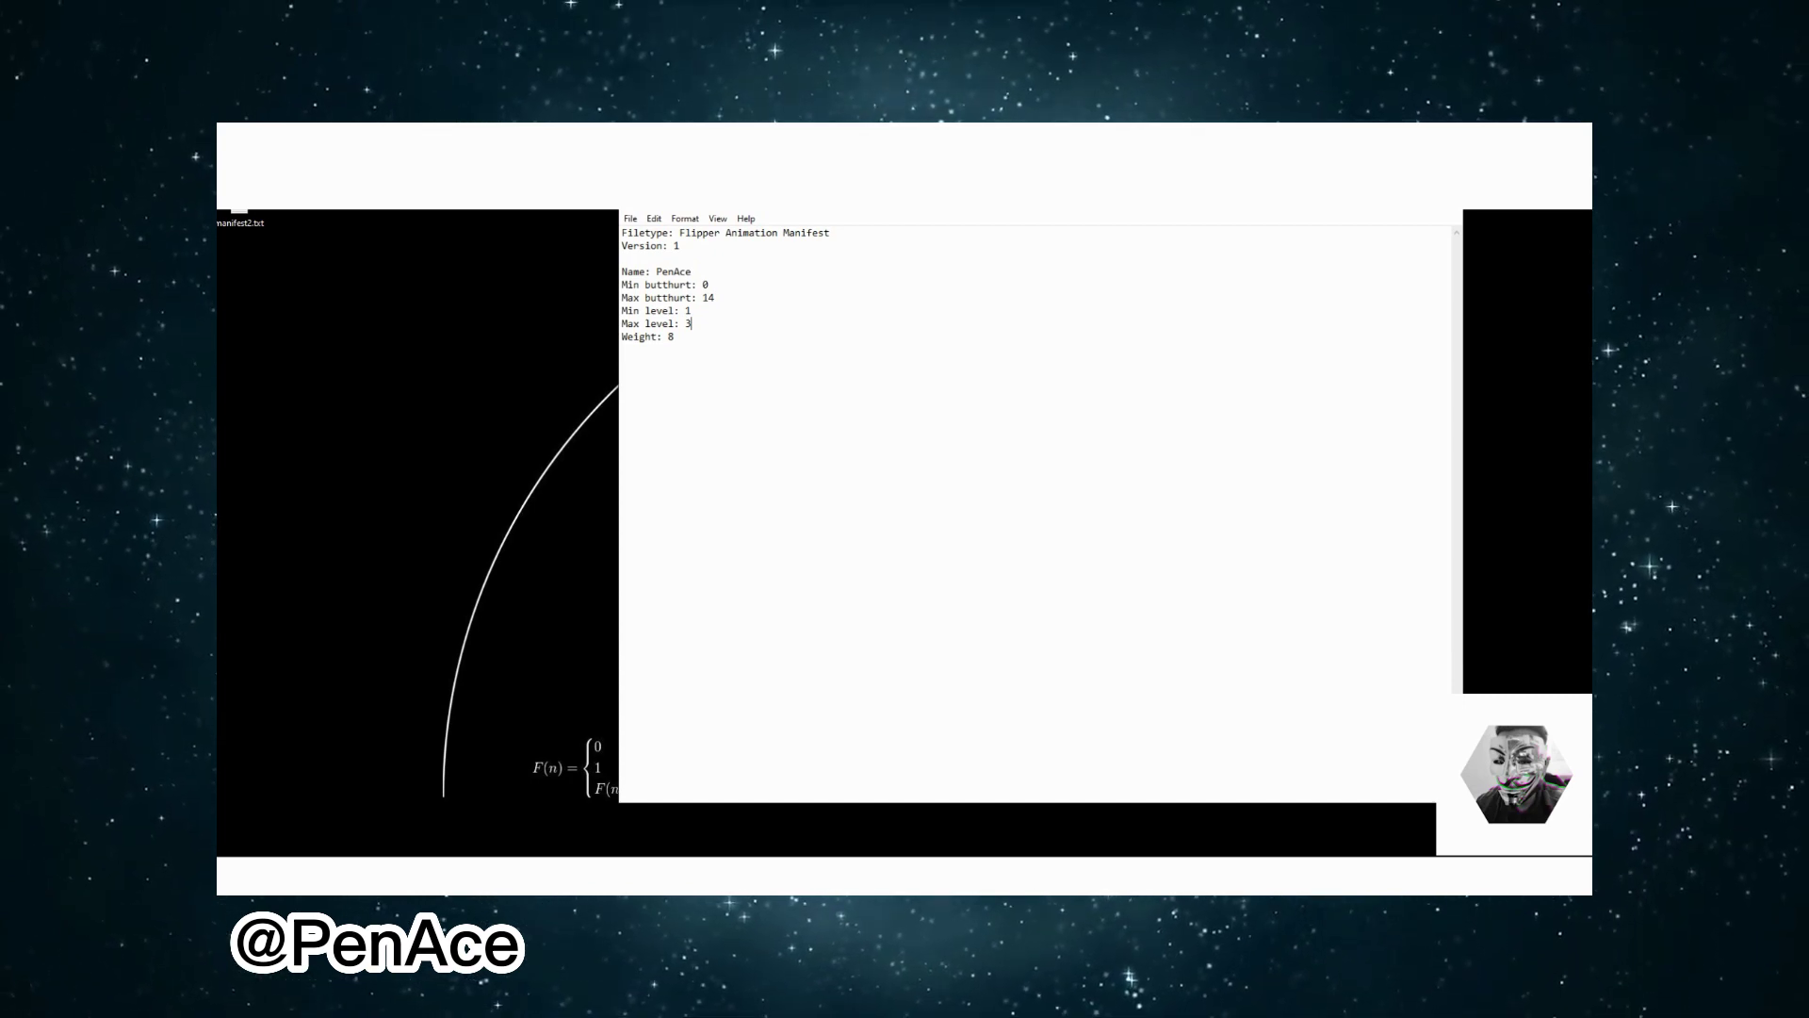
click(1373, 194)
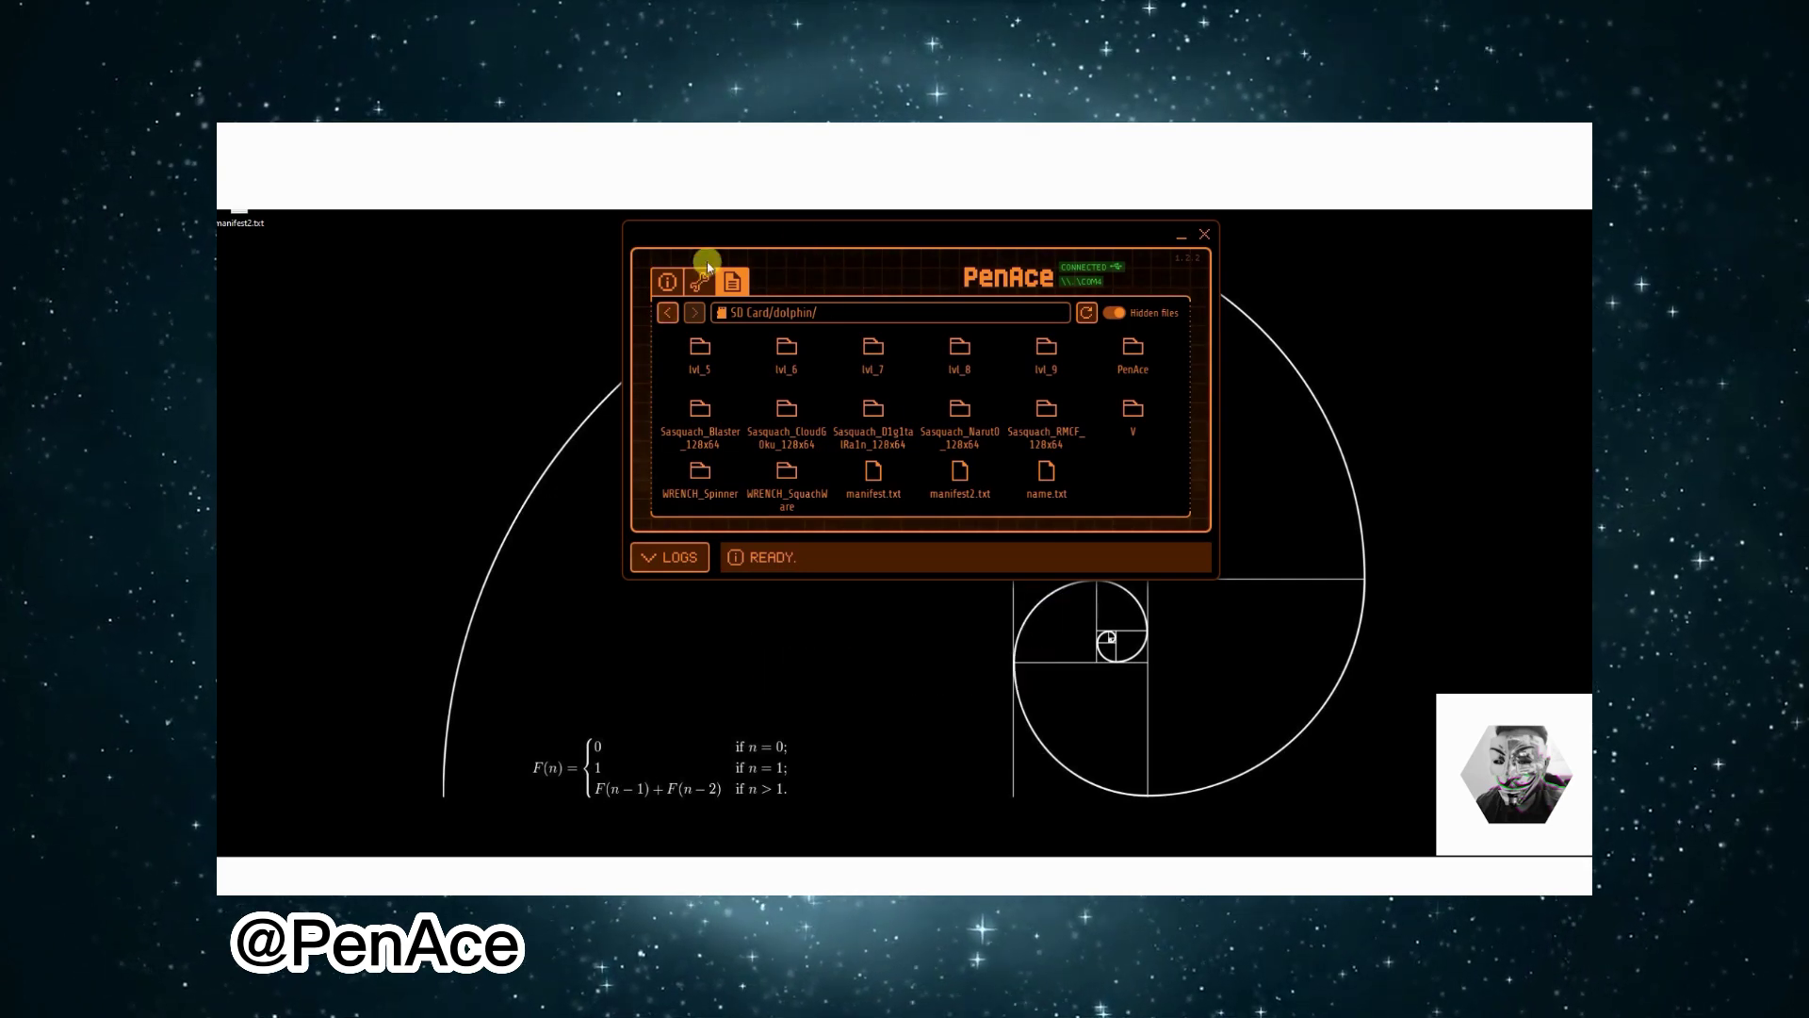
Step: Return to the device overview, open the Flipper's live screen and move right from the desktop
click(665, 288)
click(1029, 350)
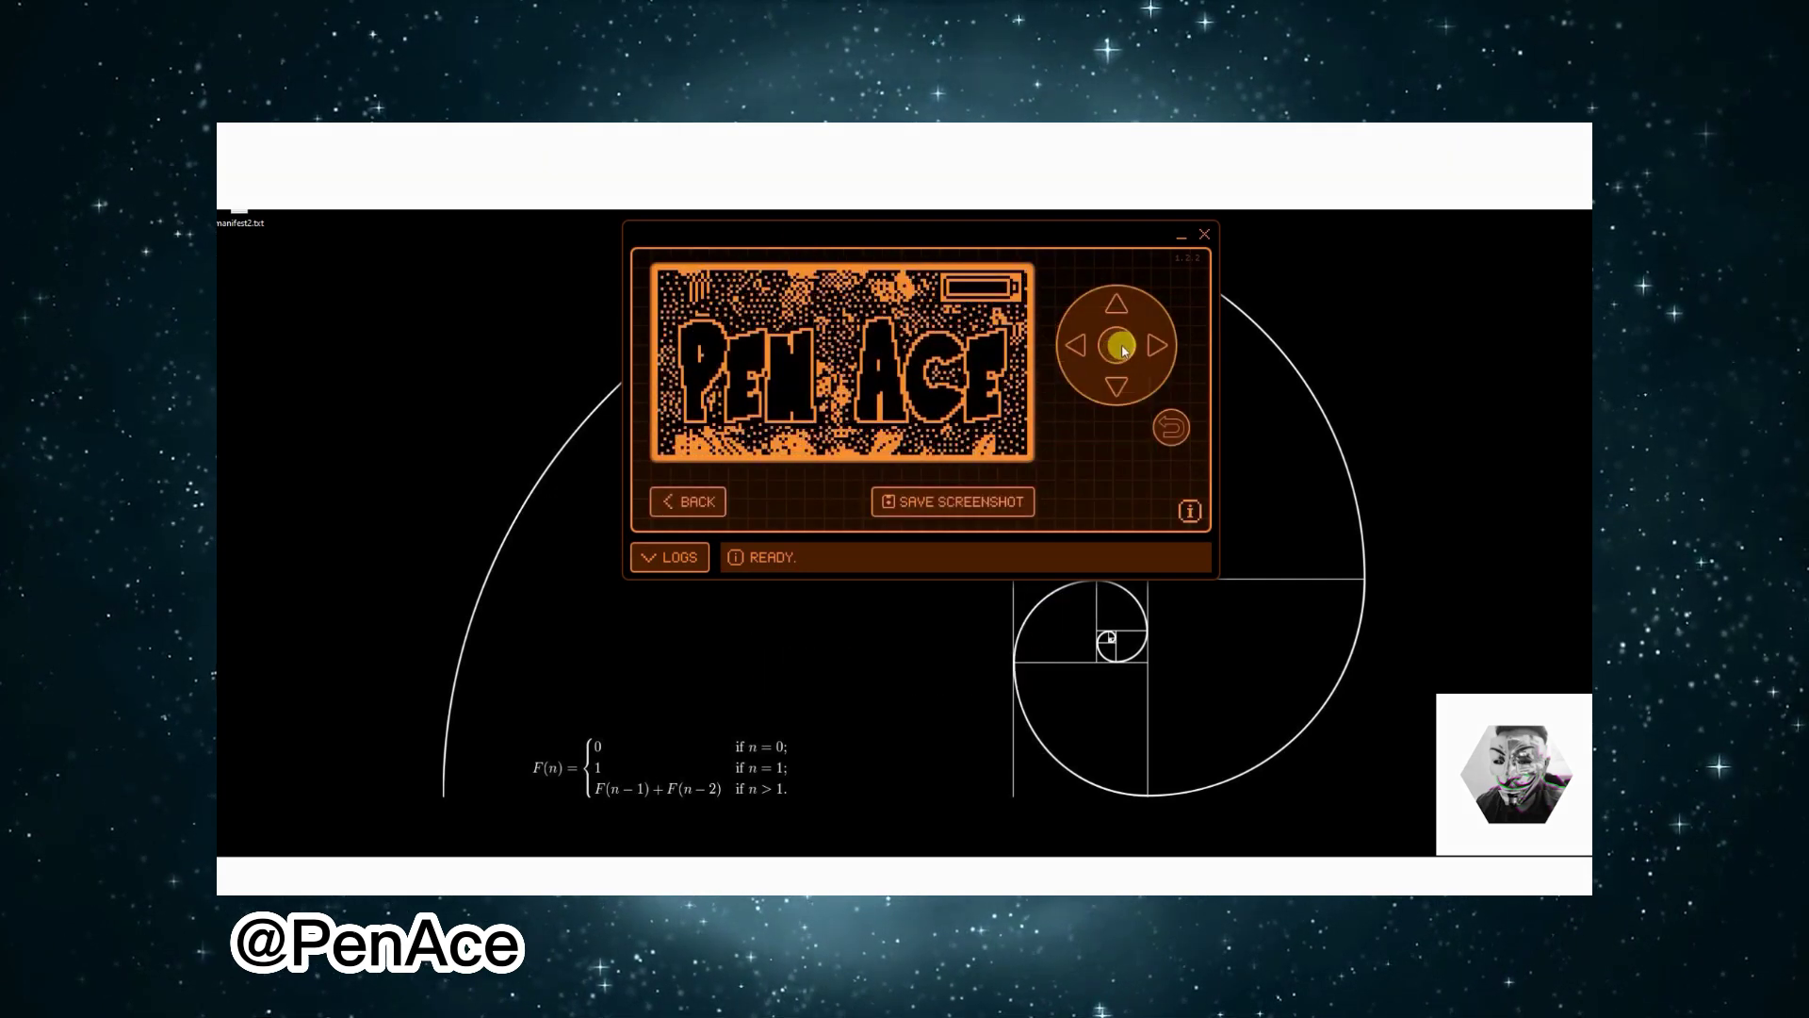
click(1157, 348)
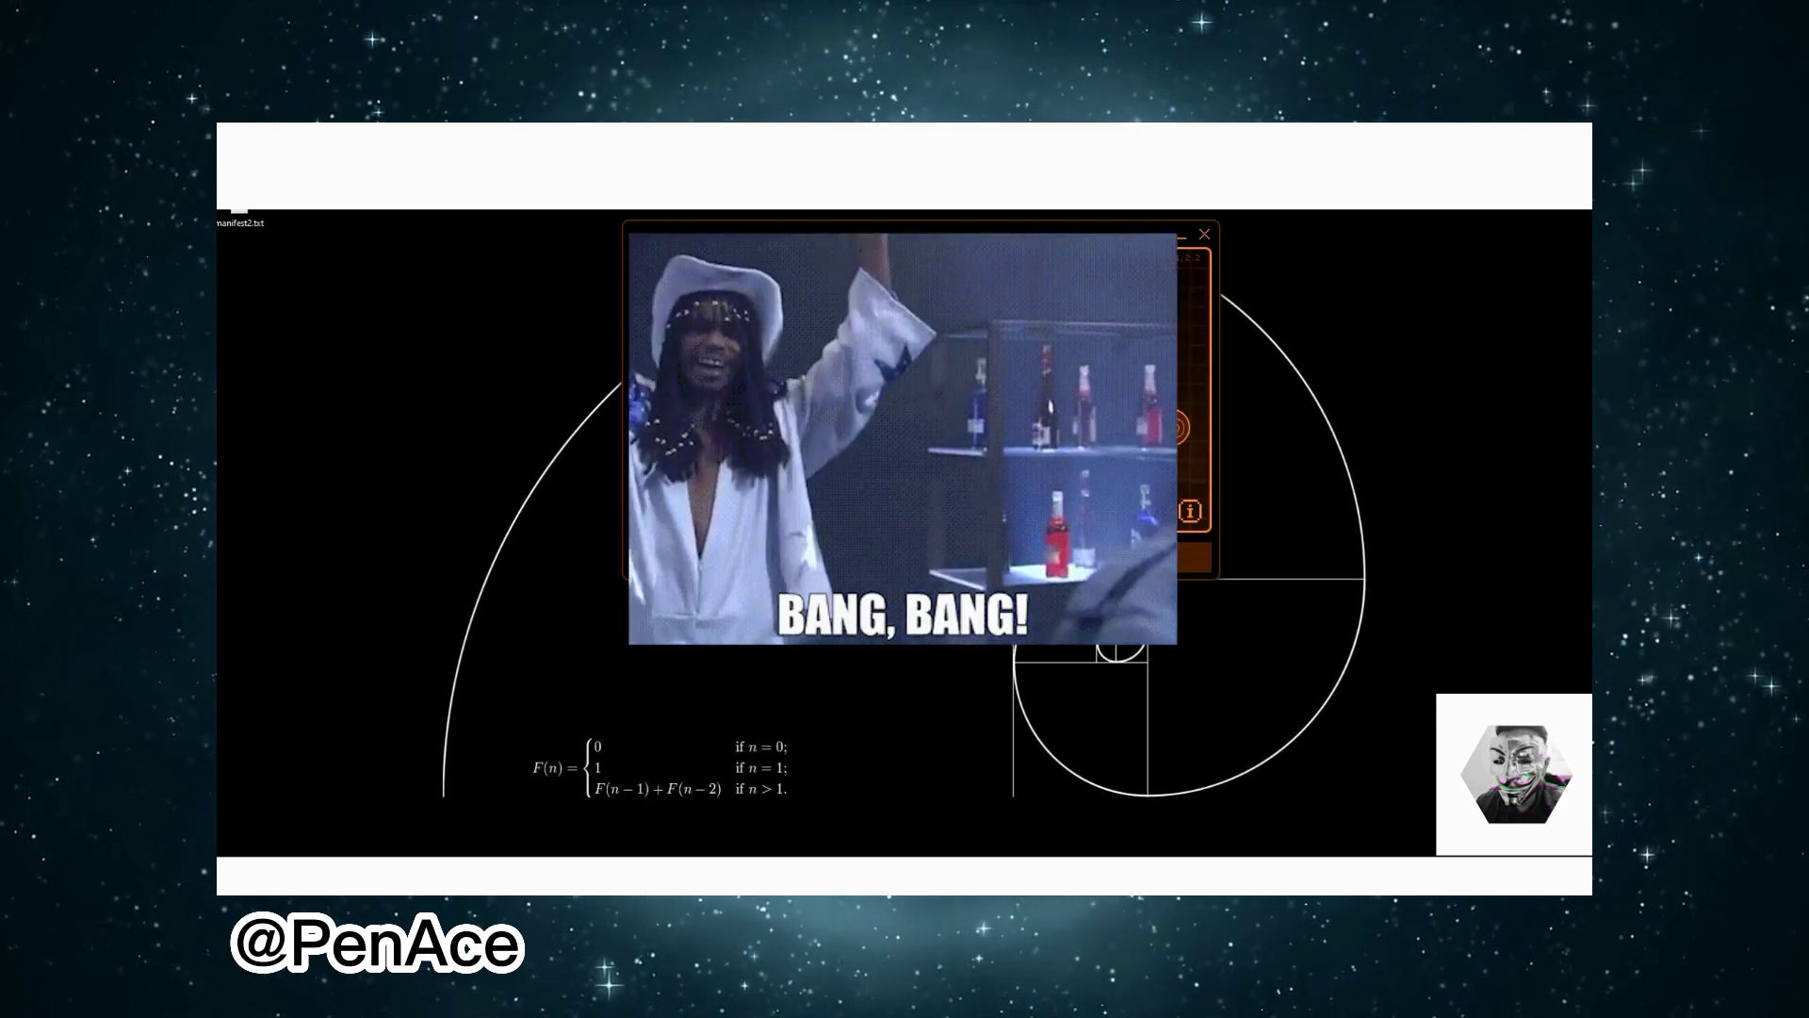